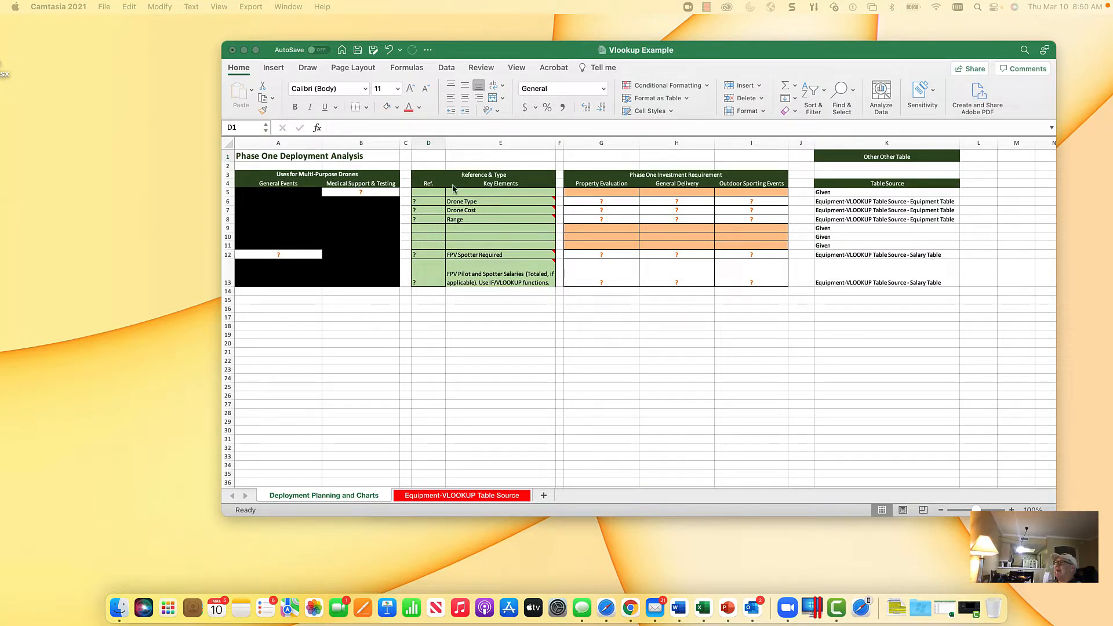
Step: Format the FPV and spotter salaries in the Salary Table on the Equipment-VLOOKUP Table Source sheet with comma separators and no decimals
click(475, 497)
click(492, 497)
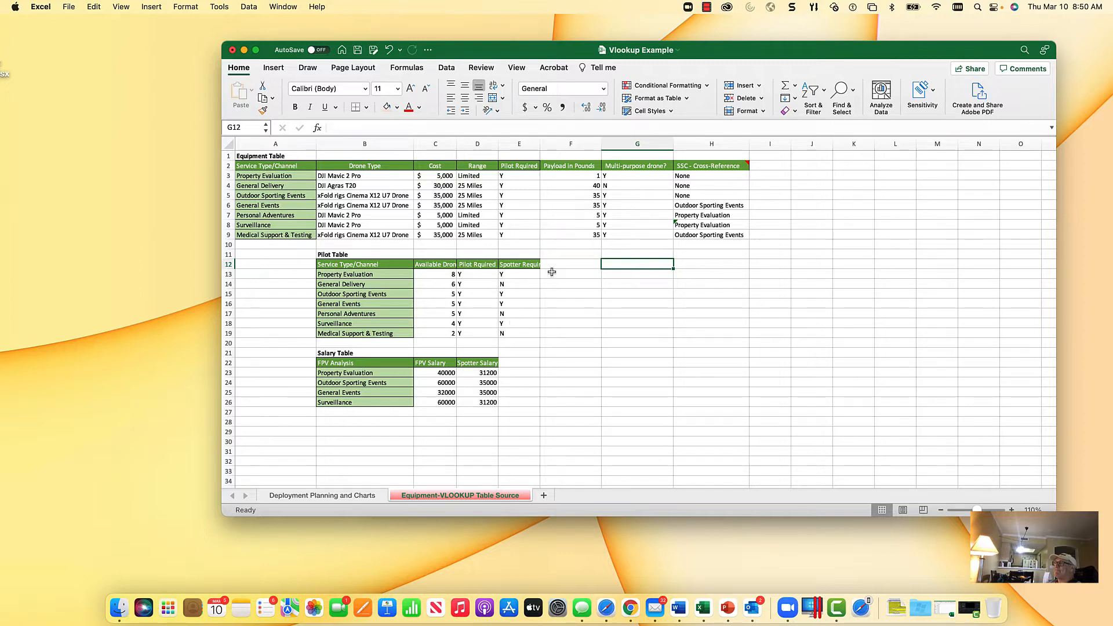
click(351, 352)
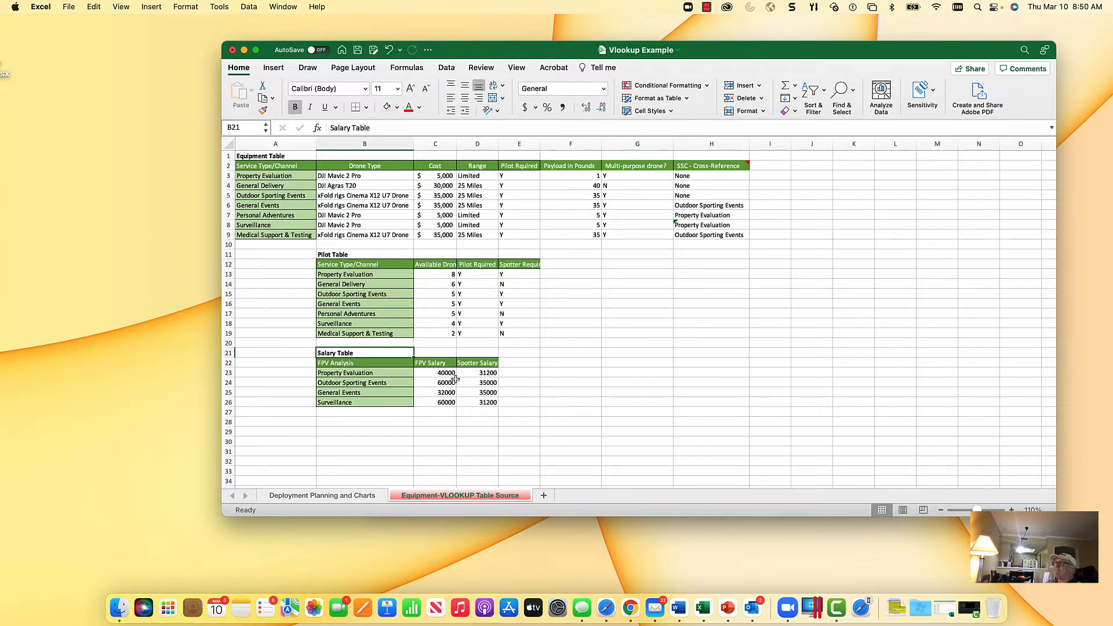
drag(436, 372, 481, 403)
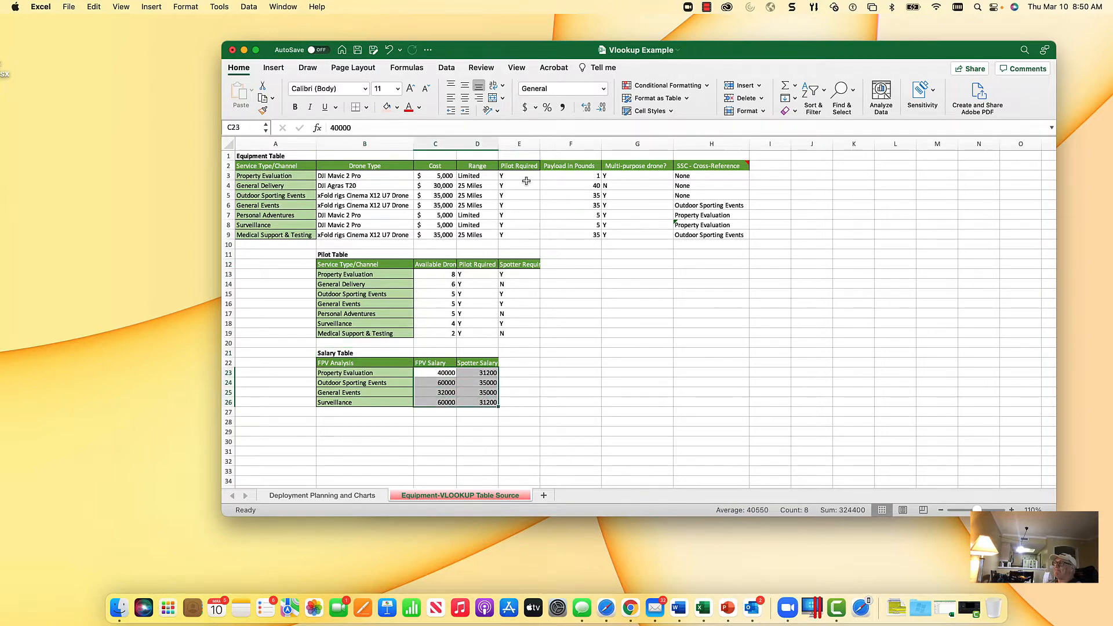
click(562, 107)
click(601, 107)
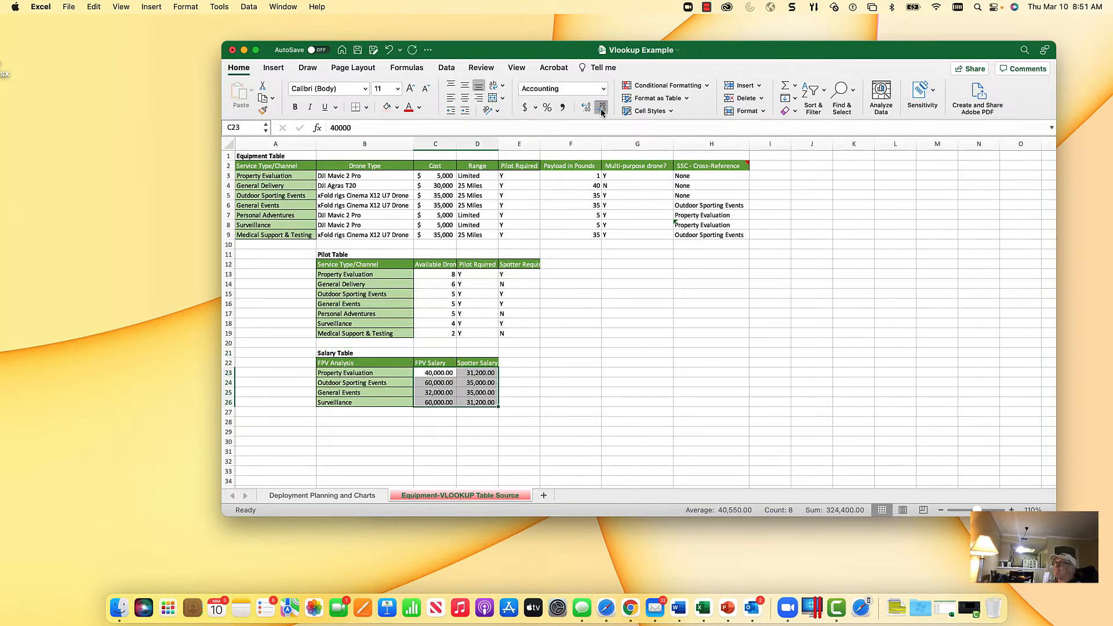
click(601, 107)
click(565, 371)
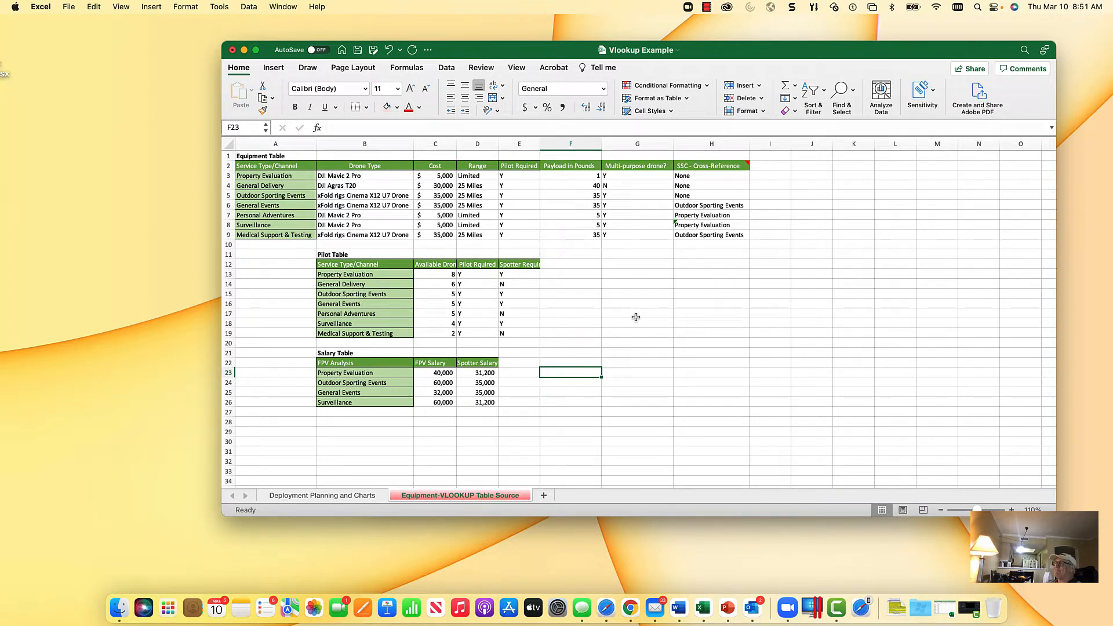
Step: Change the FPV Spotter Required table source on the Deployment Planning and Charts sheet to "Equipment-VLOOKUP Table Source - Pilot Table"
click(350, 496)
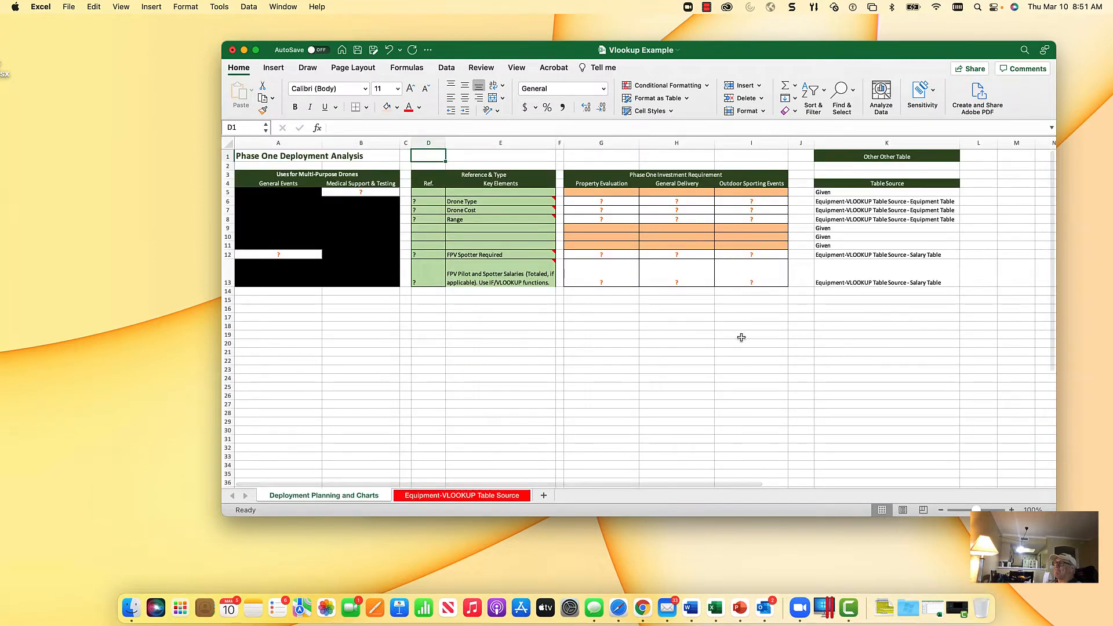
click(898, 252)
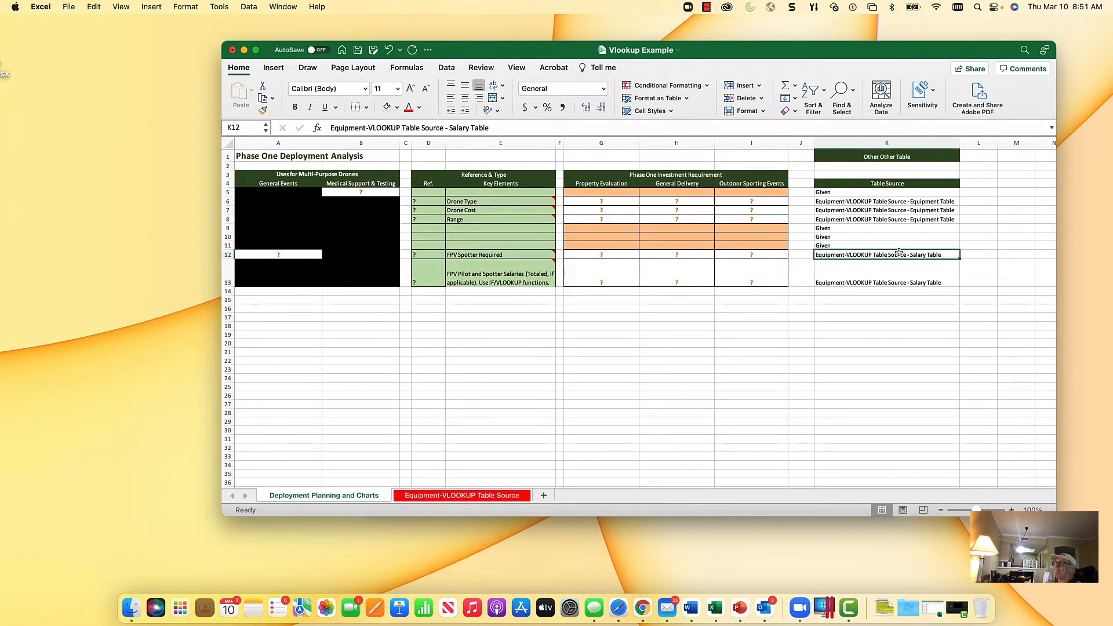
click(470, 129)
key(BackSpace)
key(BackSpace)
key(BackSpace)
key(BackSpace)
key(BackSpace)
key(BackSpace)
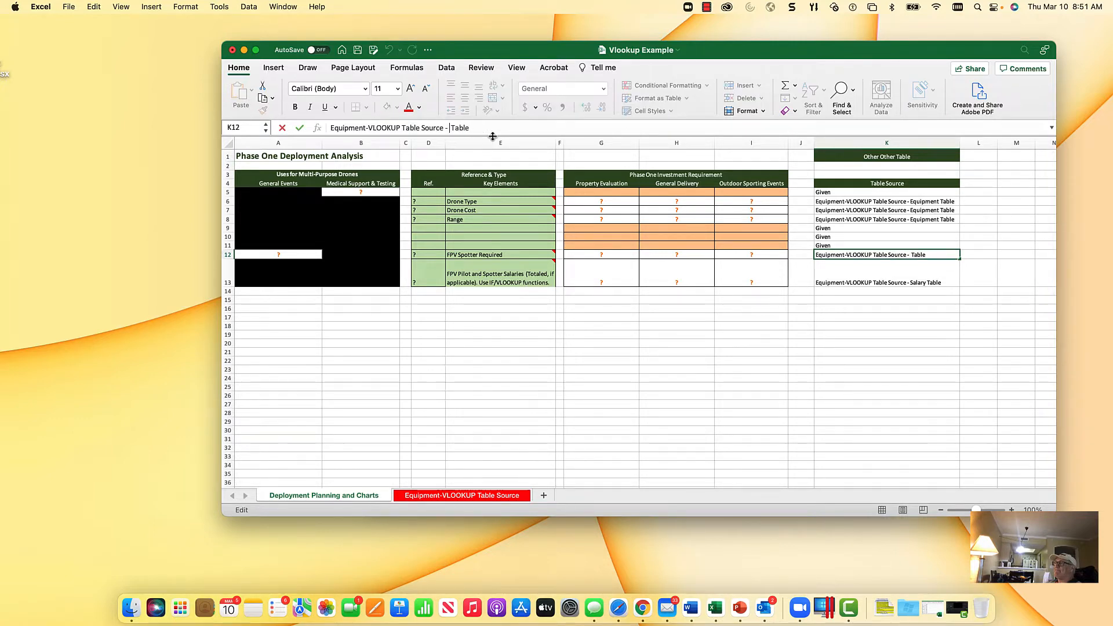
text(Pilot)
key(Return)
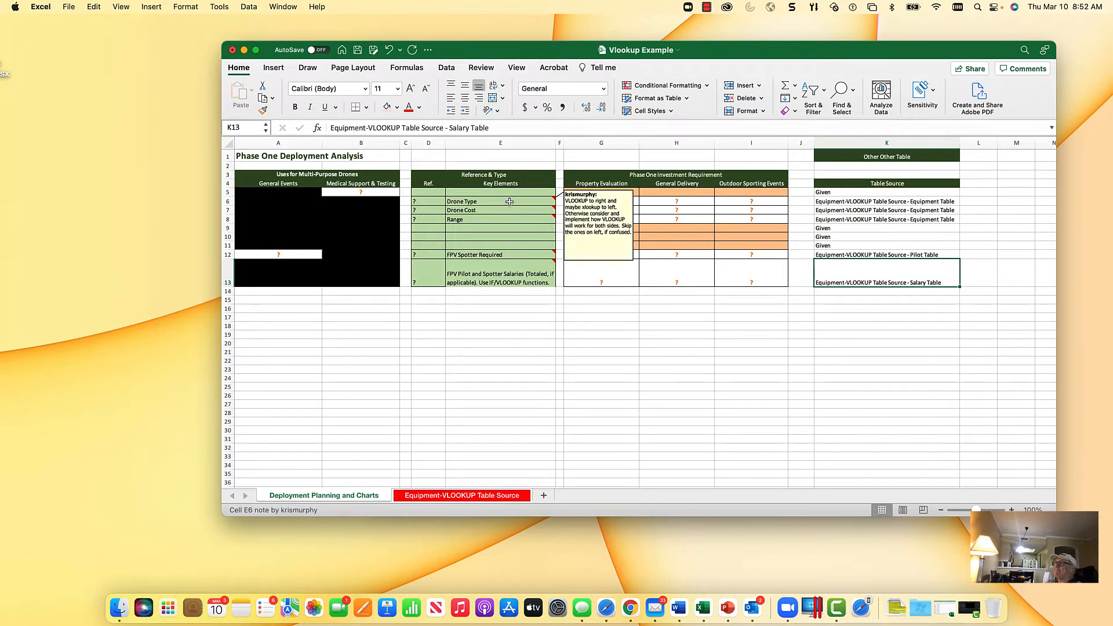
Step: Check the Equipment Table's column order and enter reference numbers 2 for Drone Type, 3 for Drone Cost and 4 for Range
mouse_move(506, 211)
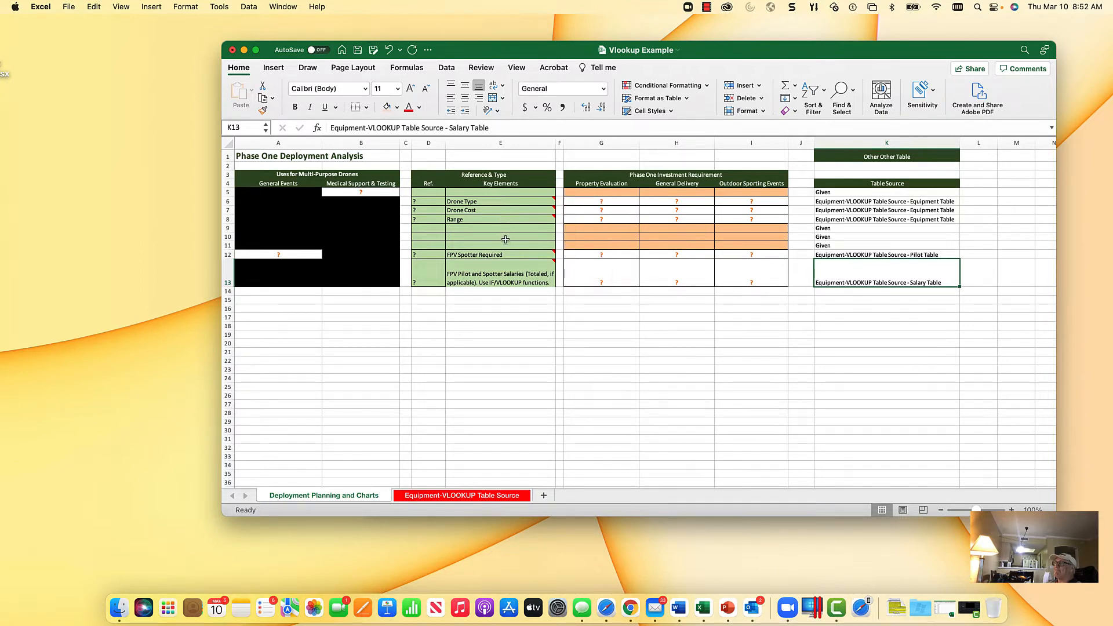
click(453, 496)
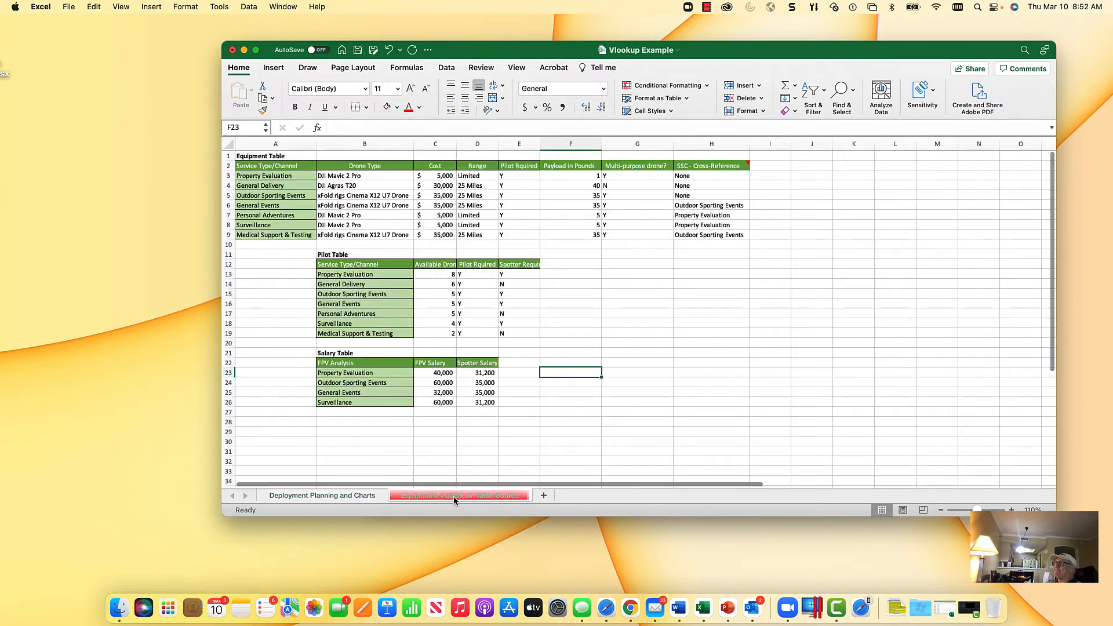
click(260, 175)
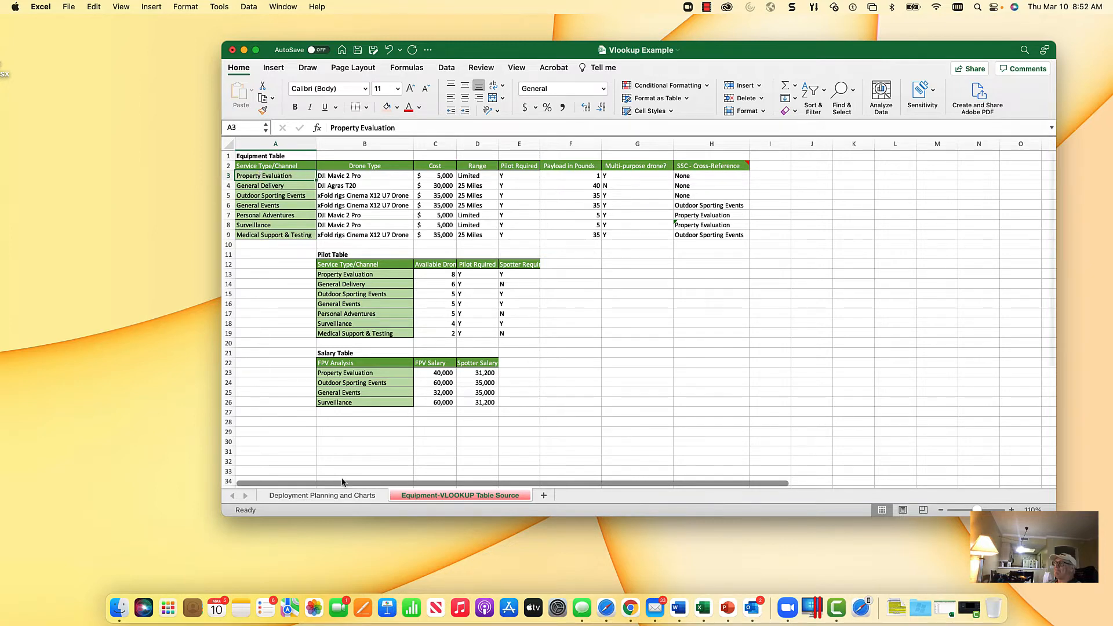
click(343, 495)
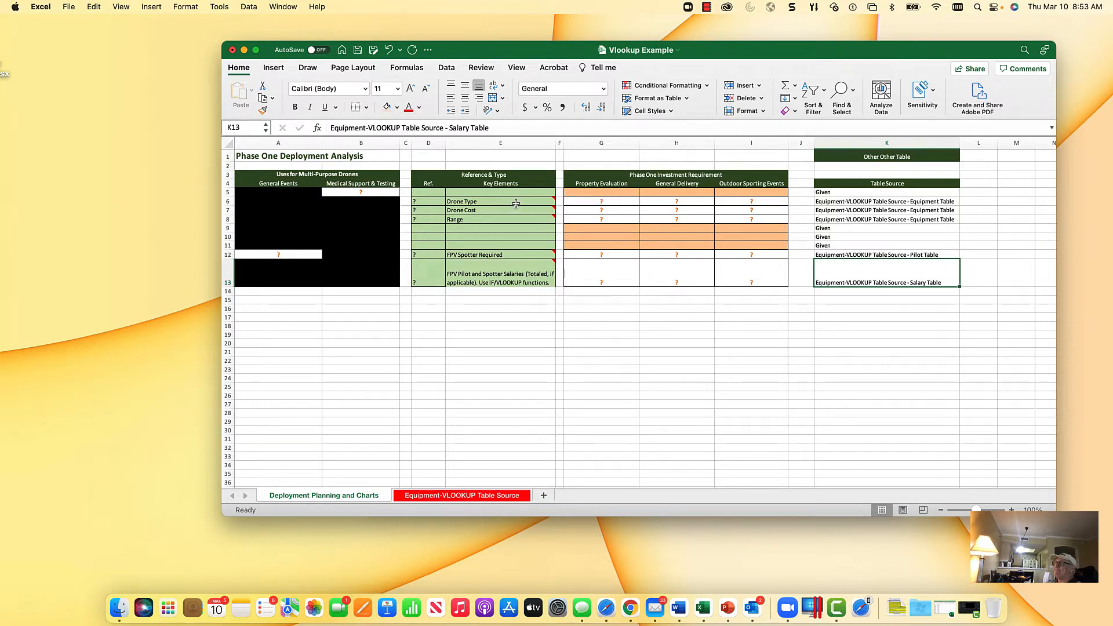
click(455, 495)
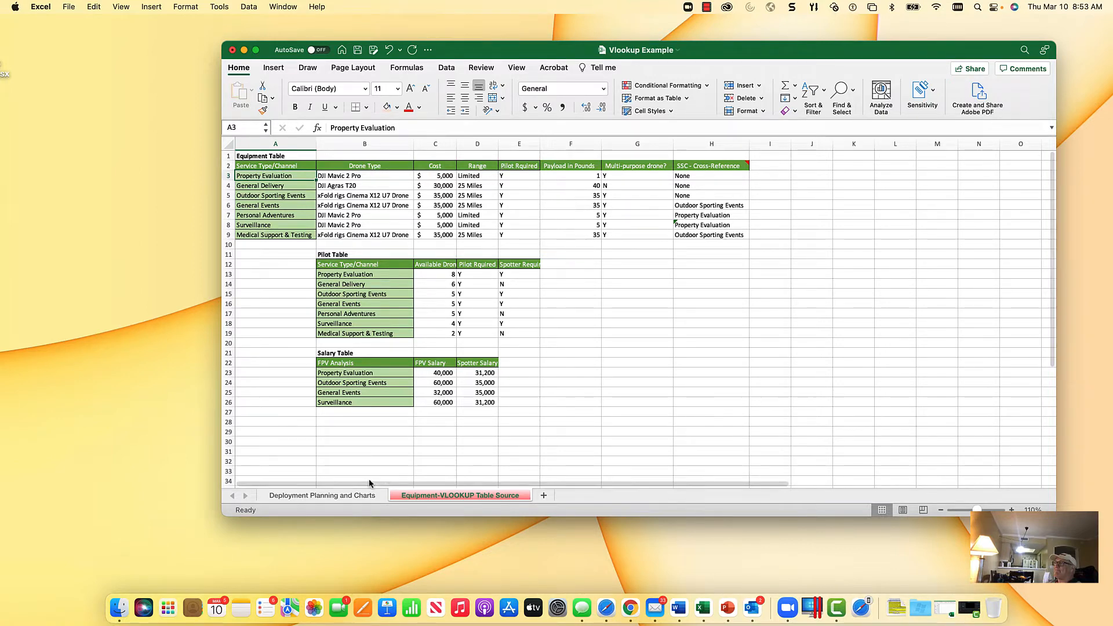
click(356, 497)
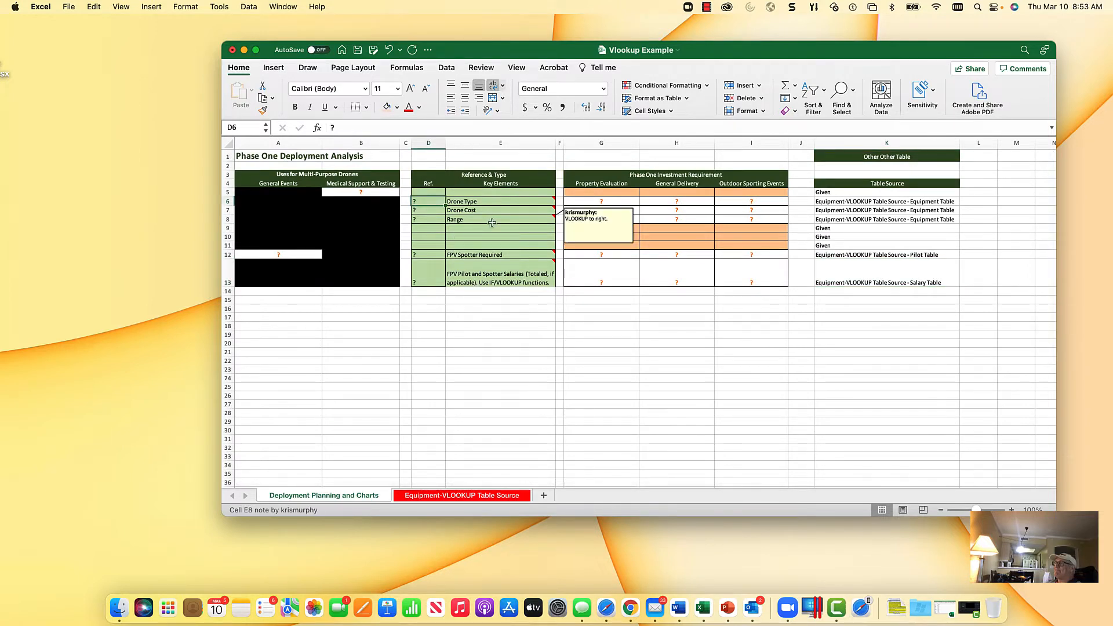
text(2)
key(Return)
text(3)
key(Return)
text(4)
key(Return)
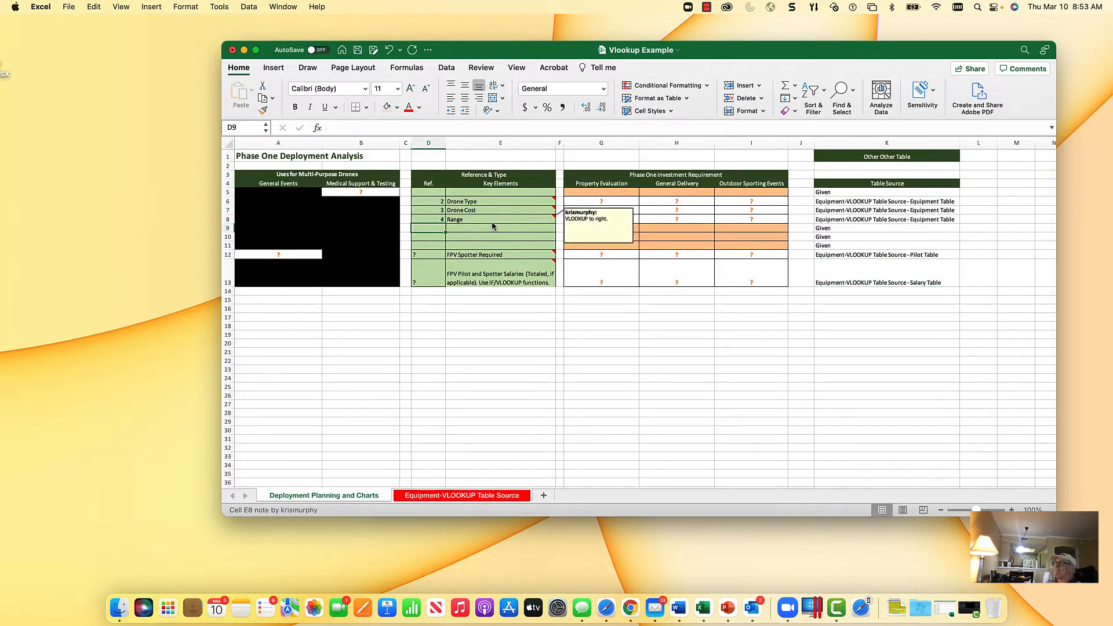
Step: Check the Pilot Table's column order and enter reference number 4 for FPV Spotter Required
key(Down)
key(Down)
key(Down)
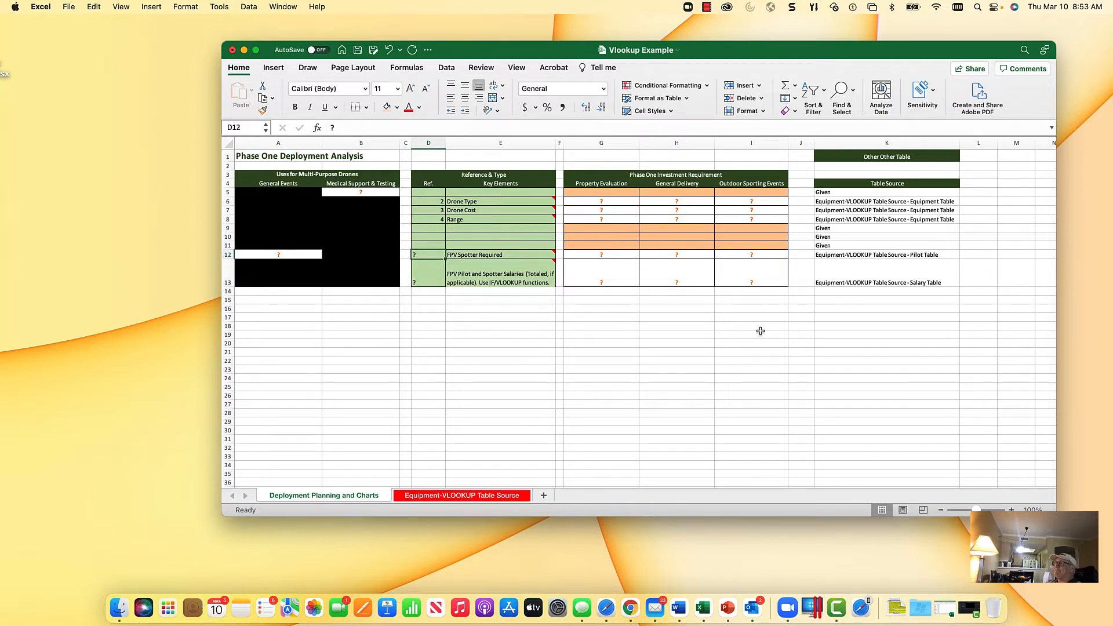
click(462, 497)
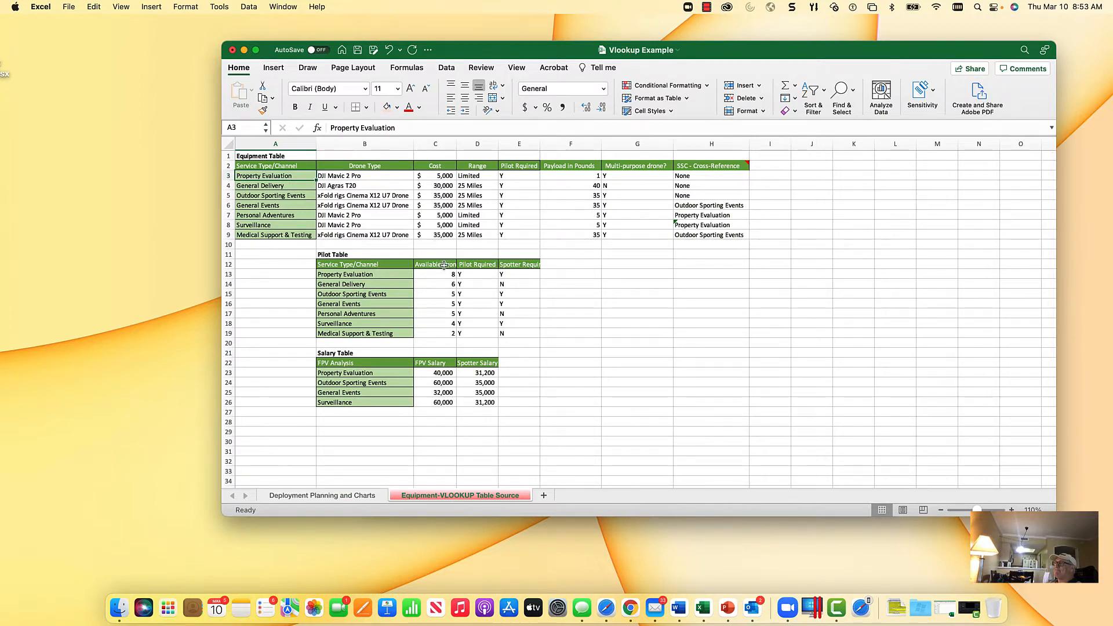
click(361, 496)
mouse_move(473, 269)
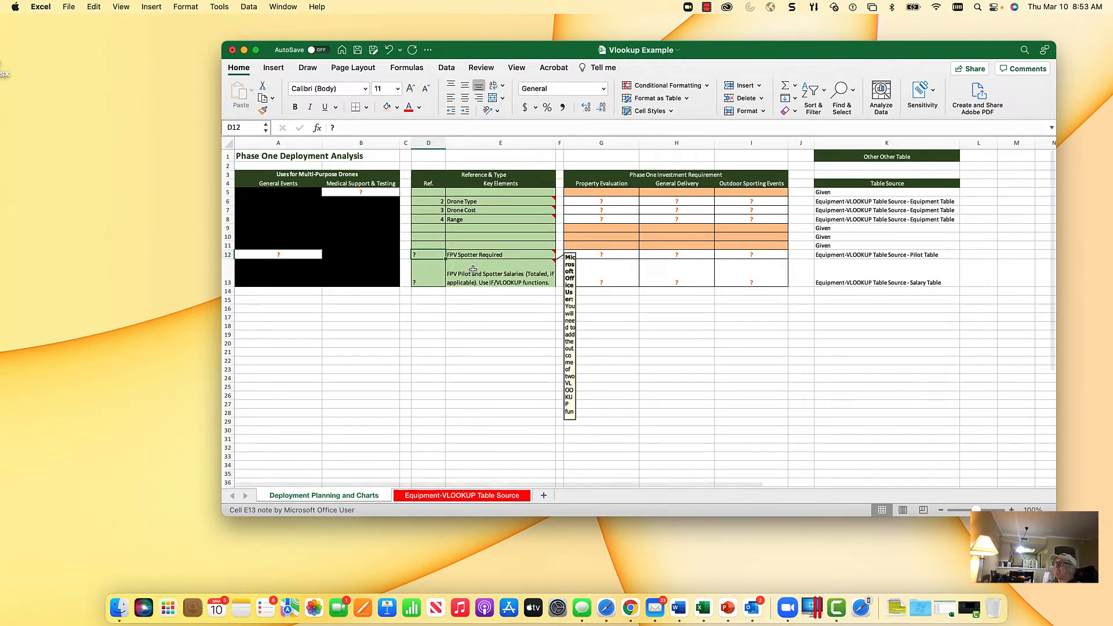
text(4)
key(Return)
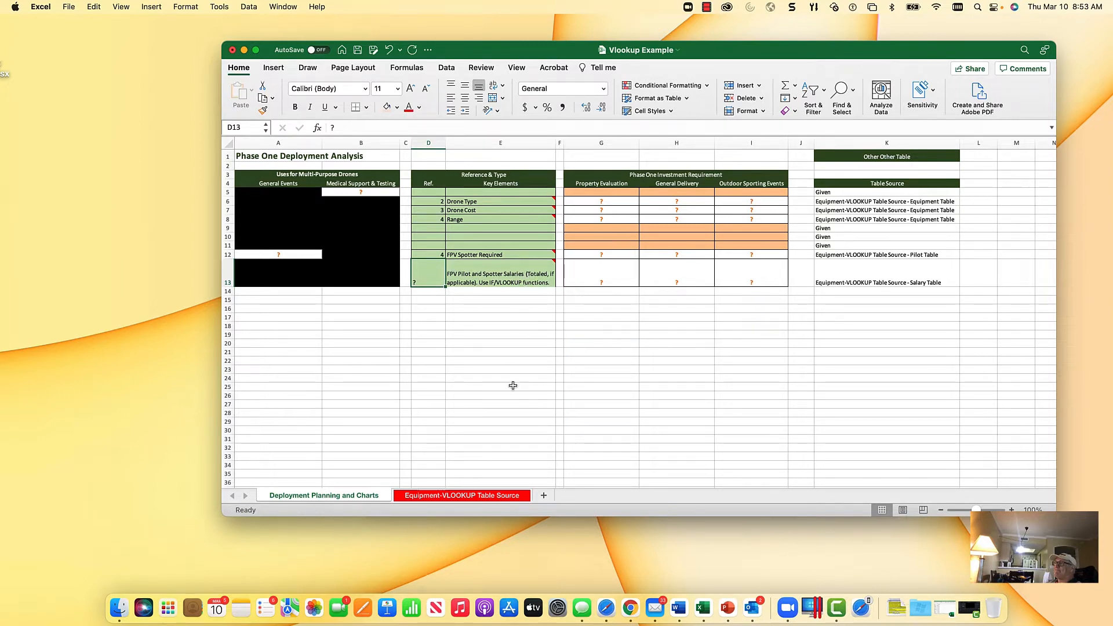
Step: Check the Salary Table's columns and insert a new column before Key Elements on the Deployment Planning and Charts sheet
click(439, 494)
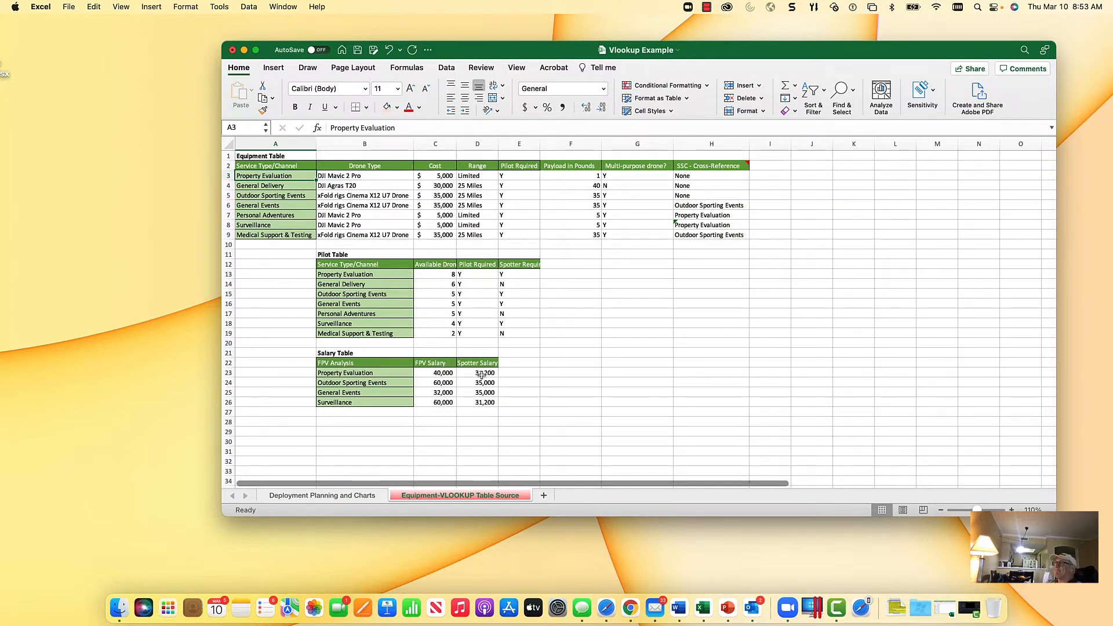
click(372, 497)
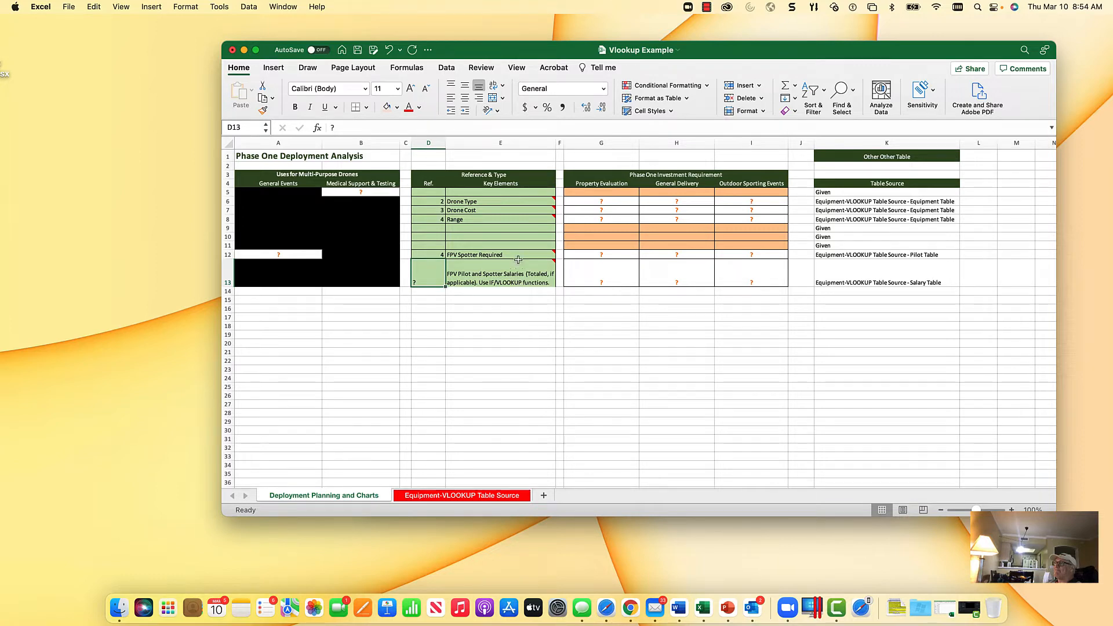
click(493, 143)
right_click(485, 143)
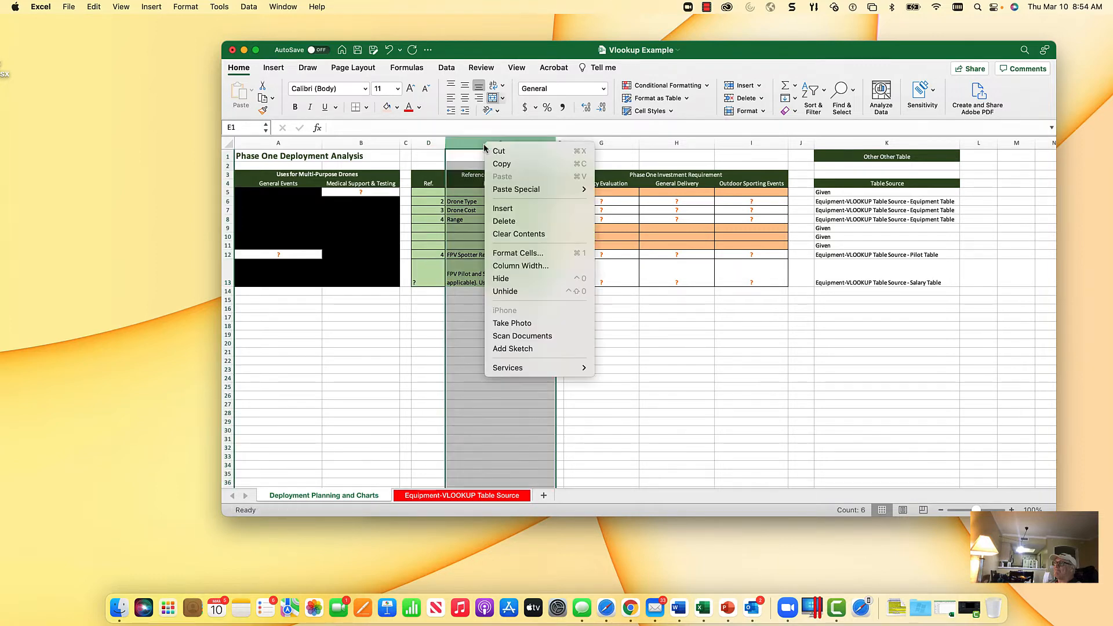
click(503, 208)
Step: Rename the Ref. heading to "Ref. 1" and fill it across so the new column is headed "Ref. 2"
click(432, 183)
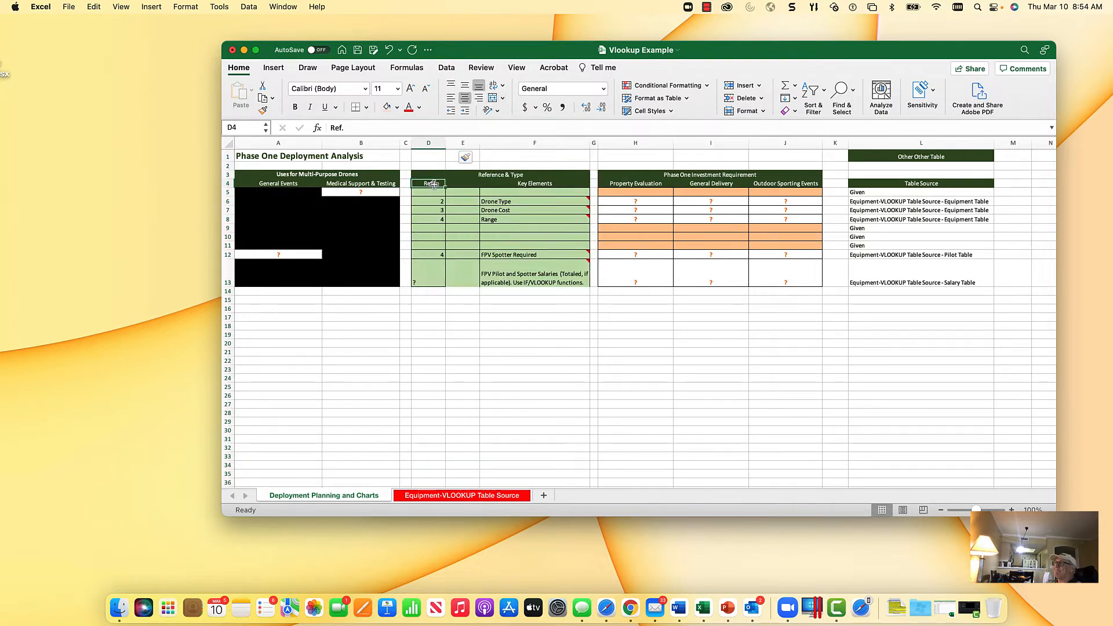
click(367, 125)
text(1)
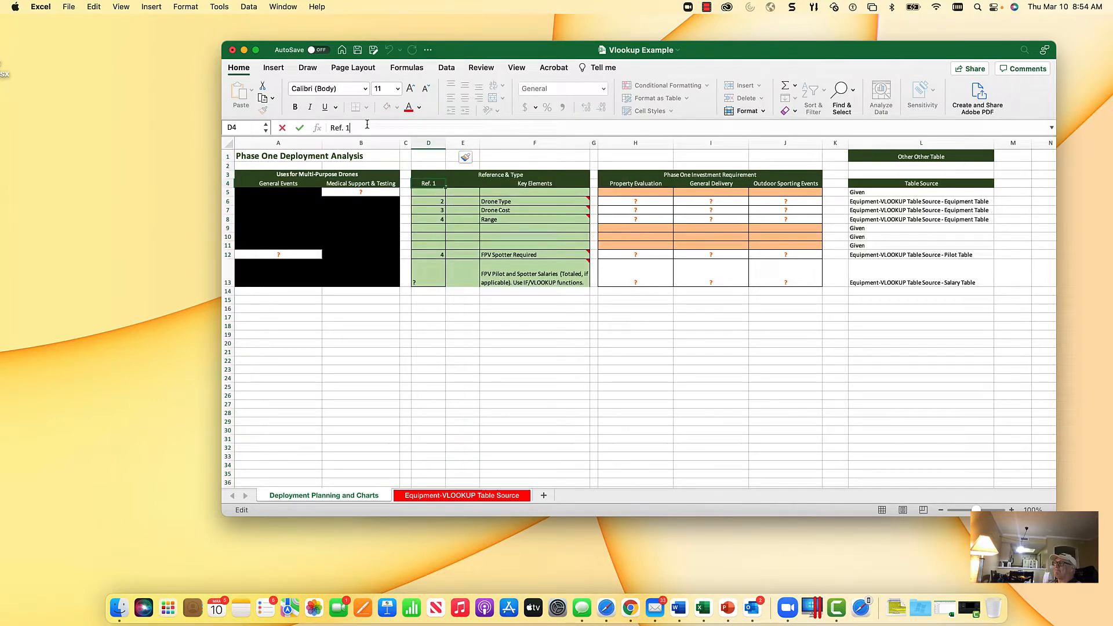
key(Return)
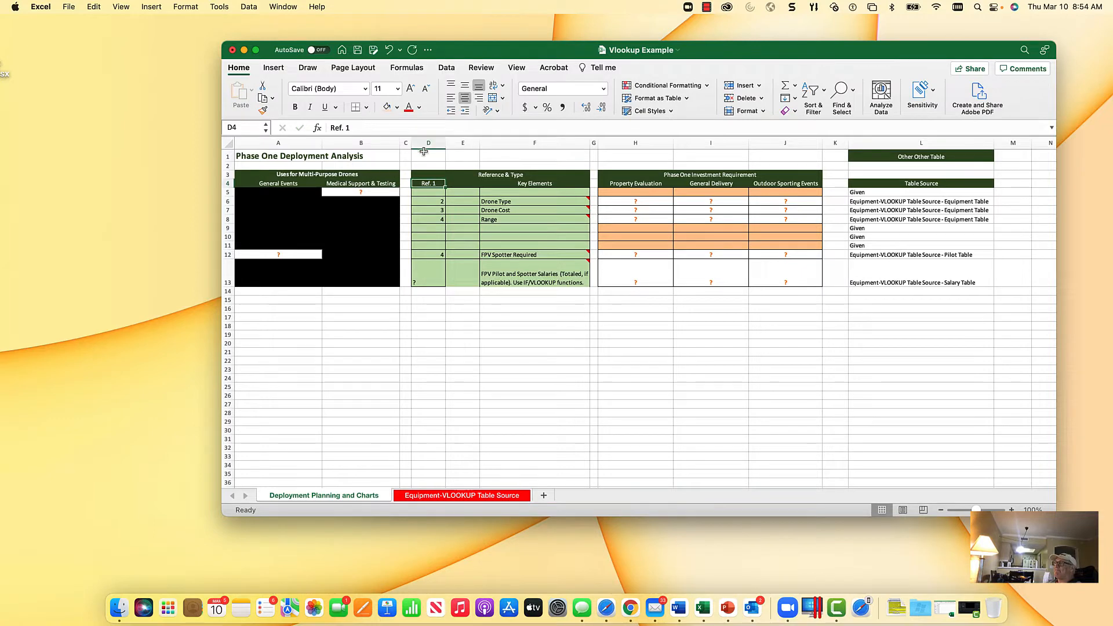
drag(446, 187, 479, 187)
click(468, 195)
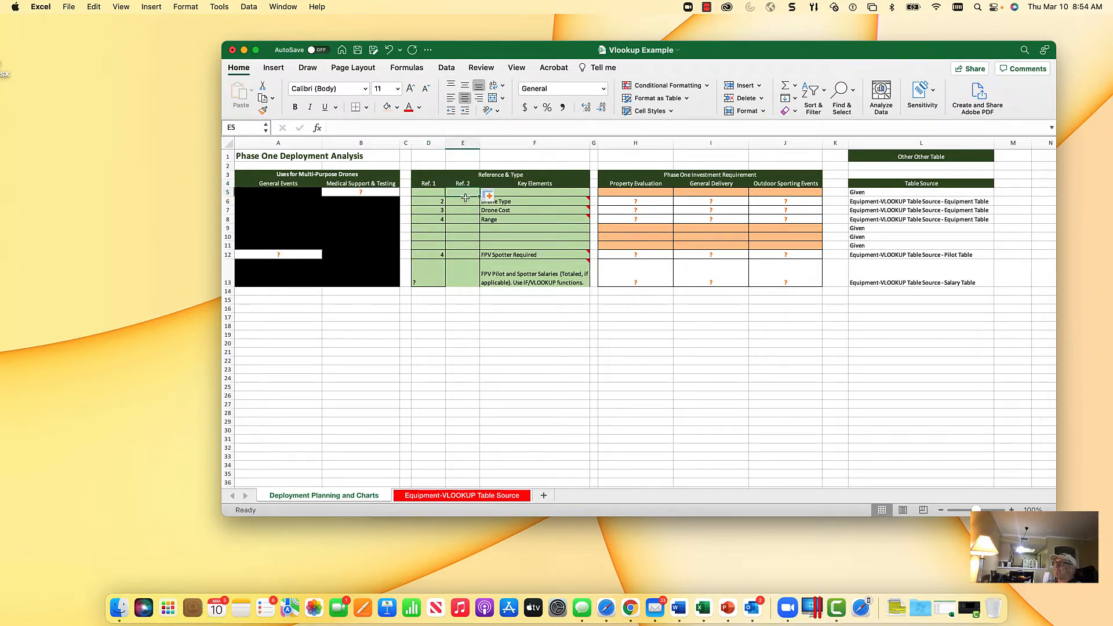
Step: Enter 2 as Ref. 1 and 3 as Ref. 2 for the FPV Pilot and Spotter Salaries row
click(435, 275)
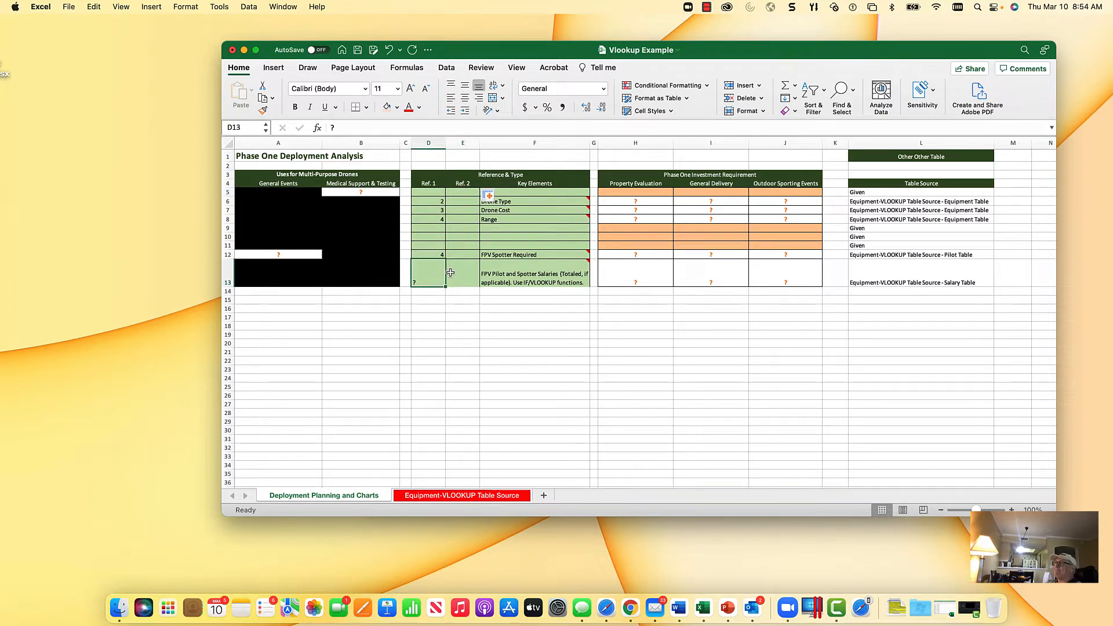
text(2)
key(Tab)
text(3)
key(Tab)
key(Tab)
key(Tab)
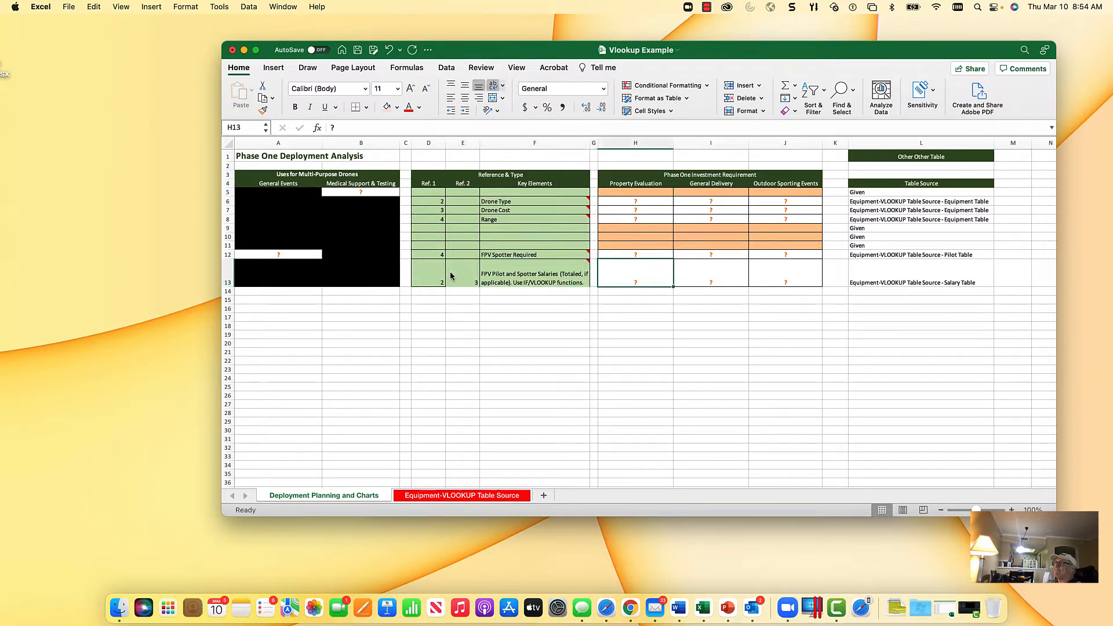
key(Up)
key(Up)
key(Up)
key(Up)
key(Up)
key(Up)
key(Up)
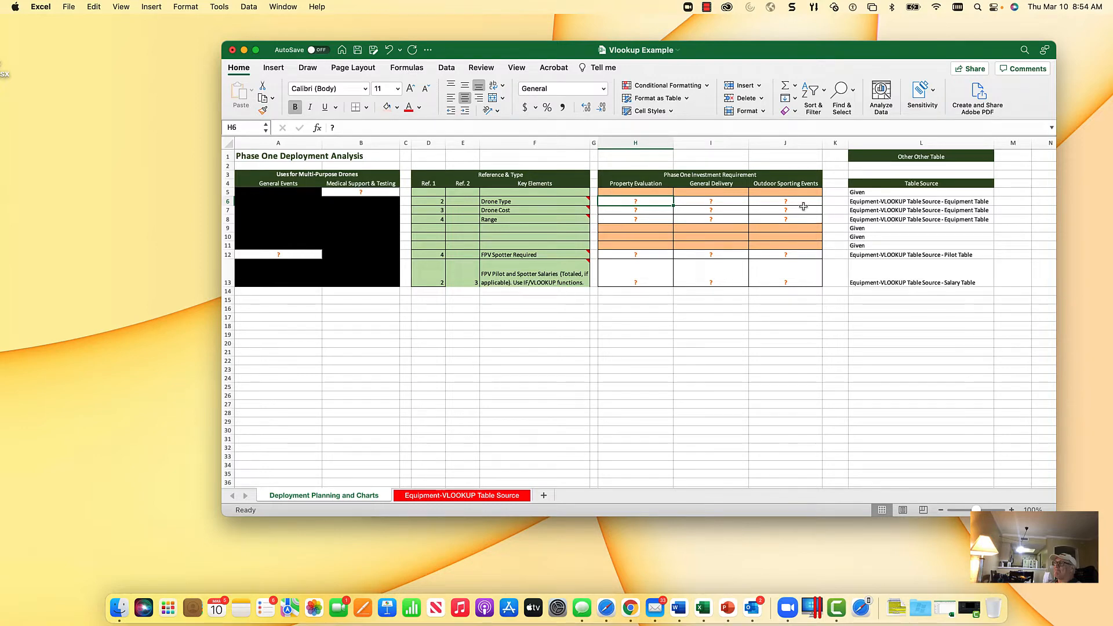
click(642, 255)
click(636, 276)
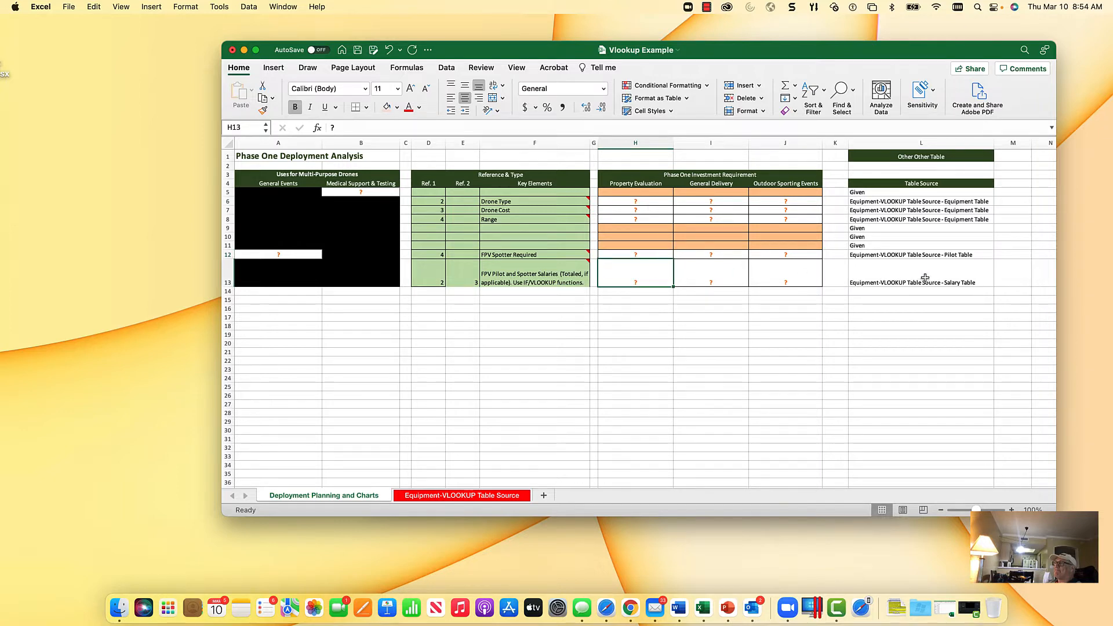
Step: Start a VLOOKUP formula in the Drone Type cell under Property Evaluation, with heading cell H4 as the lookup value
click(622, 201)
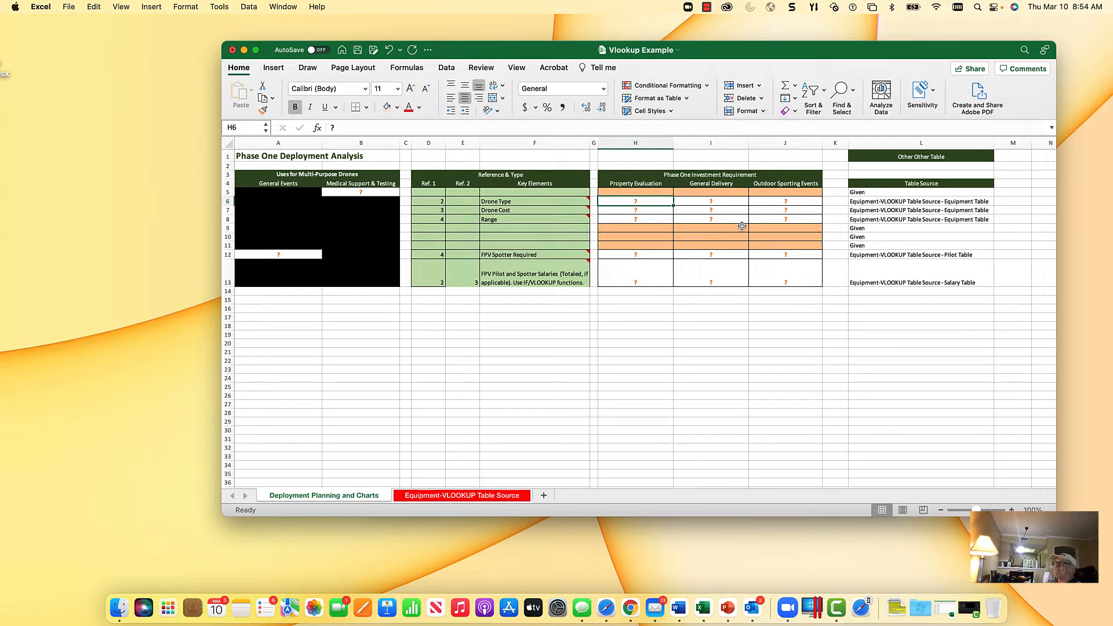
text(=vloo)
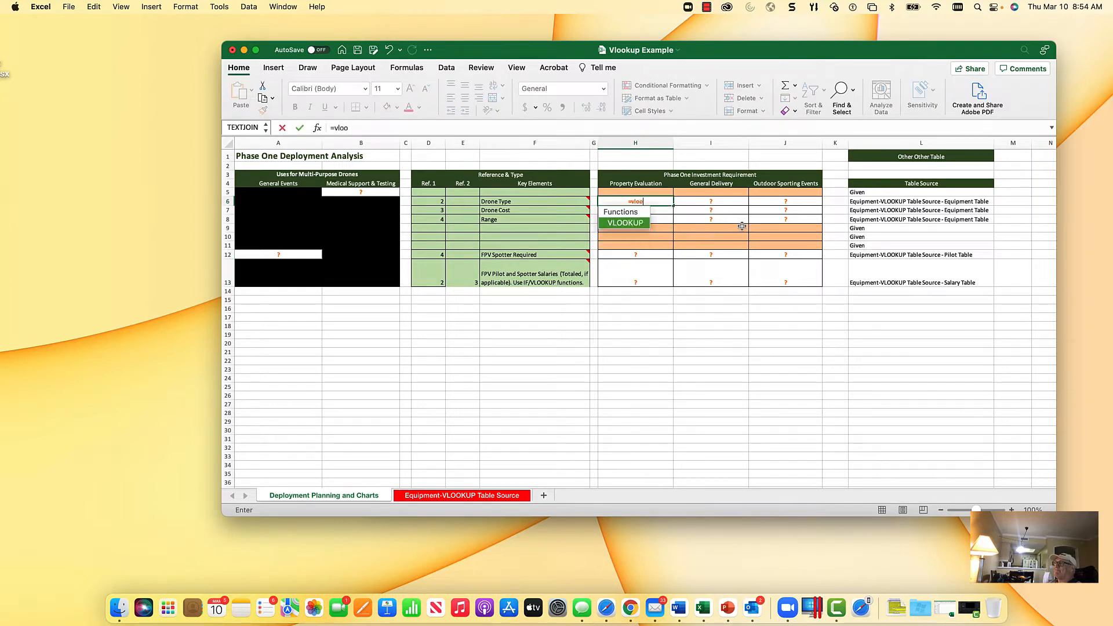
text(kup()
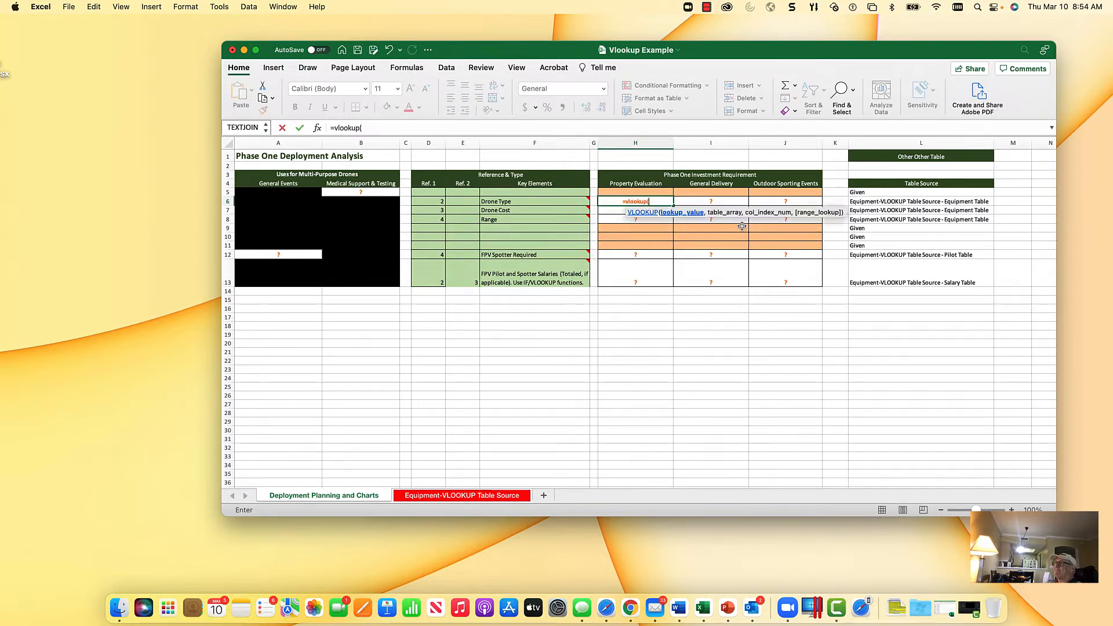
click(638, 183)
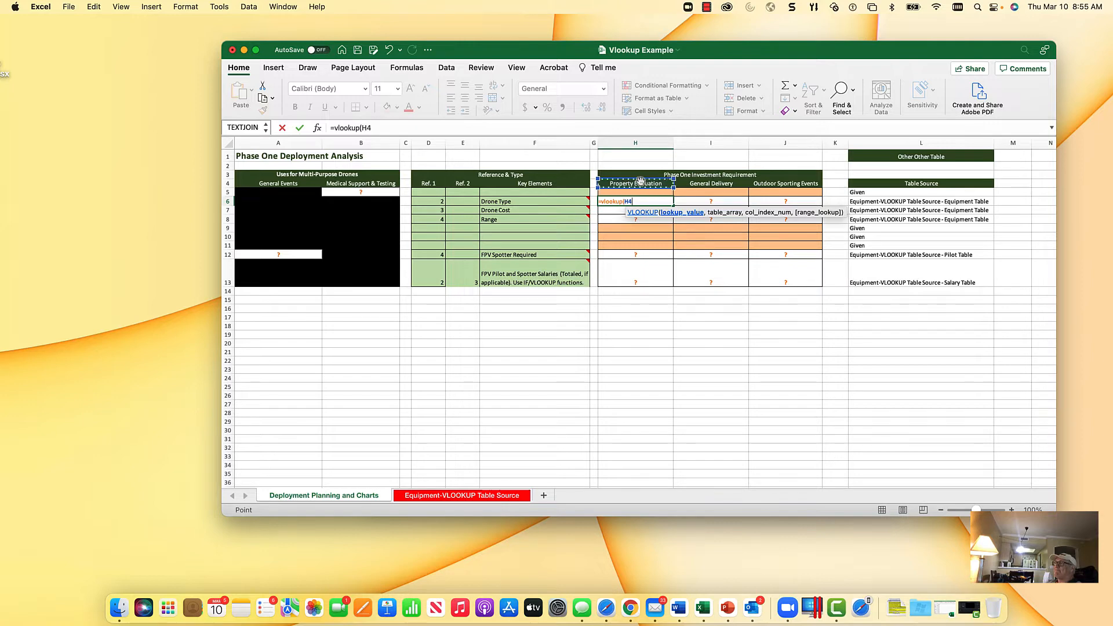
text(,)
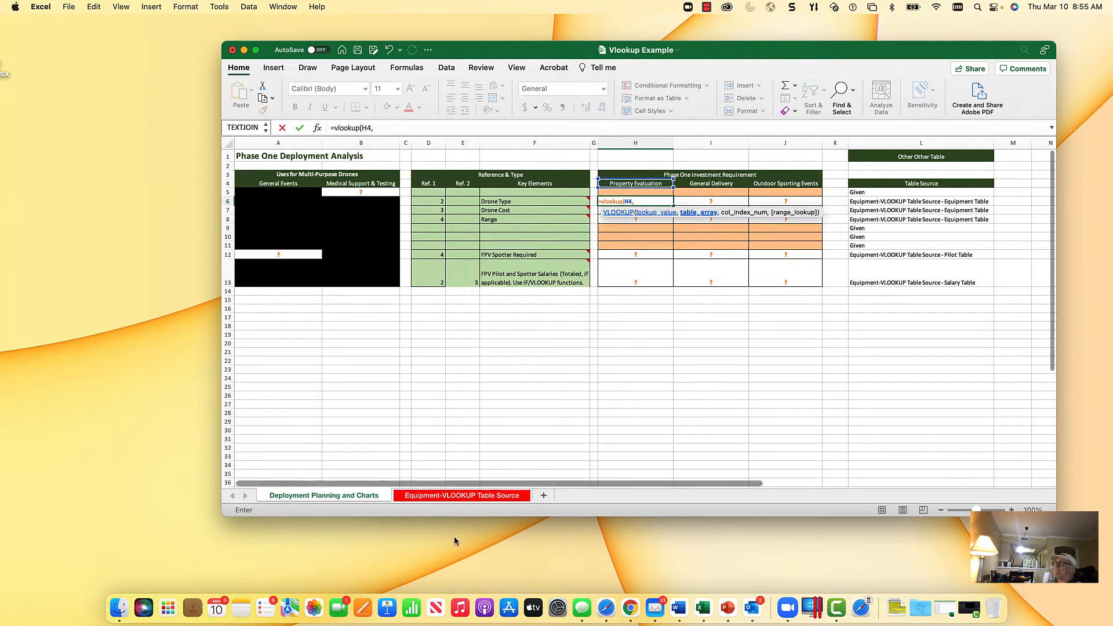
Step: Complete the VLOOKUP with the Equipment Table range A3:H9 as table array, column index 2 and FALSE, and enter it
click(452, 497)
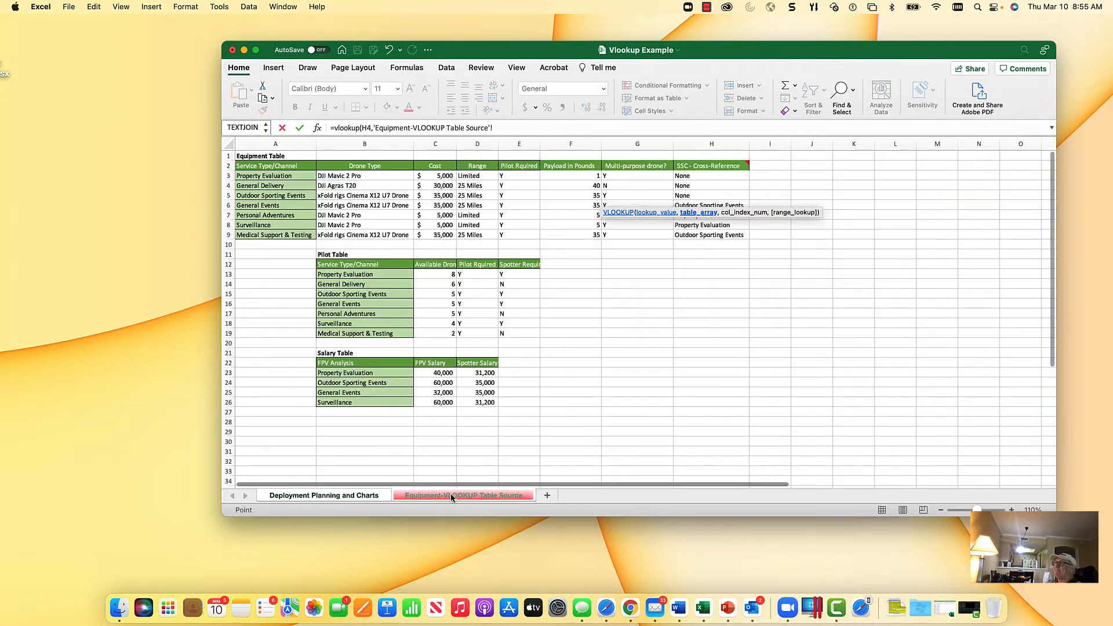
click(264, 176)
drag(264, 175, 693, 235)
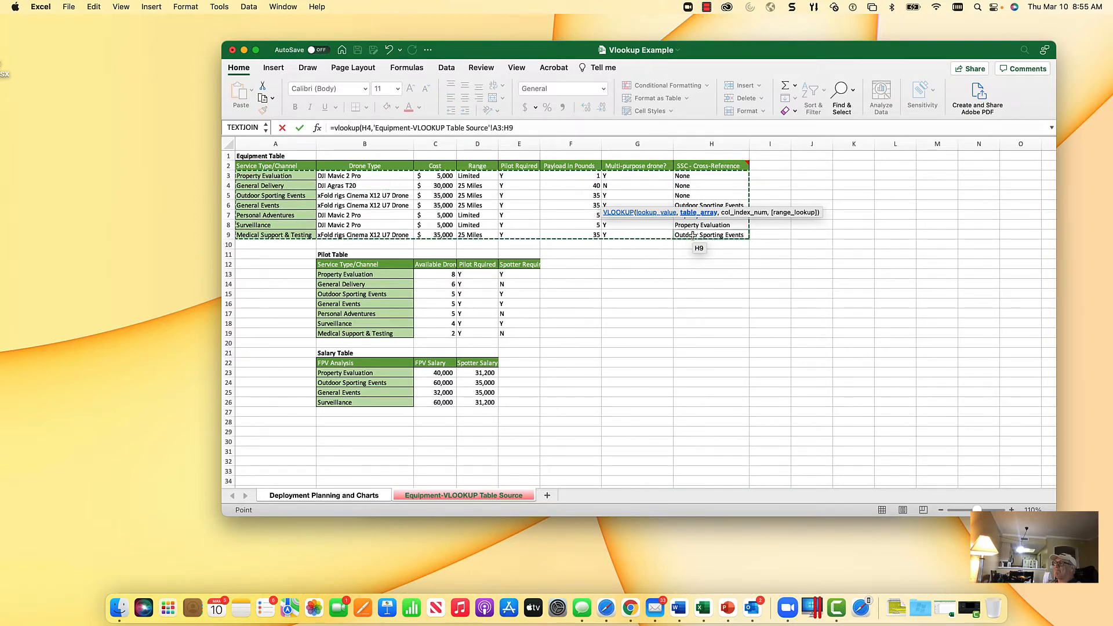
text(,)
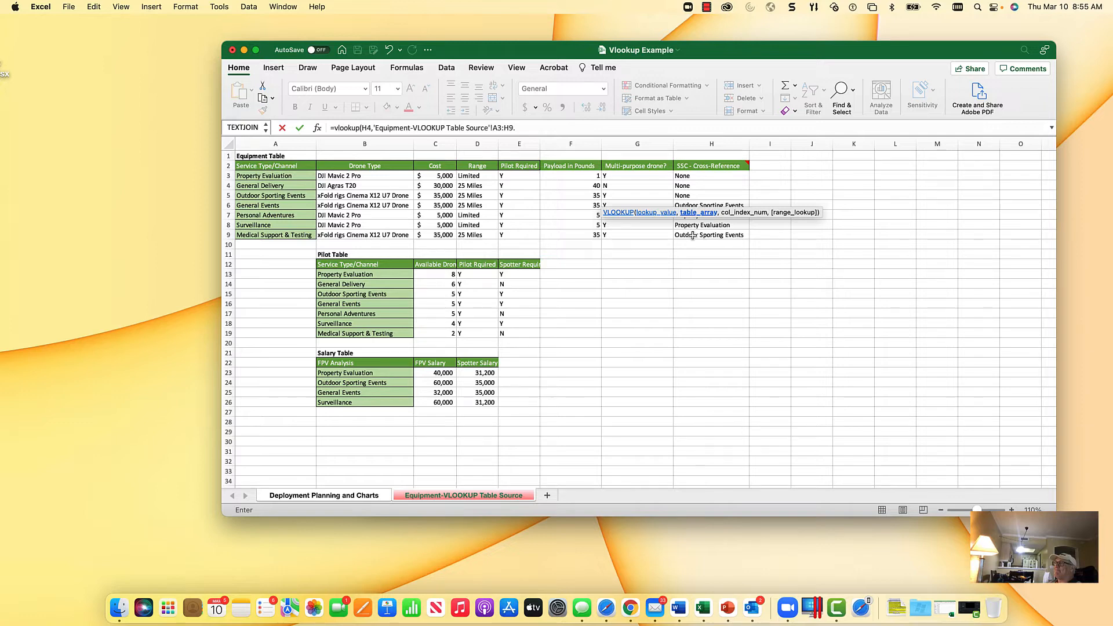
text(,false)
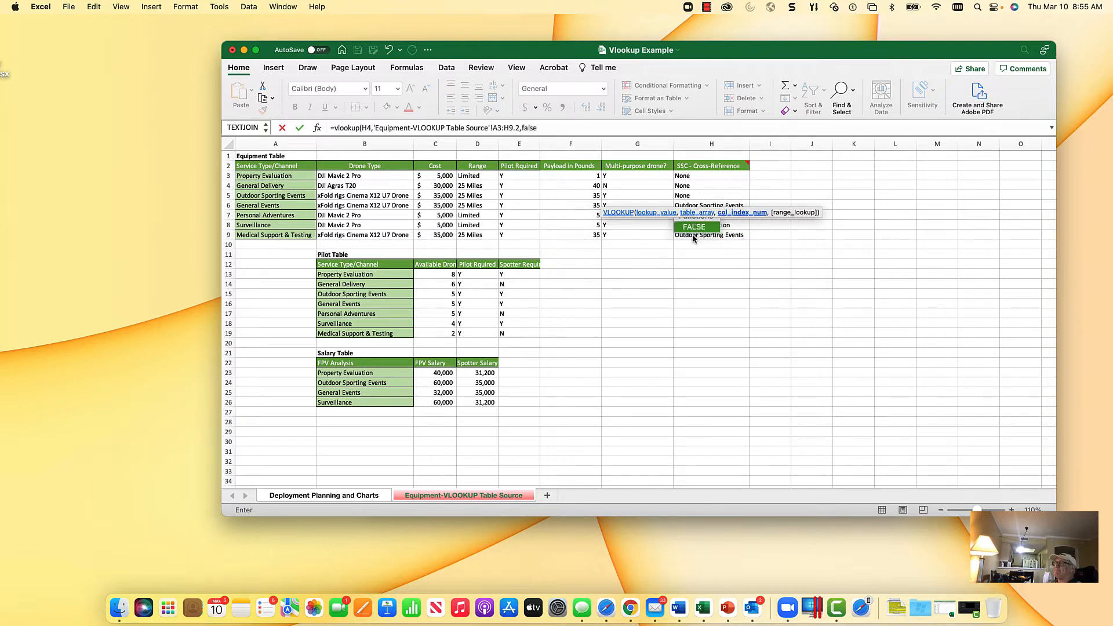
text())
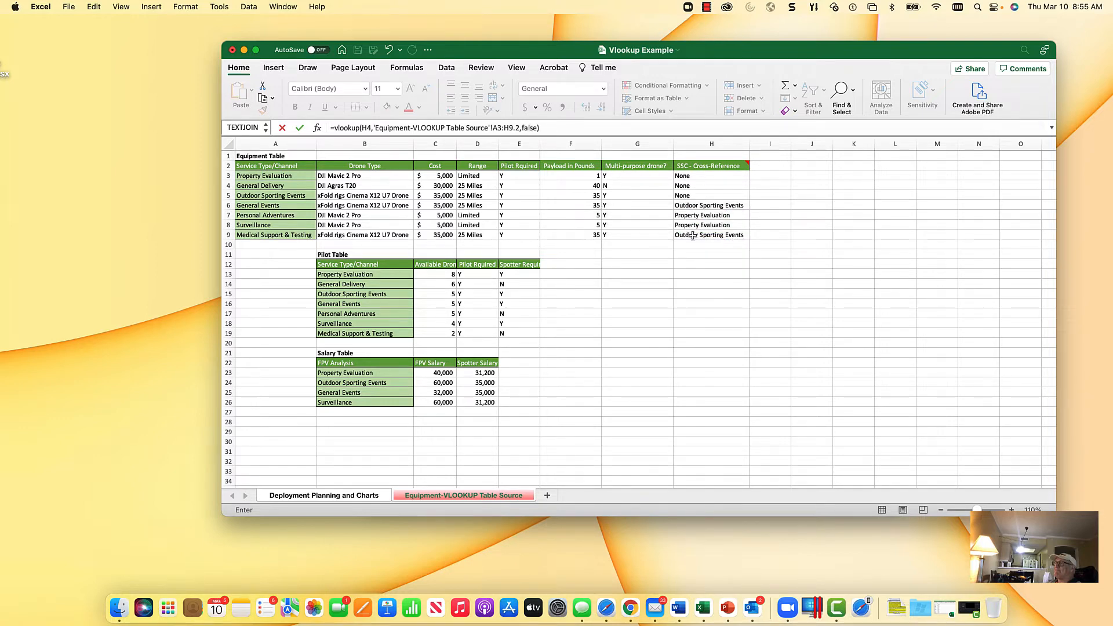
click(300, 128)
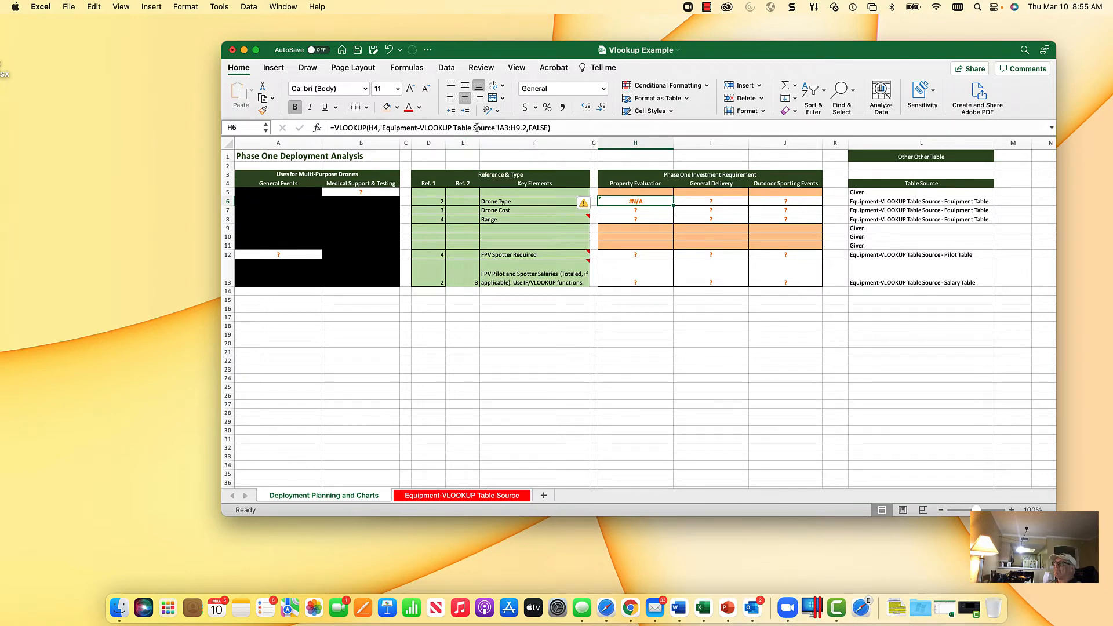
Step: Check the Equipment Table source and correct the Drone Type formula by putting a comma between A3:H9 and column index 2
click(468, 495)
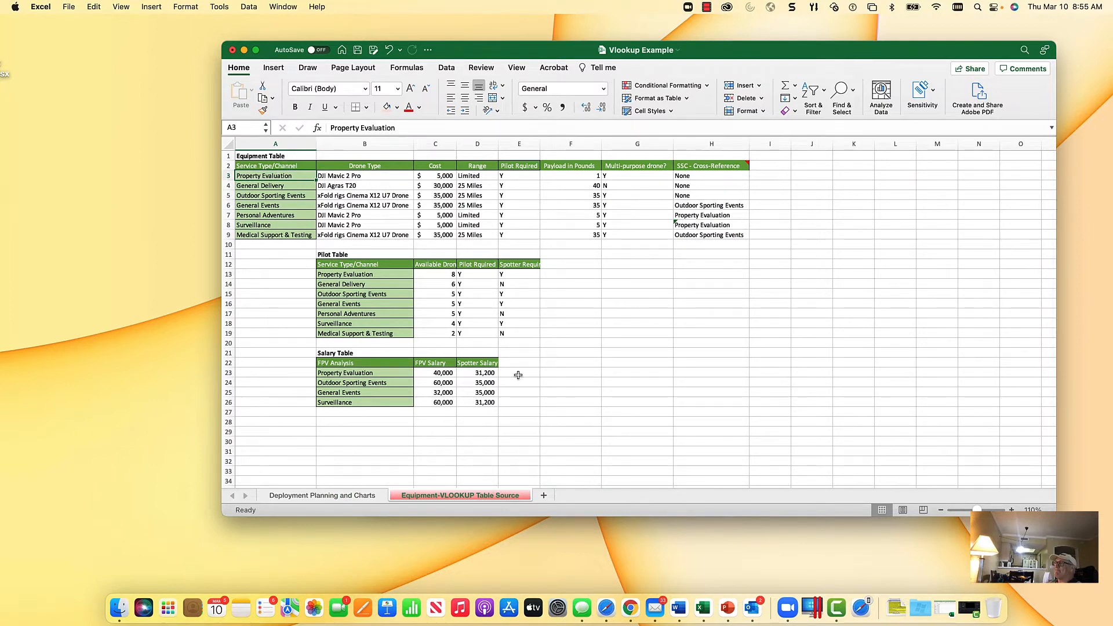
click(350, 495)
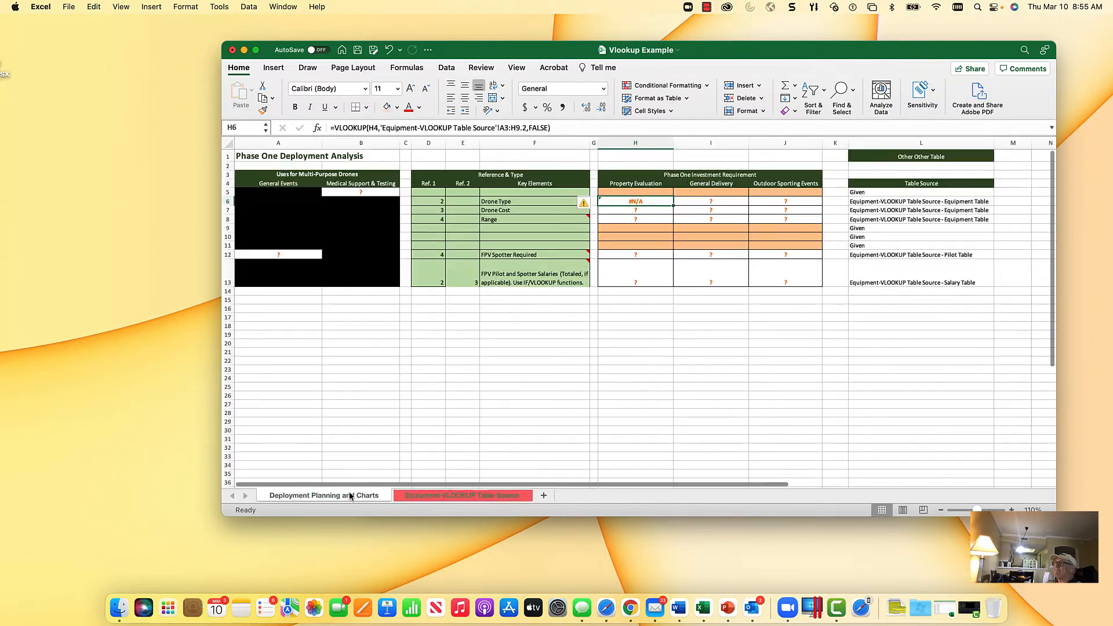
click(449, 496)
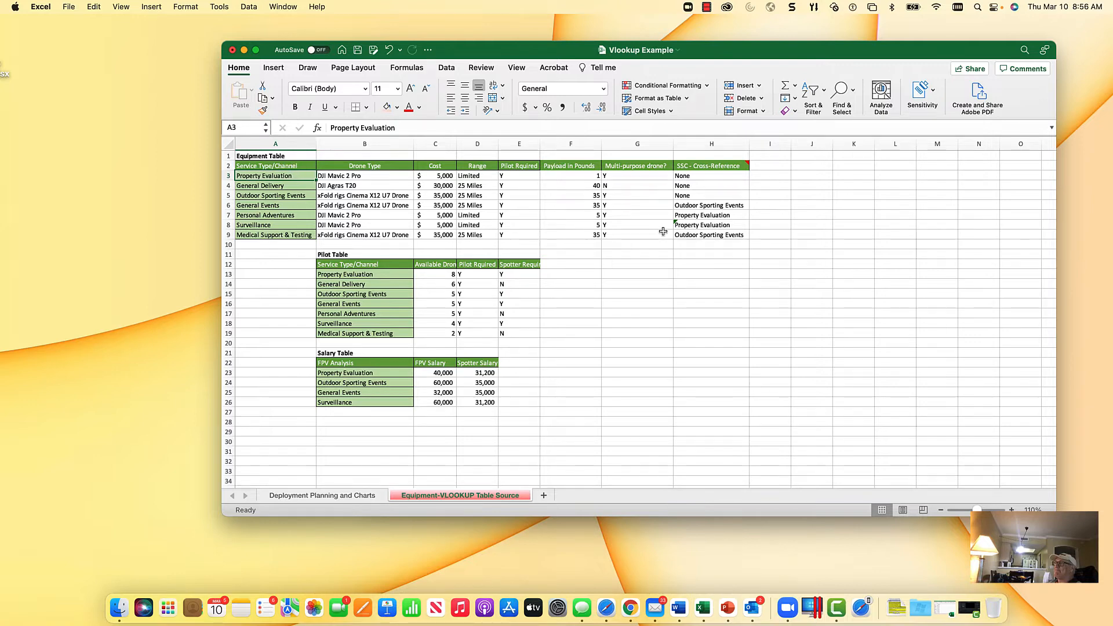
click(355, 495)
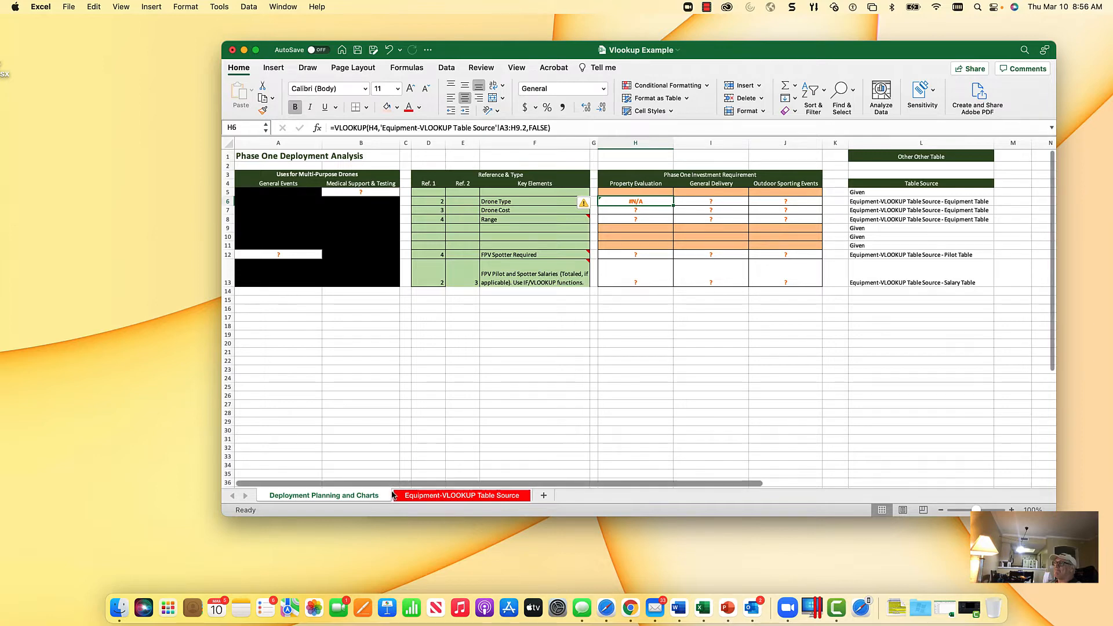
click(423, 497)
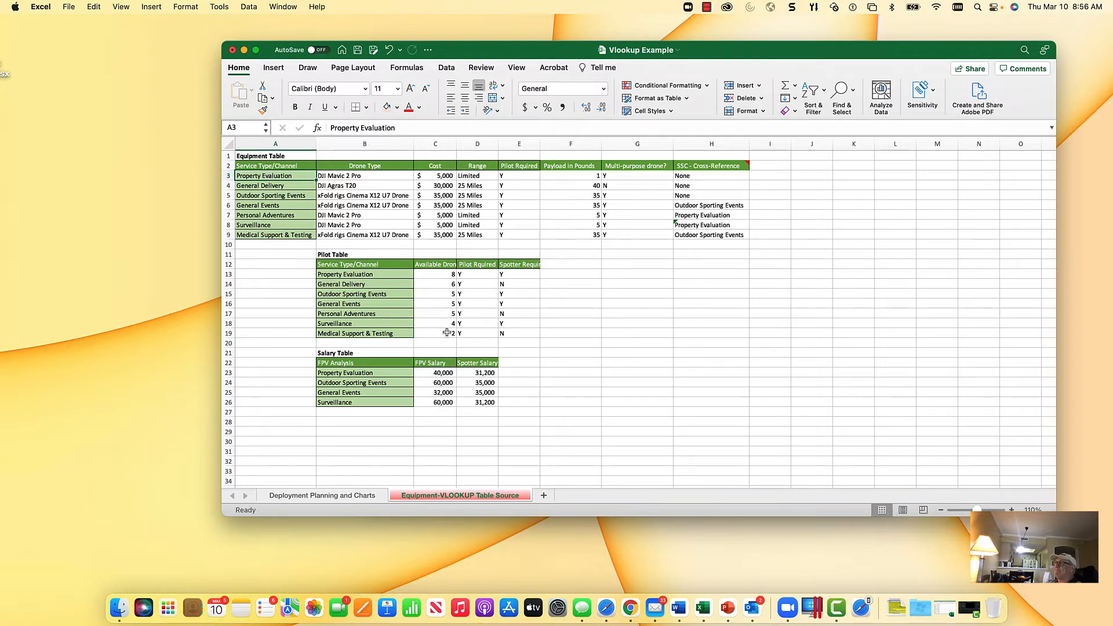
click(342, 496)
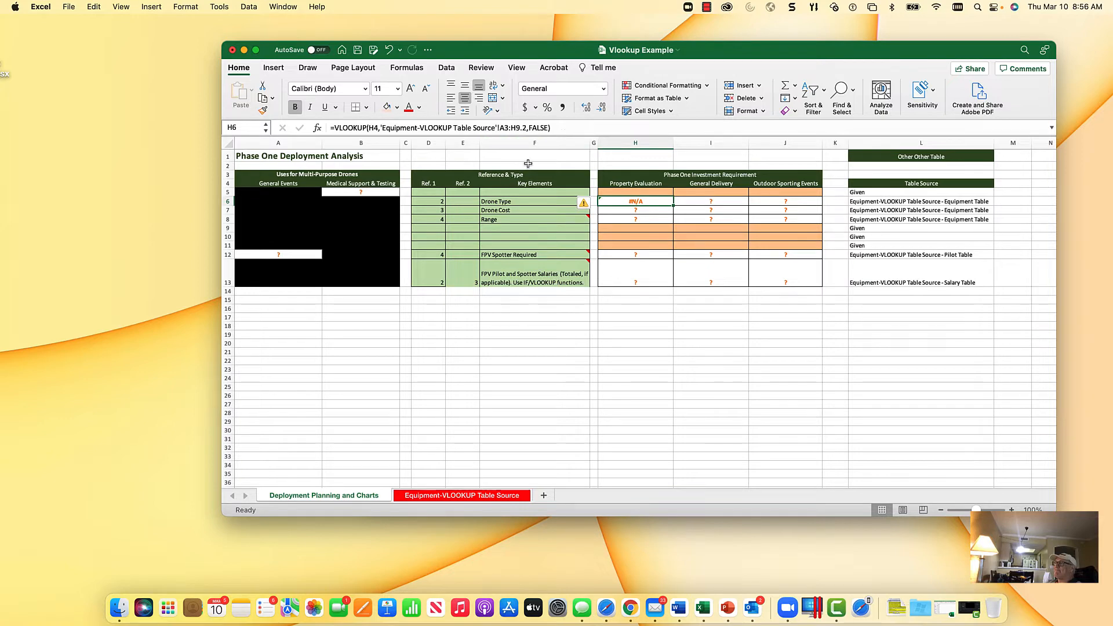
click(522, 127)
key(BackSpace)
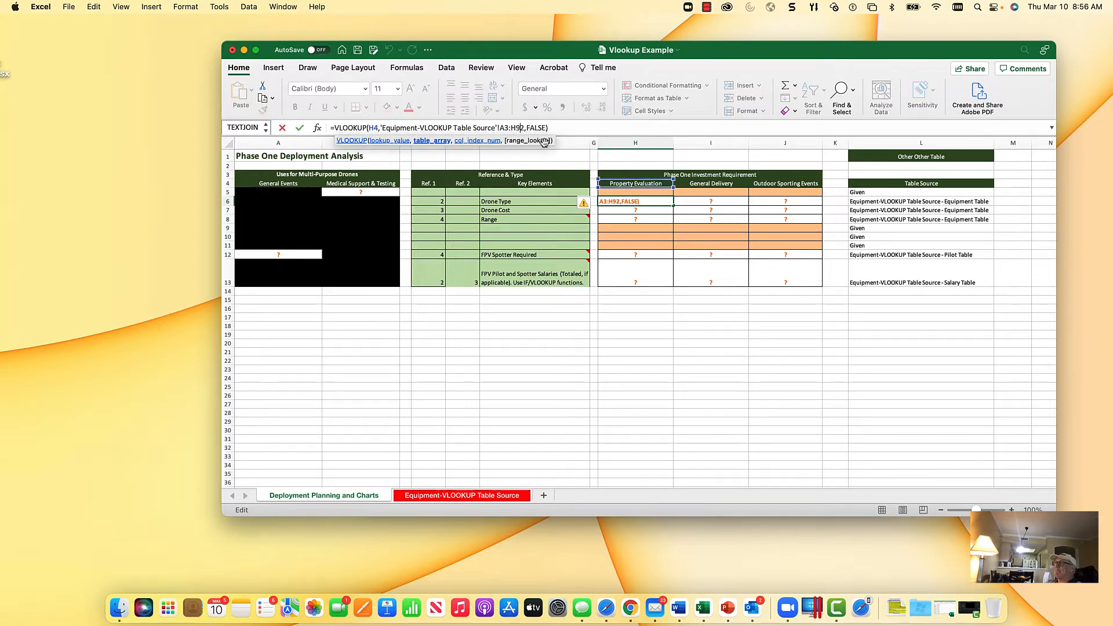
text(,)
key(Return)
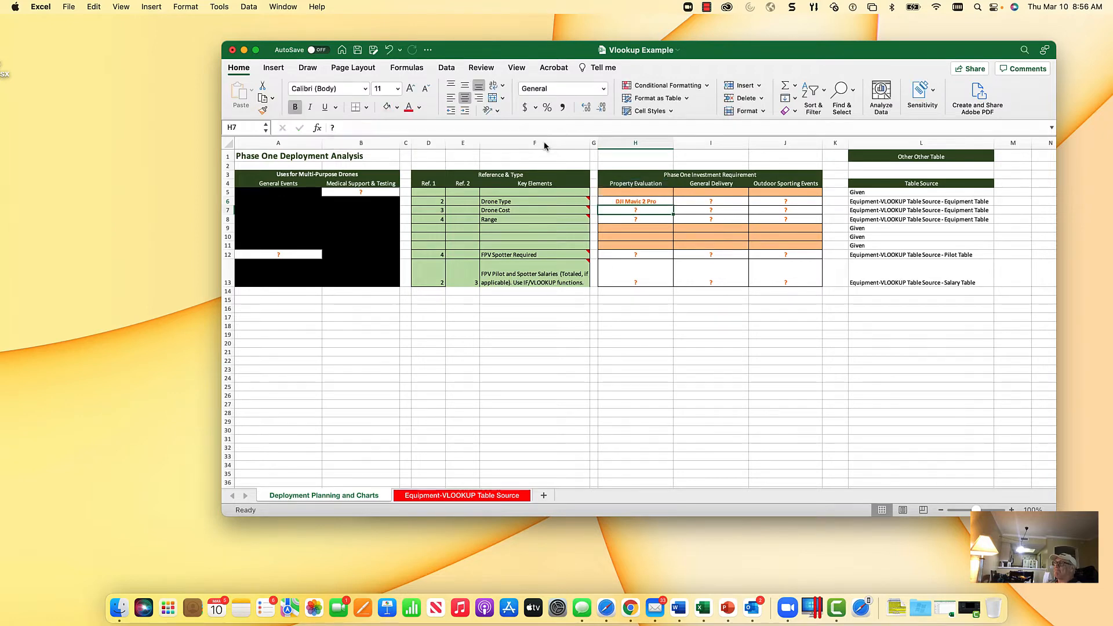
Step: Review the Drone Type formula's arguments in the Formula Builder and lock the lookup value's row as H$4
key(Up)
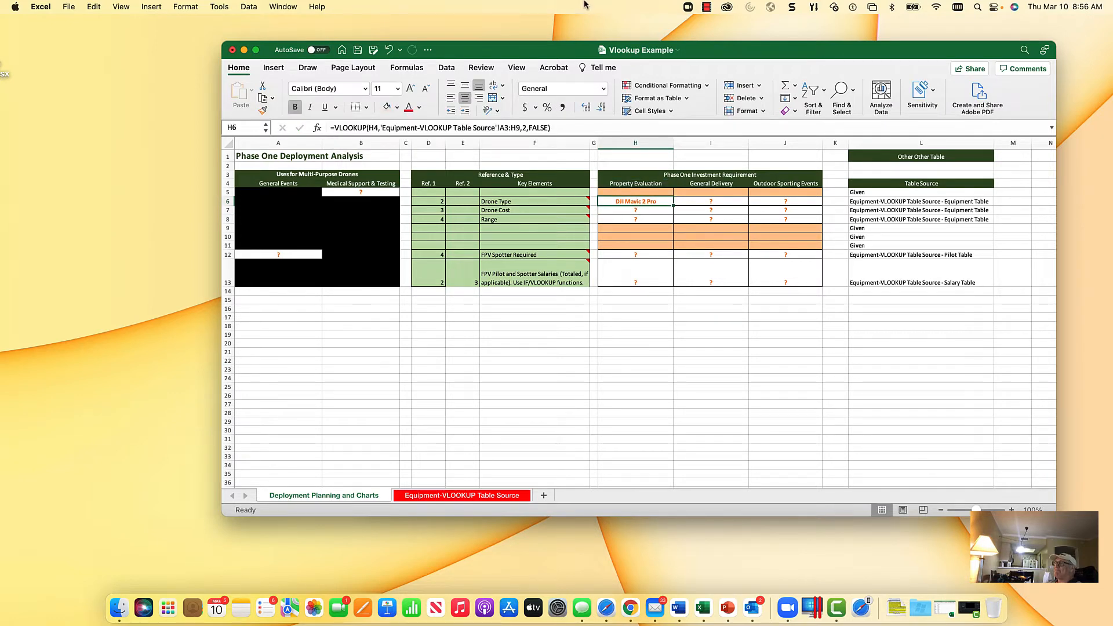
click(317, 127)
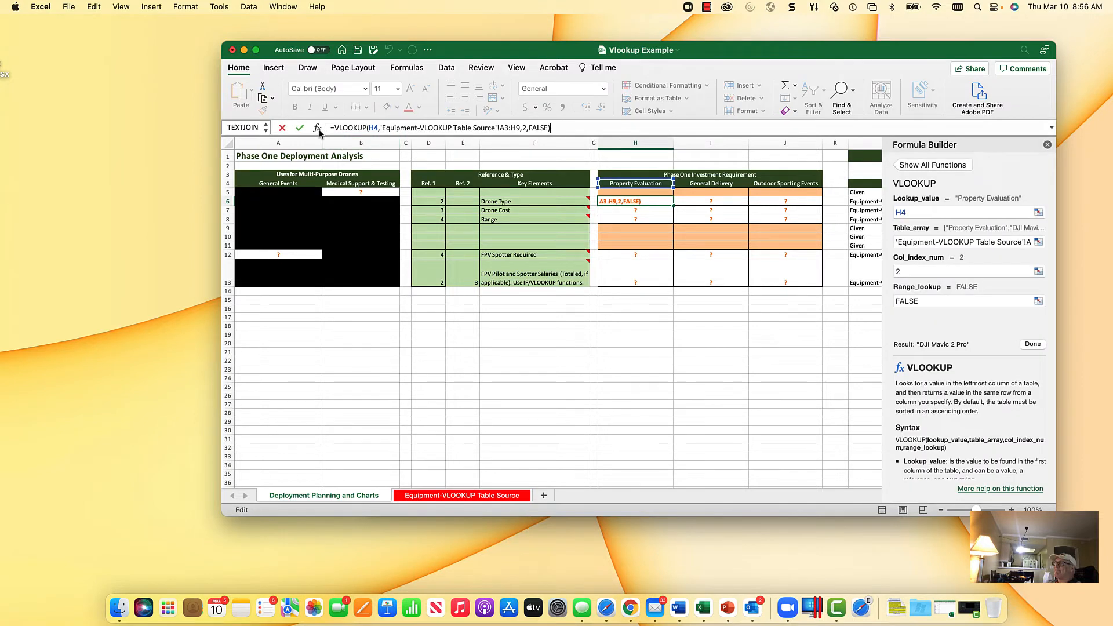
click(955, 214)
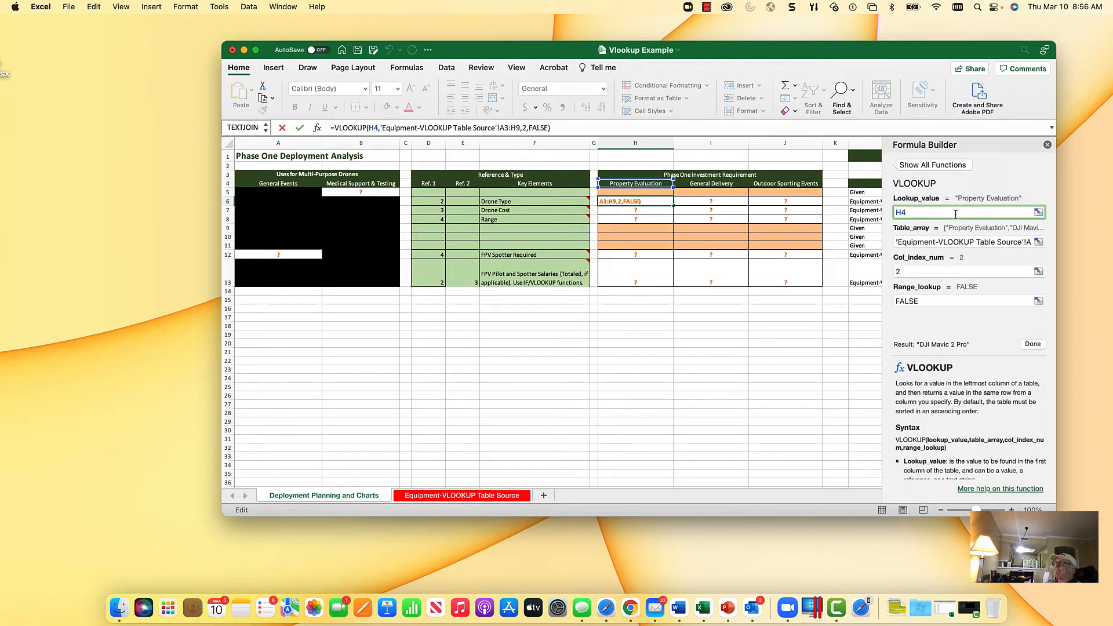
click(949, 246)
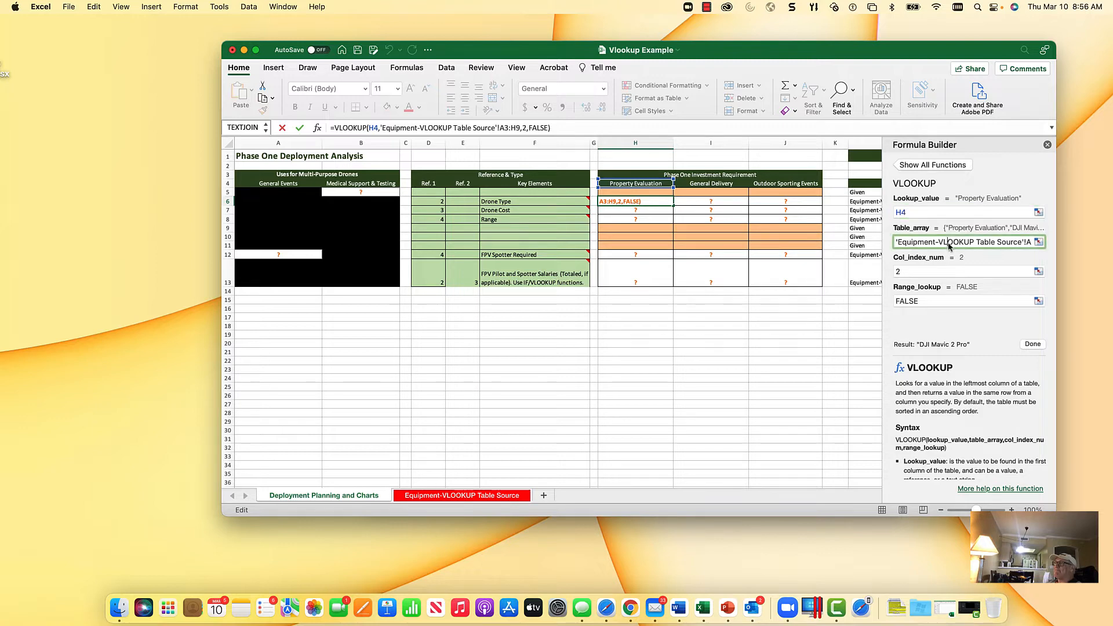
click(946, 272)
click(942, 301)
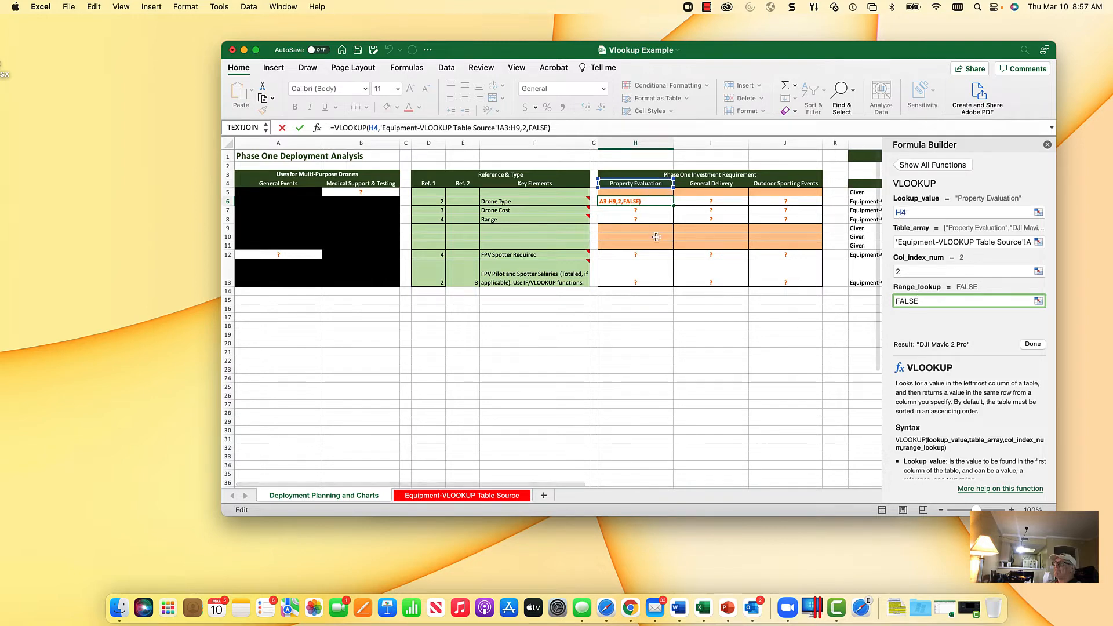
click(905, 212)
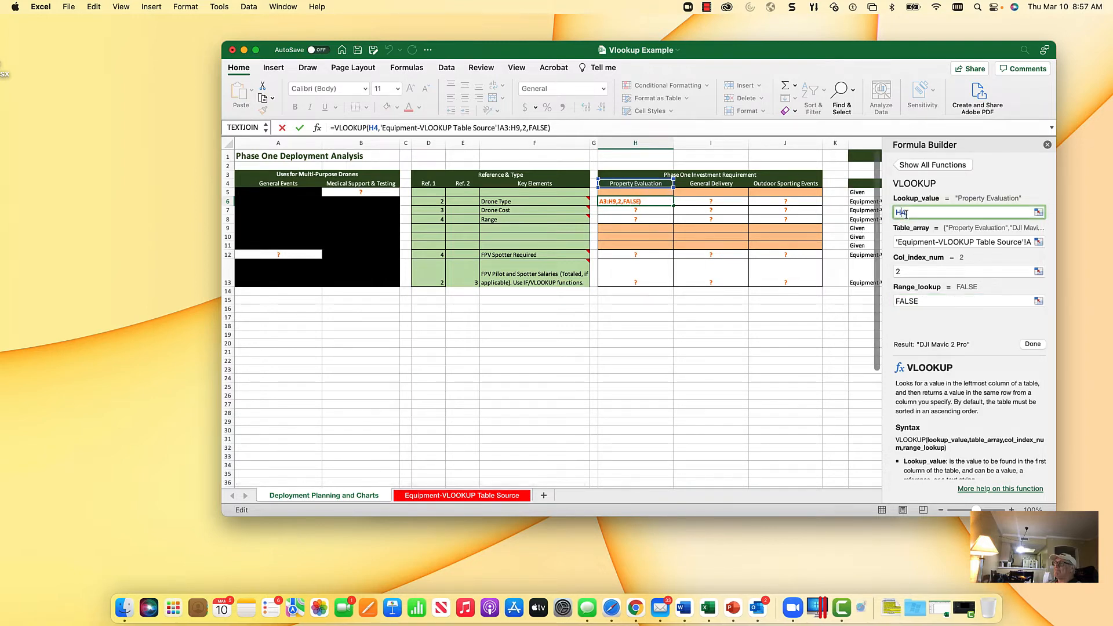
text($)
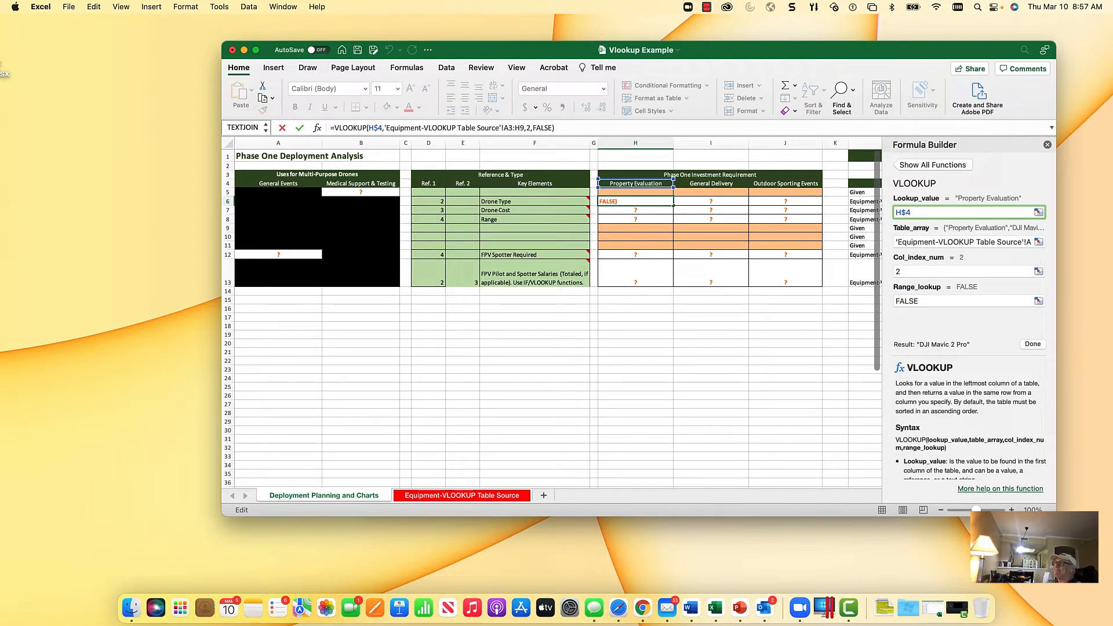
drag(978, 242, 1058, 245)
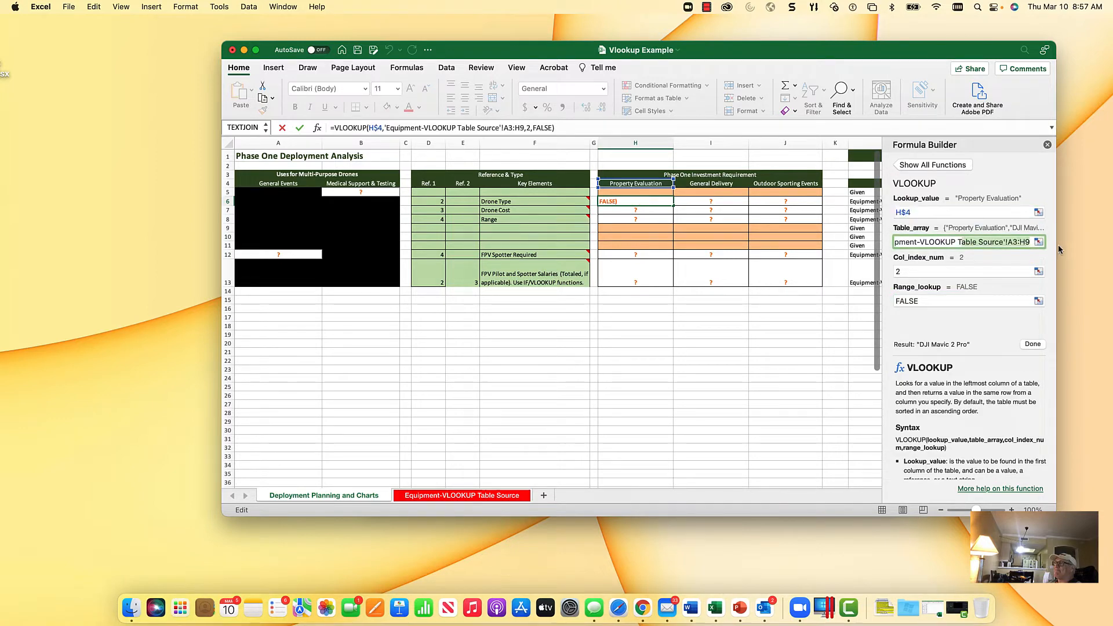
click(989, 243)
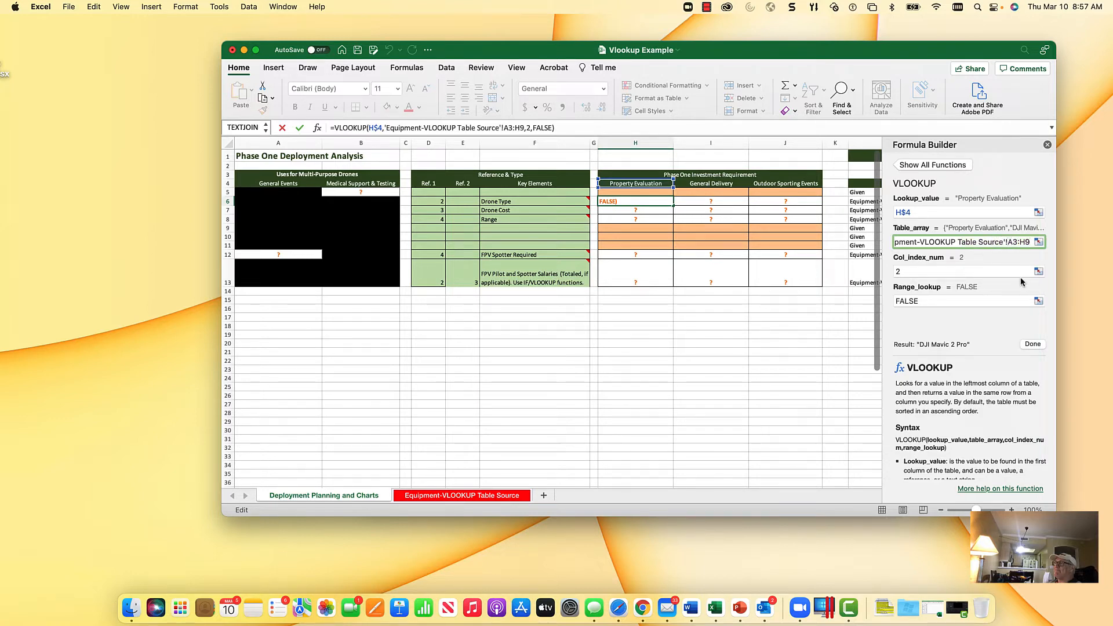
click(1032, 345)
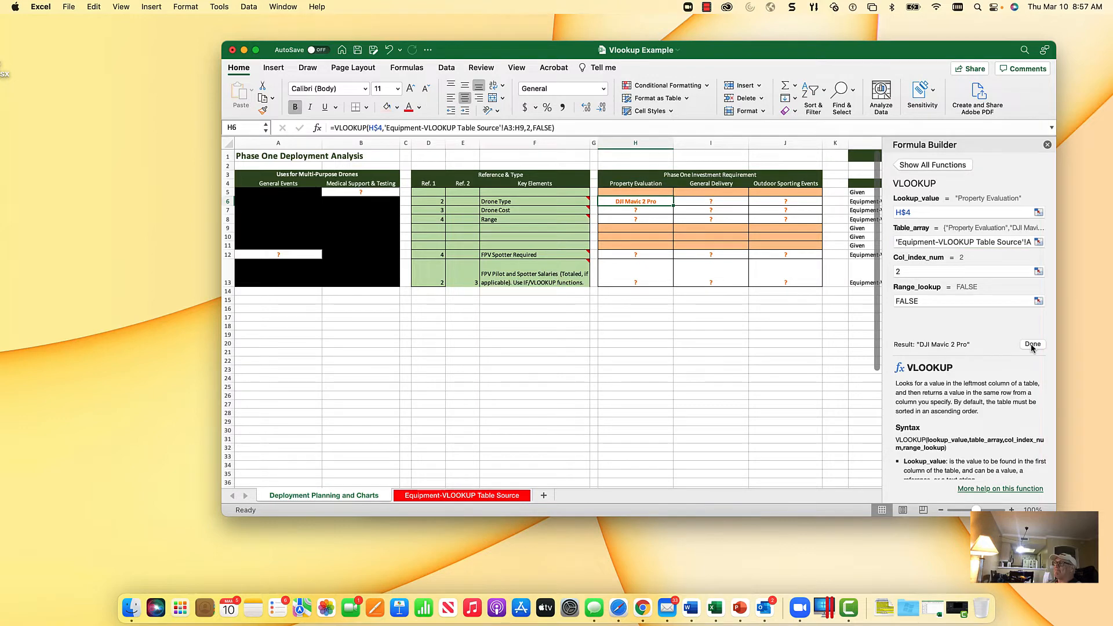
Step: Name the Equipment Table's data range A3:H9 "Equipment" on the Equipment-VLOOKUP Table Source sheet
click(456, 497)
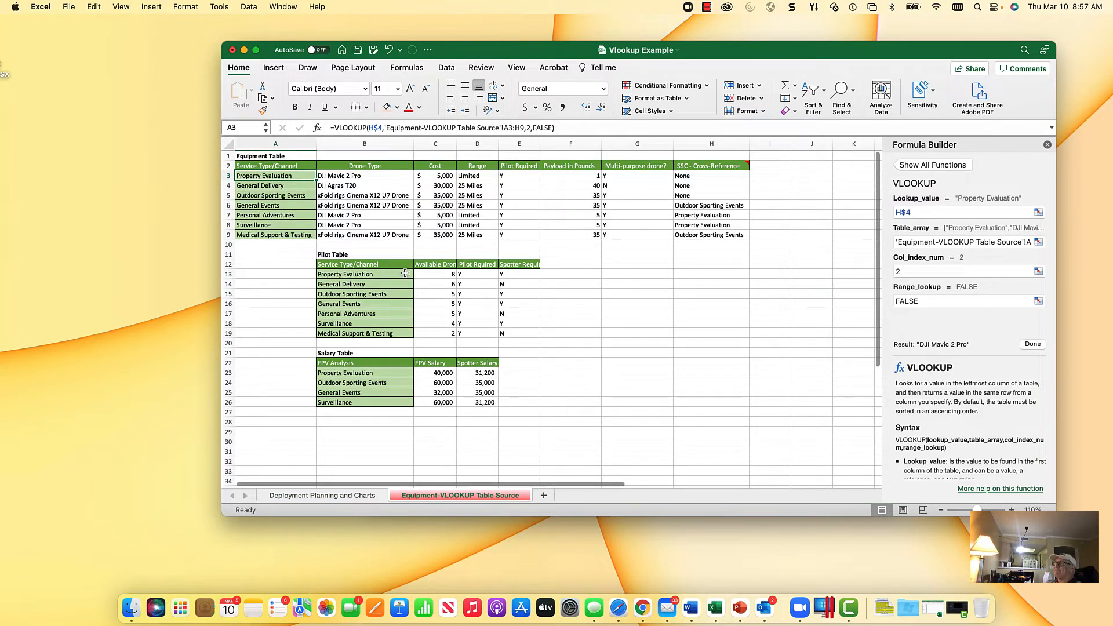
drag(253, 180, 736, 233)
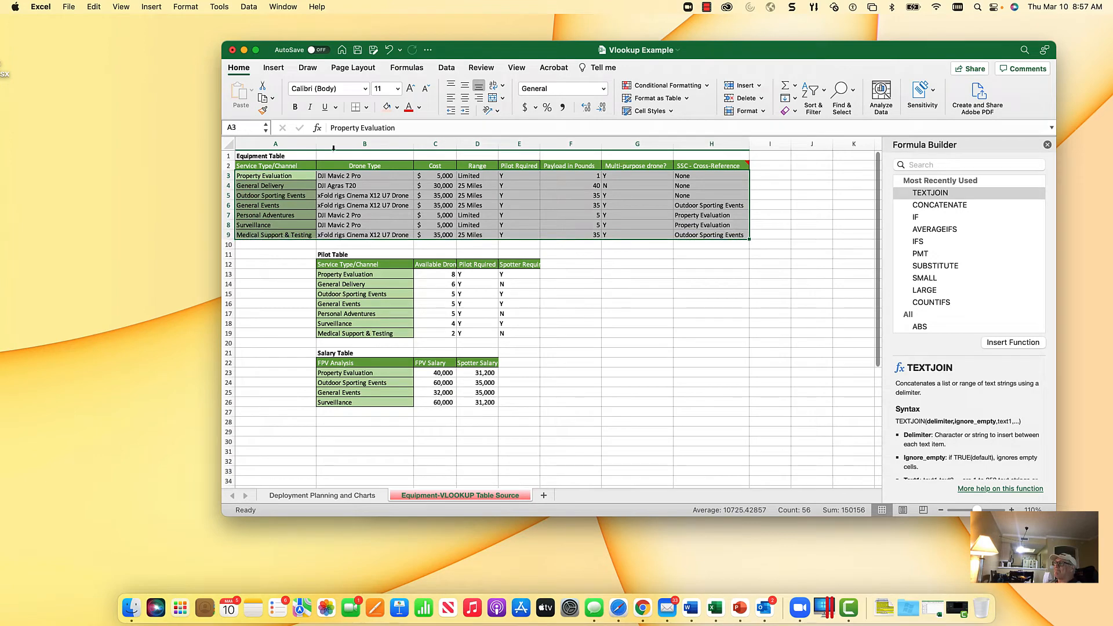
click(250, 129)
text(Equipment)
key(Return)
Step: Name the Pilot Table's data range B13:E19 "PILOTSTBL"
drag(343, 275, 509, 333)
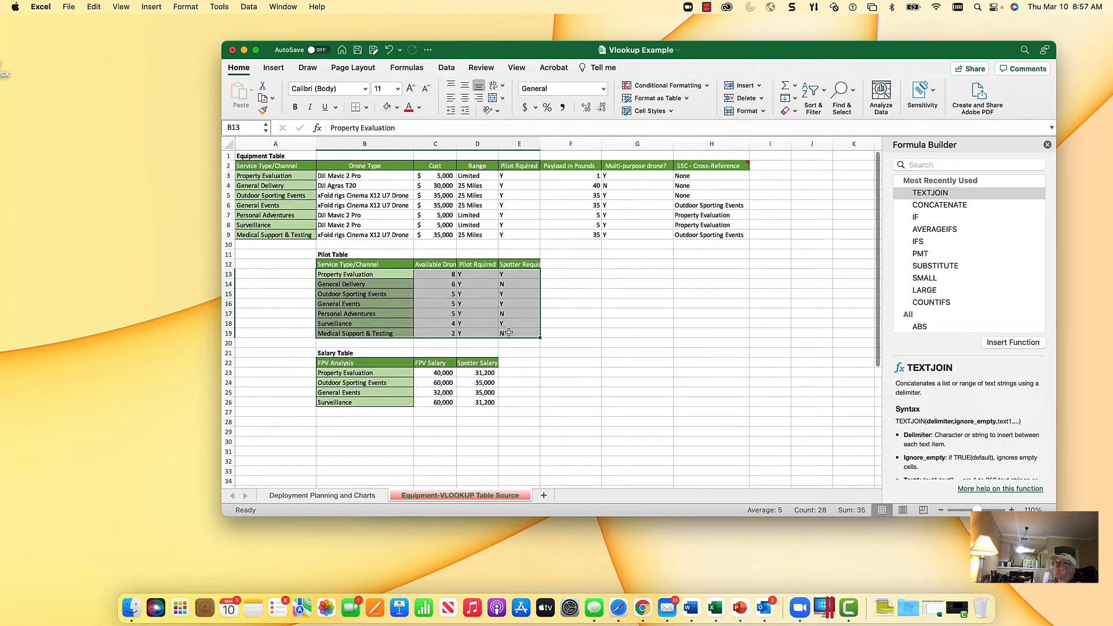
click(251, 126)
text(PILOTSTBL)
key(Return)
Step: Give the Salary Table's data range B23:D26 a range name of its own
click(338, 374)
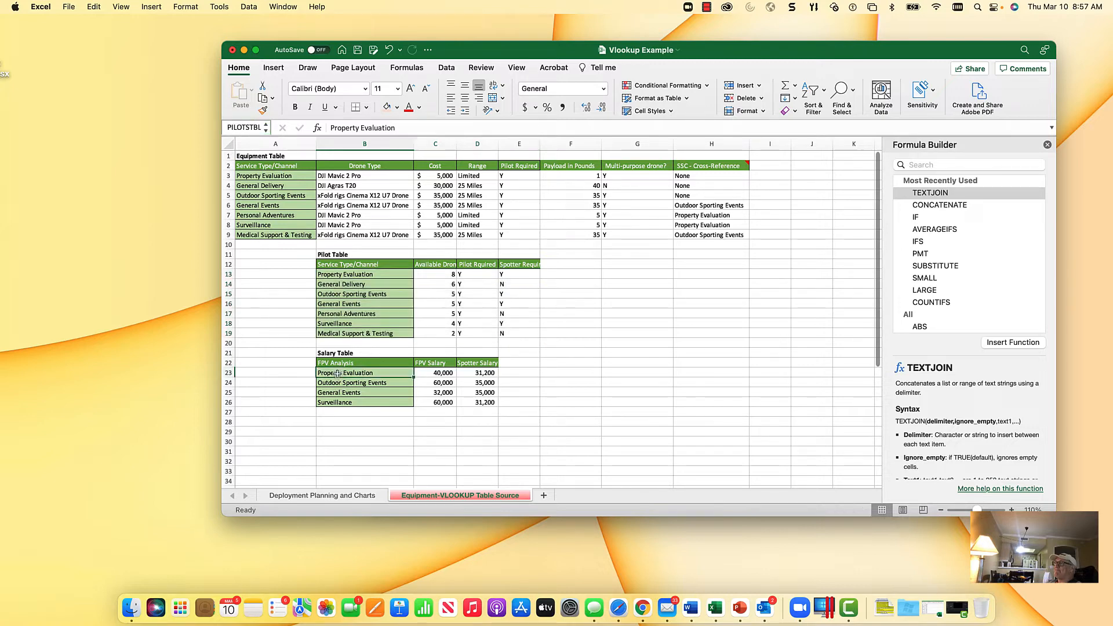
drag(338, 374, 481, 402)
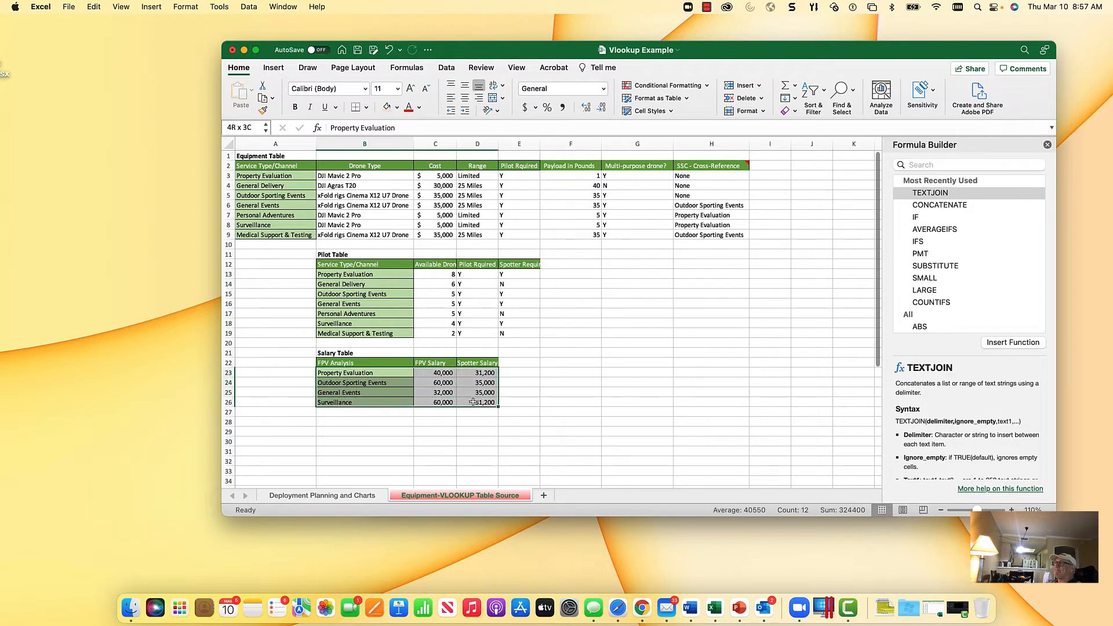
click(252, 130)
text(SALARYTBL)
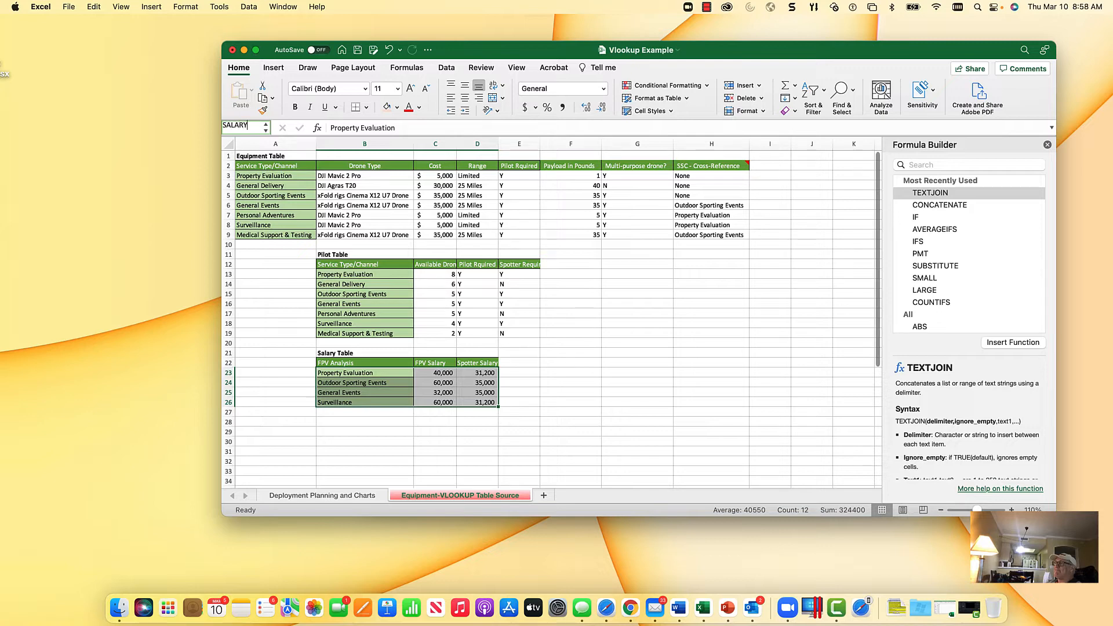
key(Return)
Step: Name the Equipment Table's data range A3:H9 "EquipmentTBL"
click(392, 186)
click(270, 177)
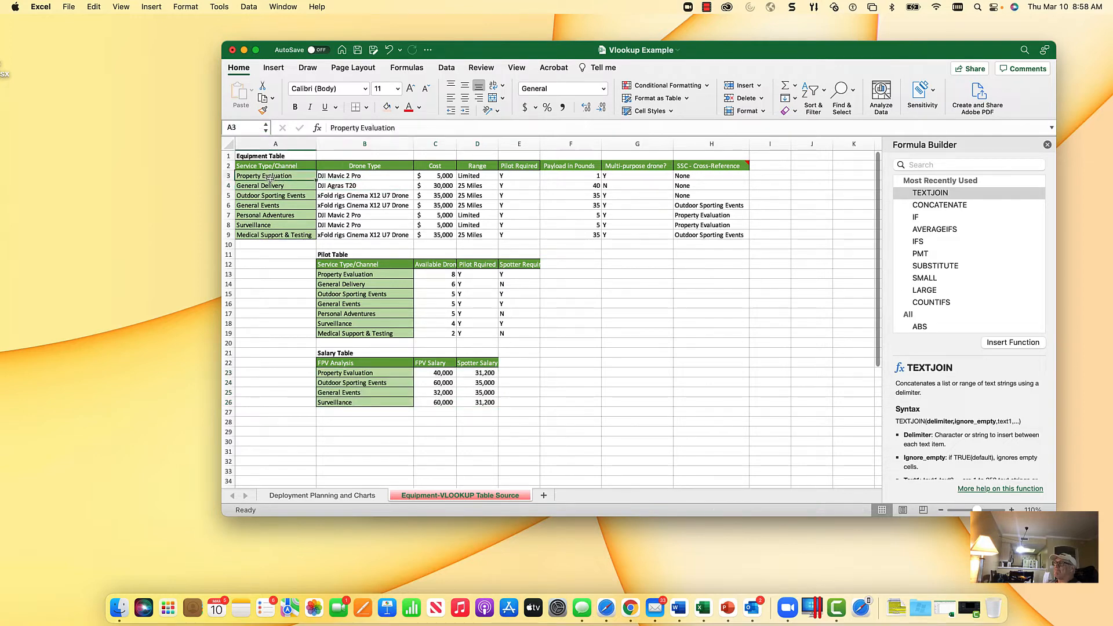
drag(270, 176, 711, 233)
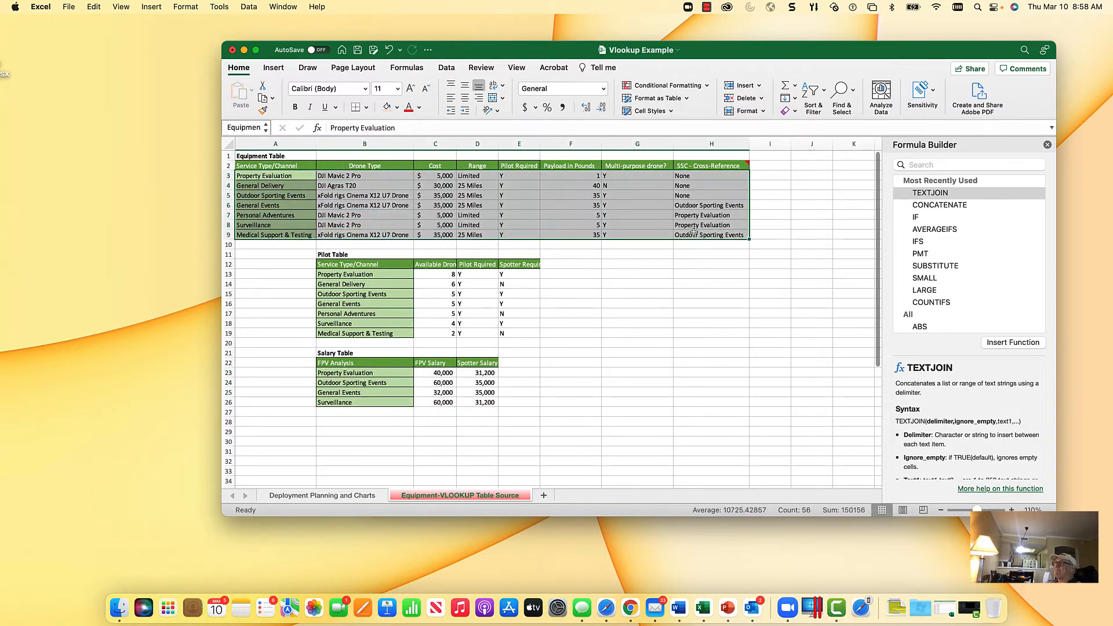
click(255, 126)
key(Right)
key(Return)
Step: Replace the table array in the Property Evaluation Drone Type formula on the Deployment Planning and Charts sheet with EquipmentTBL
click(325, 497)
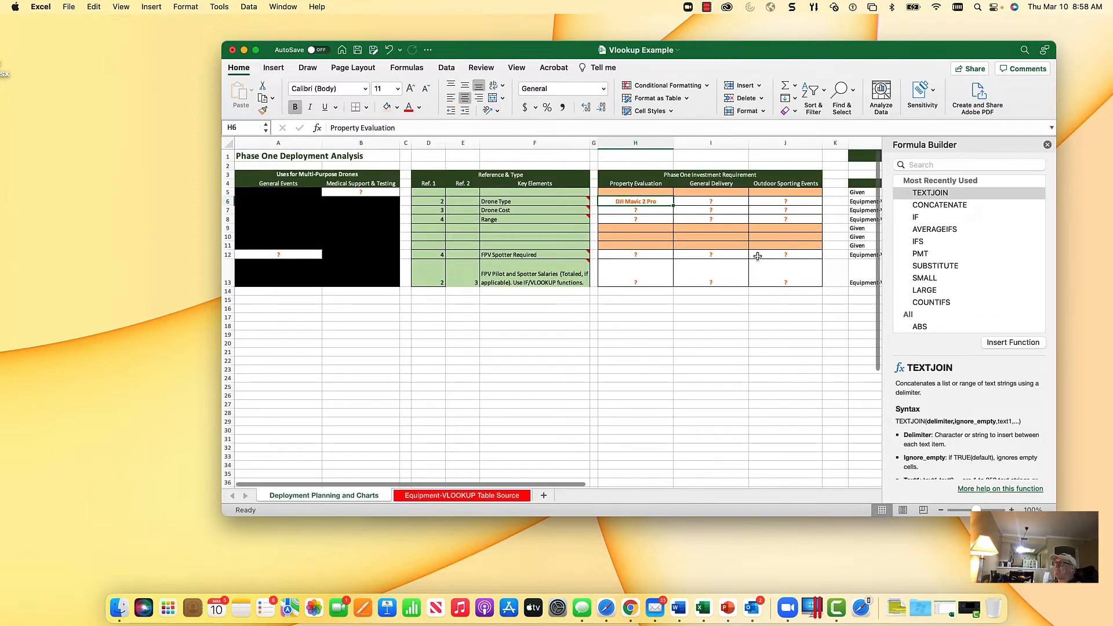
click(649, 200)
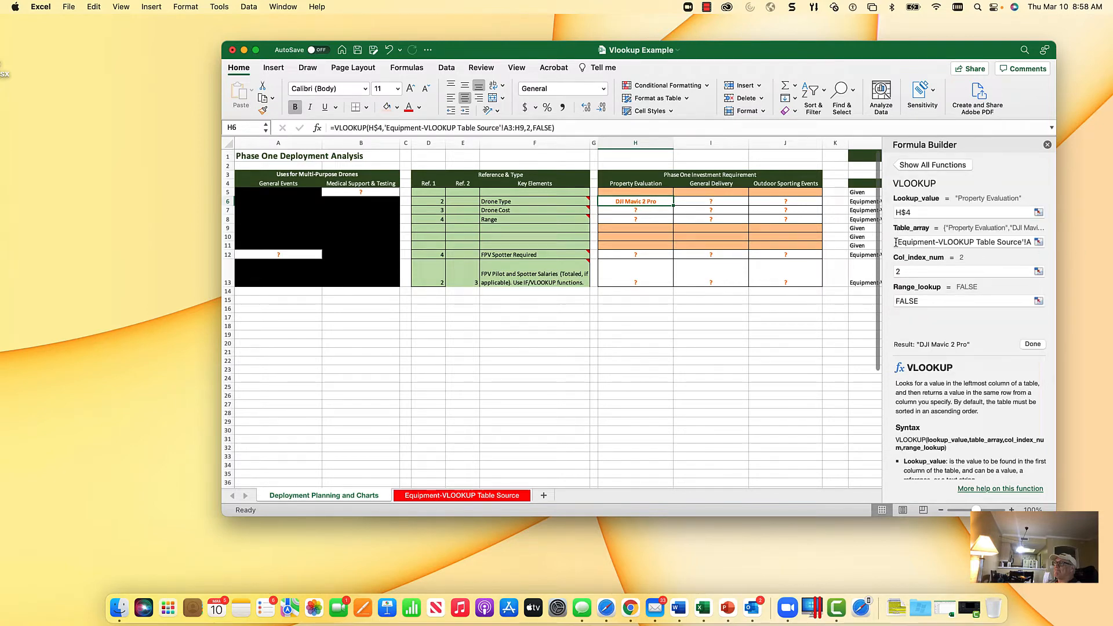
drag(896, 242, 1105, 250)
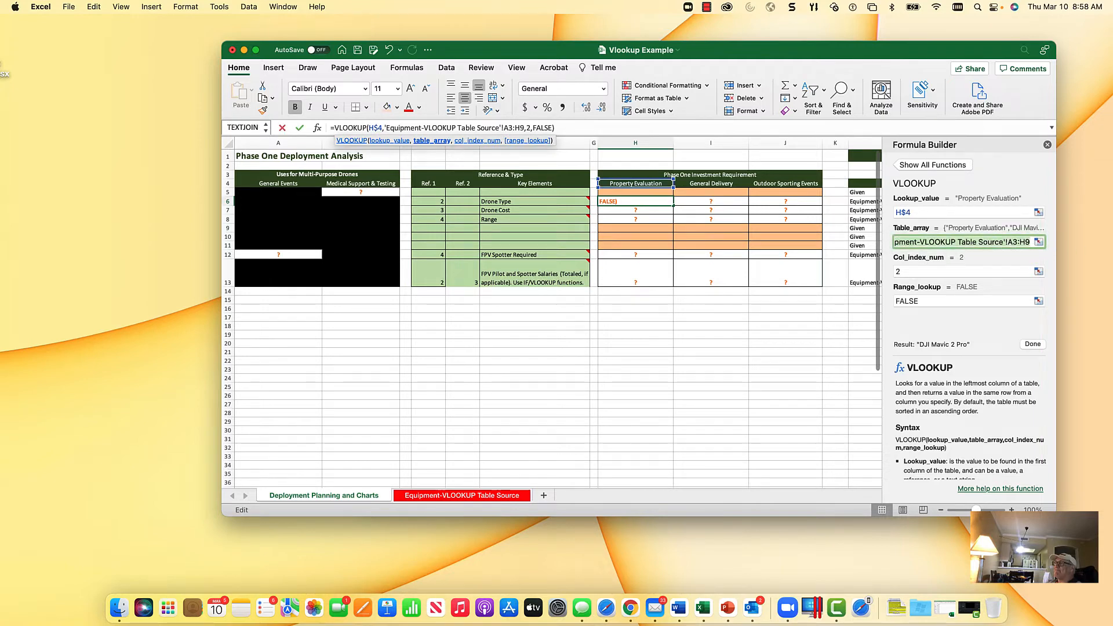
key(BackSpace)
text(Eq)
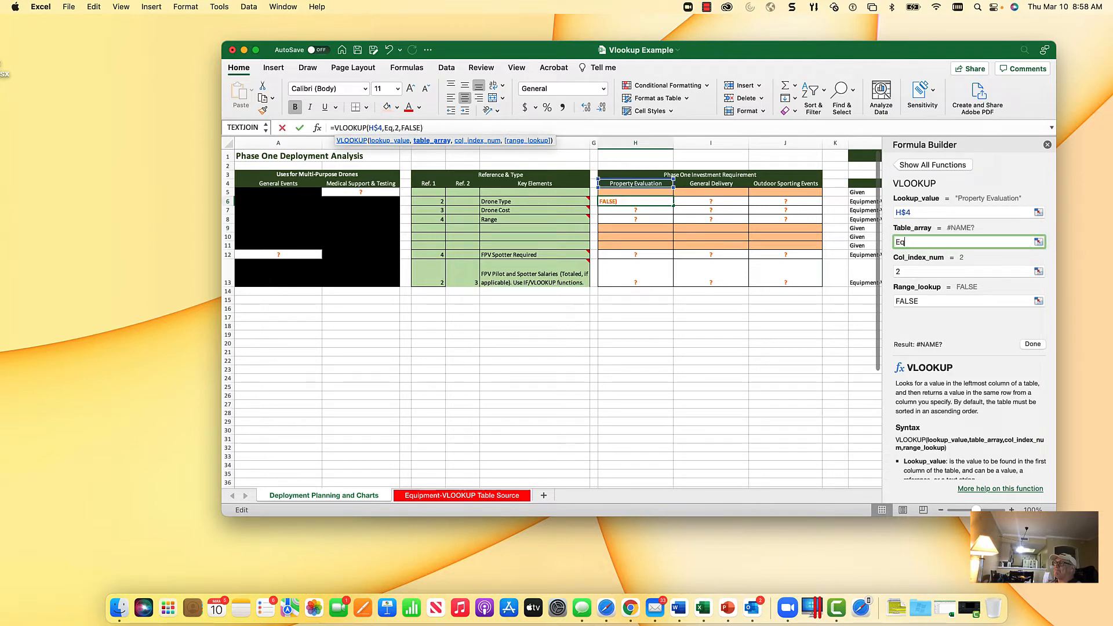
text(uipment)
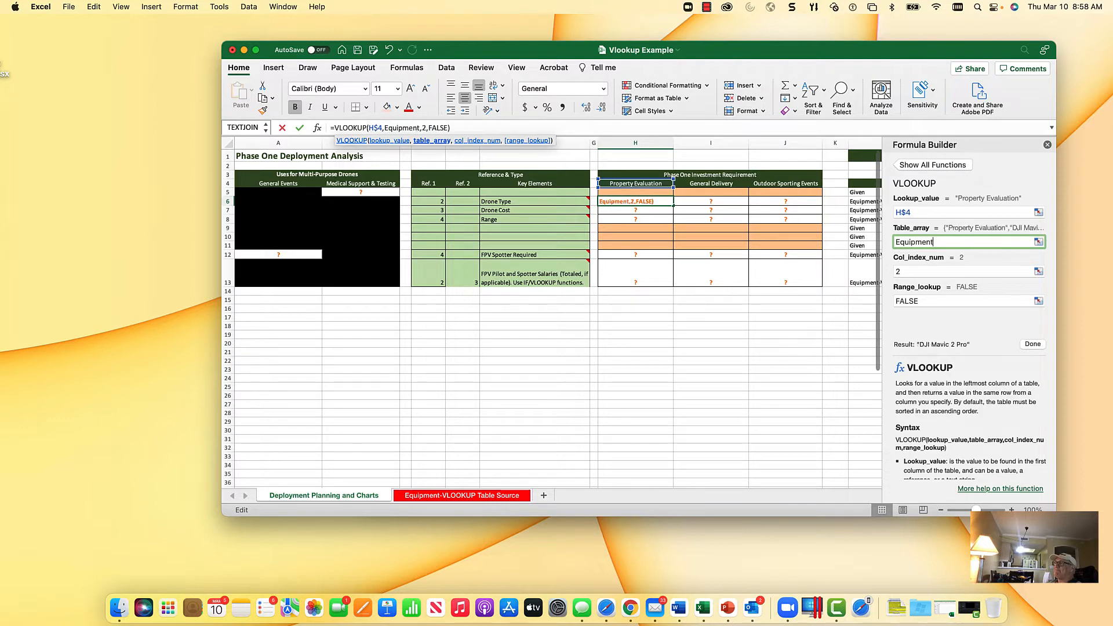
text(TBL)
key(Tab)
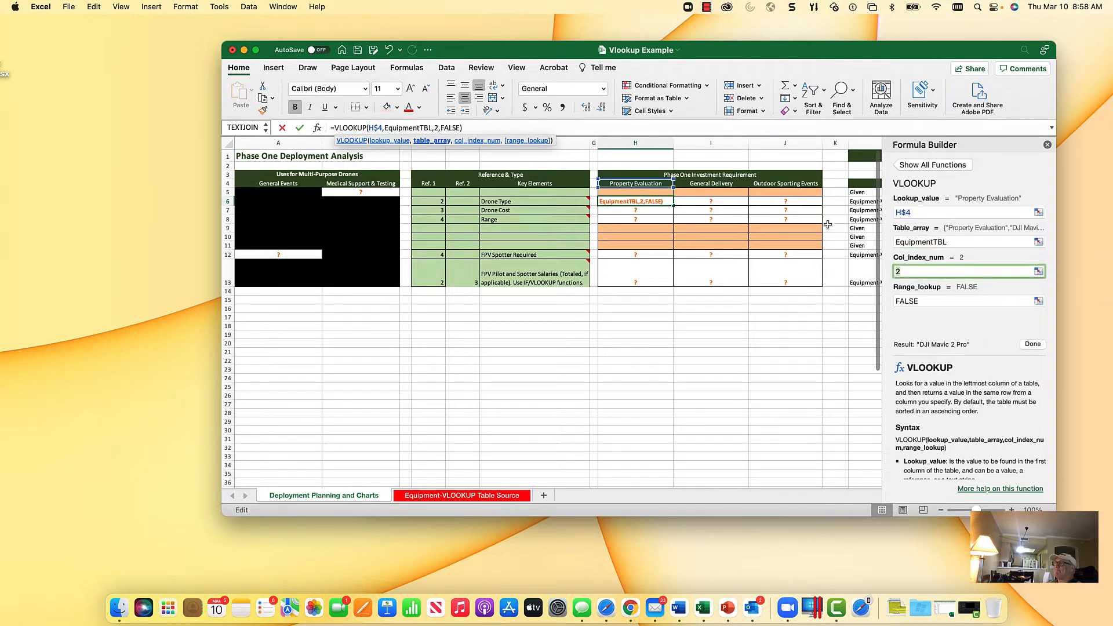
click(962, 241)
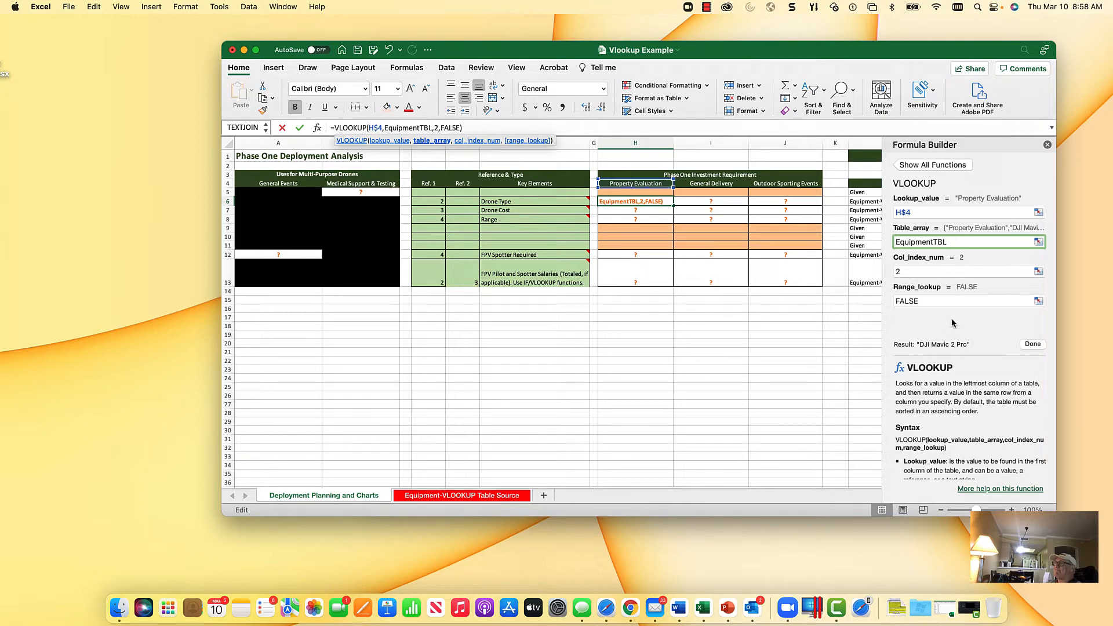
Step: Set the Drone Type formula's column index to the Ref. 1 cell with its column locked, $D6, and enter the formula
click(931, 272)
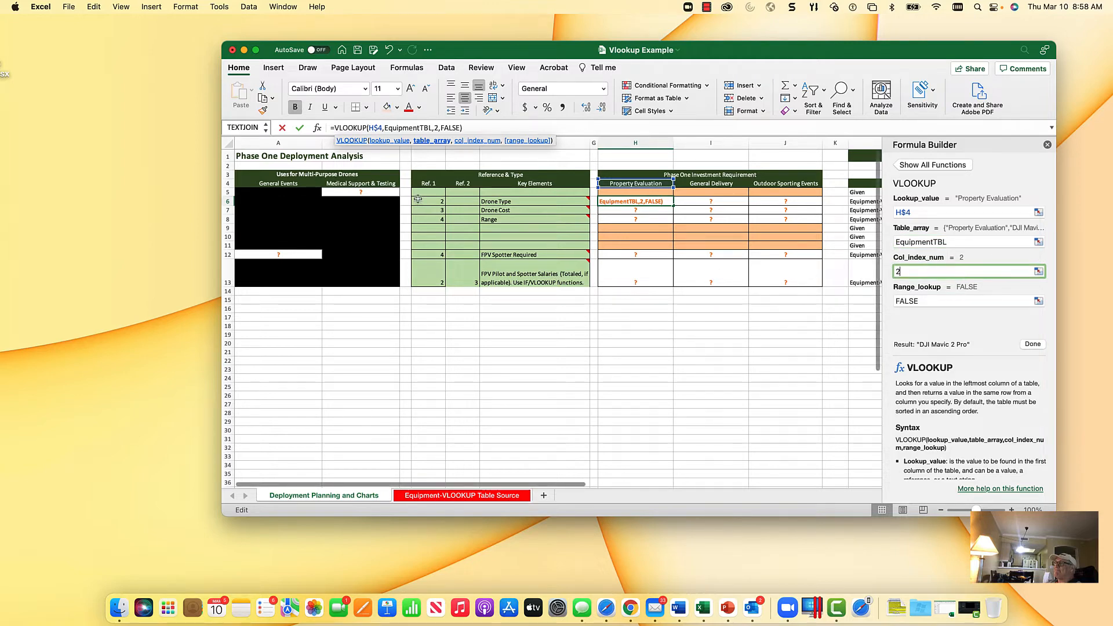
key(BackSpace)
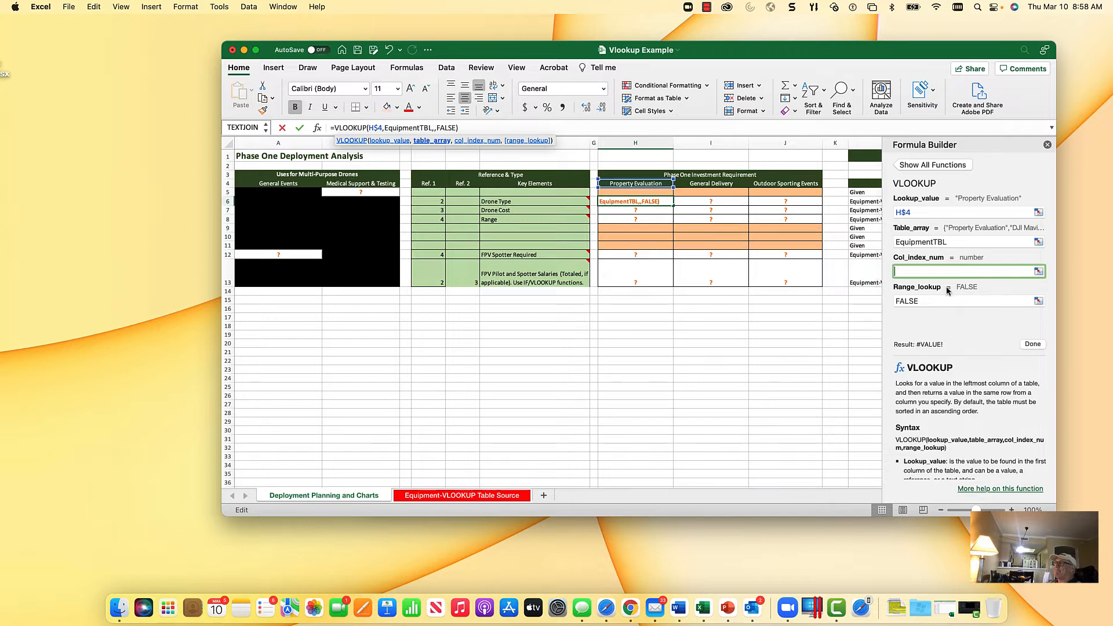
click(426, 199)
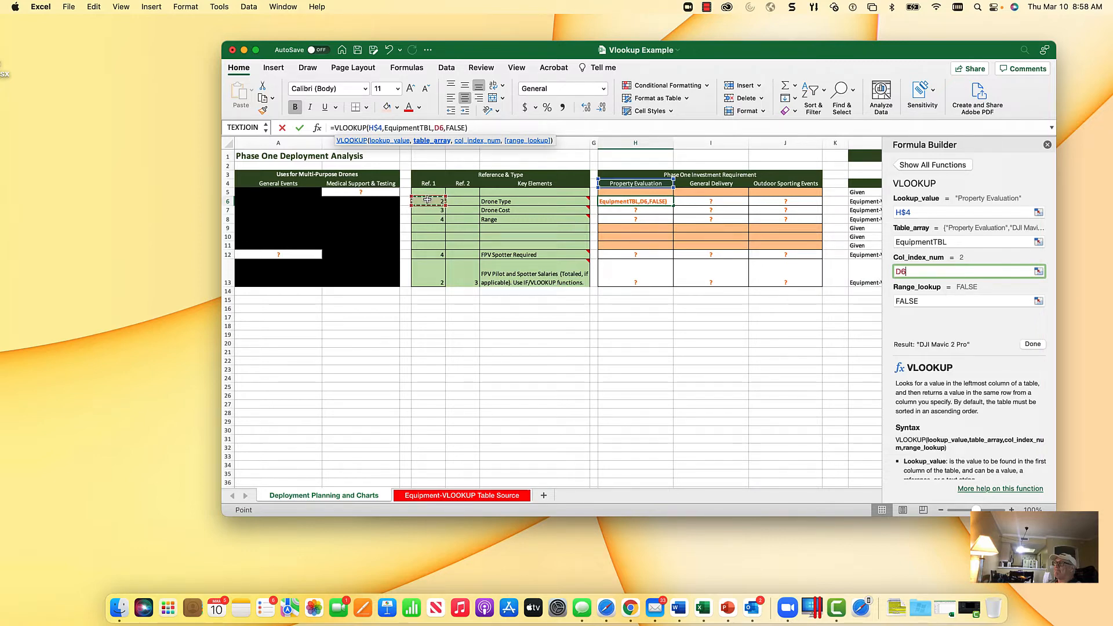
click(434, 128)
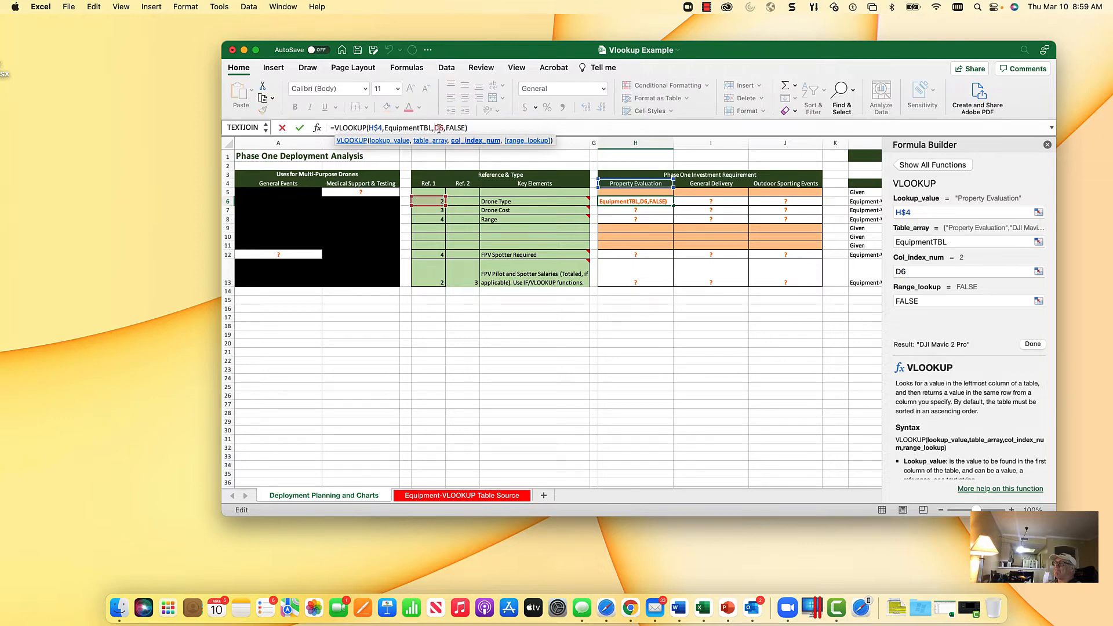
text($)
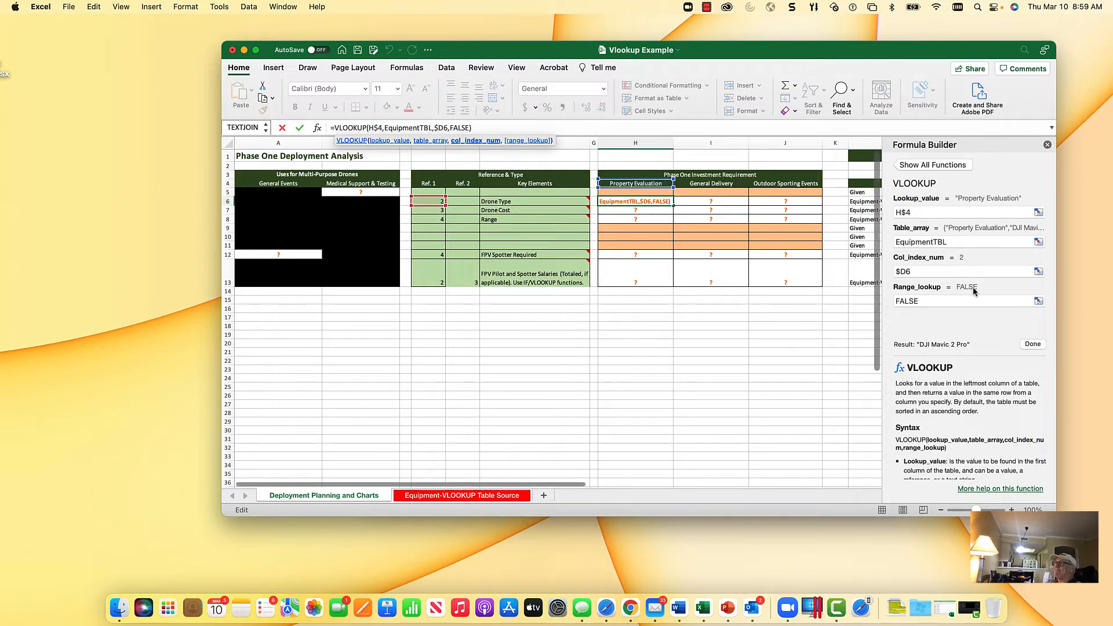
click(943, 299)
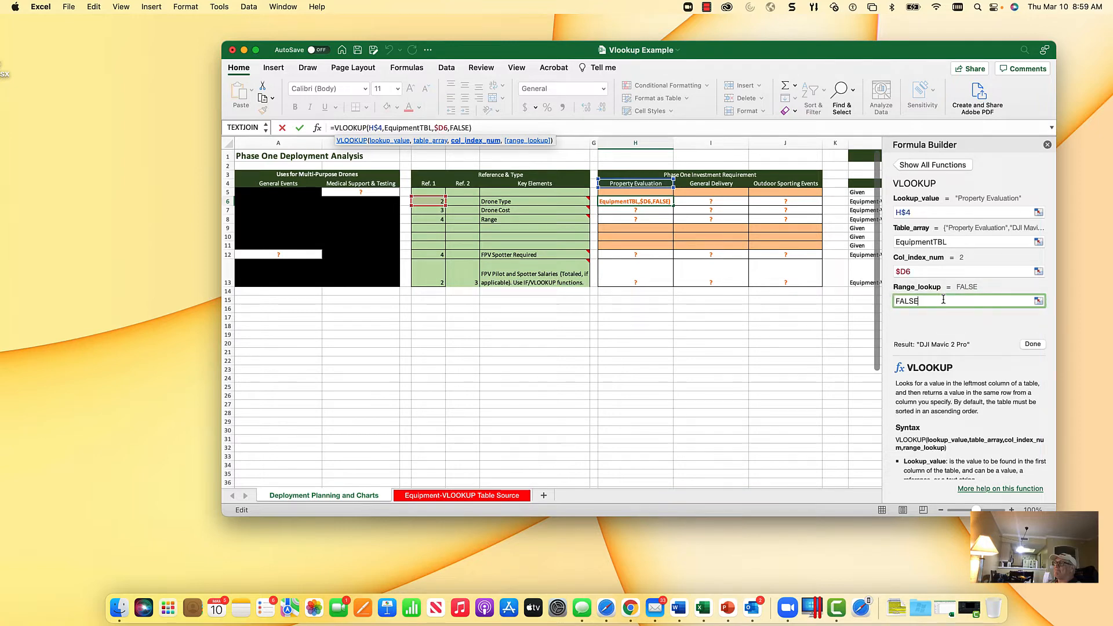
click(1032, 344)
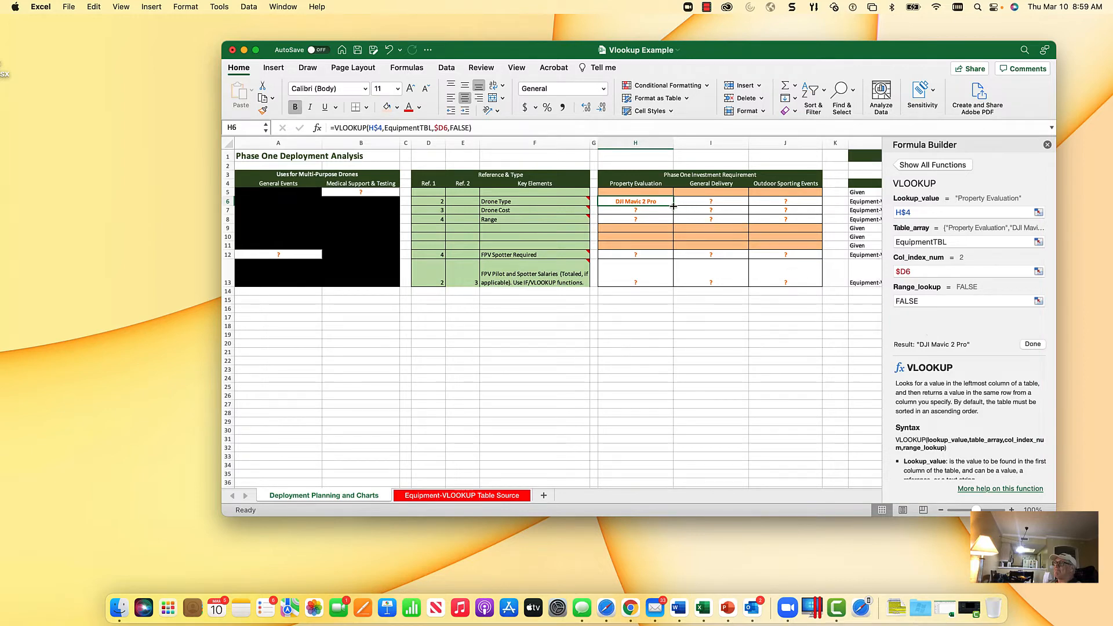
Step: Try to copy the Drone Type formula in H6 down to the Drone Cost and Range rows, and undo the last change
drag(673, 206, 669, 221)
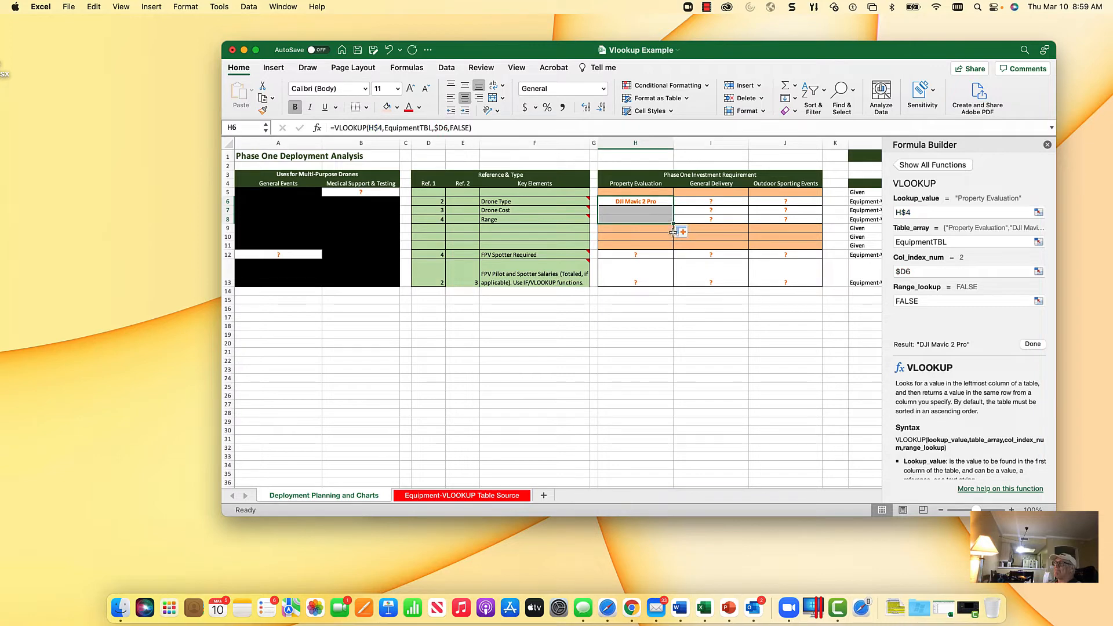
click(657, 211)
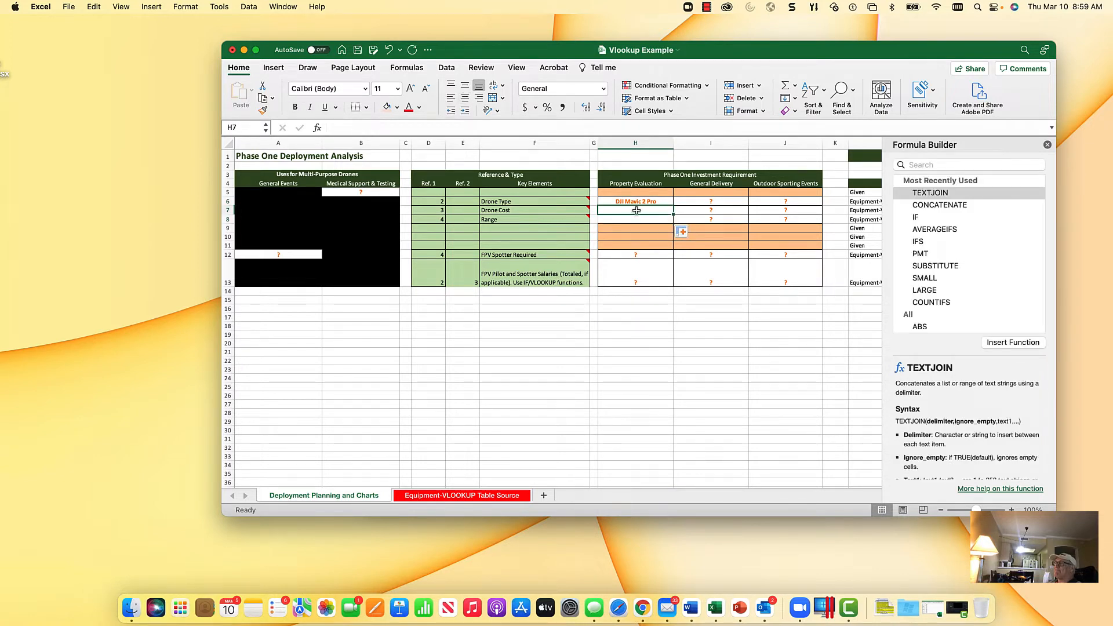
click(648, 201)
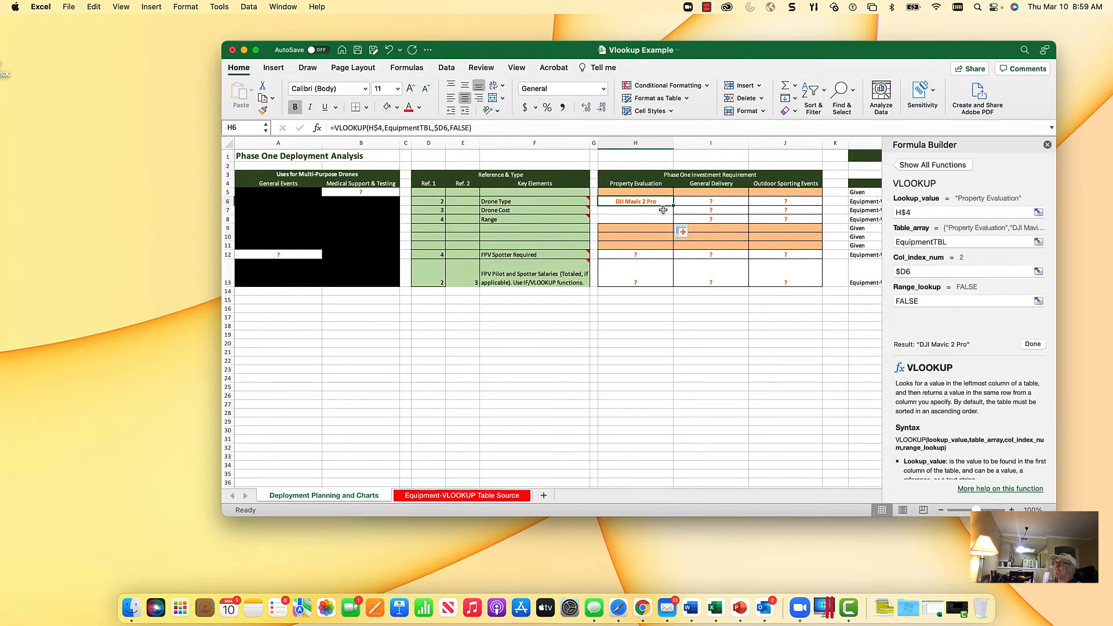
key(super+x)
key(shift+Down)
key(shift+Down)
key(super+v)
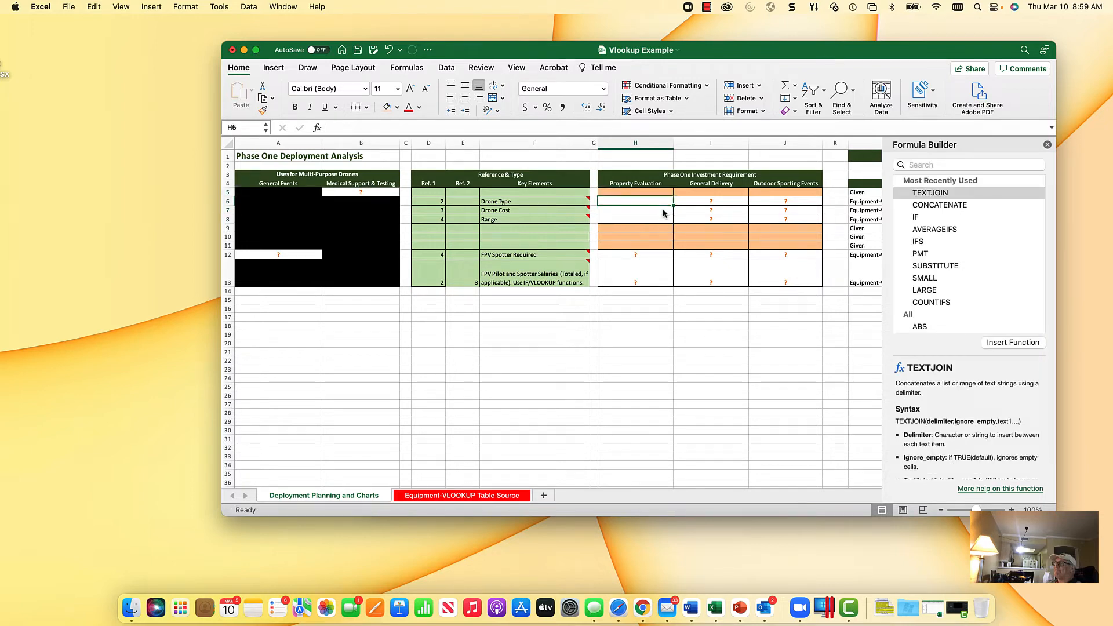
click(389, 51)
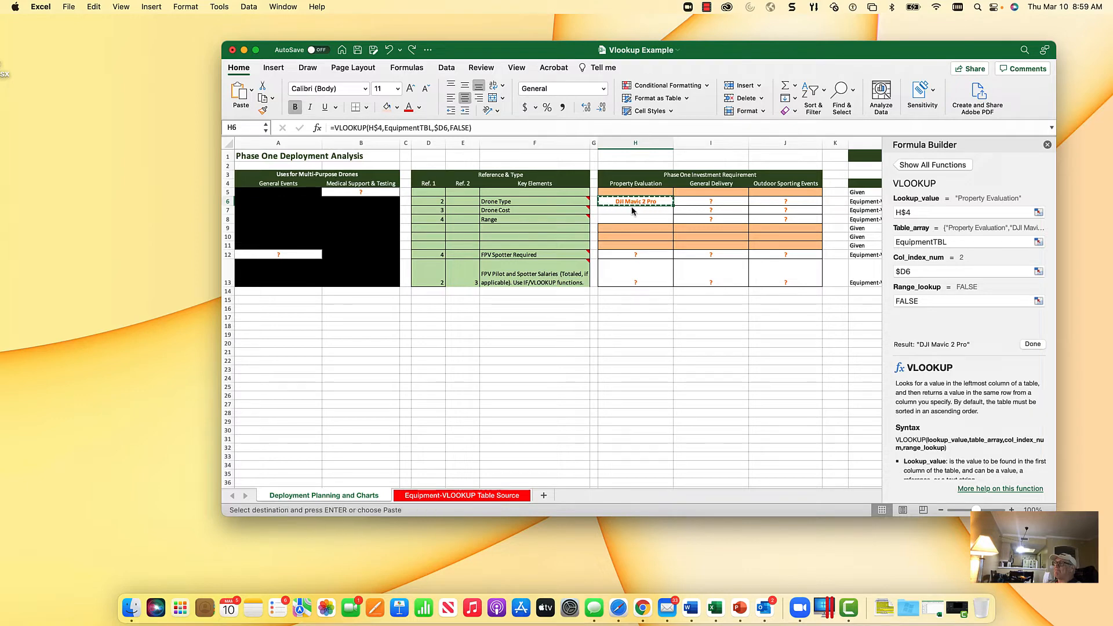
Step: Copy the Property Evaluation Drone Type formula into Drone Cost cell H7 and Range cell H8
click(631, 211)
key(Return)
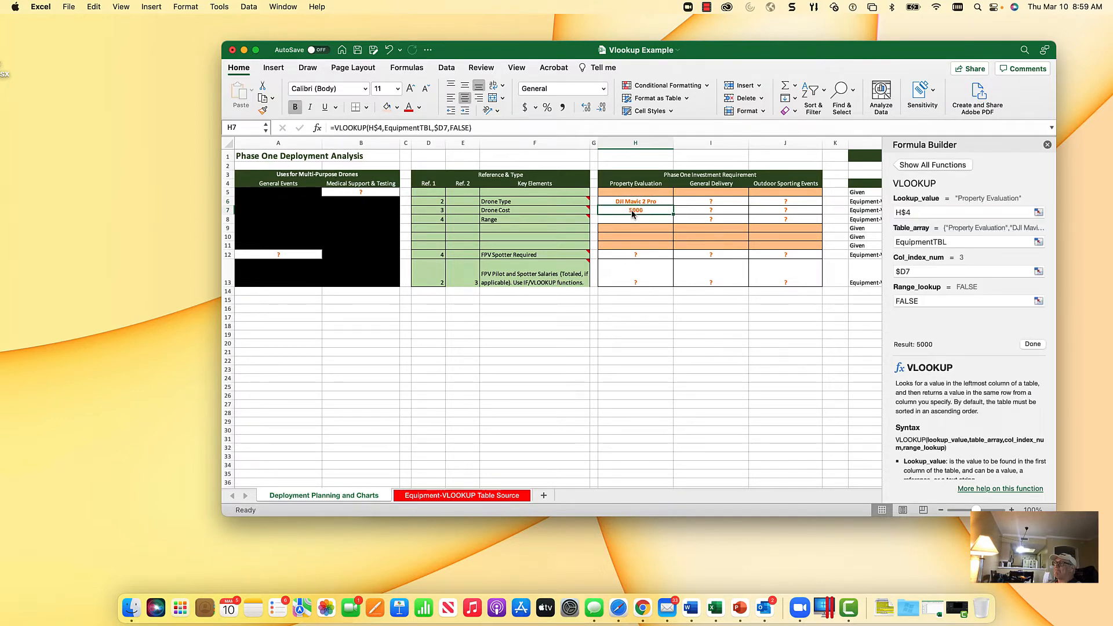
key(super+c)
key(Down)
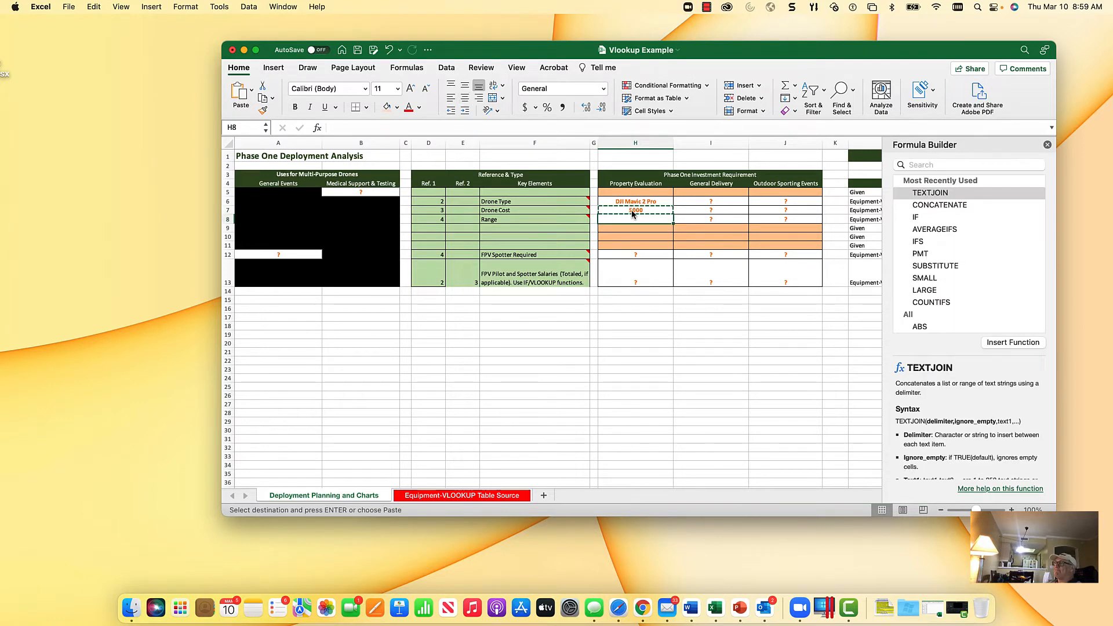
key(Return)
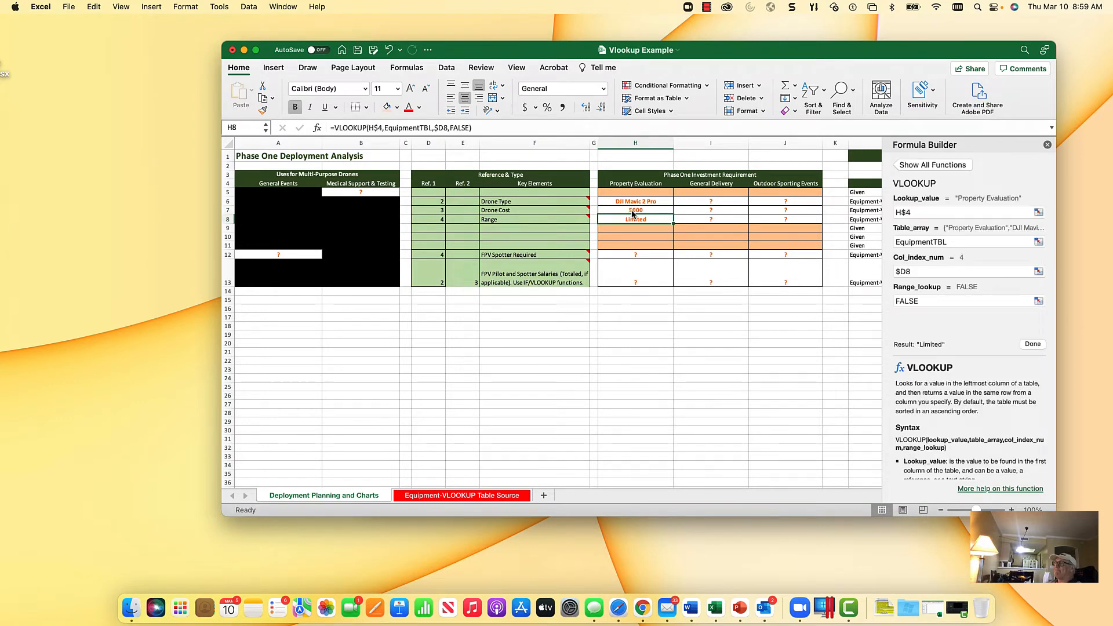
Step: Copy the three Property Evaluation formulas in H6:H8
key(Up)
key(Up)
key(shift+Down)
key(shift+Down)
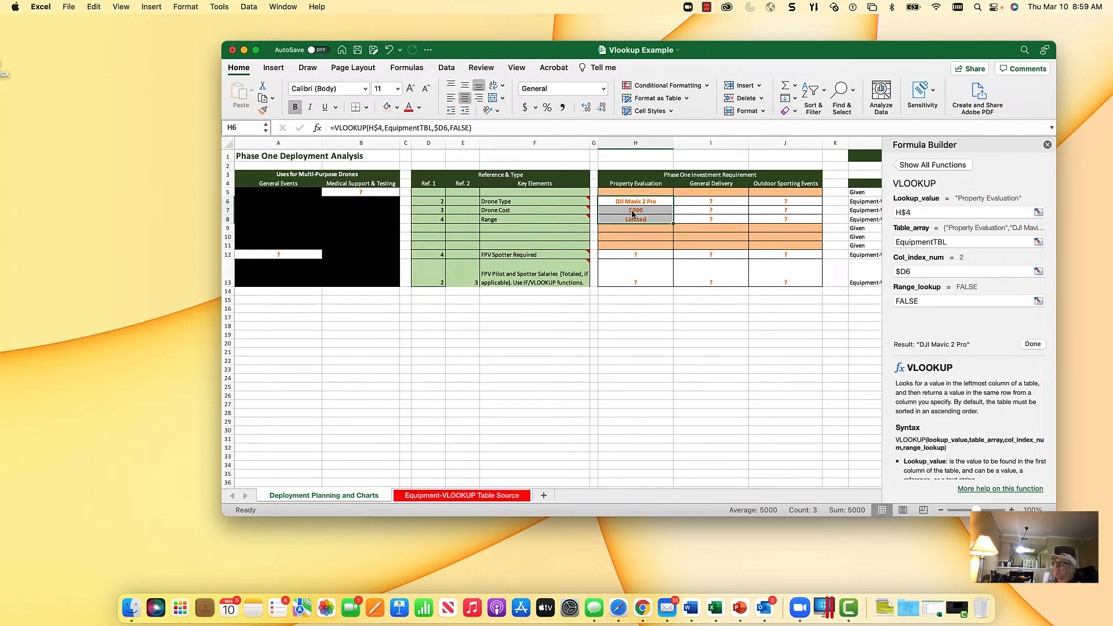
key(super+c)
Step: Try to paste the copied formulas across H6:J8, and undo the change
key(shift+Right)
key(shift+Right)
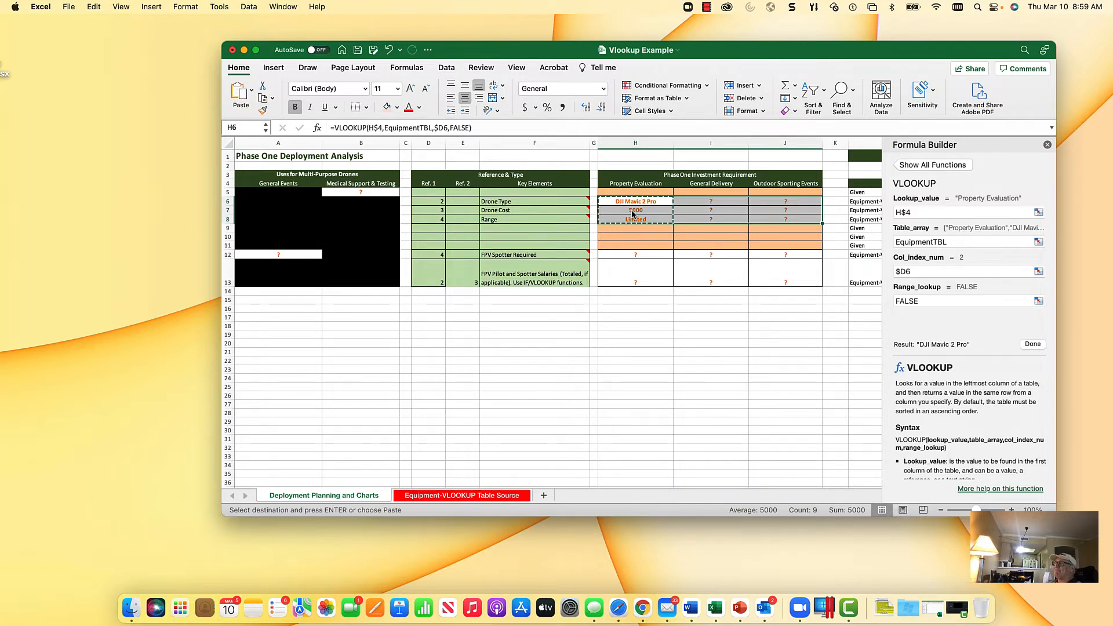
key(Return)
key(Right)
key(Left)
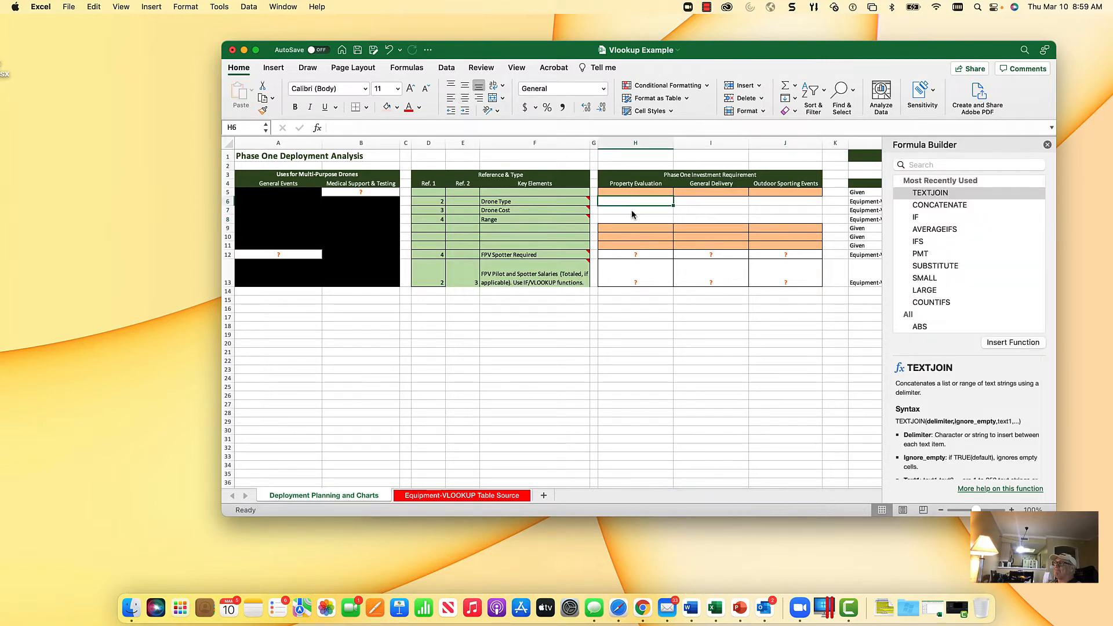
click(390, 51)
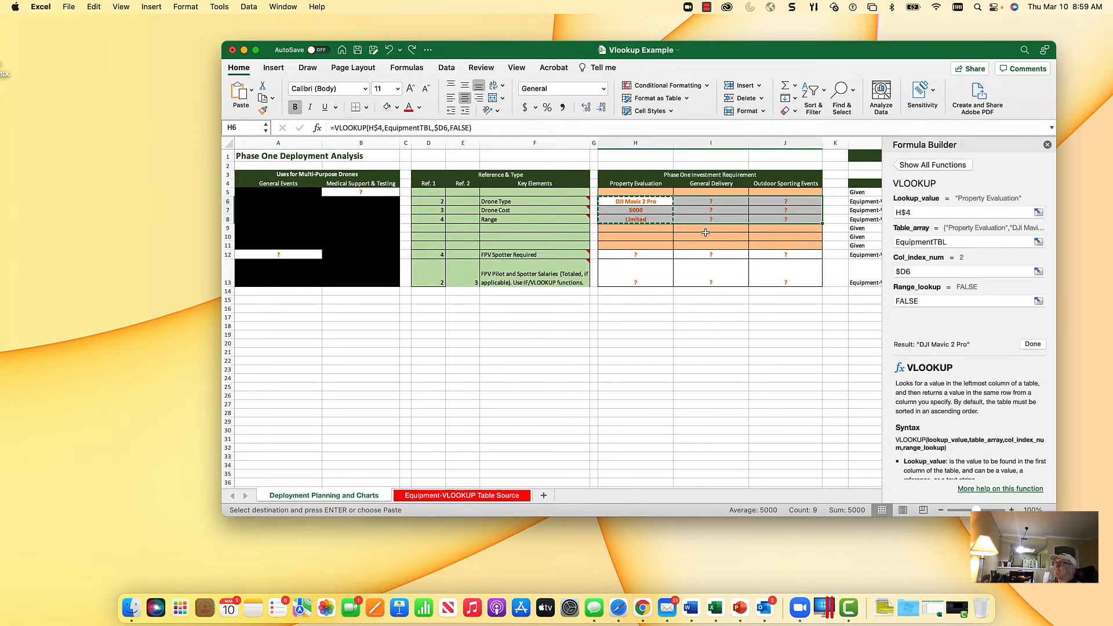
Step: Paste the formulas into the General Delivery and Outdoor Sporting Events columns, and widen column J to fit its drone name
key(Right)
key(Return)
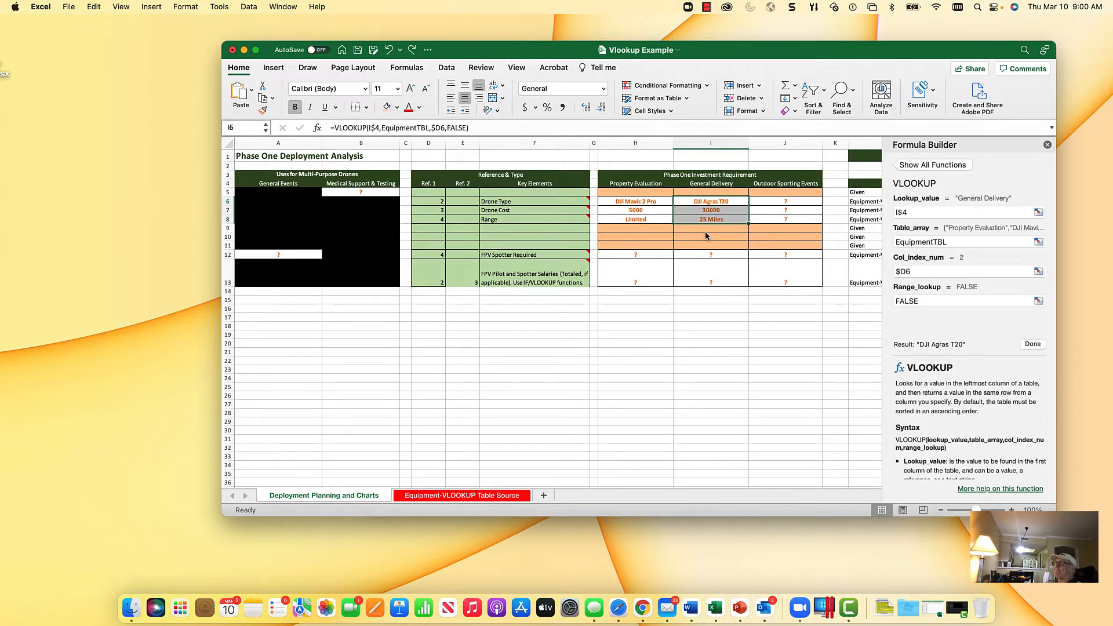
key(Right)
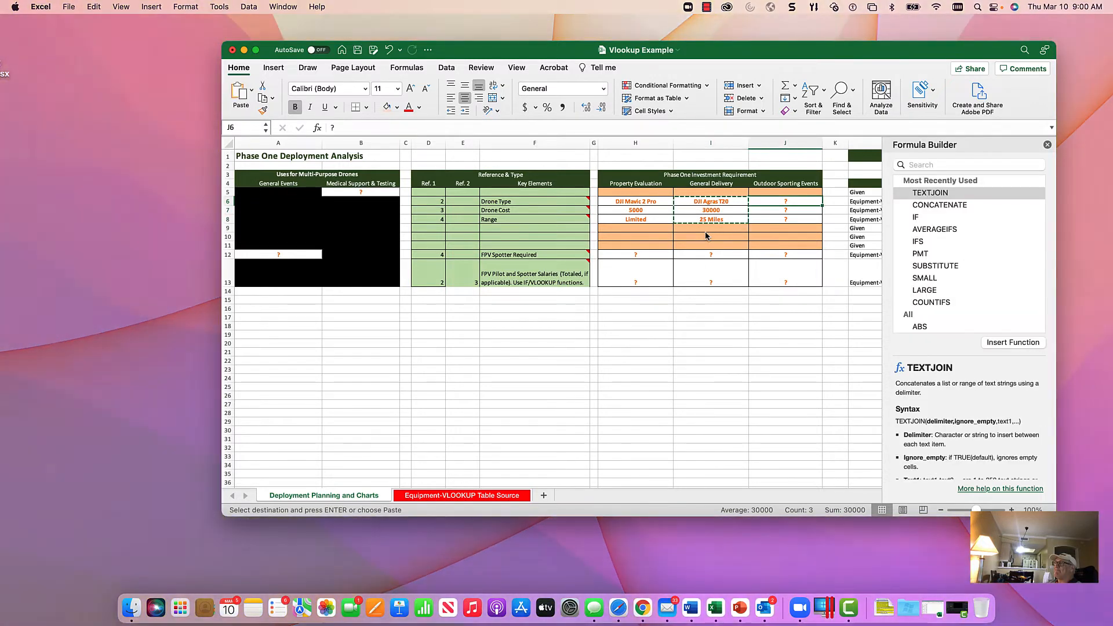
key(Return)
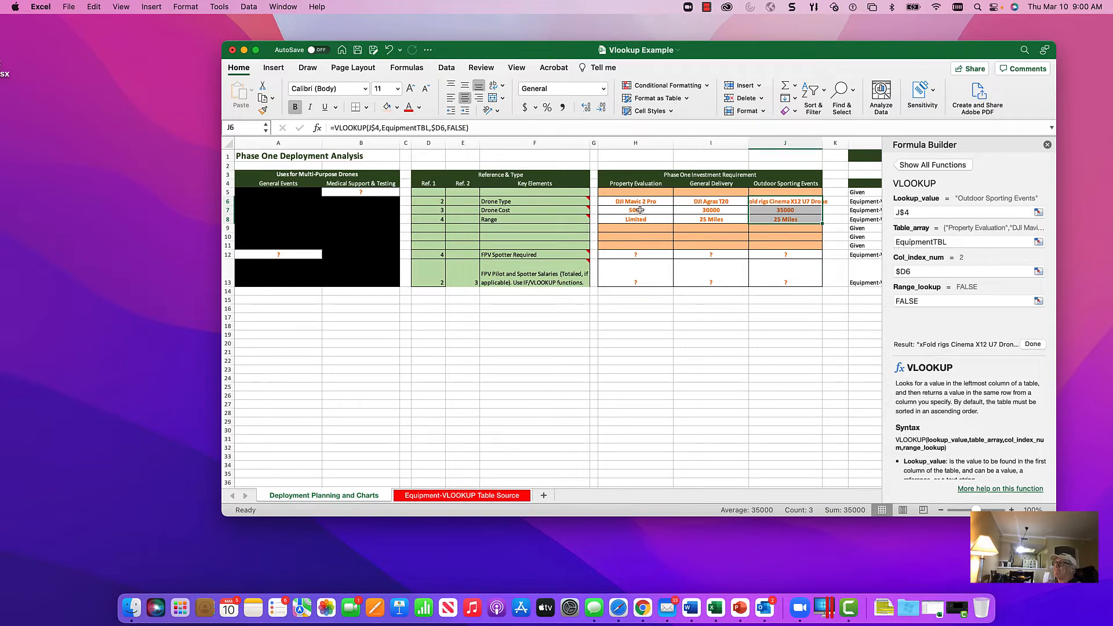
drag(823, 143, 838, 140)
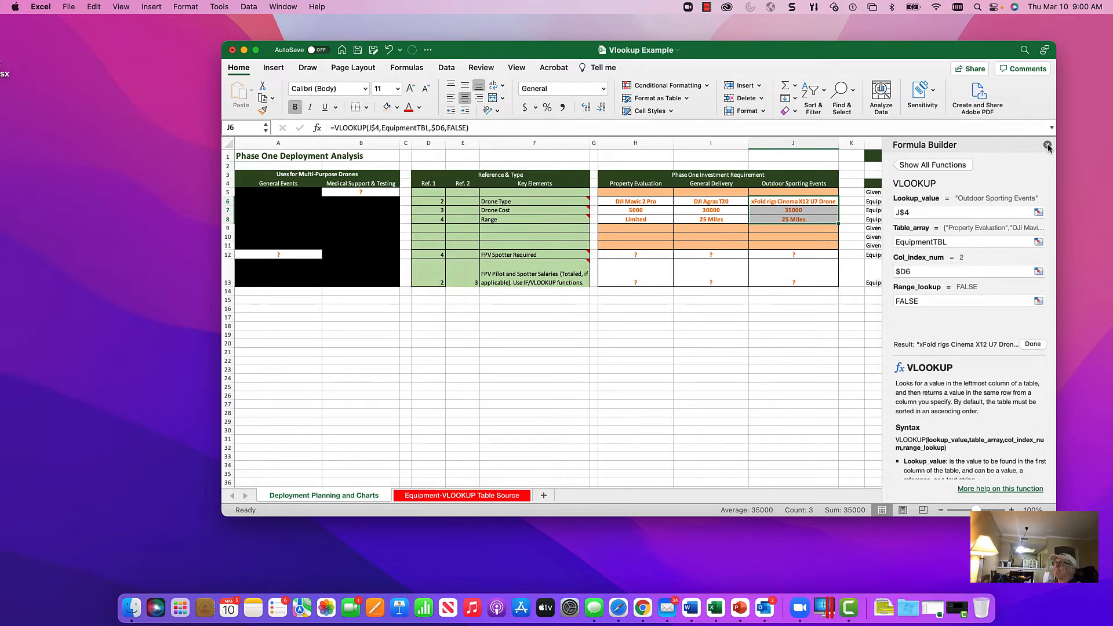
click(638, 256)
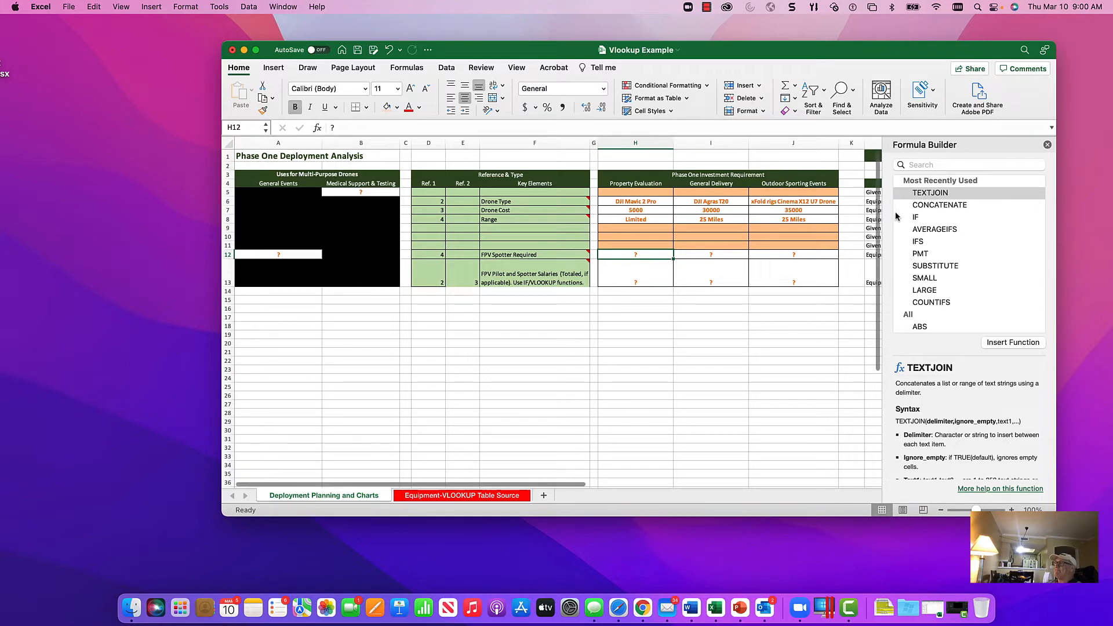
click(926, 164)
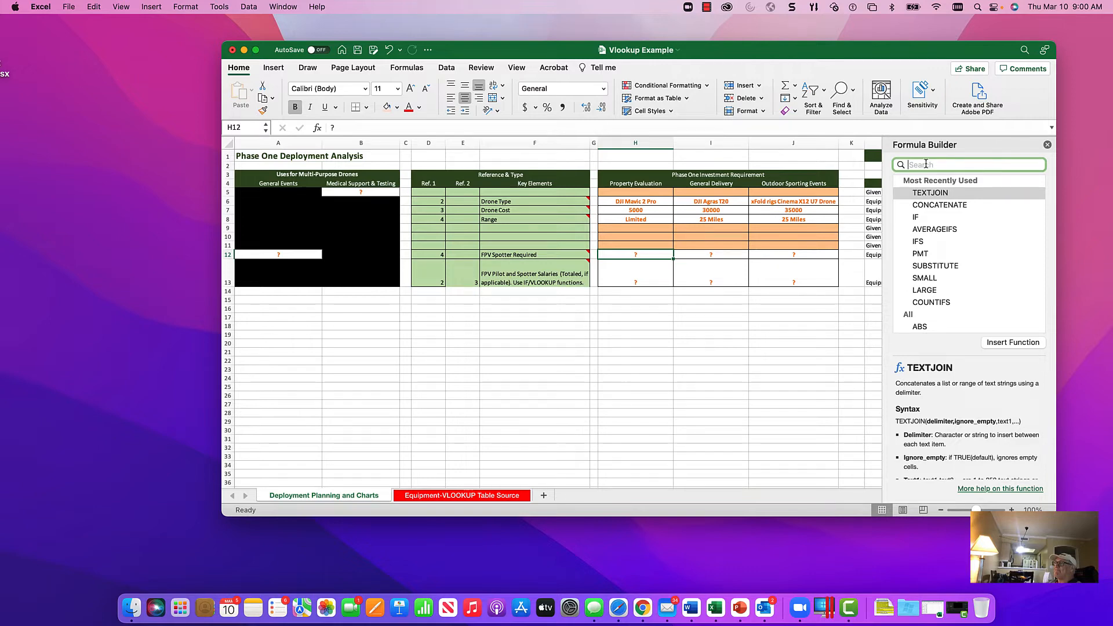
text(vlook)
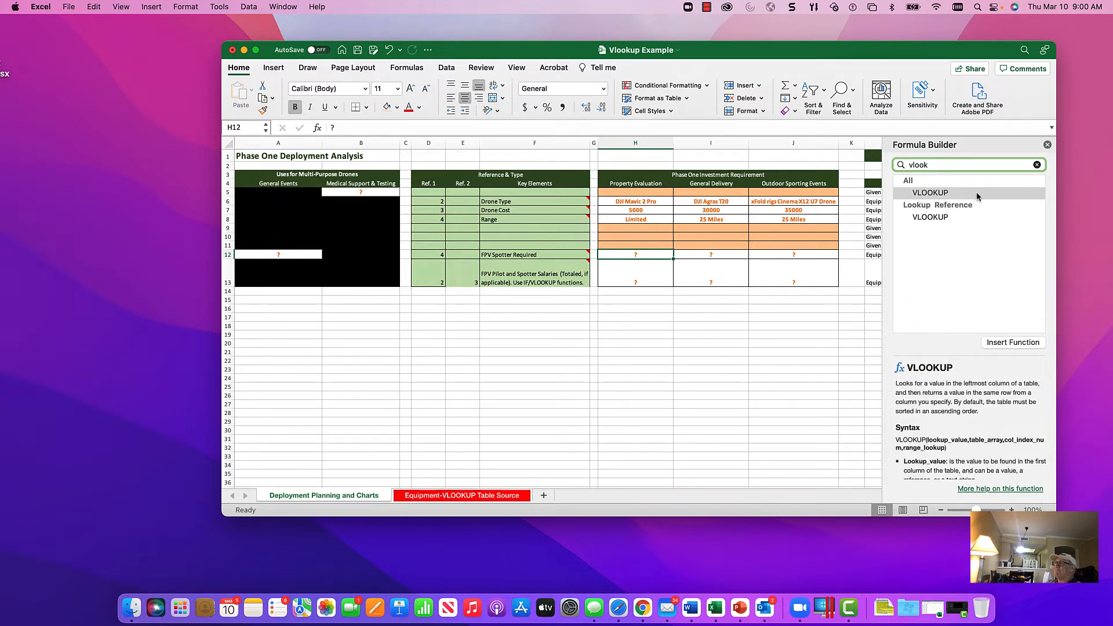
double_click(961, 196)
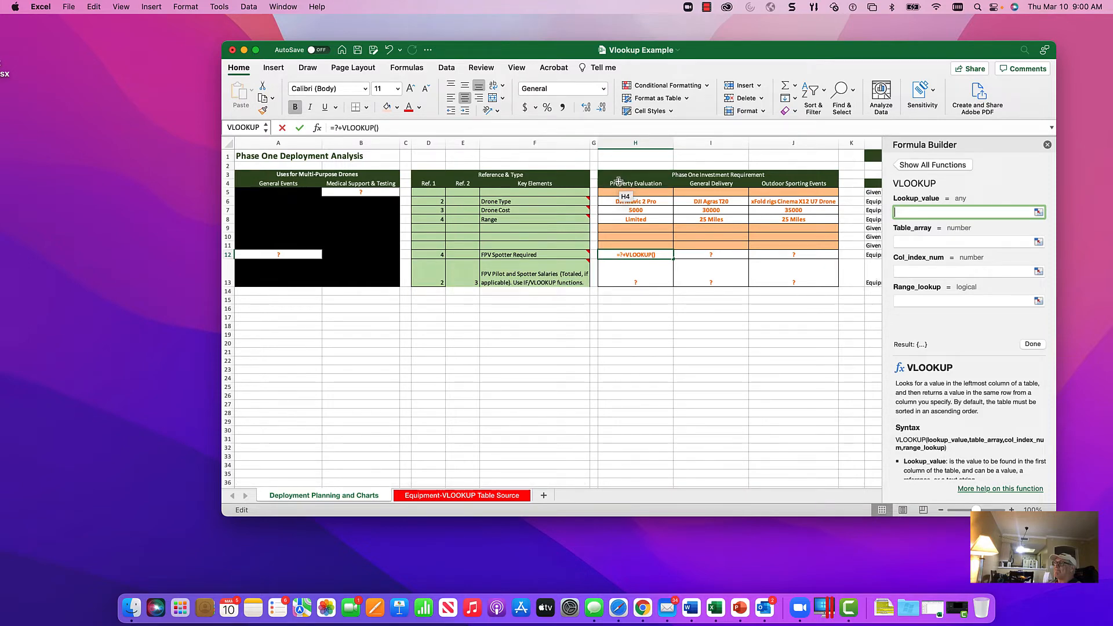
key(Escape)
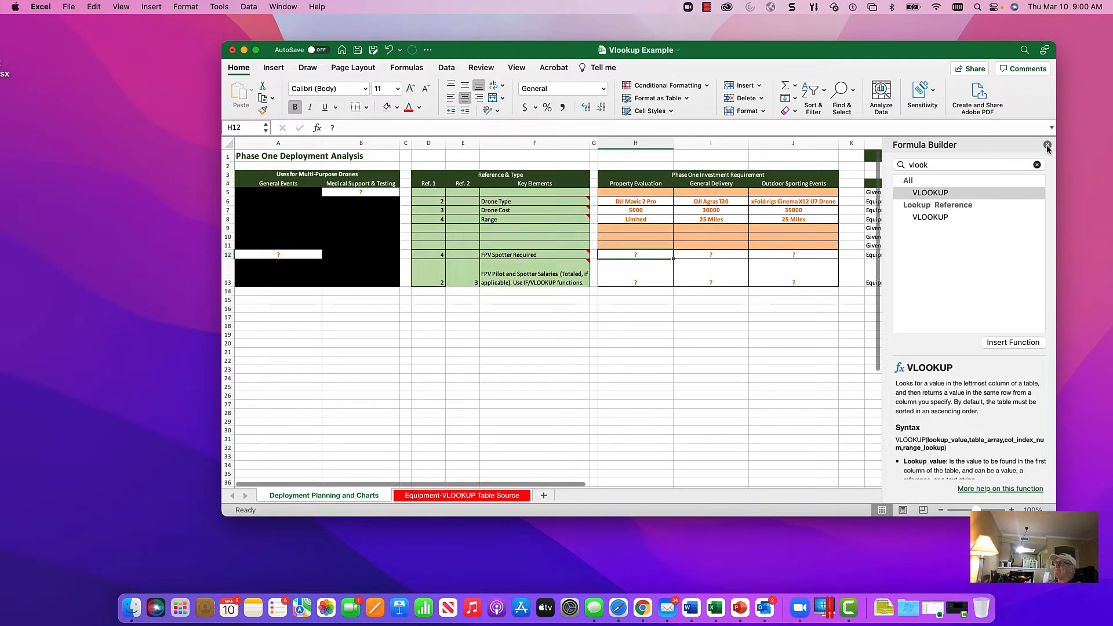
click(1047, 146)
Step: Copy the Property Evaluation Range formula from H8 into the FPV Spotter Required cell H12
click(638, 218)
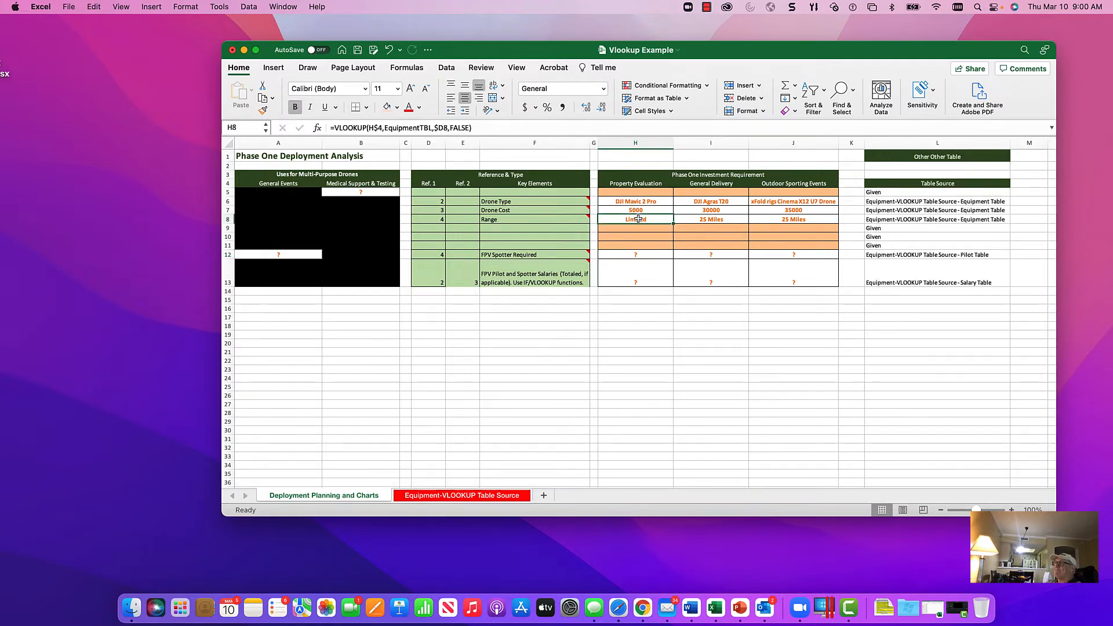
key(super+c)
click(652, 255)
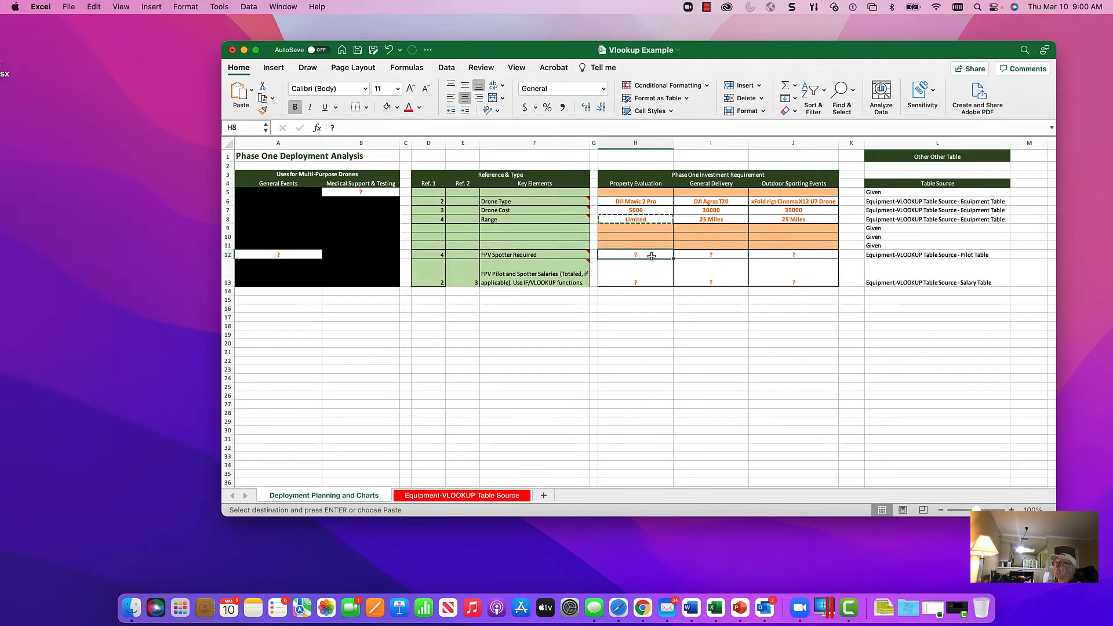
key(super+v)
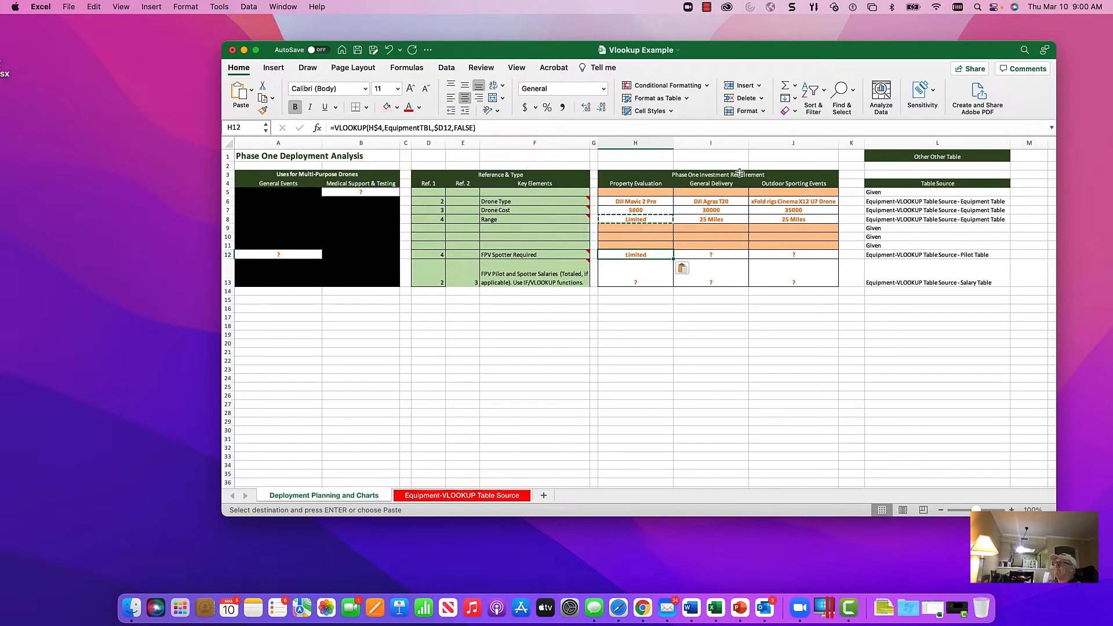
Step: Check the pilot table's range name on the table source sheet, and change the H12 VLOOKUP's table array to PILOTSTBL
click(473, 496)
drag(345, 272, 524, 333)
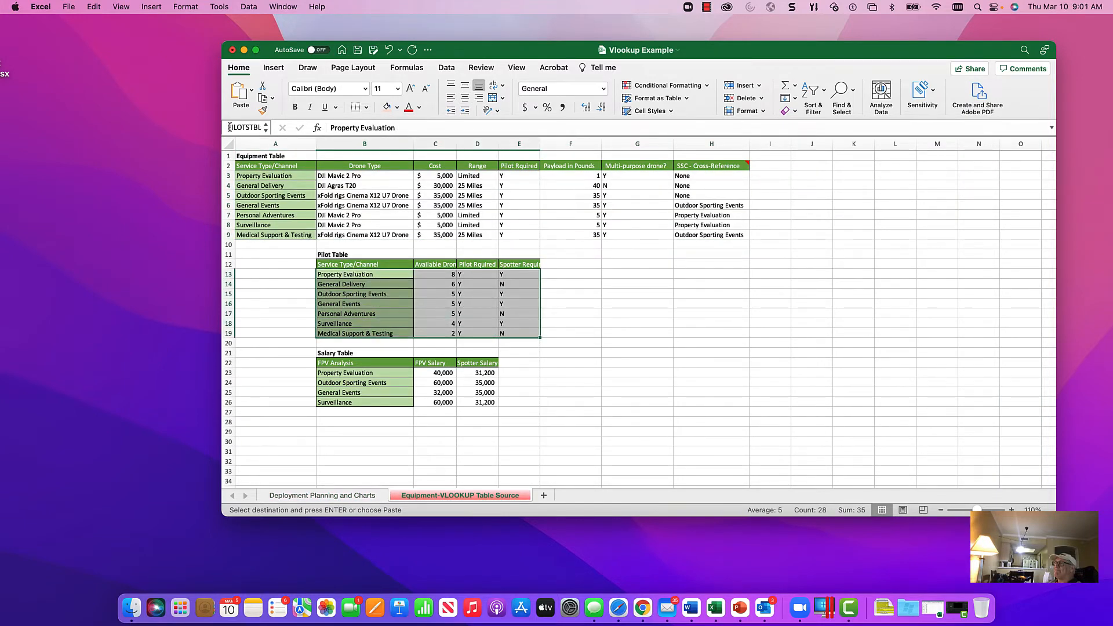
click(354, 497)
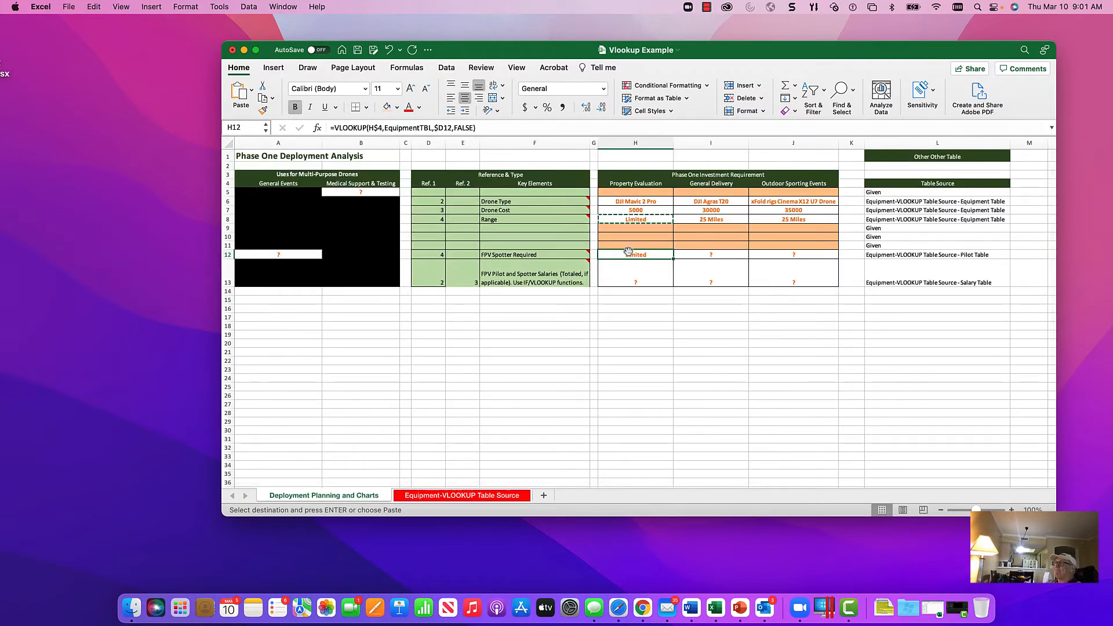
click(318, 128)
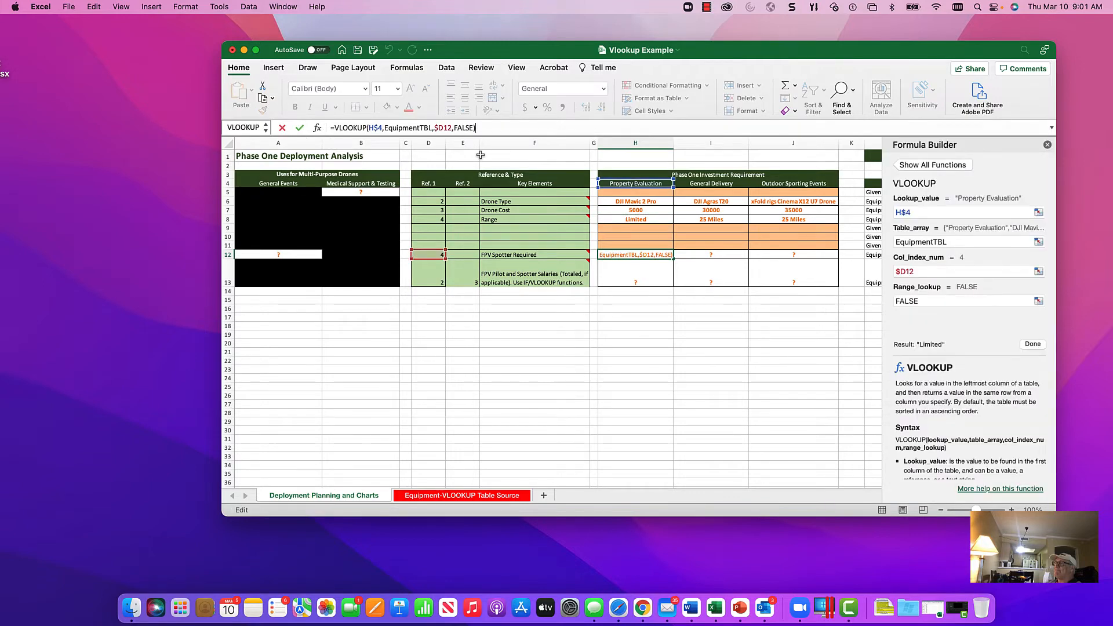
click(954, 243)
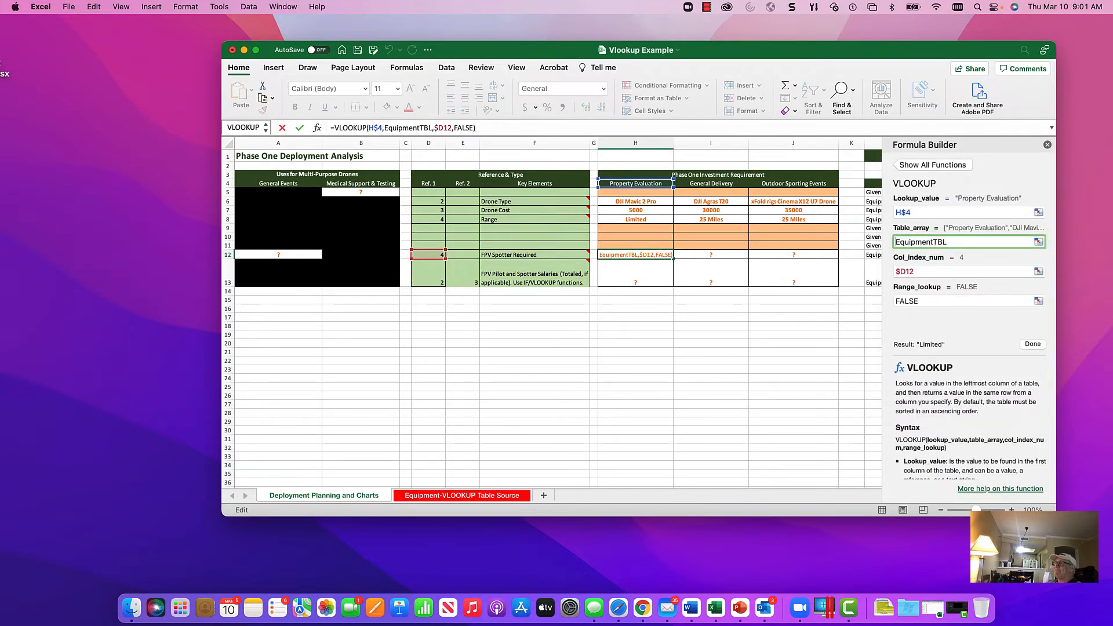
drag(899, 243, 910, 243)
text(PILOTS)
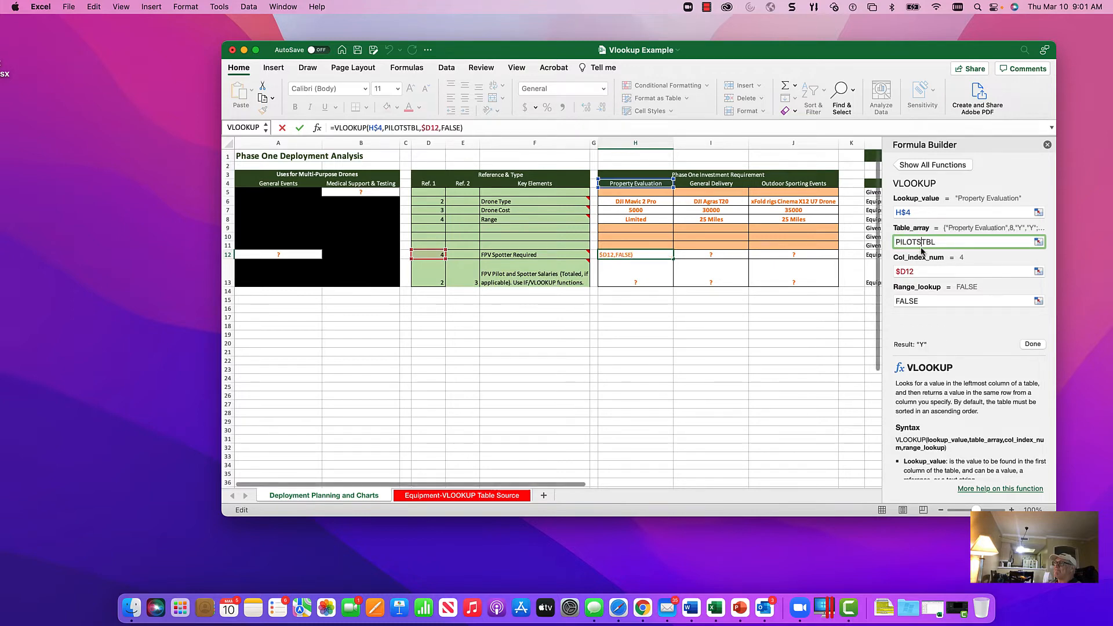
click(933, 270)
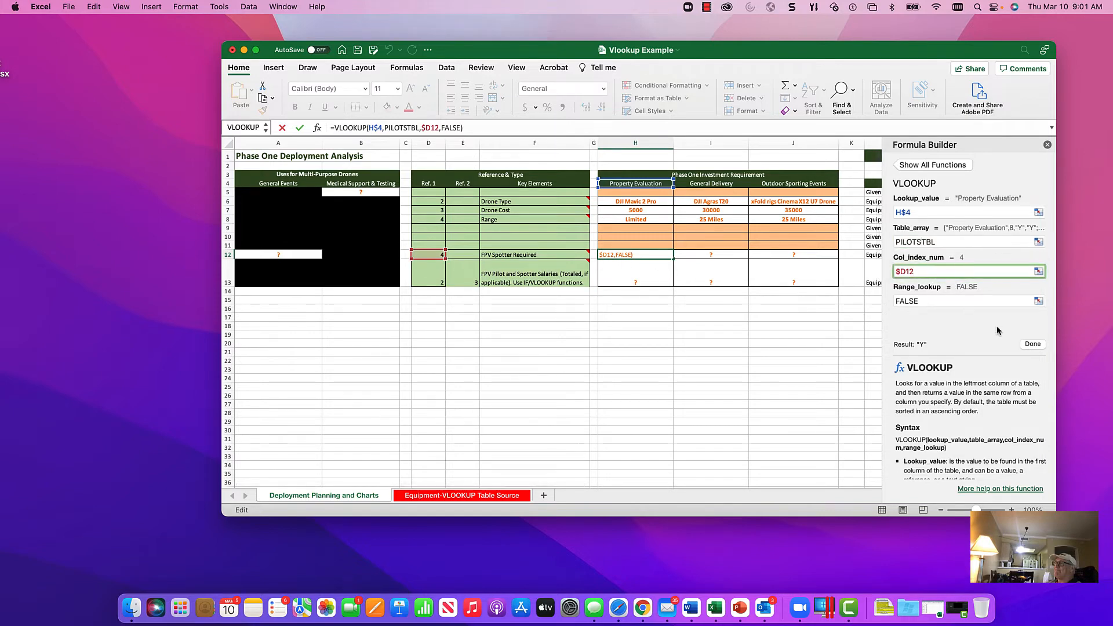
click(1035, 345)
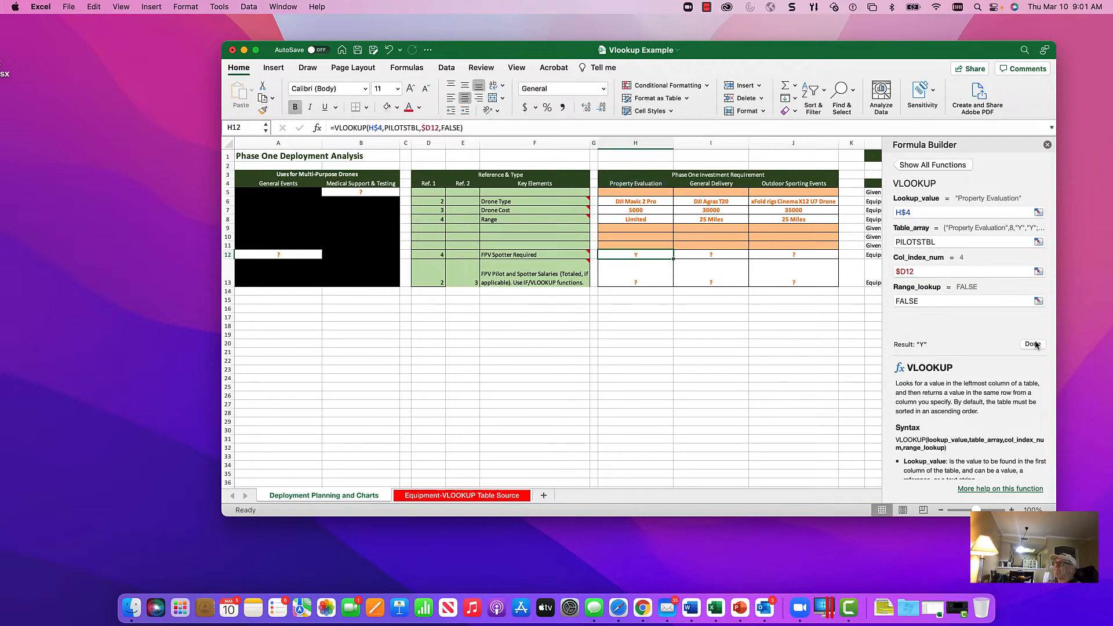
Step: Try to copy the H12 spotter formula across H12:J12, and undo the change
key(super+c)
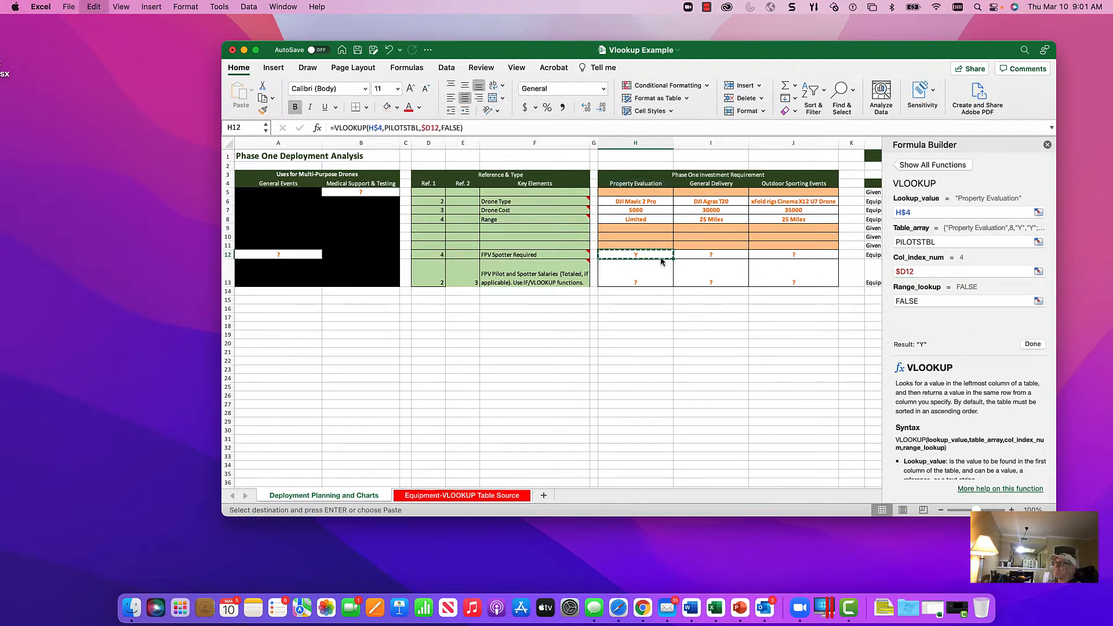
key(shift+Right)
key(shift+Right)
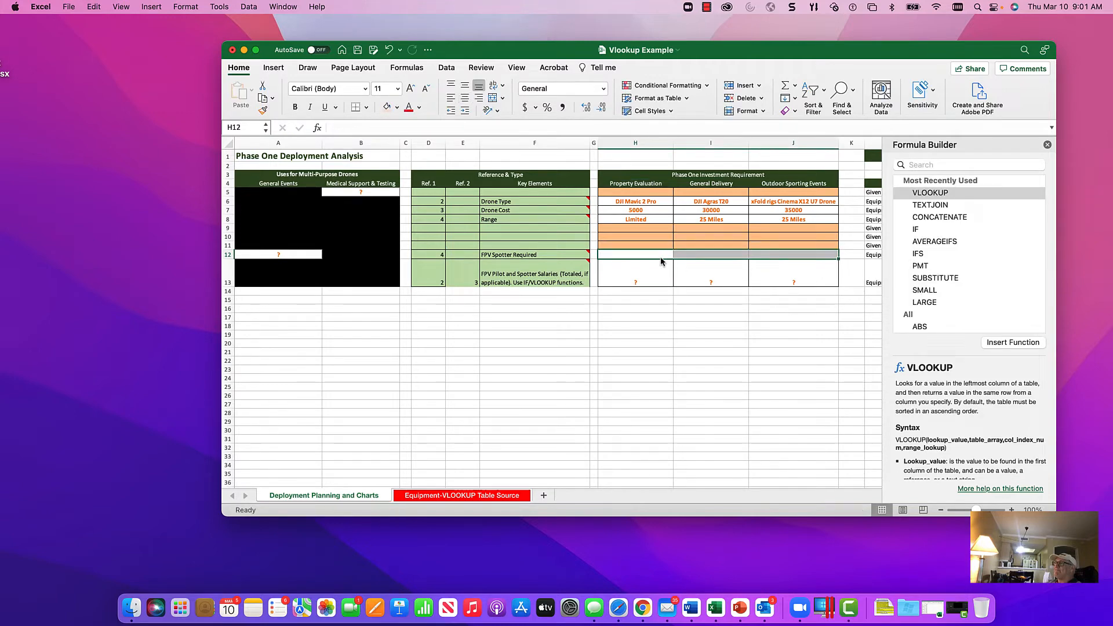
key(Left)
key(Right)
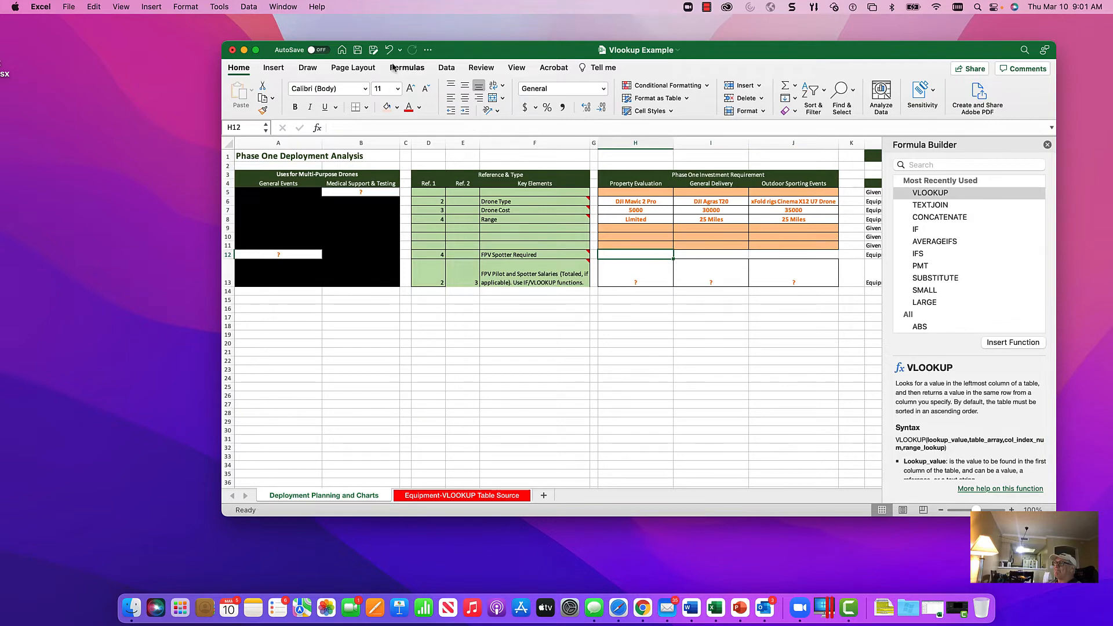
key(super+z)
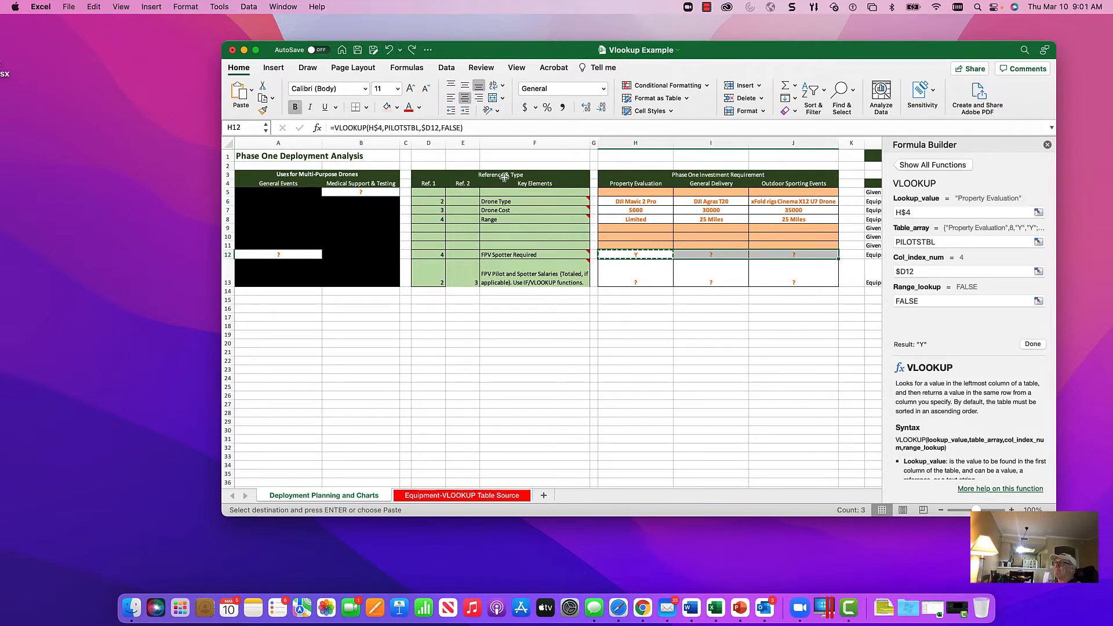
Step: Copy the FPV Spotter Required formula into General Delivery cell I12 and Outdoor Sporting Events cell J12, and close the function editor
key(Right)
key(Return)
key(super+c)
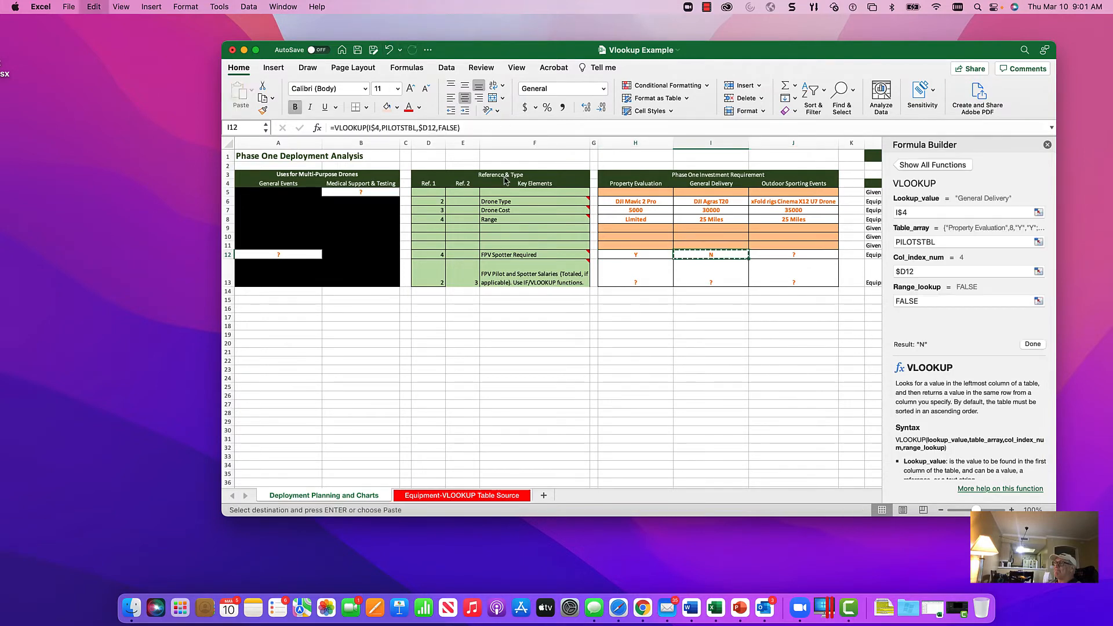
key(Right)
key(Return)
key(Left)
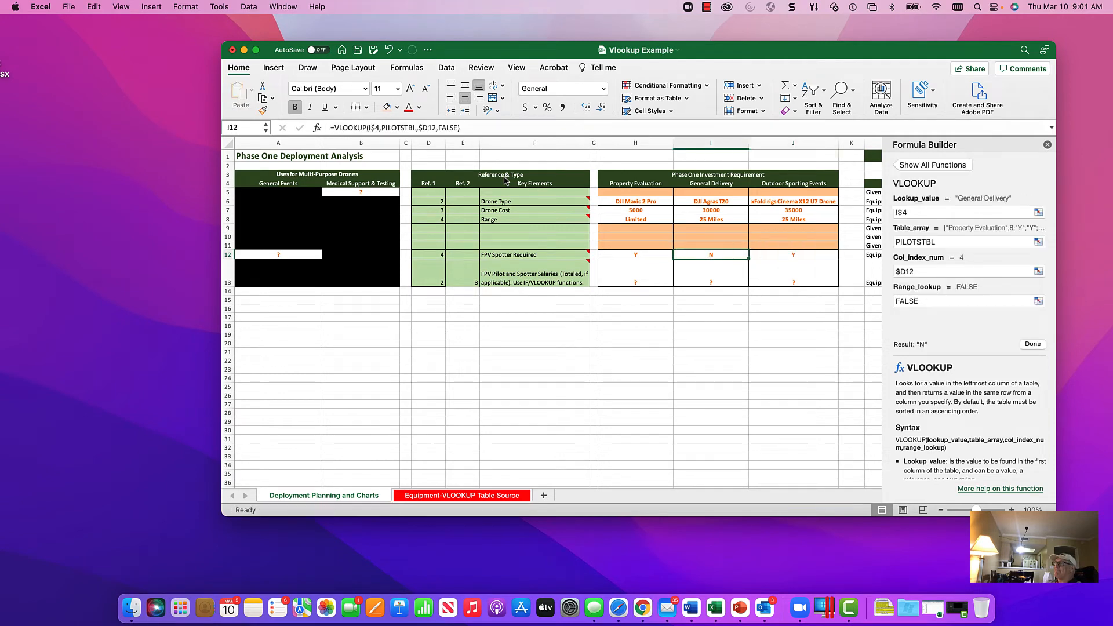
key(Left)
key(Right)
key(Right)
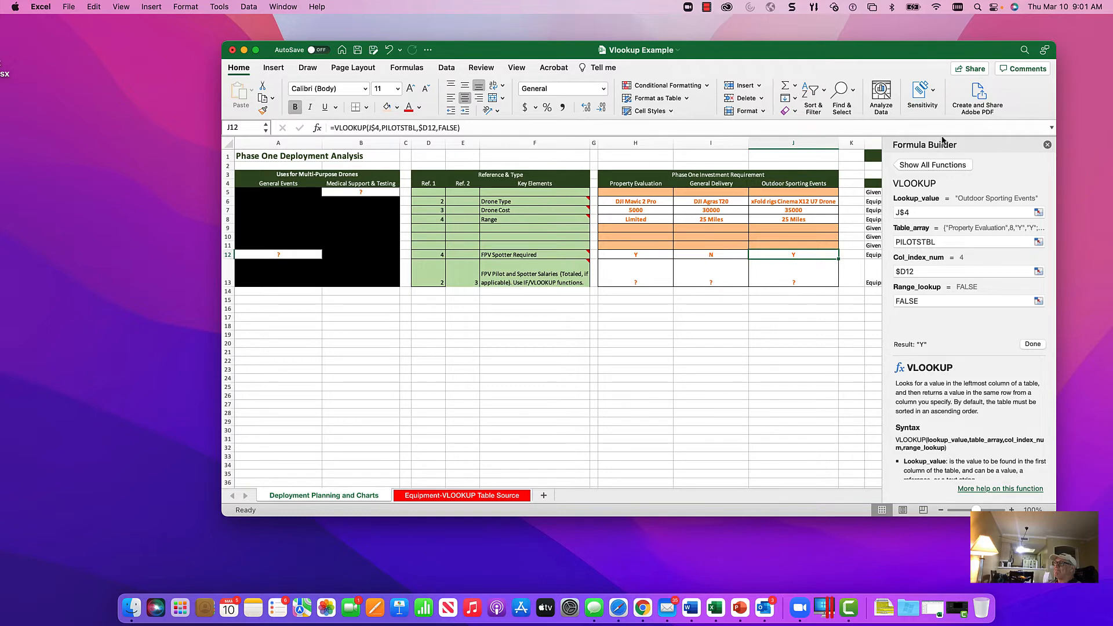
click(1047, 144)
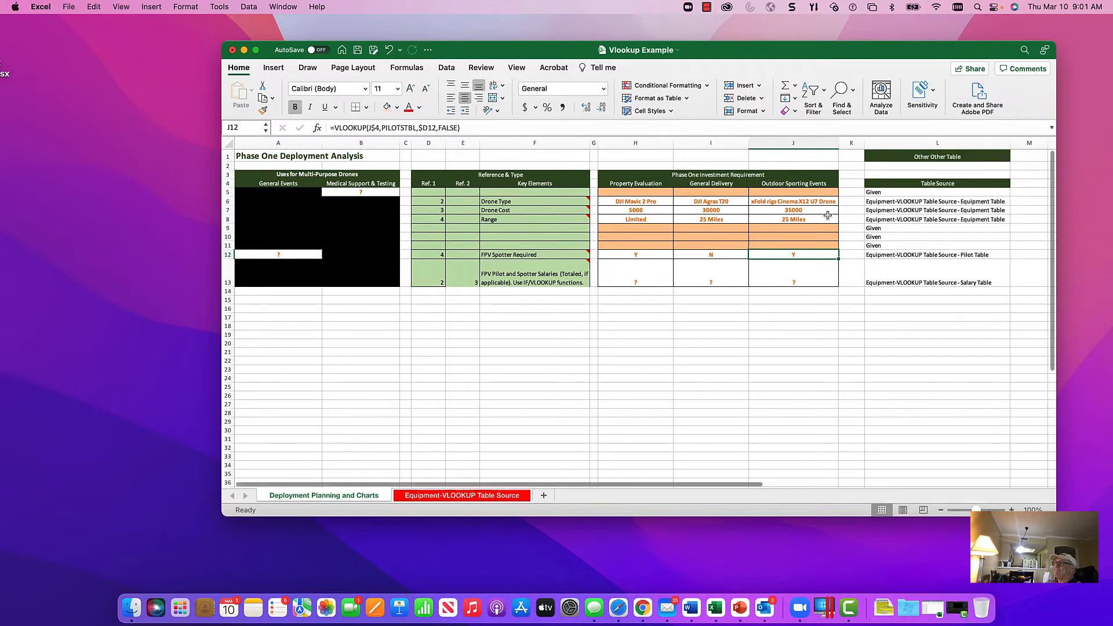
Step: Compare the Property Evaluation formulas for FPV Spotter Required in H12 and Drone Type in H6
click(623, 257)
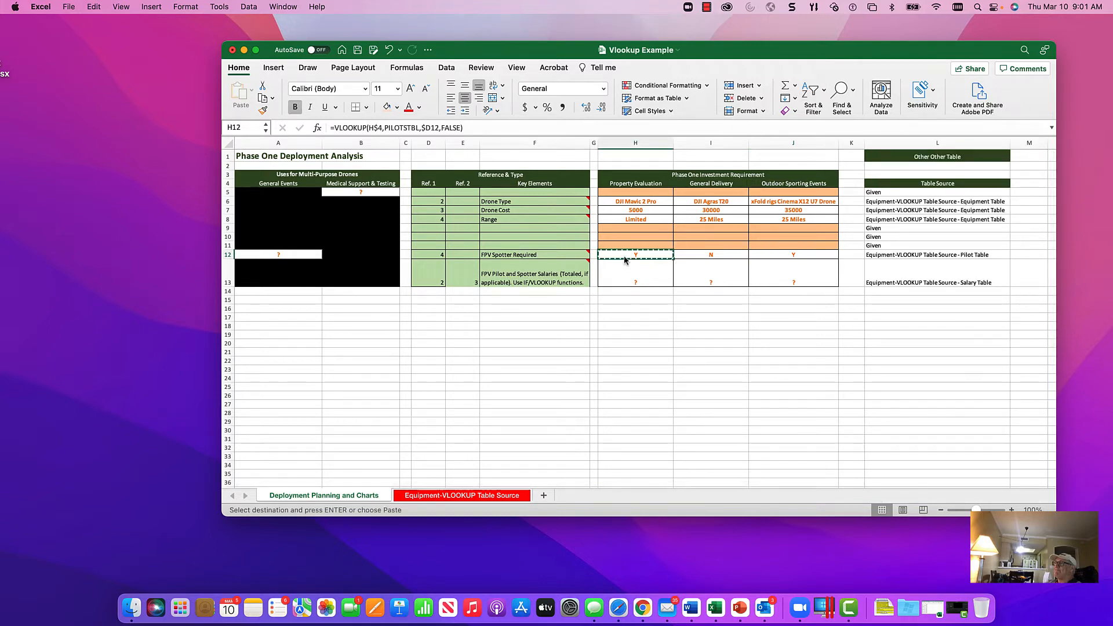
key(shift+Right)
key(shift+Right)
key(shift+Left)
key(shift+Left)
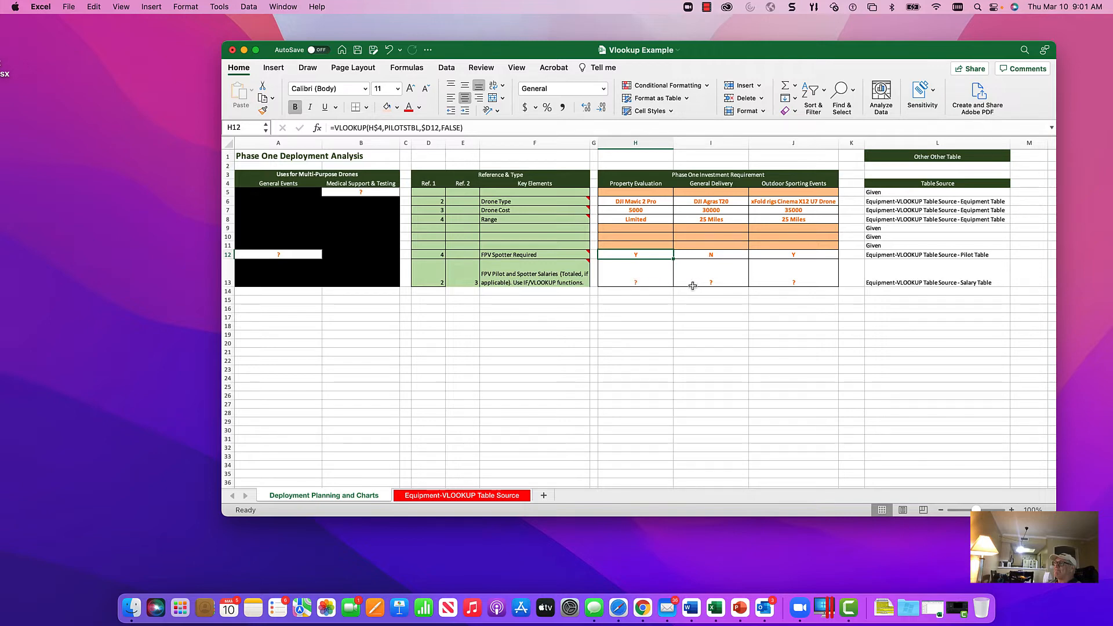
click(660, 202)
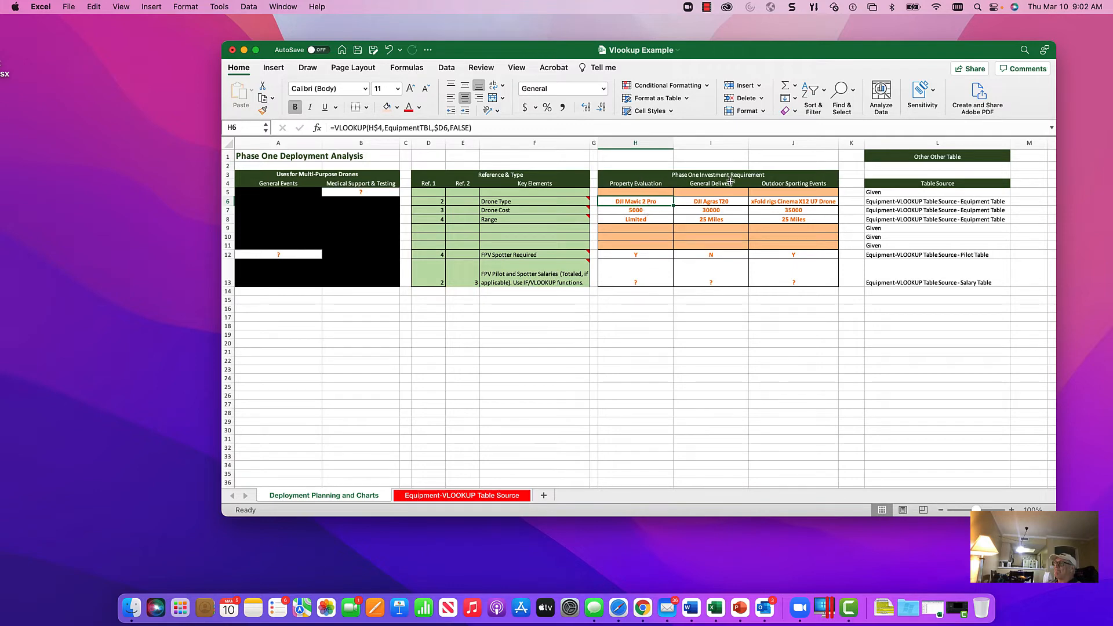
click(647, 255)
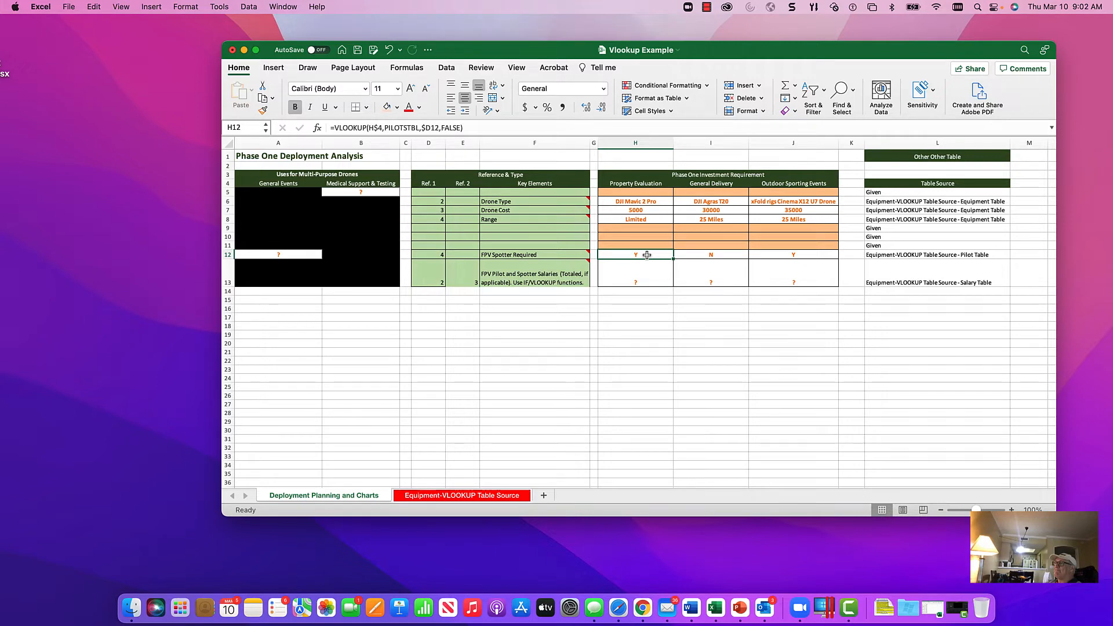
Step: Start a trial IF formula in H15, below the salary row, that tests whether H12 equals "Y"
click(641, 271)
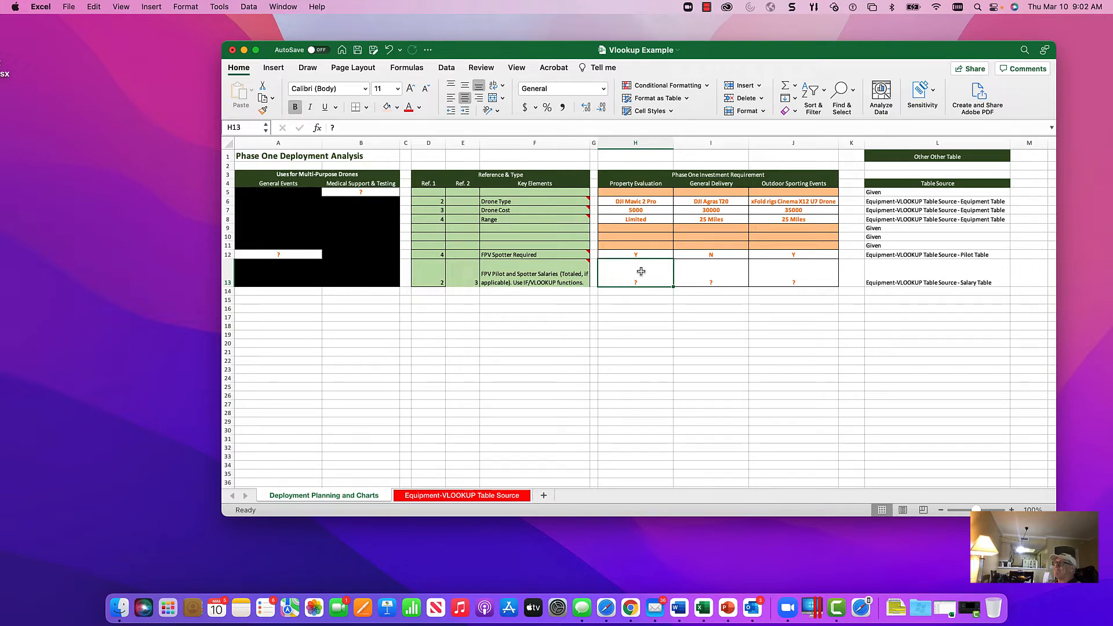
key(Down)
key(Down)
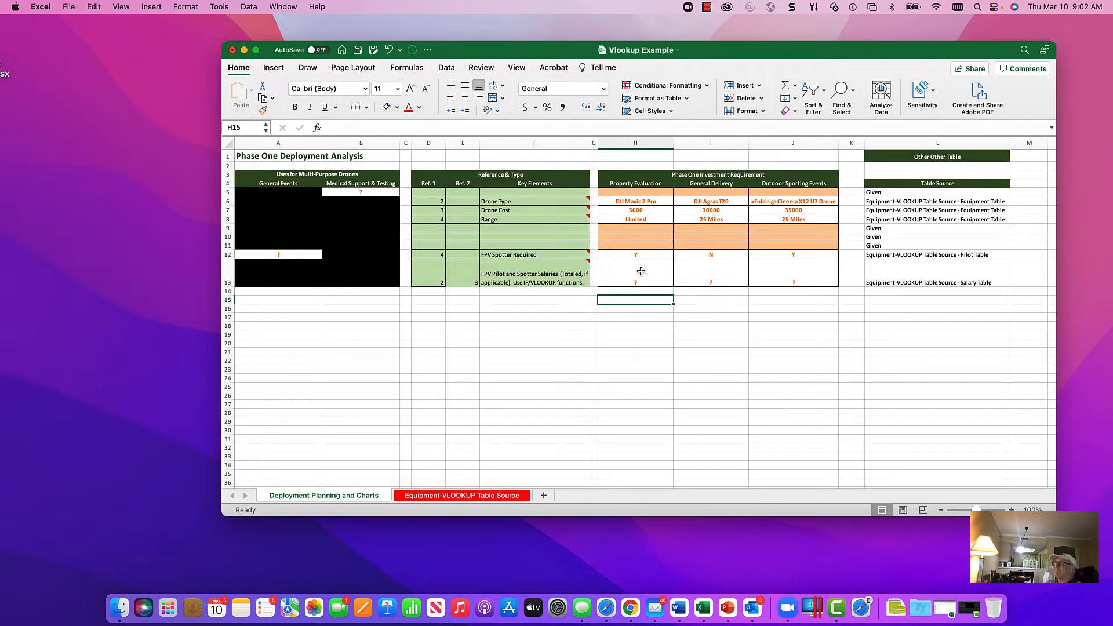
text(=if()
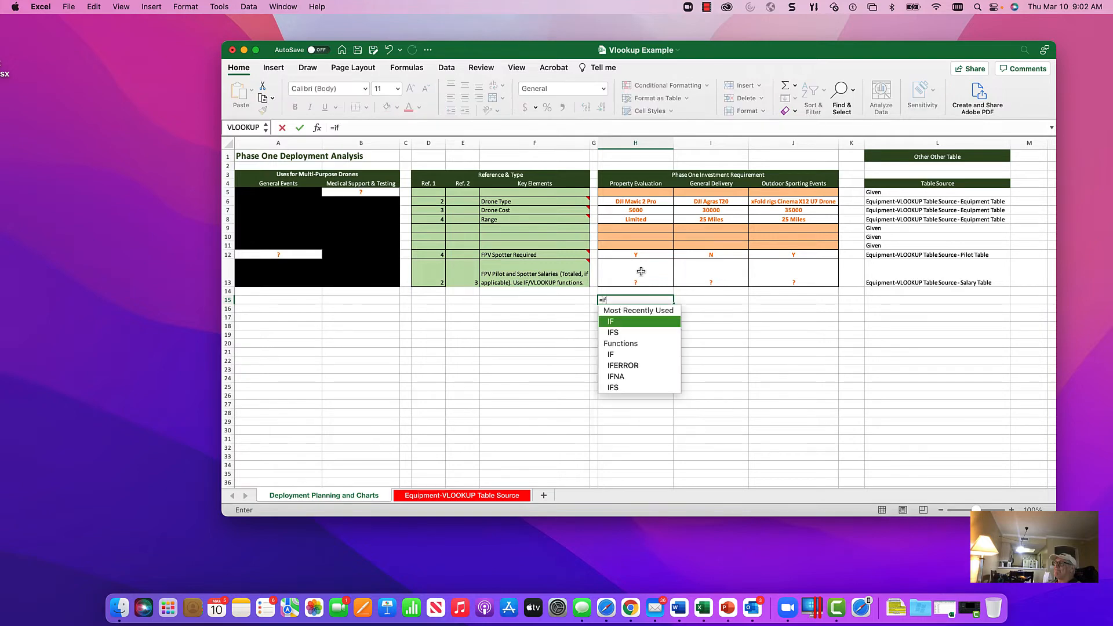
key(Up)
key(Up)
key(Up)
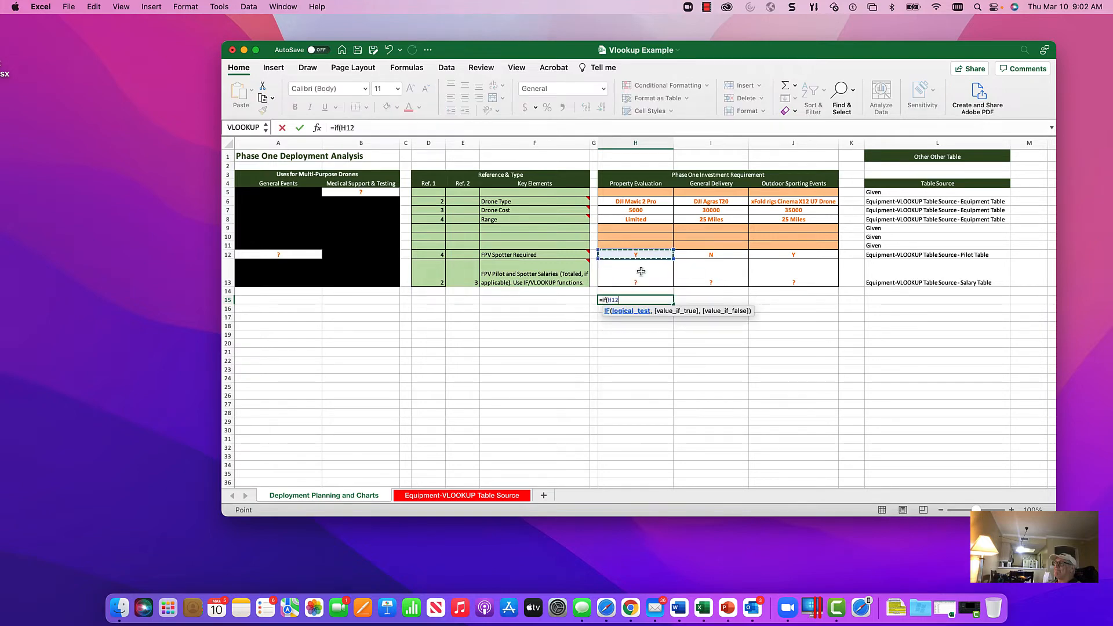
text(="Y",)
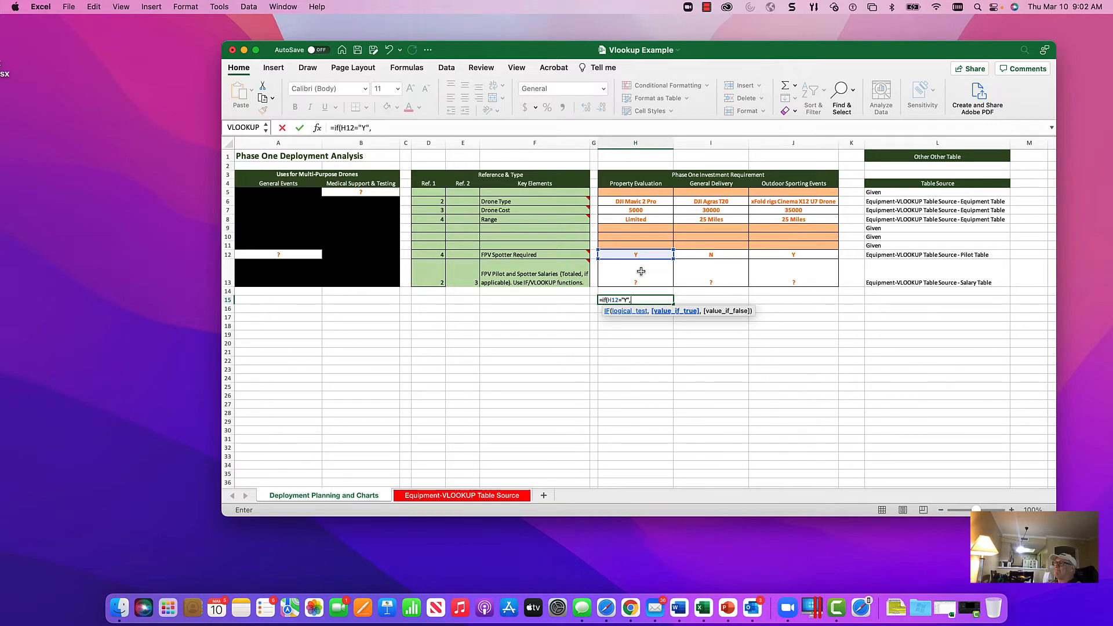
Step: Complete the H15 formula to return "Lookup" when the test is true and "NA" when it is false
text(")
text(Look)
text(,"NA)
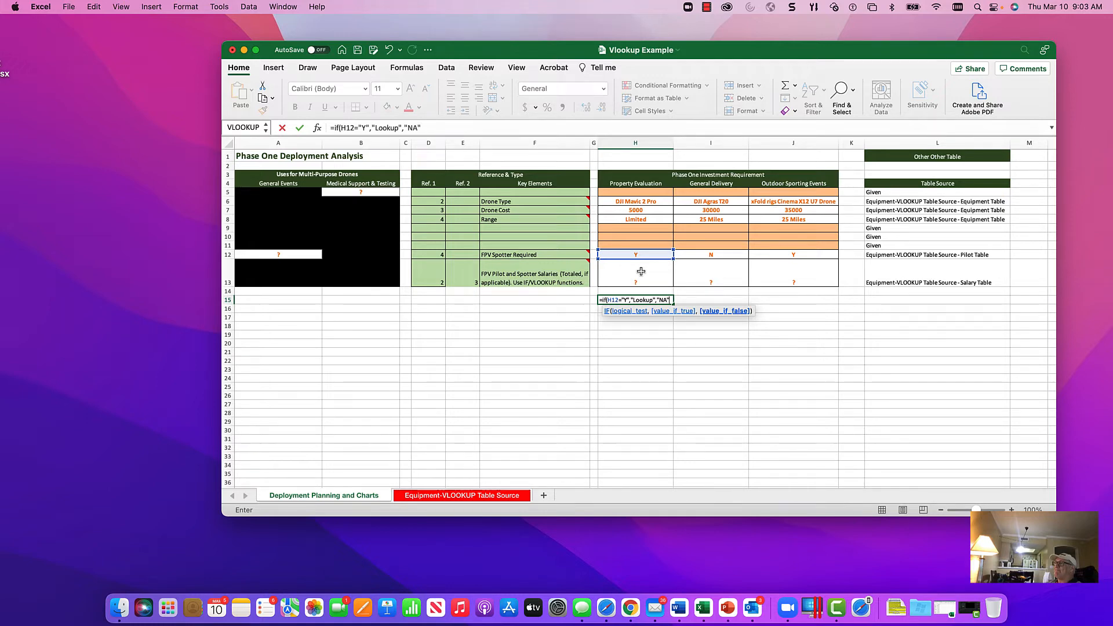
text())
key(Return)
Step: Confirm the trial IF formula in H15 and copy it across to I15 and J15
key(Up)
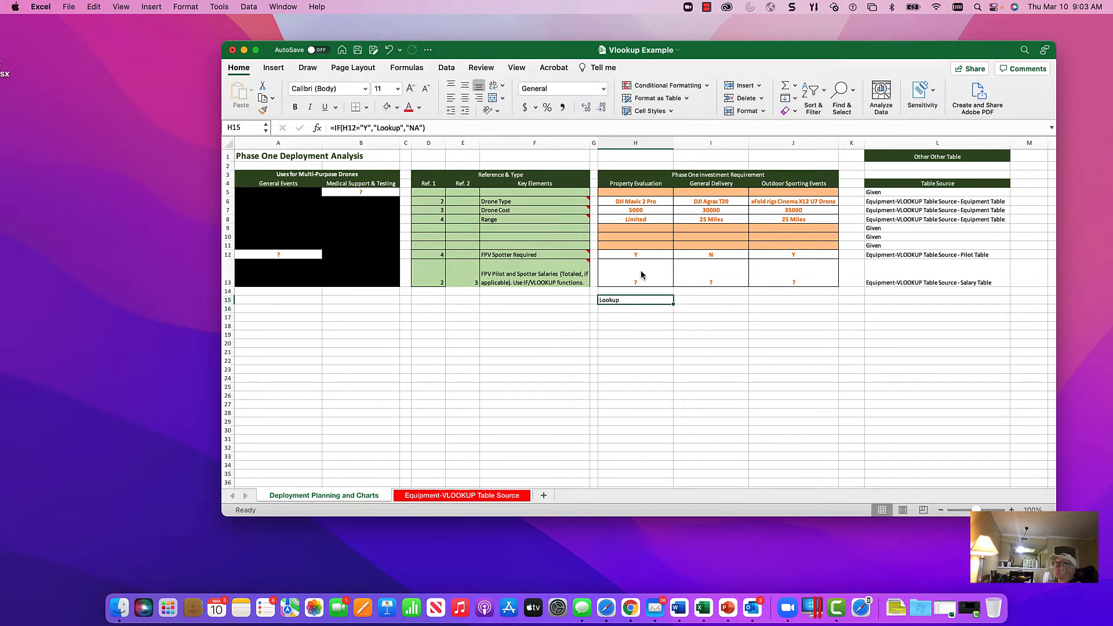
key(super+c)
key(shift+Right)
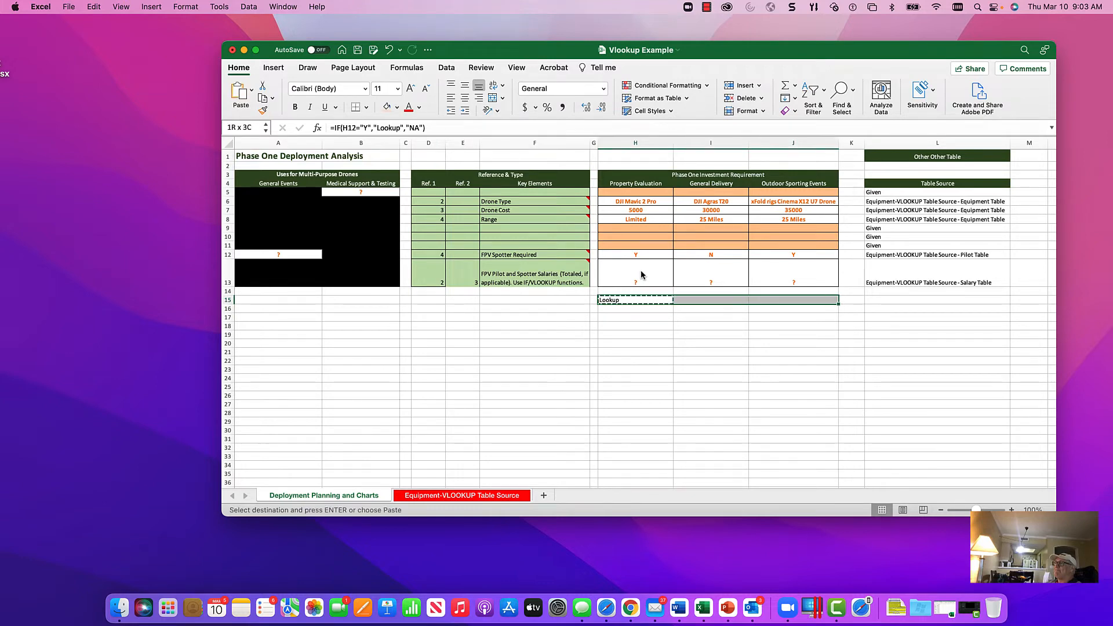
key(shift+Right)
key(super+v)
key(Left)
key(Right)
key(Down)
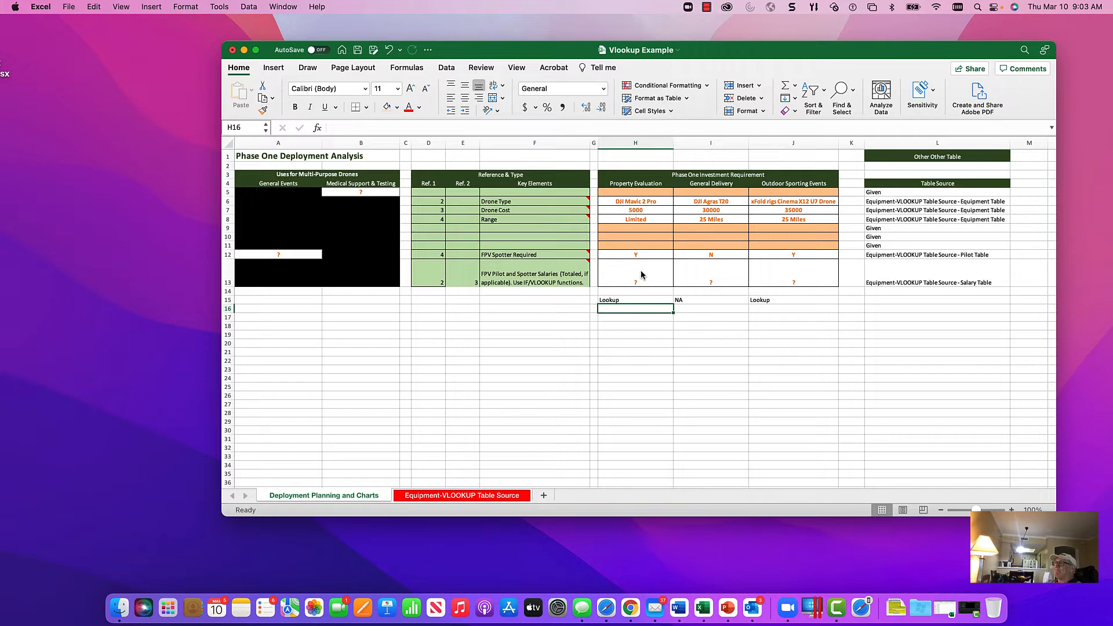
Step: Copy the Property Evaluation FPV Spotter Required formula from H12 into salary cell H13
key(Up)
key(Up)
key(Up)
key(Up)
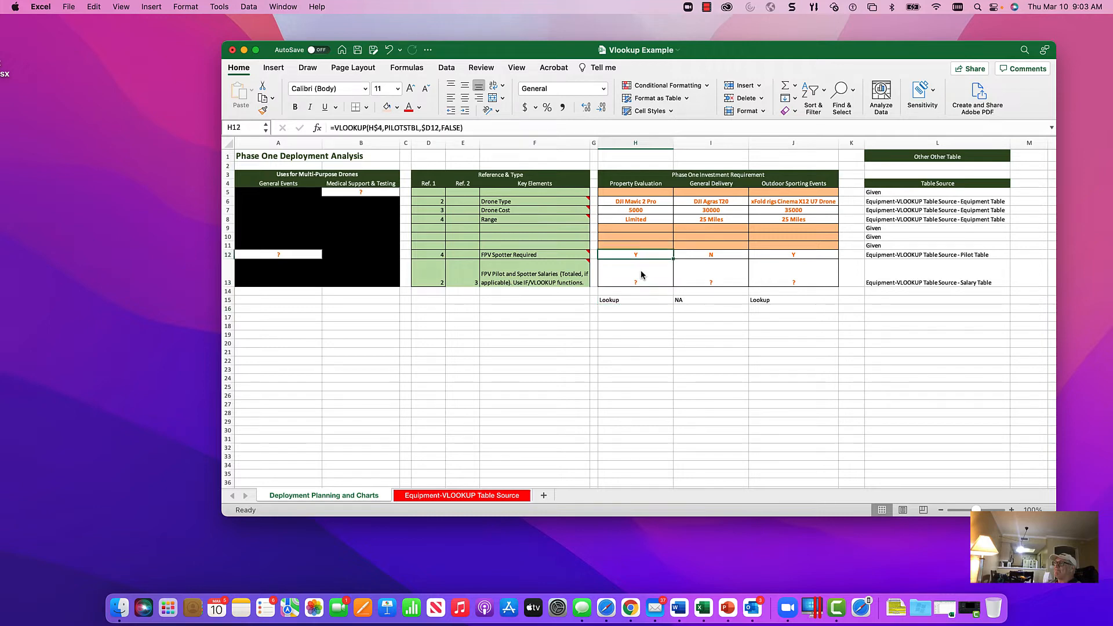
key(super+c)
key(Down)
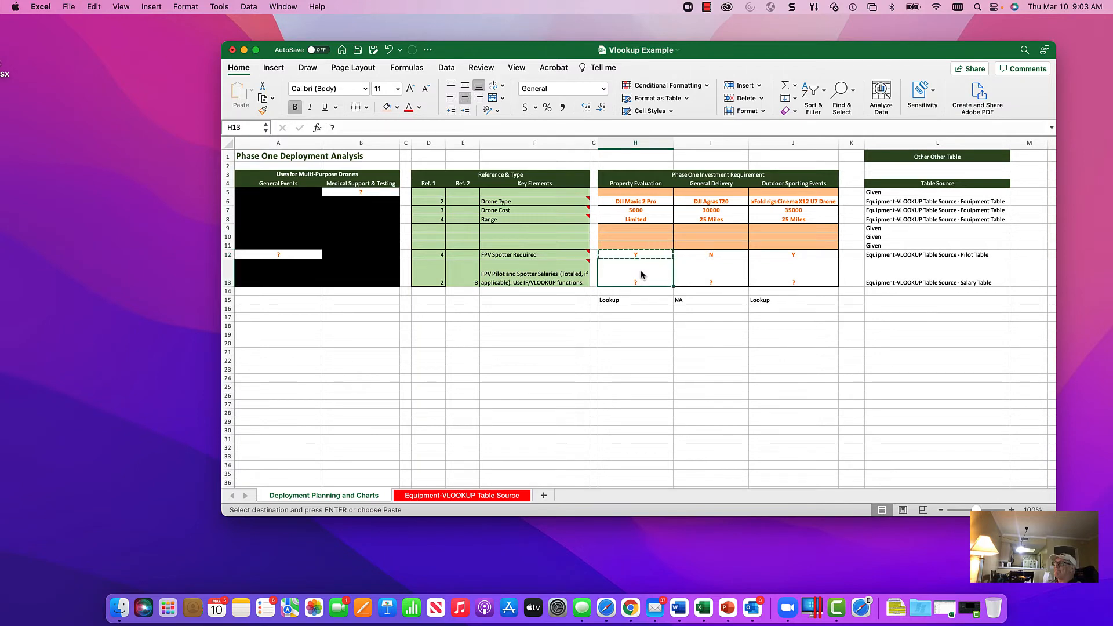
key(Return)
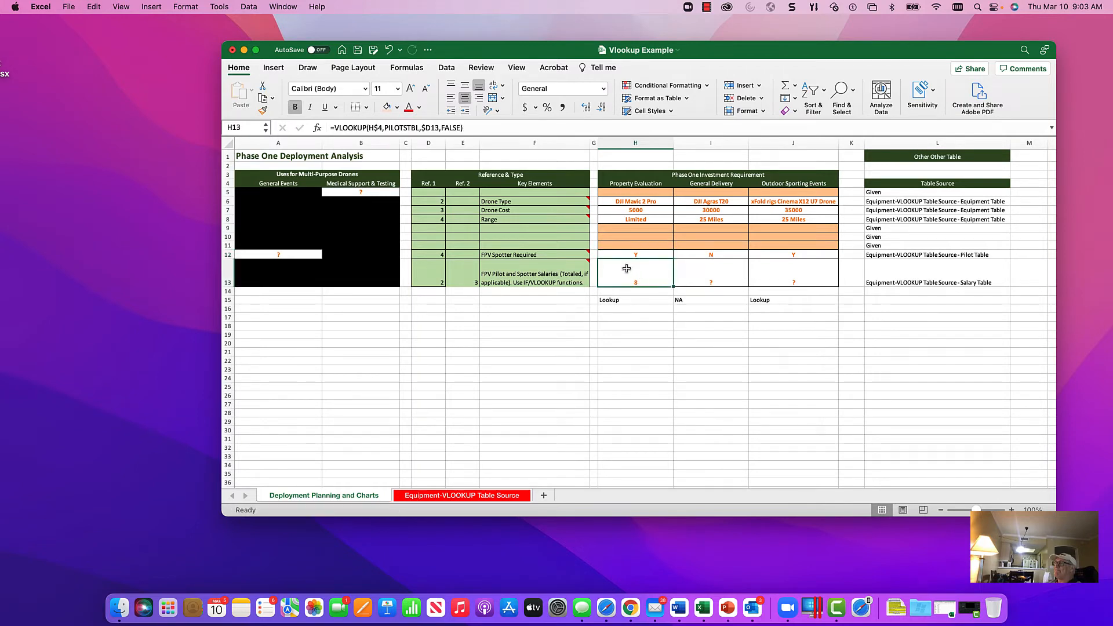
Step: Check the salary table's range name on the source sheet and replace PILOTSTBL with SALARYTBL in the H13 formula
click(487, 496)
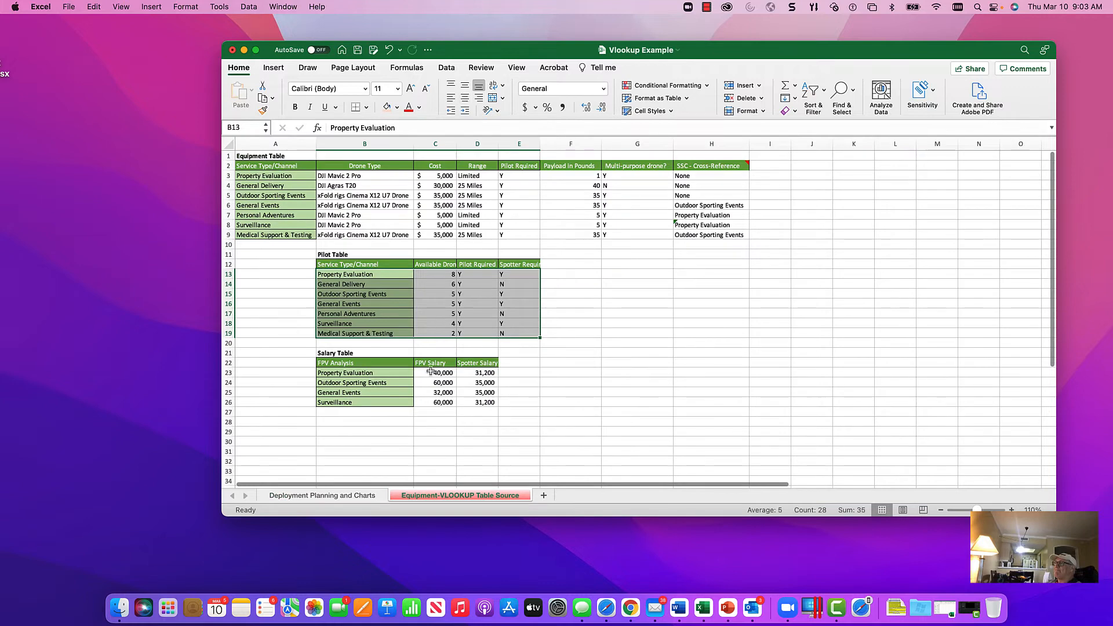
click(266, 130)
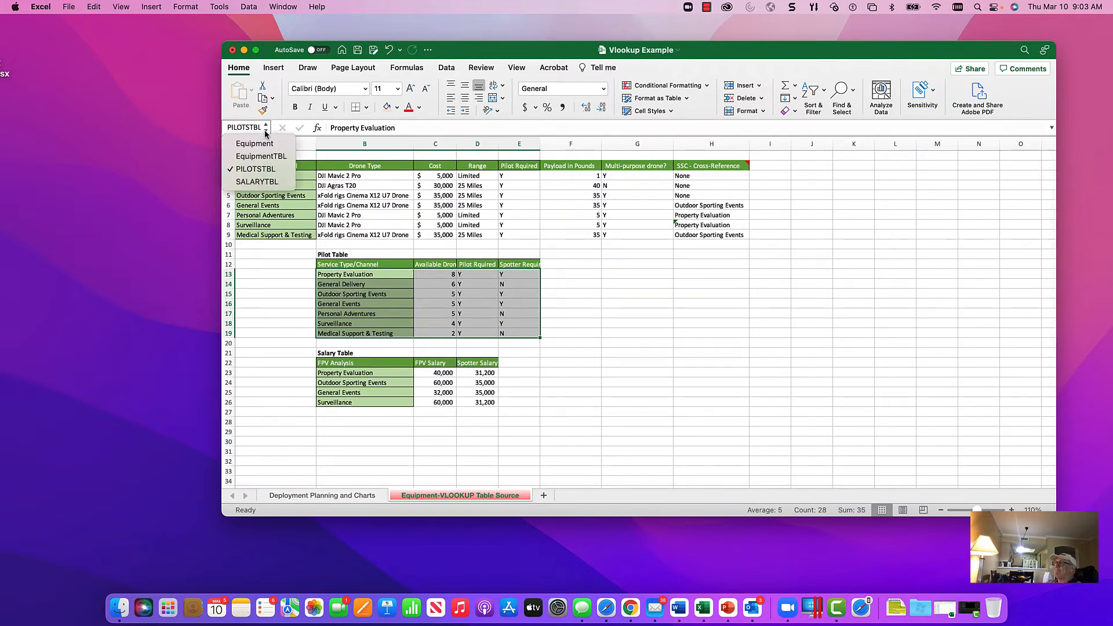
click(260, 182)
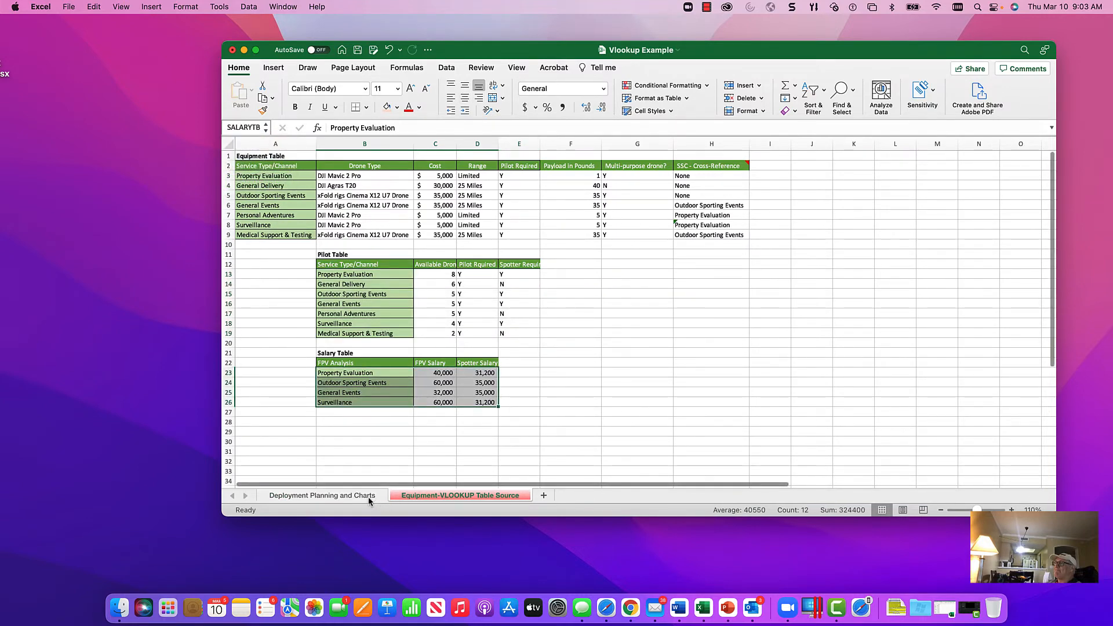
click(369, 497)
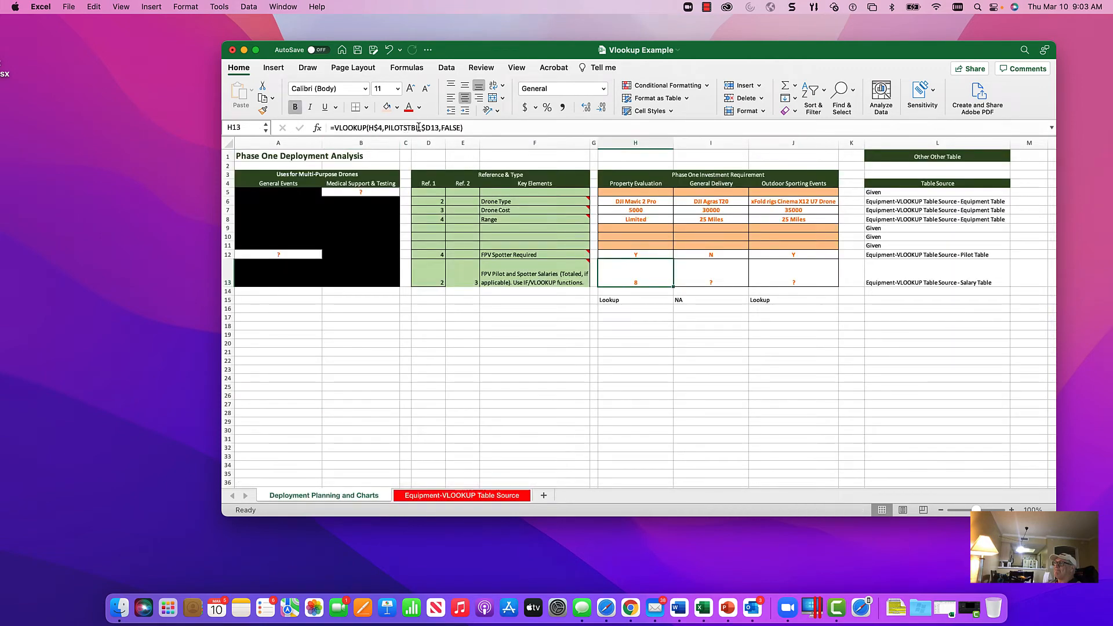
click(418, 127)
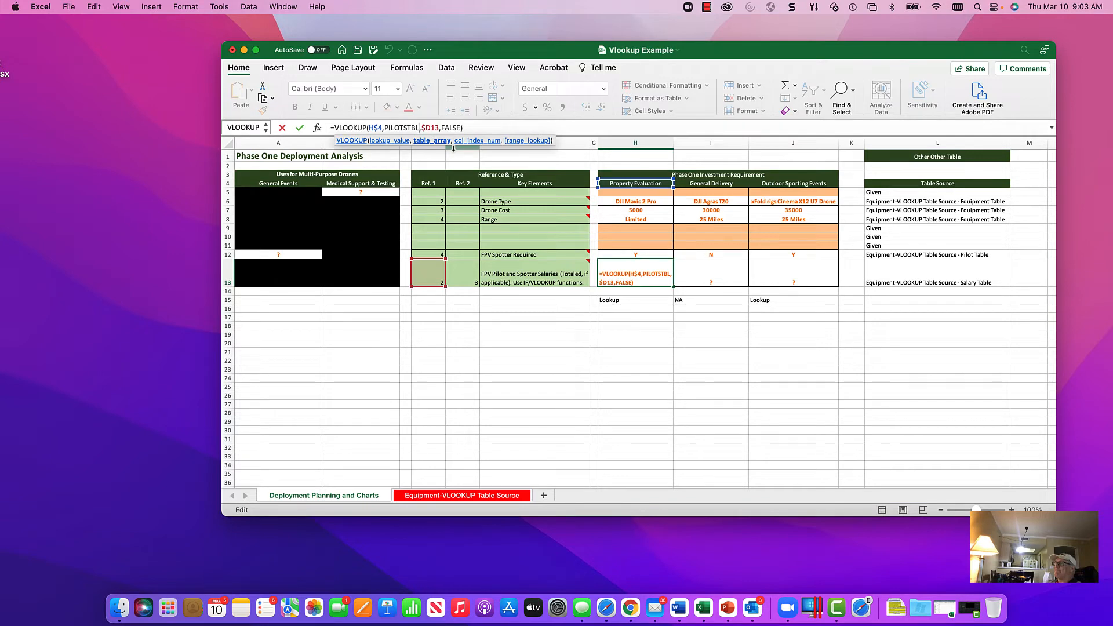
key(BackSpace)
key(BackSpace)
key(BackSpace)
key(BackSpace)
key(BackSpace)
key(BackSpace)
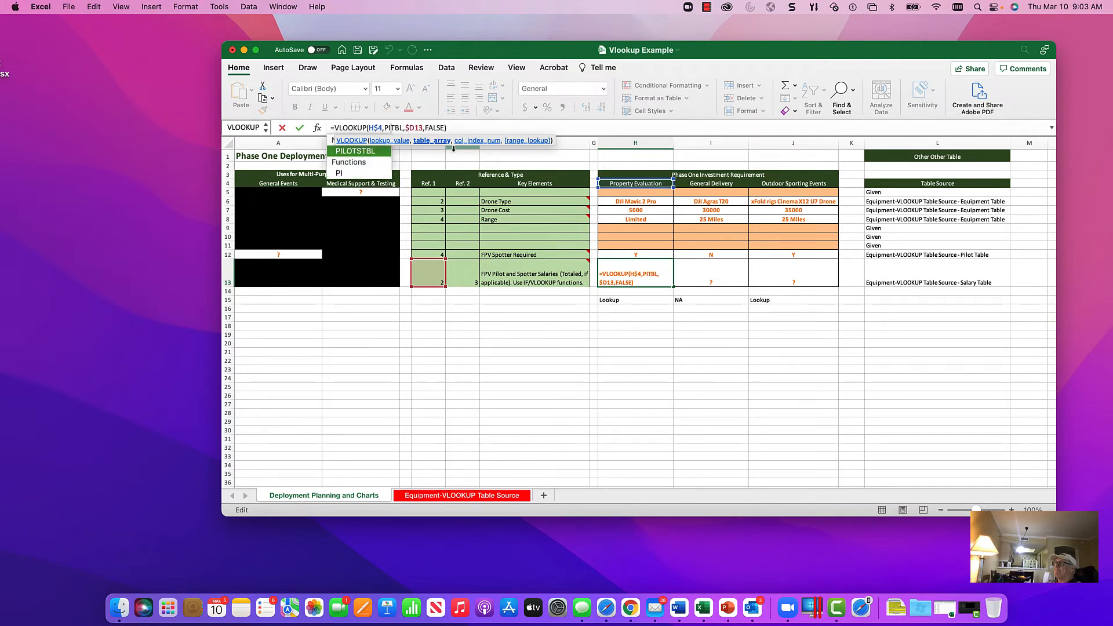
text(SALARY)
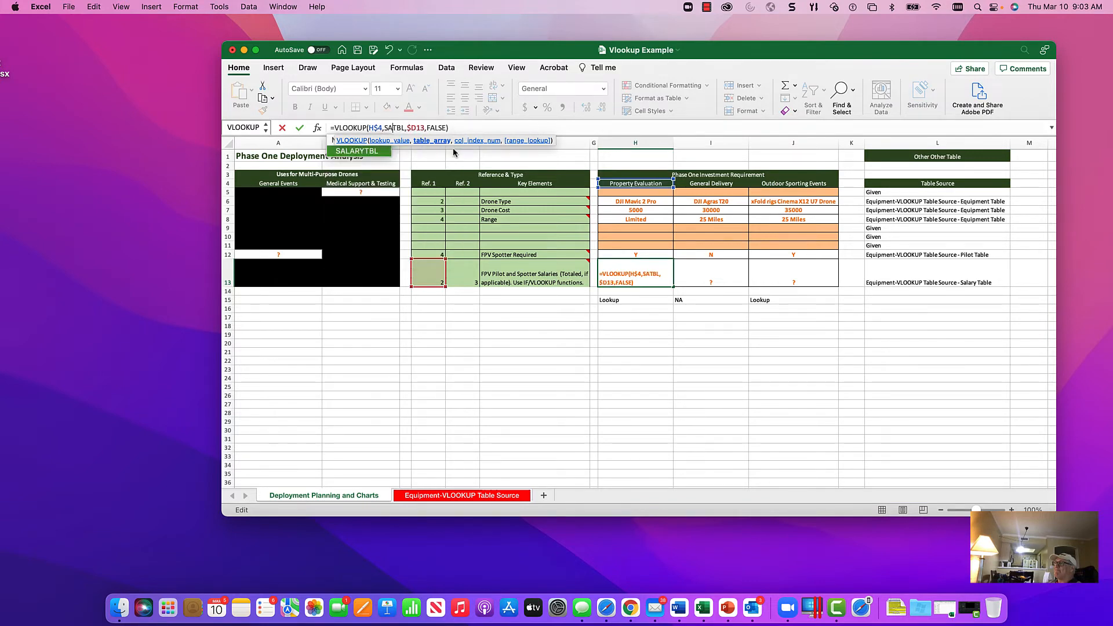
key(Return)
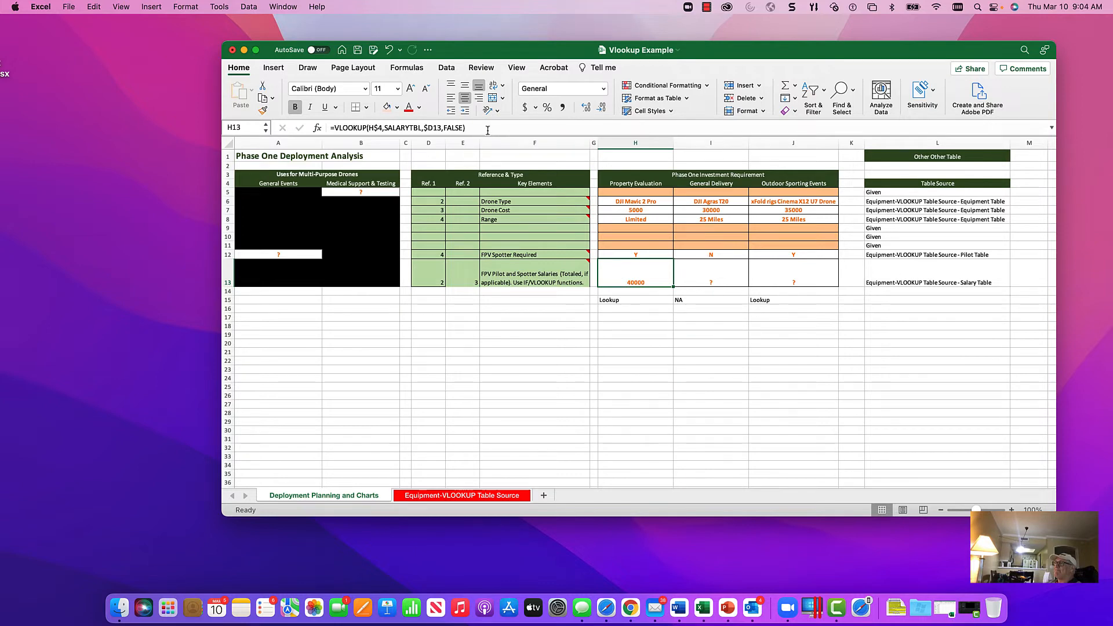
Step: Copy the exact text of the H13 formula, =VLOOKUP(H$4,SALARYTBL,$D13,FALSE), into H16 and compare the two cells
drag(486, 128, 333, 124)
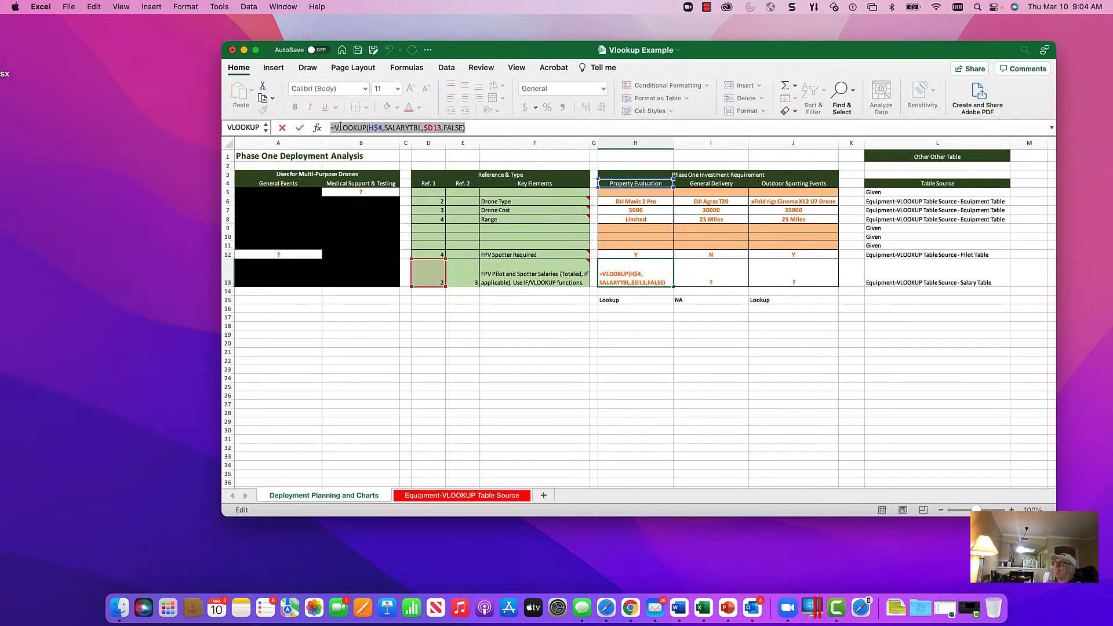
right_click(339, 126)
click(361, 145)
click(300, 128)
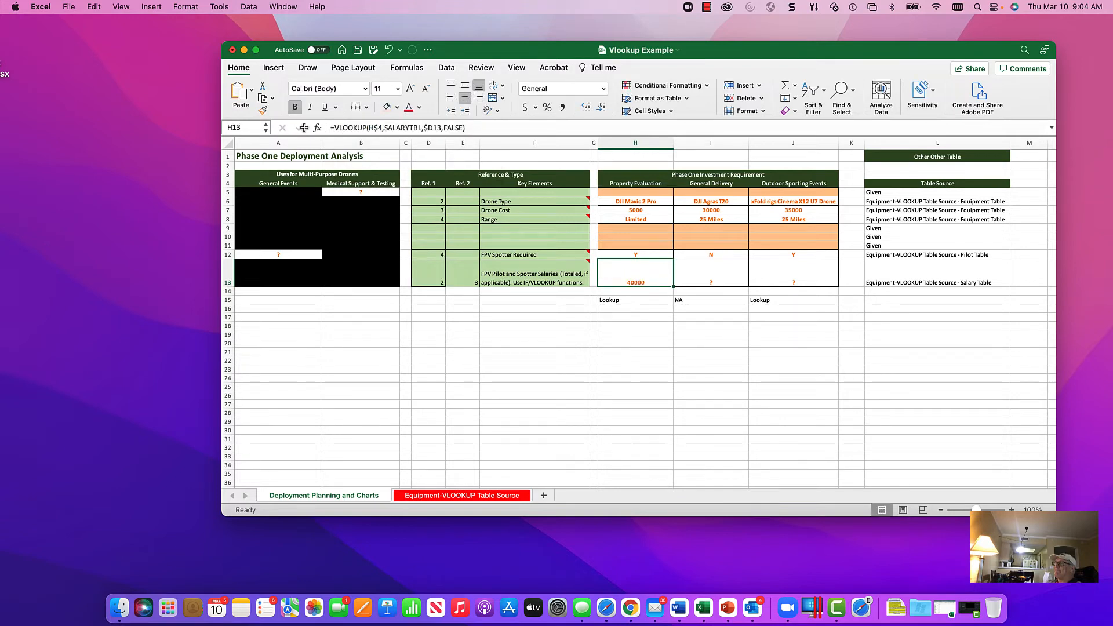
click(629, 308)
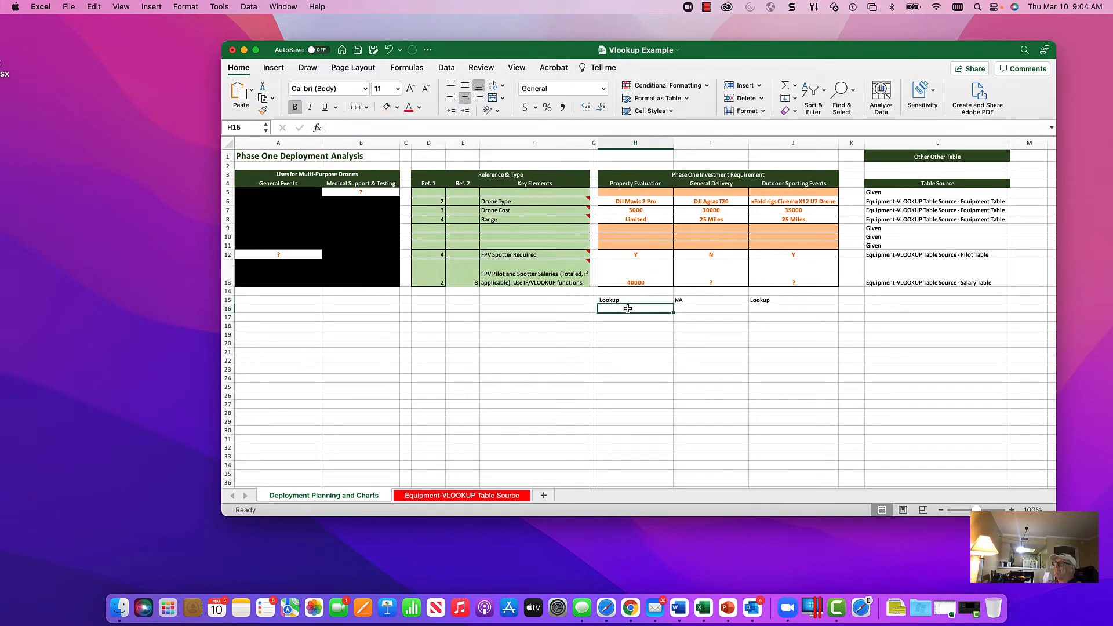
click(382, 127)
right_click(383, 128)
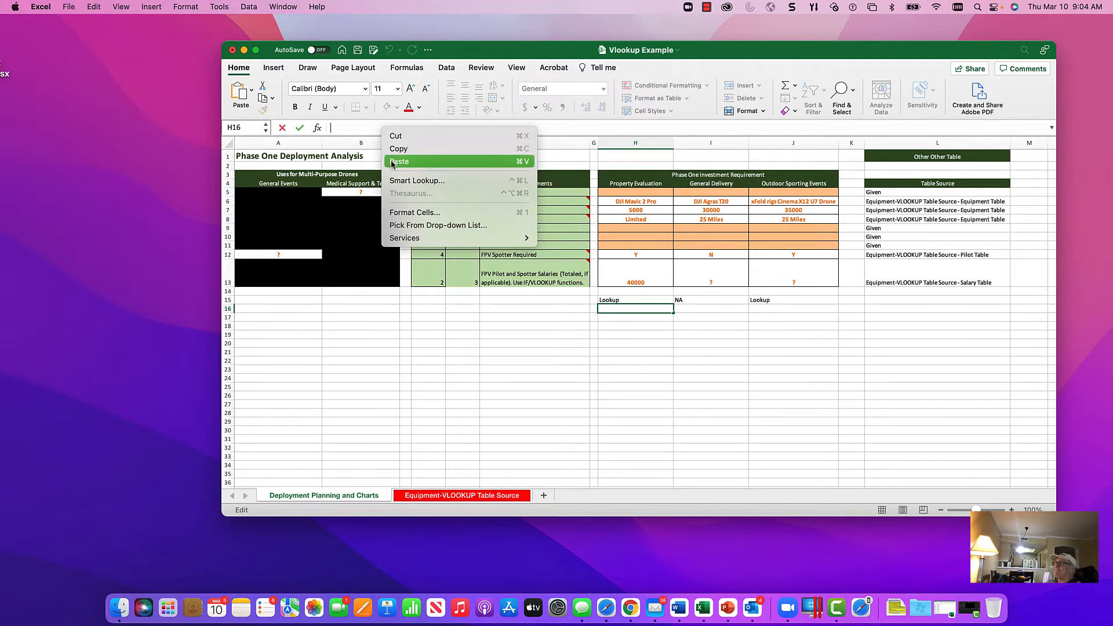
click(394, 162)
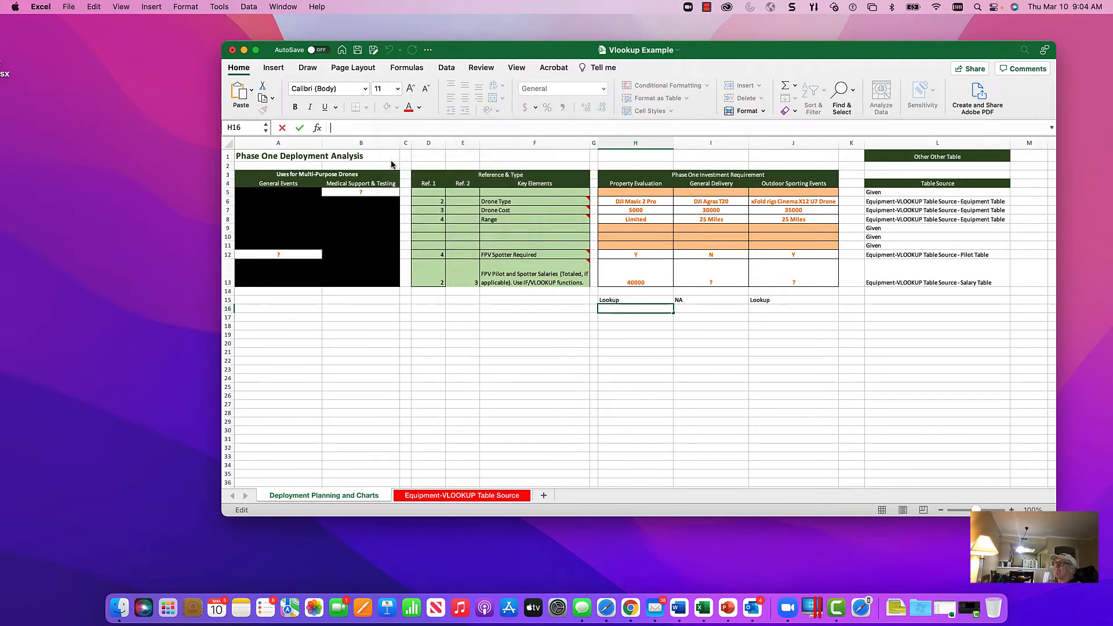
click(299, 127)
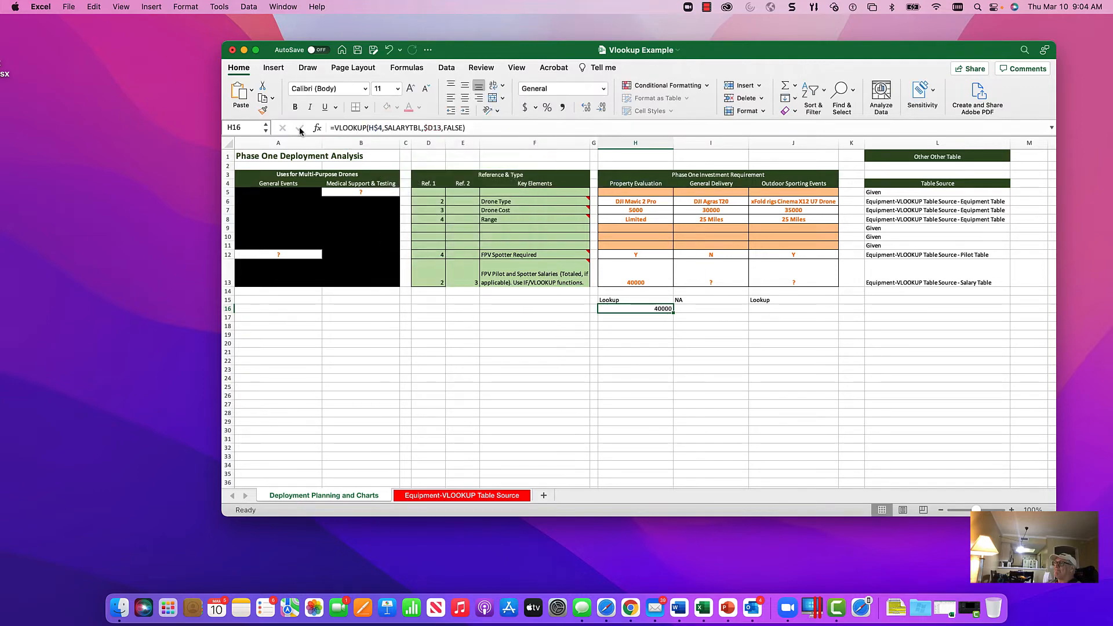
click(623, 274)
click(624, 312)
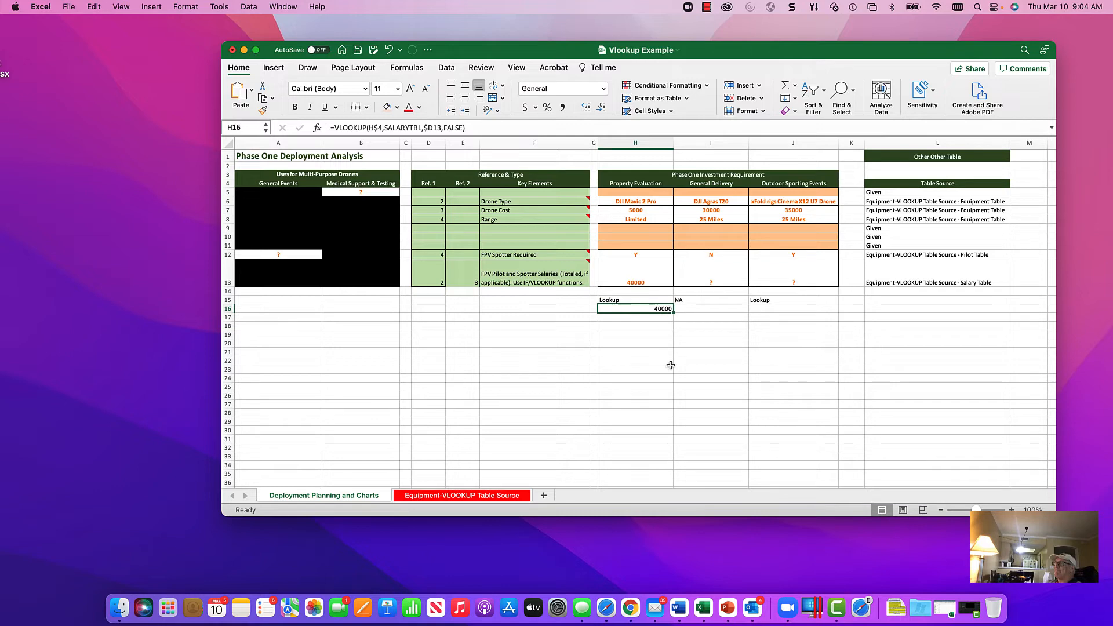
Step: Check the FPV and spotter columns of the Salary Table, and change the column index in the H13 formula to $E13
click(644, 267)
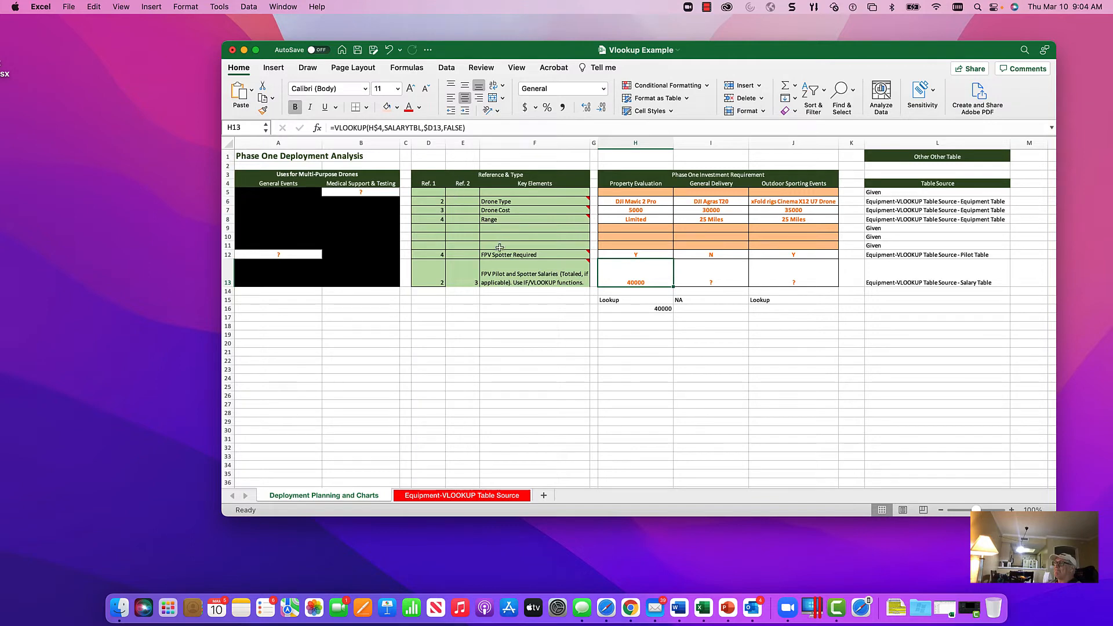
mouse_move(556, 278)
click(437, 495)
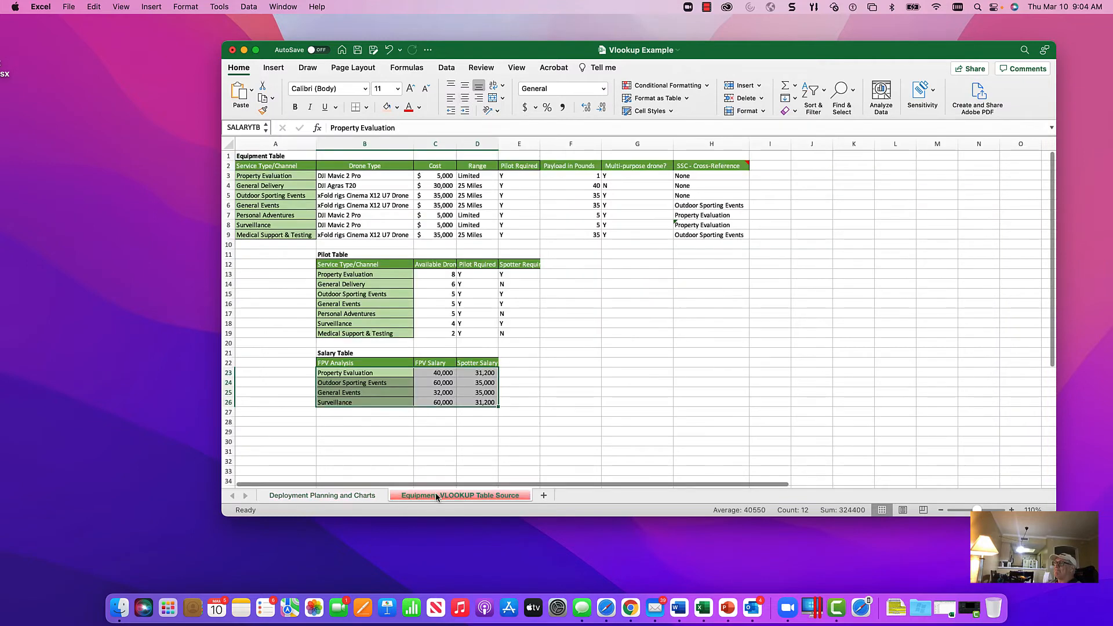
click(440, 365)
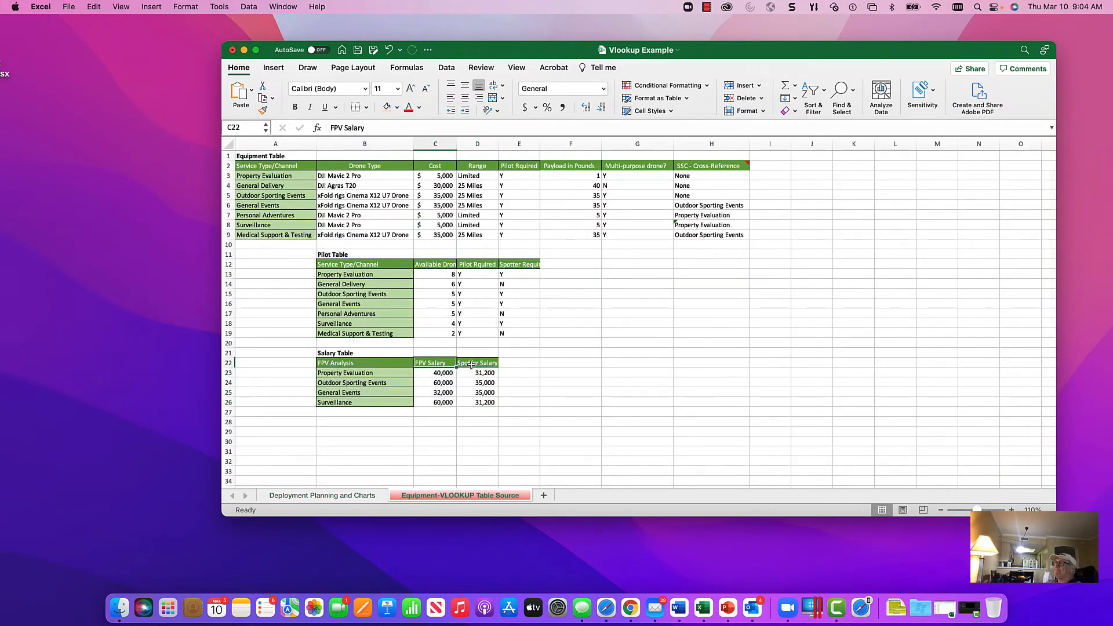
click(373, 495)
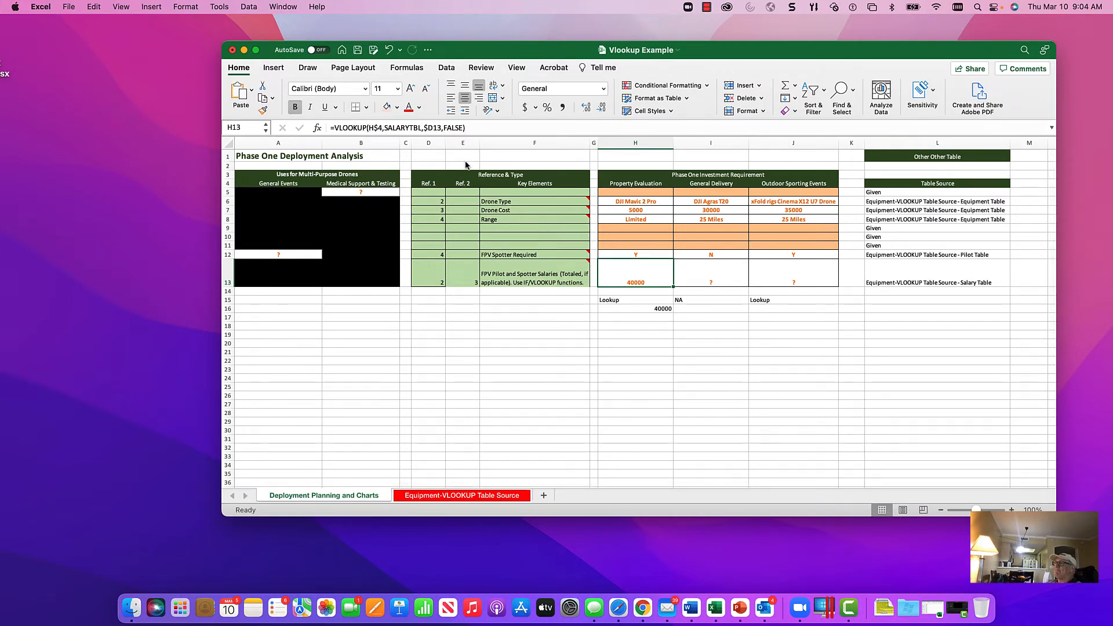
click(435, 128)
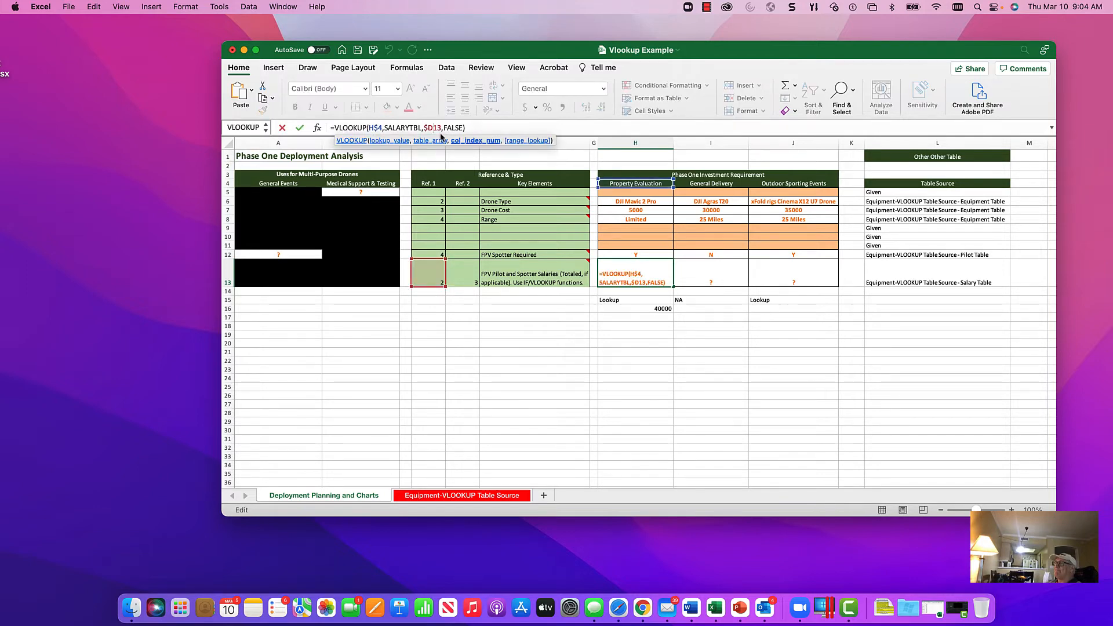
key(BackSpace)
text(e)
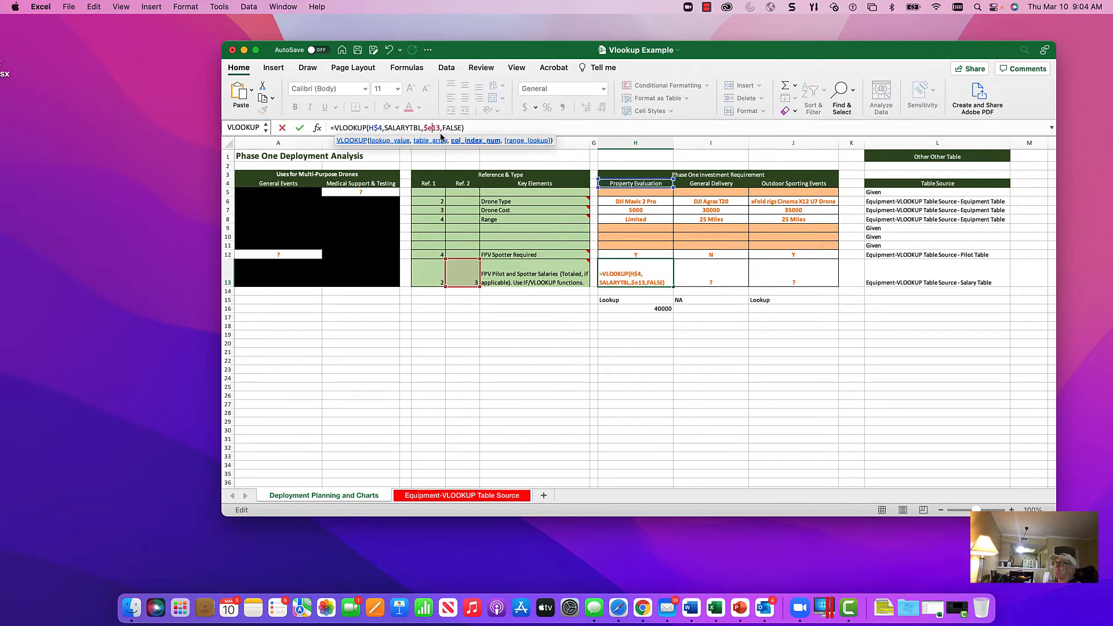
key(Return)
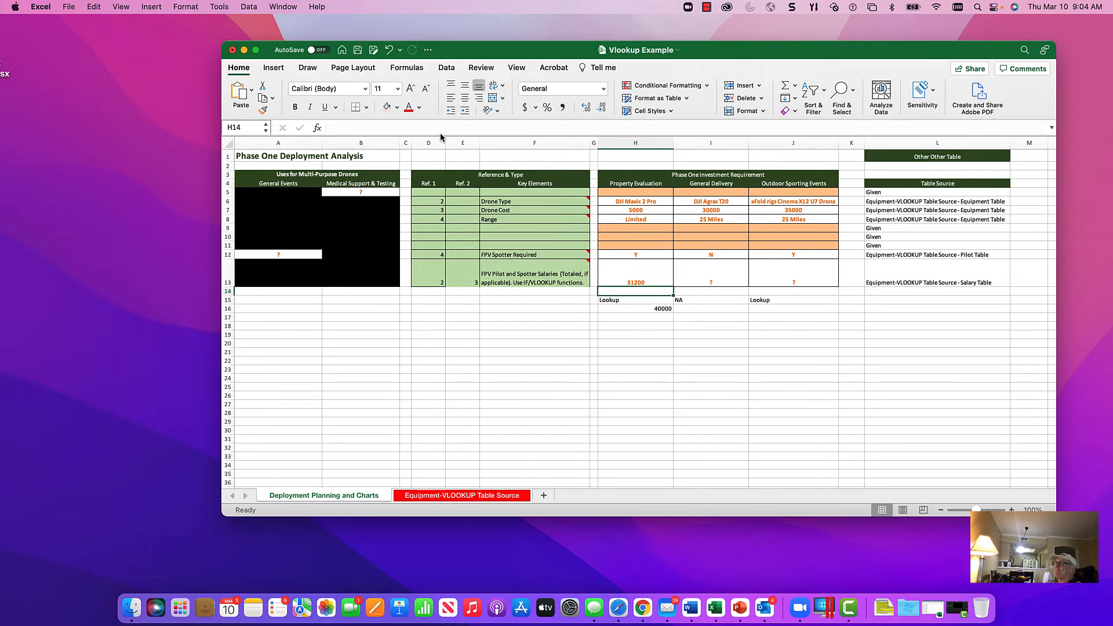
Step: Copy the exact text of the spotter salary formula, =VLOOKUP(H$4,SALARYTBL,$E13,FALSE), from H13 into H17
key(Up)
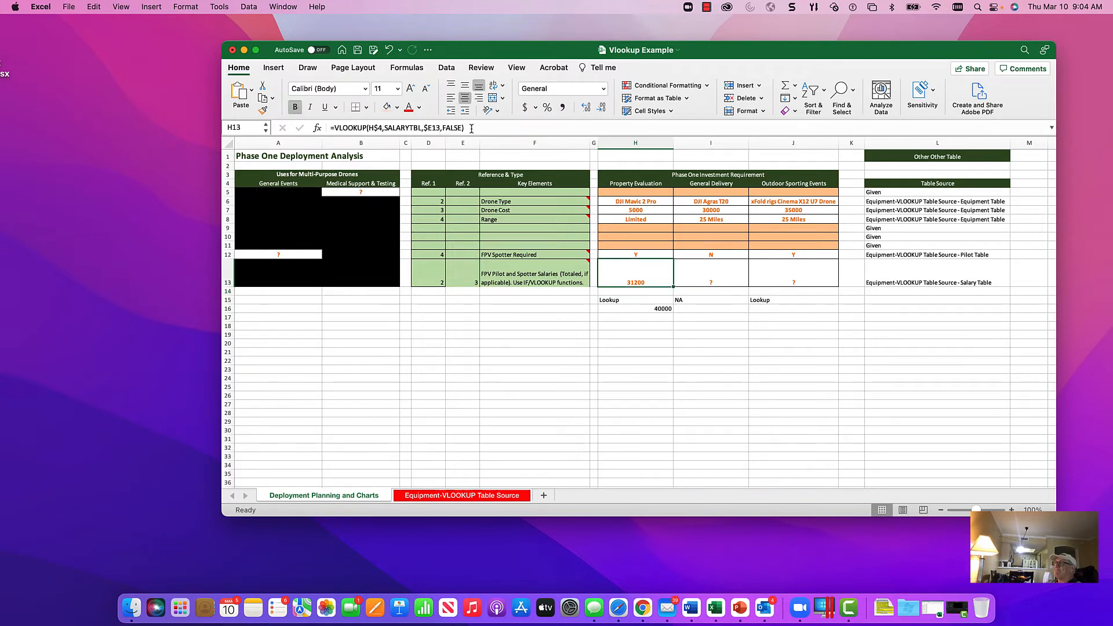
drag(471, 128, 328, 128)
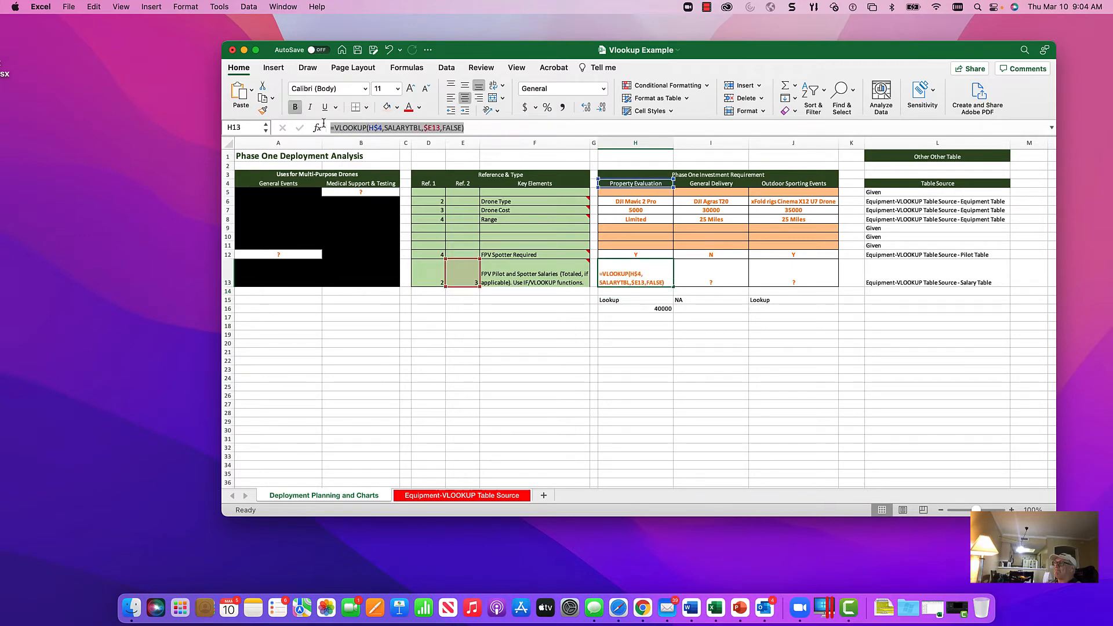
right_click(427, 128)
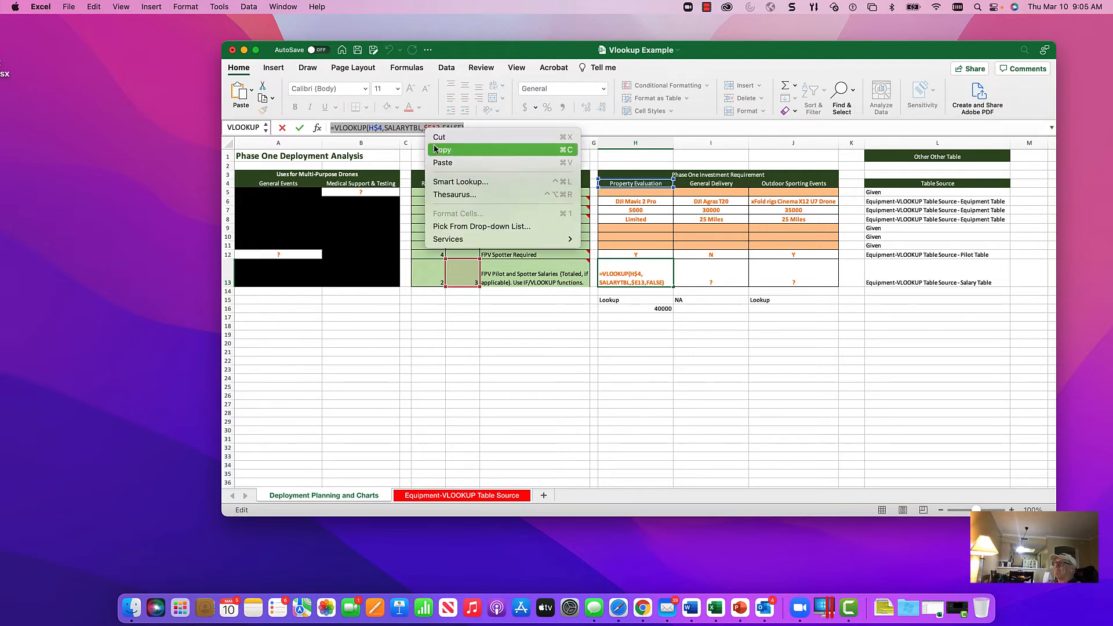
click(439, 150)
key(Escape)
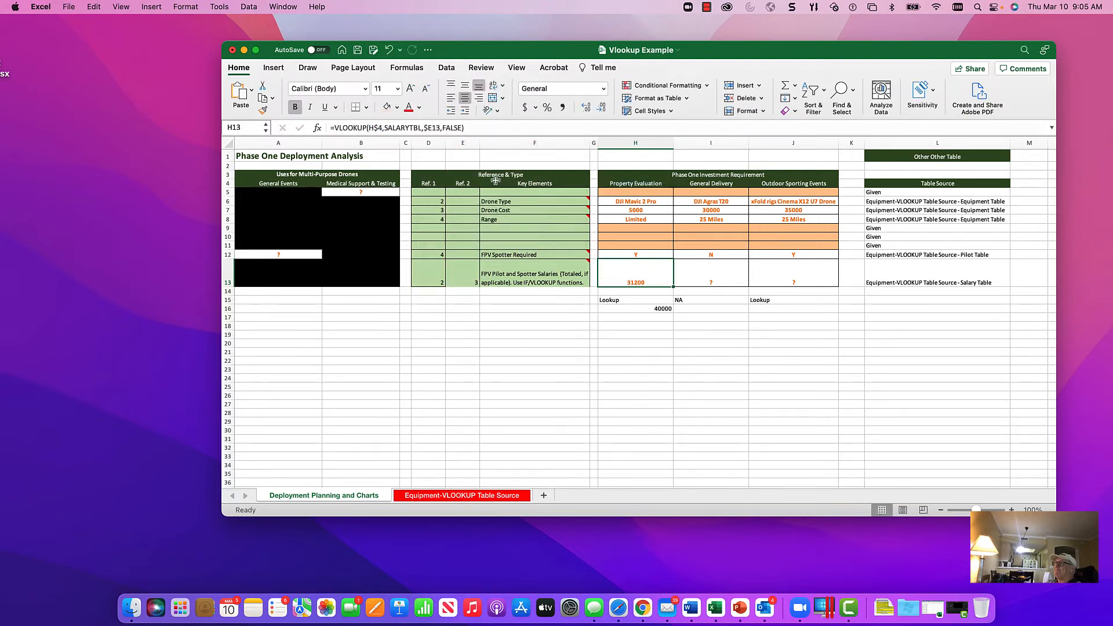
click(643, 317)
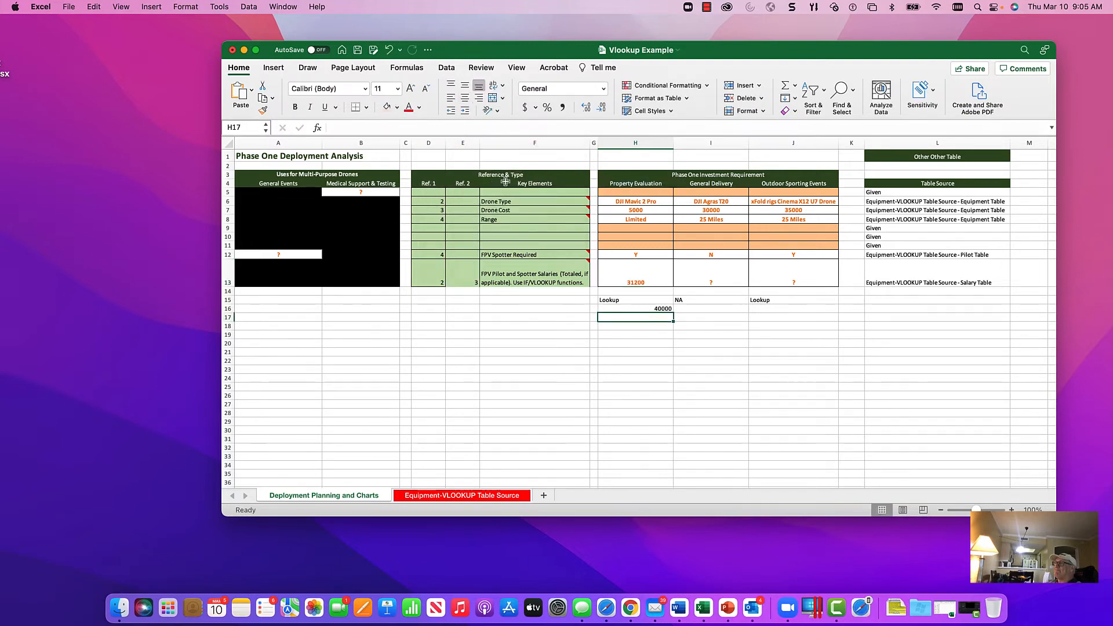
click(472, 130)
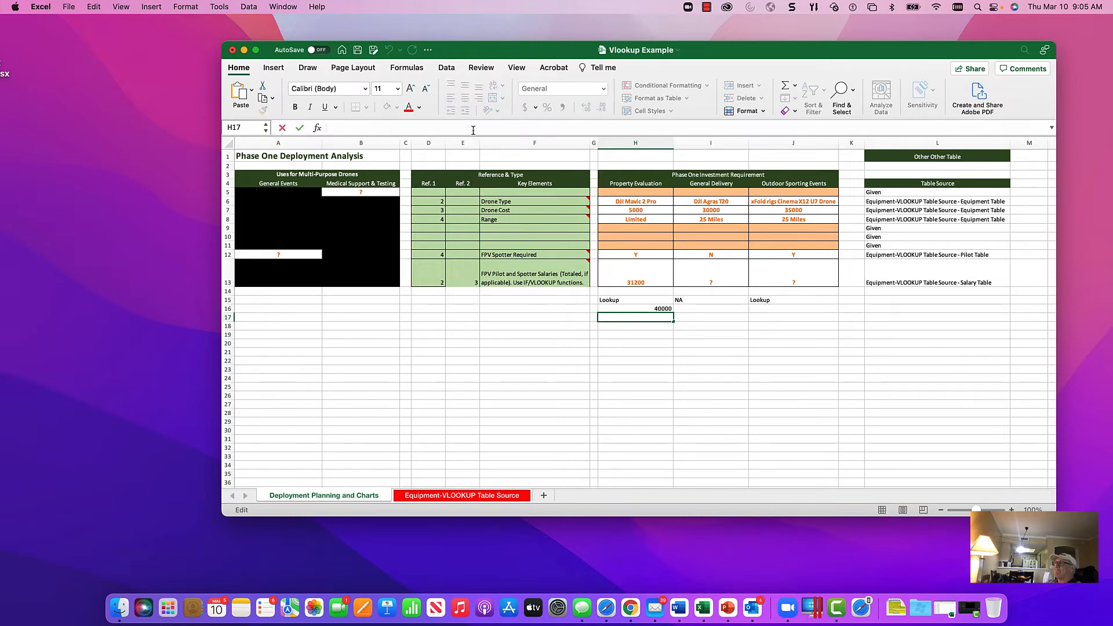
key(super+v)
key(Return)
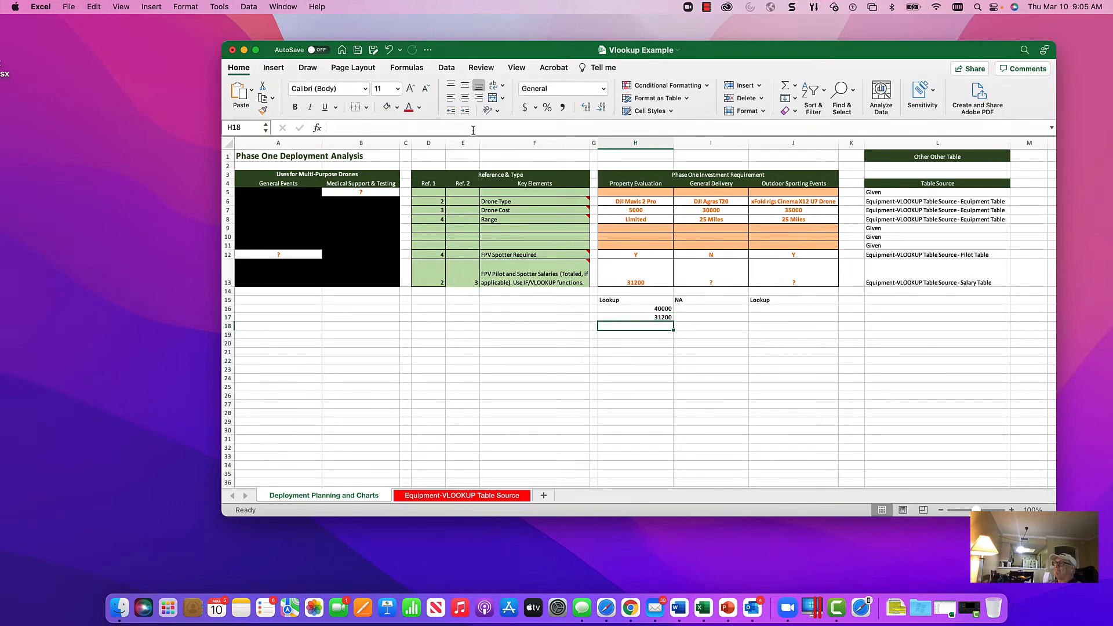
Step: Review the trial formulas in H15, H16 and H17 that make up the combined salary formula
key(Up)
key(Up)
key(Up)
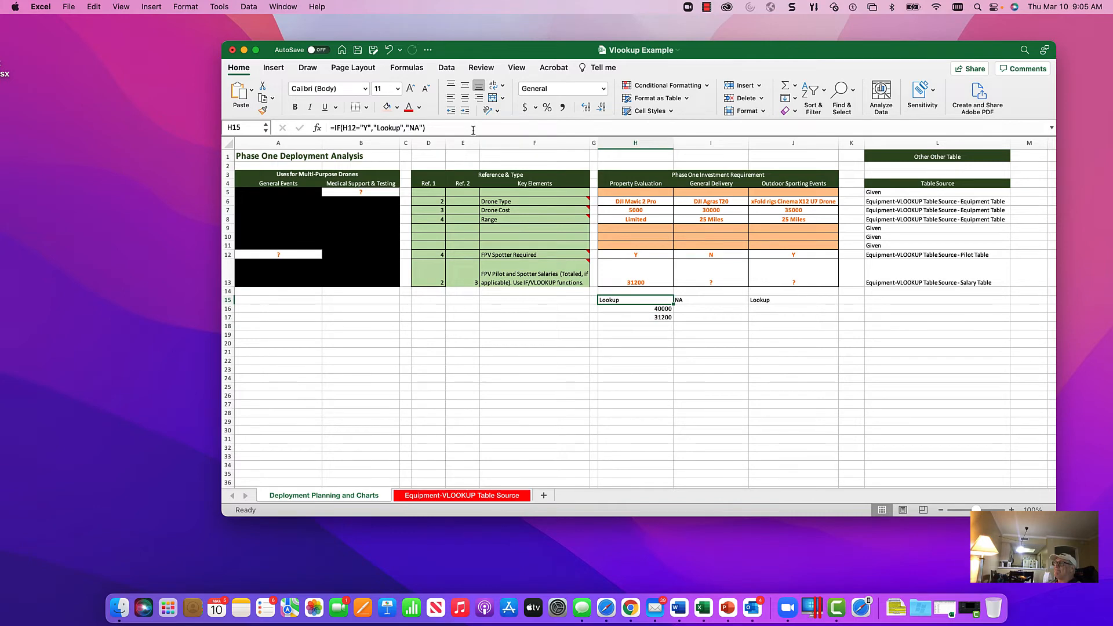
key(Down)
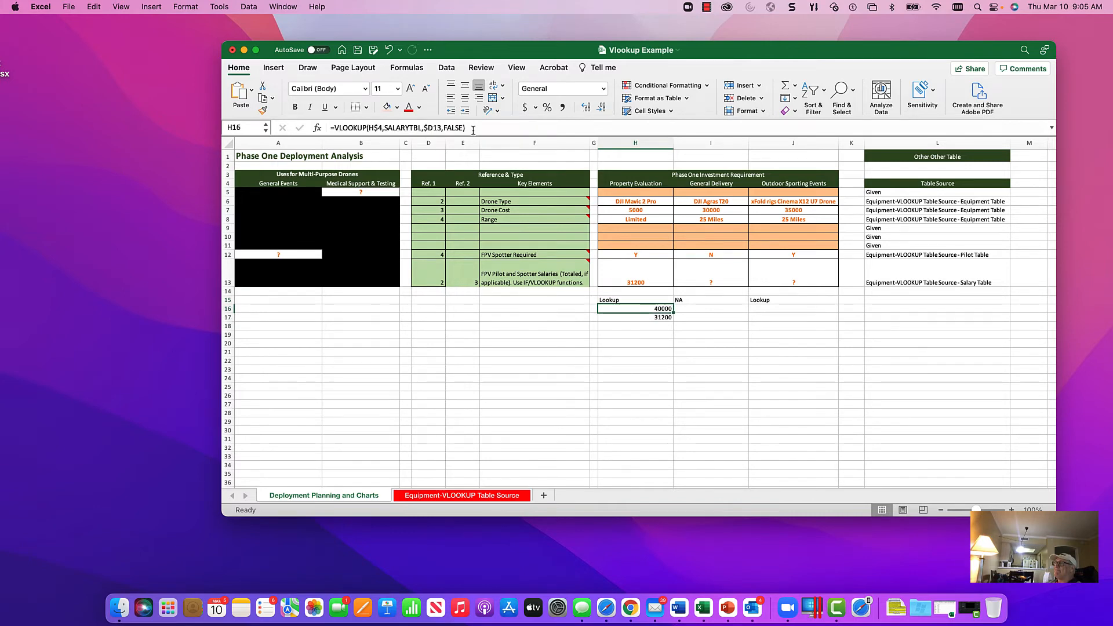
key(Down)
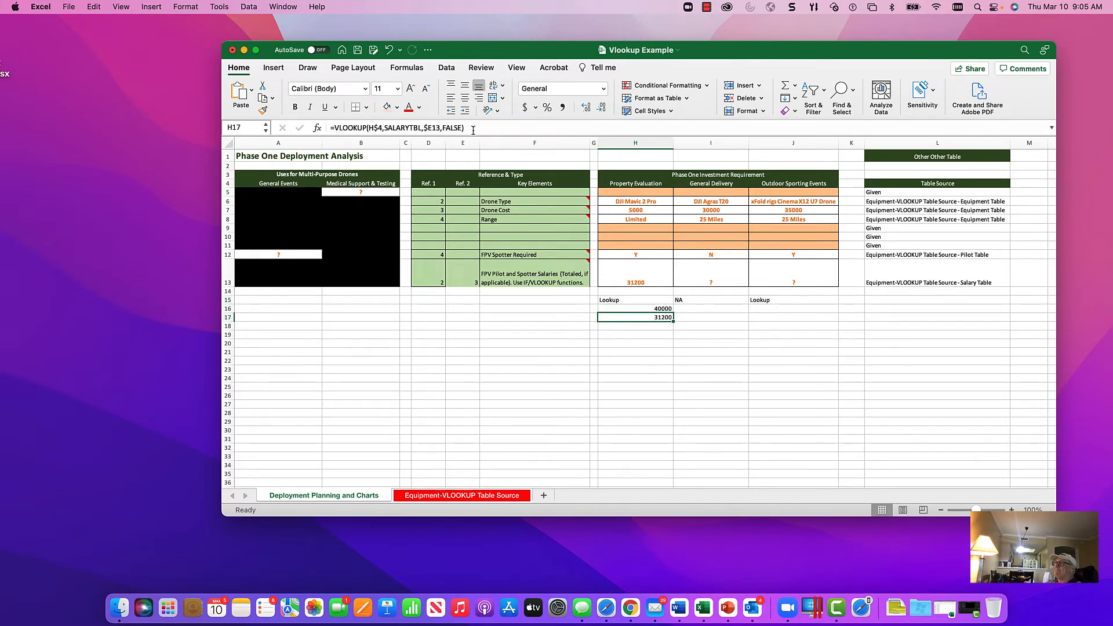
key(Up)
key(Up)
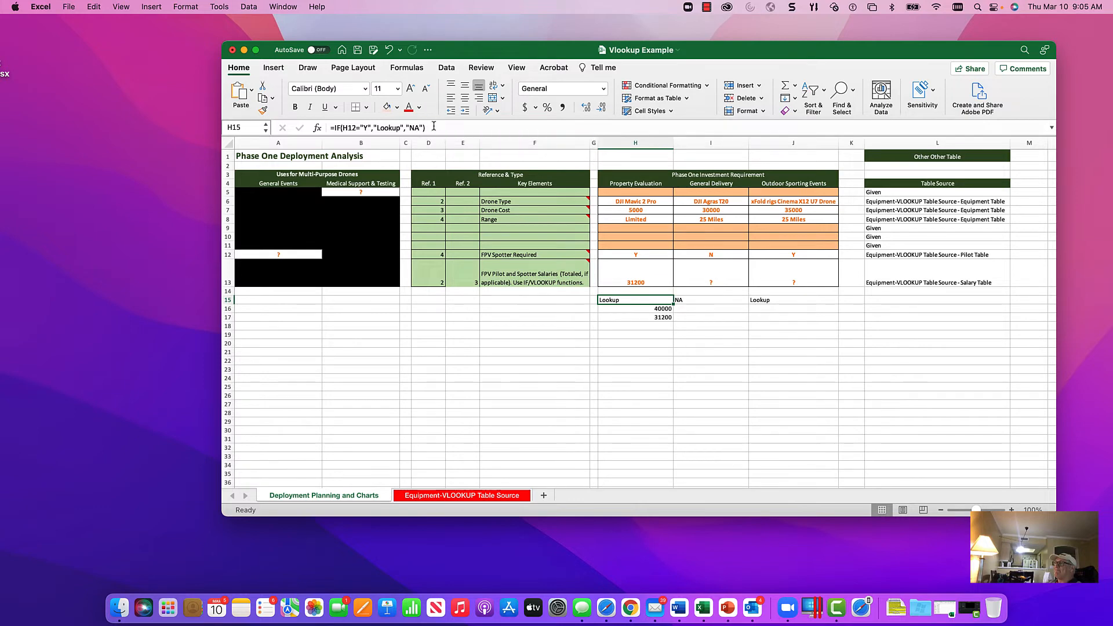
Step: Replace the H13 formula with the exact text of the H15 trial formula, =IF(H12="Y","Lookup","NA")
drag(433, 127, 329, 128)
right_click(350, 127)
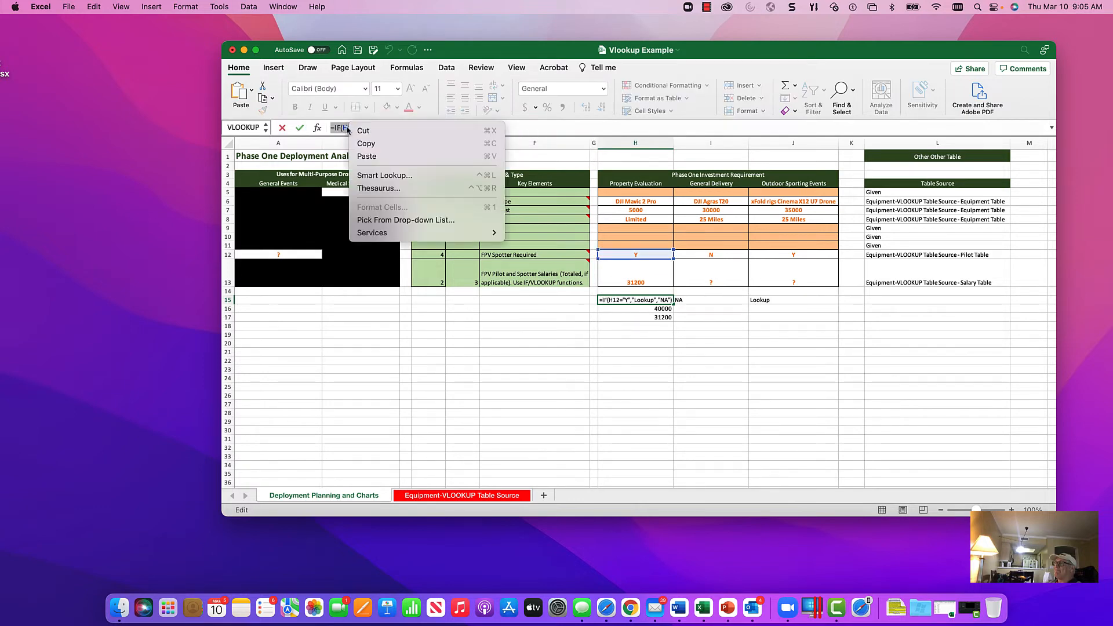
click(355, 145)
click(282, 128)
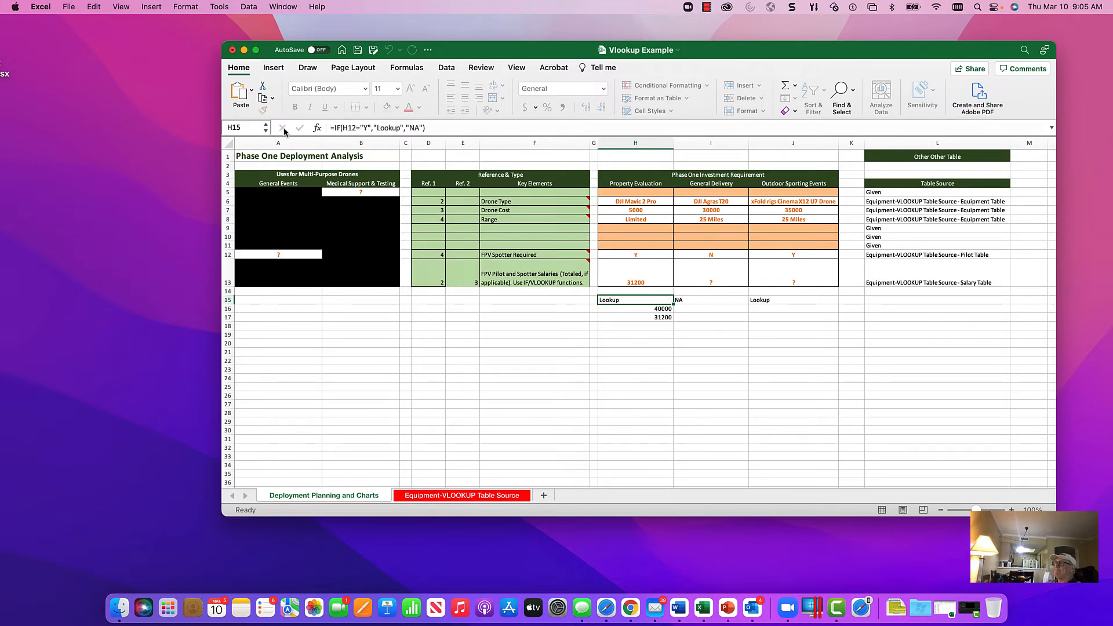
click(631, 282)
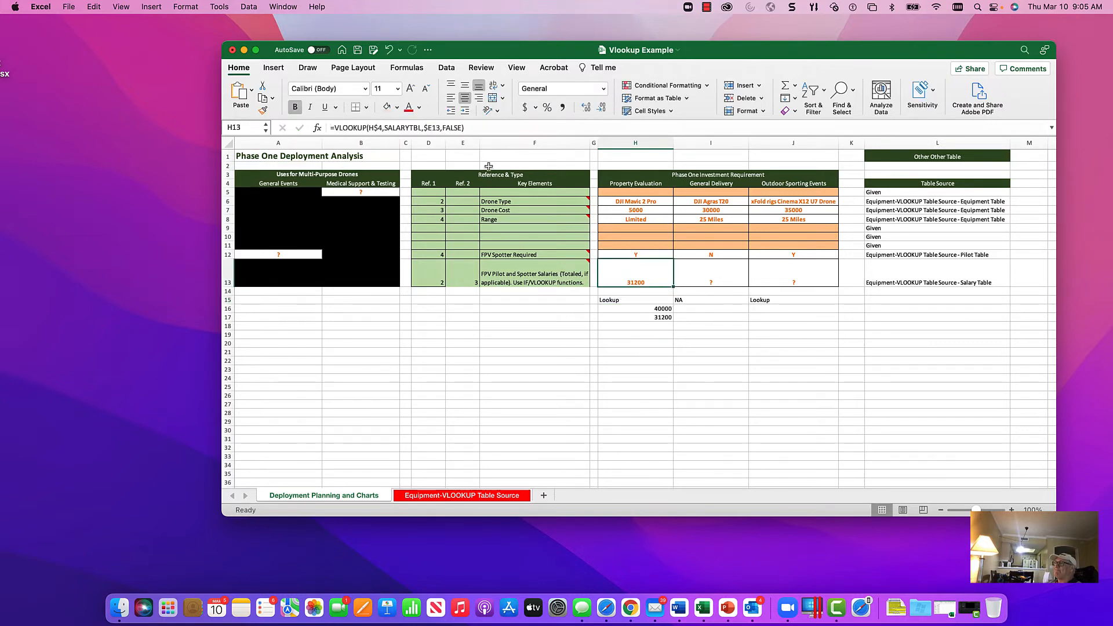
drag(464, 127, 329, 128)
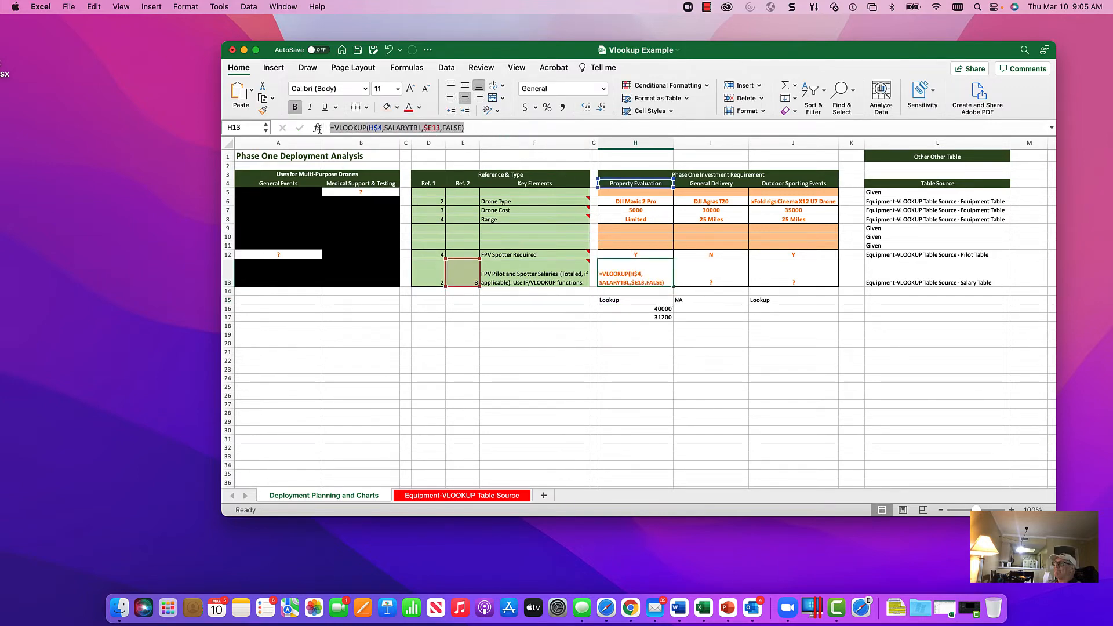
right_click(340, 124)
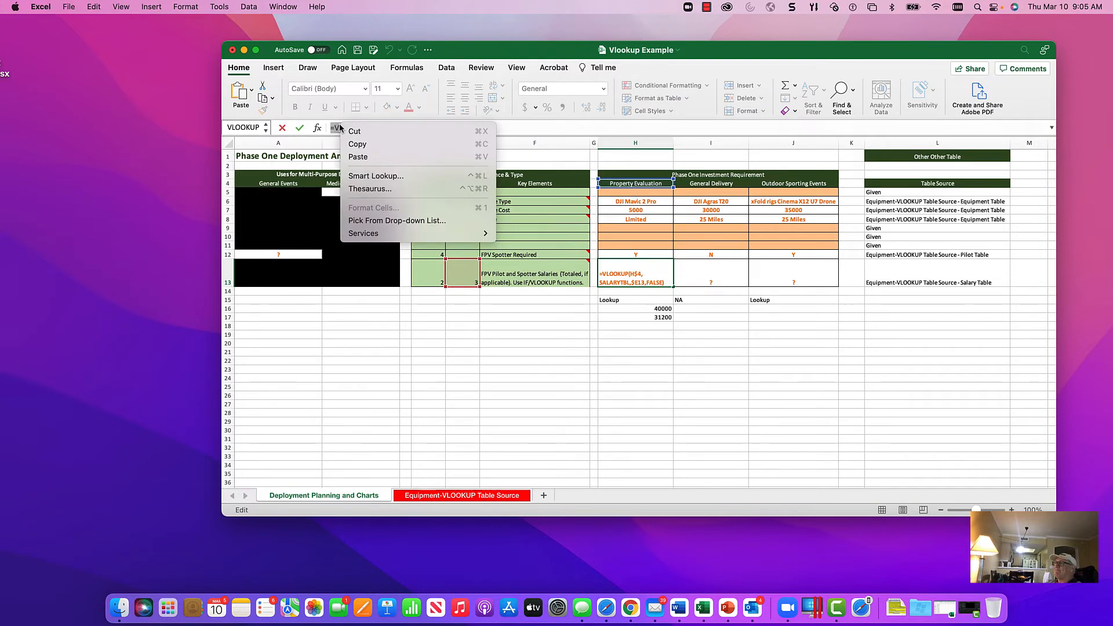
click(359, 156)
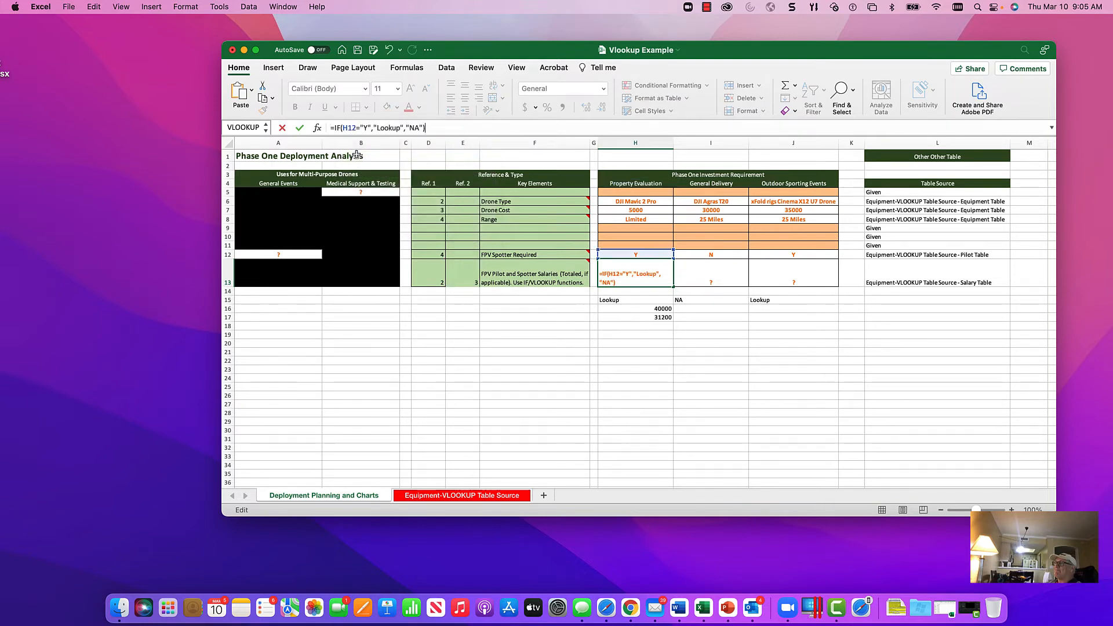
key(Return)
click(650, 275)
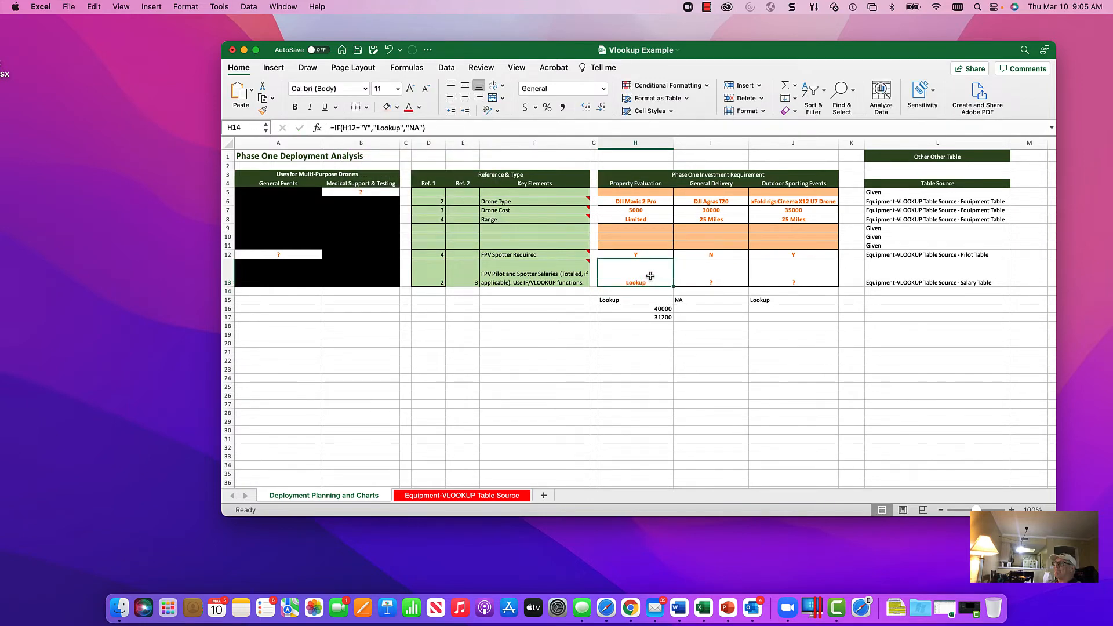
Step: Copy the pilot salary formula text from H16 without its equals sign, leaving H16 as it is
click(655, 309)
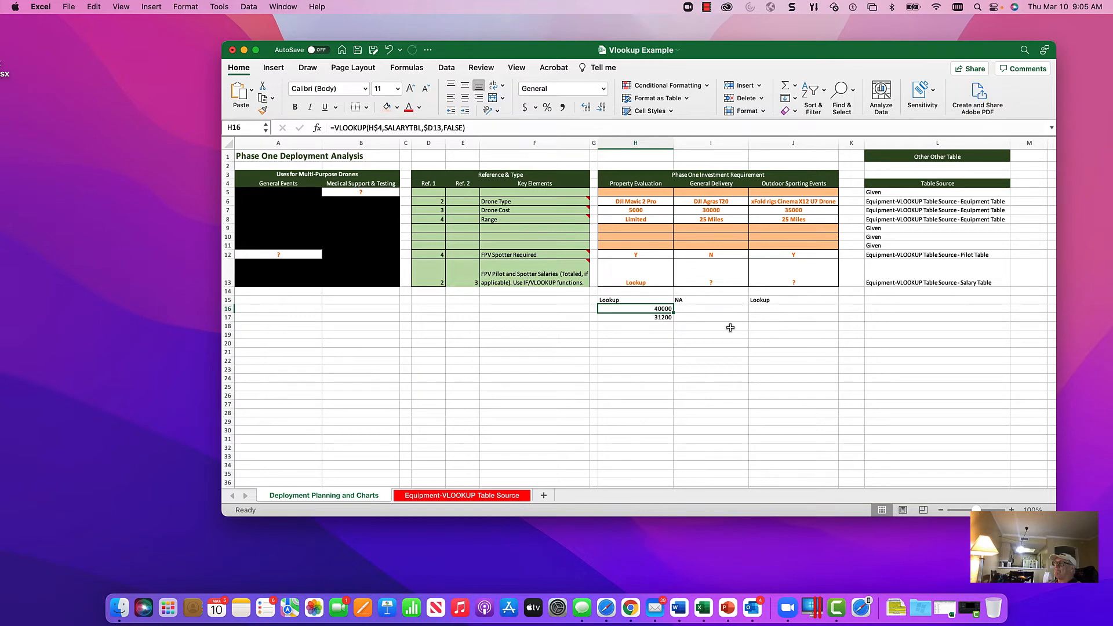
drag(485, 126, 330, 123)
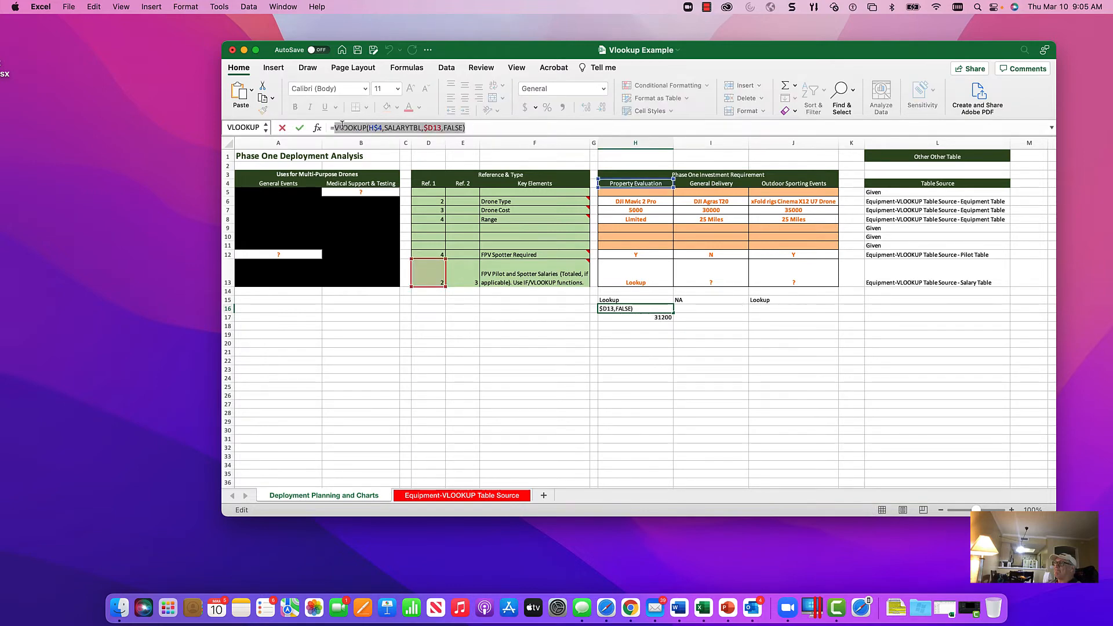
right_click(348, 127)
click(353, 148)
click(282, 127)
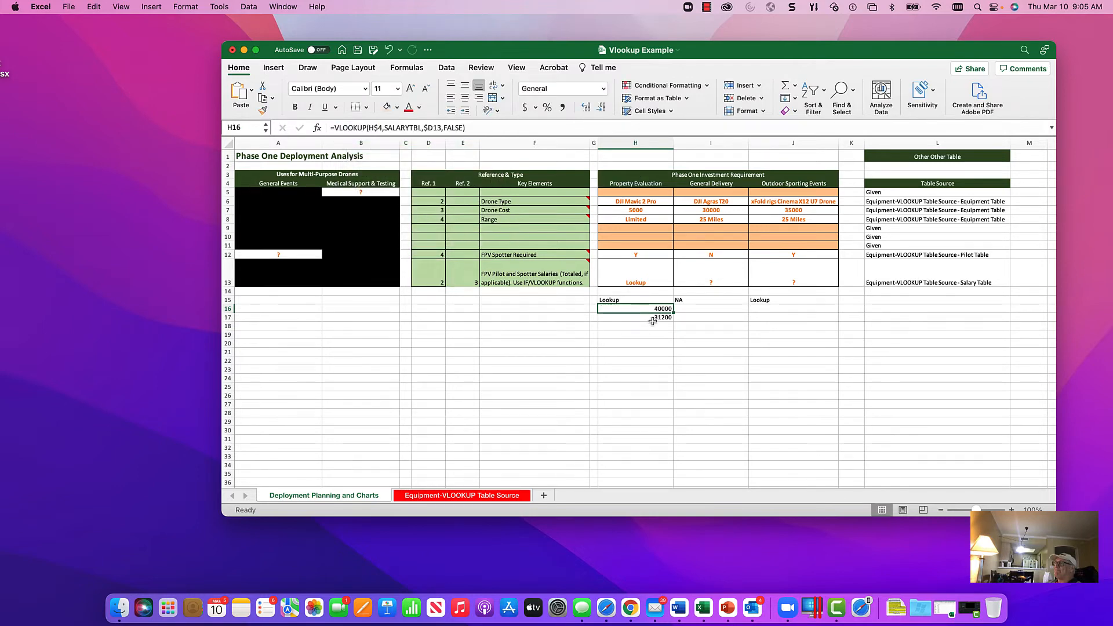
Step: Replace the "Lookup" text in the H13 IF formula with the copied VLOOKUP(H$4,SALARYTBL,$D13,FALSE)
click(637, 275)
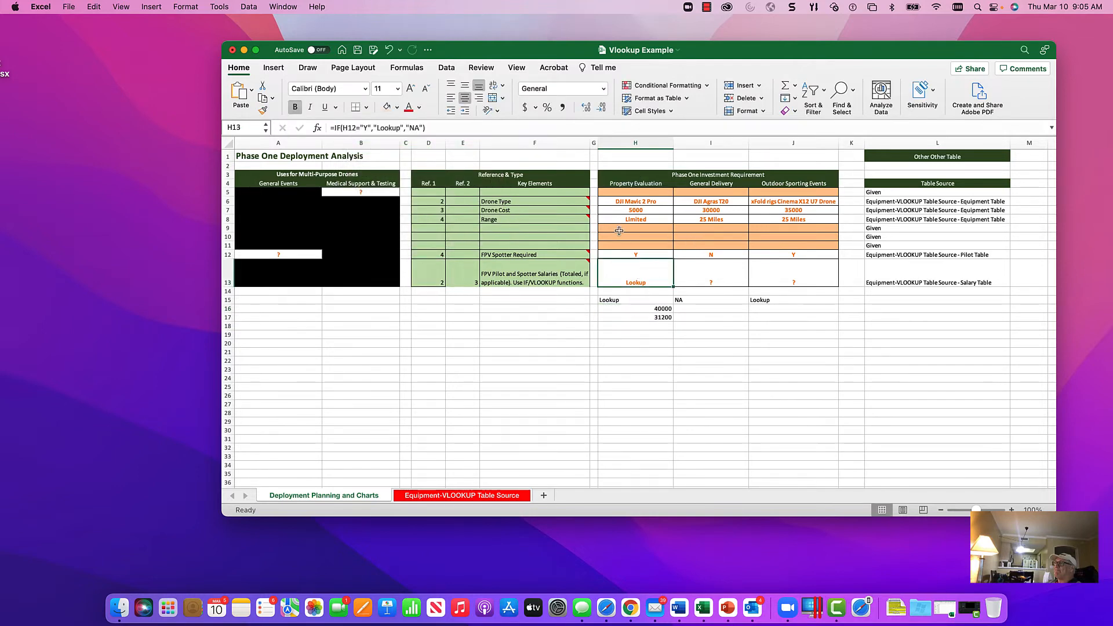
click(402, 127)
key(BackSpace)
key(BackSpace)
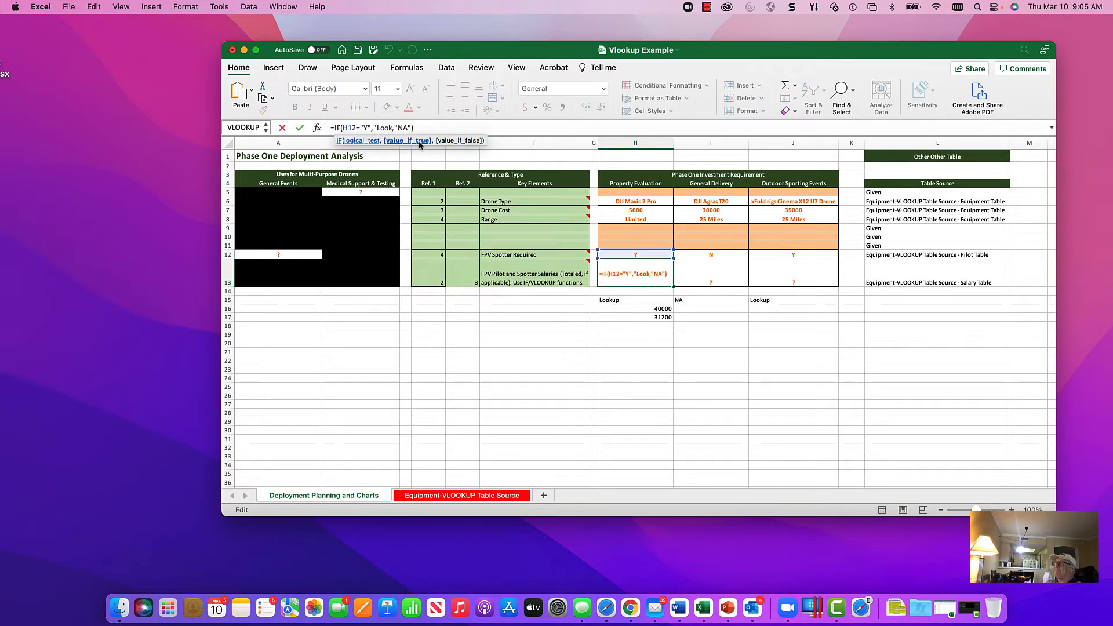
key(BackSpace)
key(BackSpace)
key(BackSpace)
key(BackSpace)
key(BackSpace)
key(BackSpace)
key(super+v)
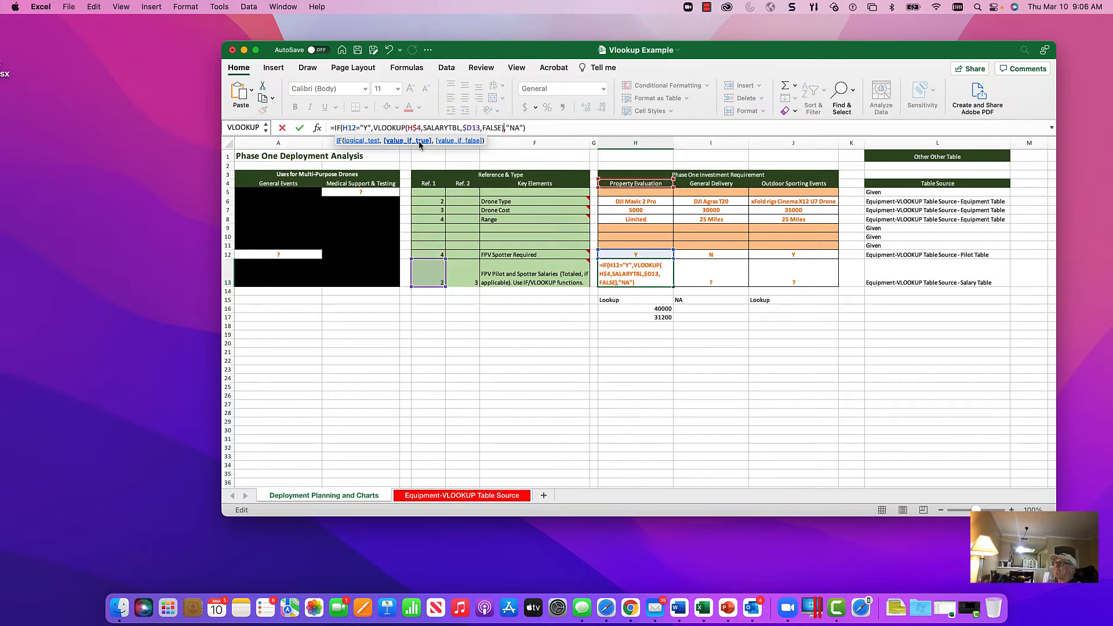
key(Return)
key(Up)
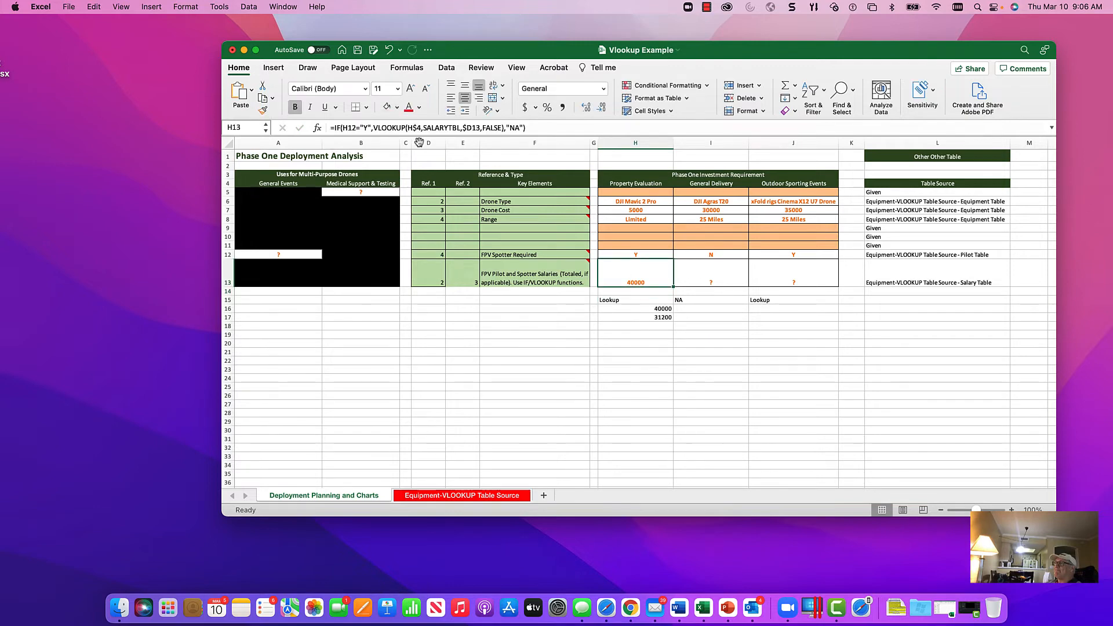
Step: Copy the spotter salary formula text, VLOOKUP(H$4,SALARYTBL,$E13,FALSE), from H17 without its equals sign
click(655, 317)
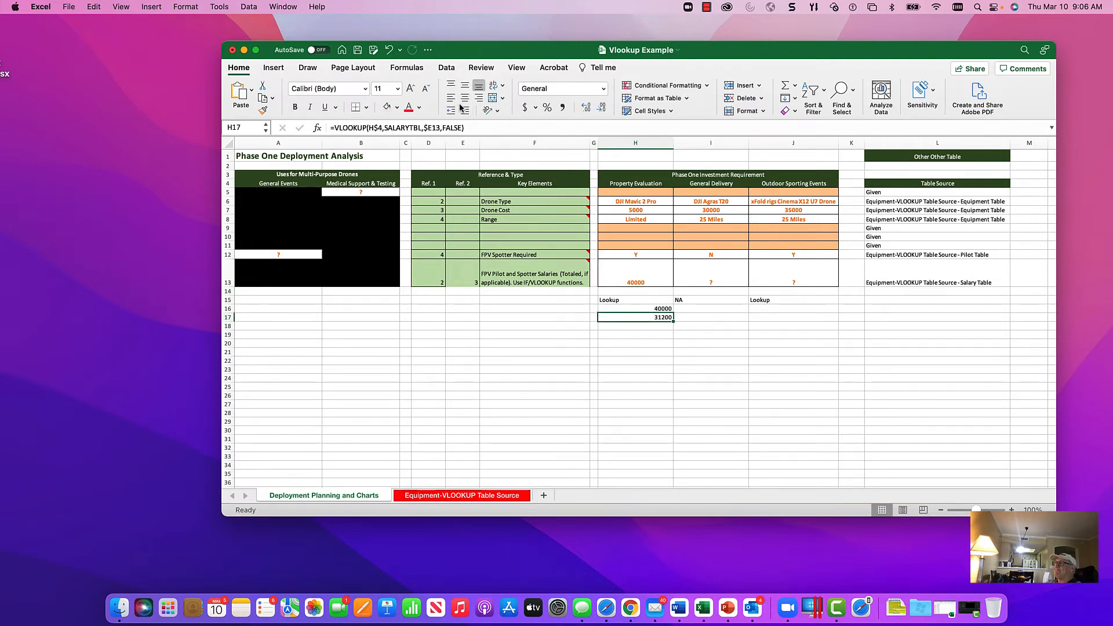
click(480, 128)
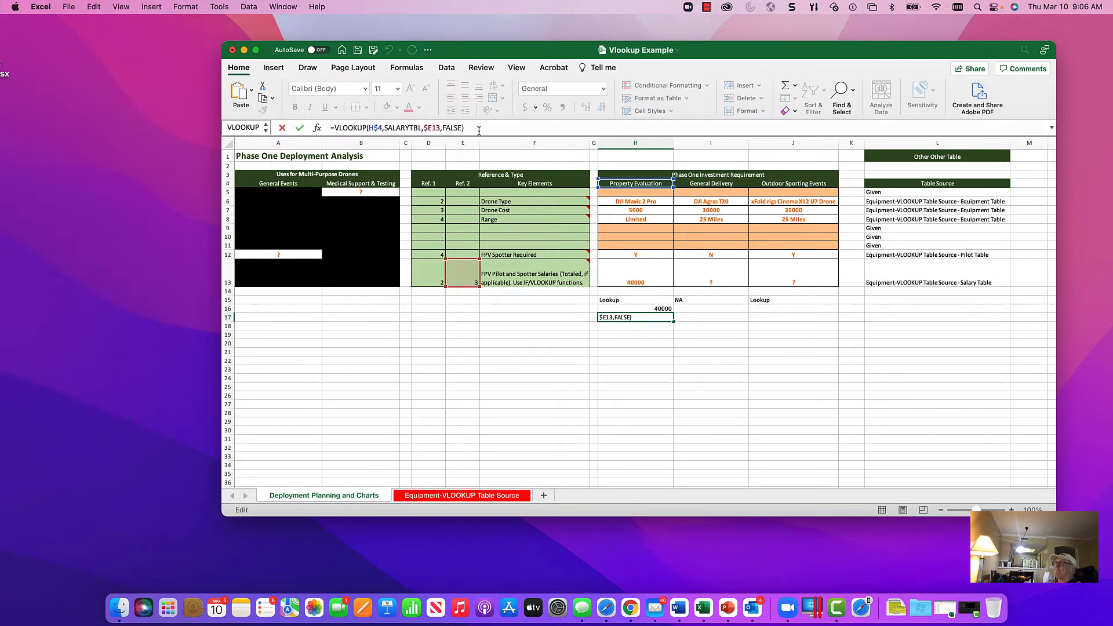
key(shift+Left)
key(shift+Left)
key(shift+Left)
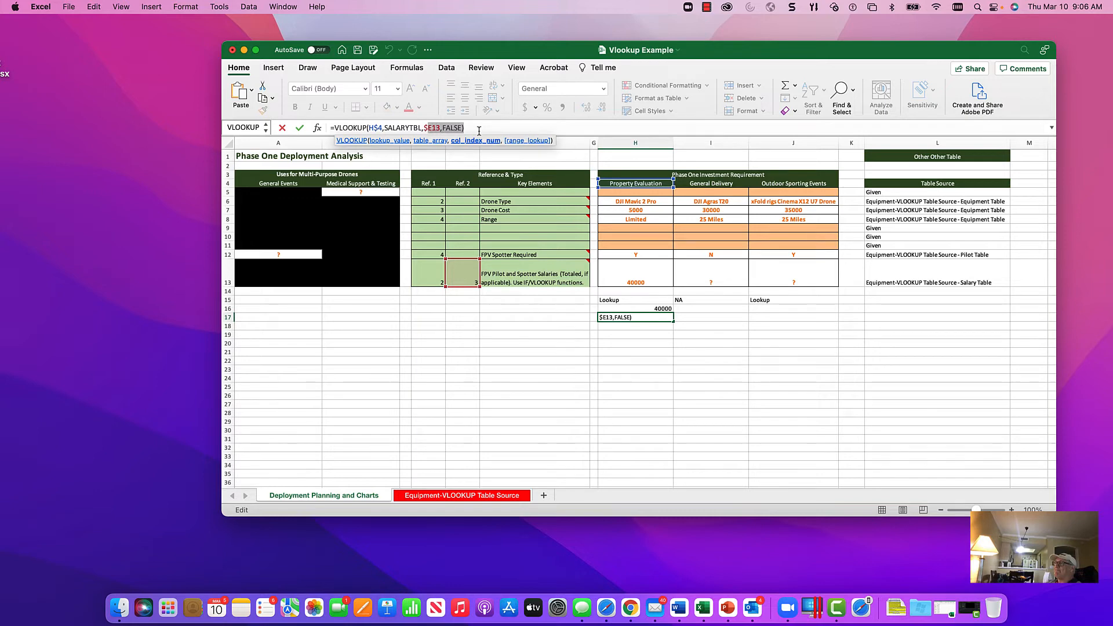
key(shift+Left)
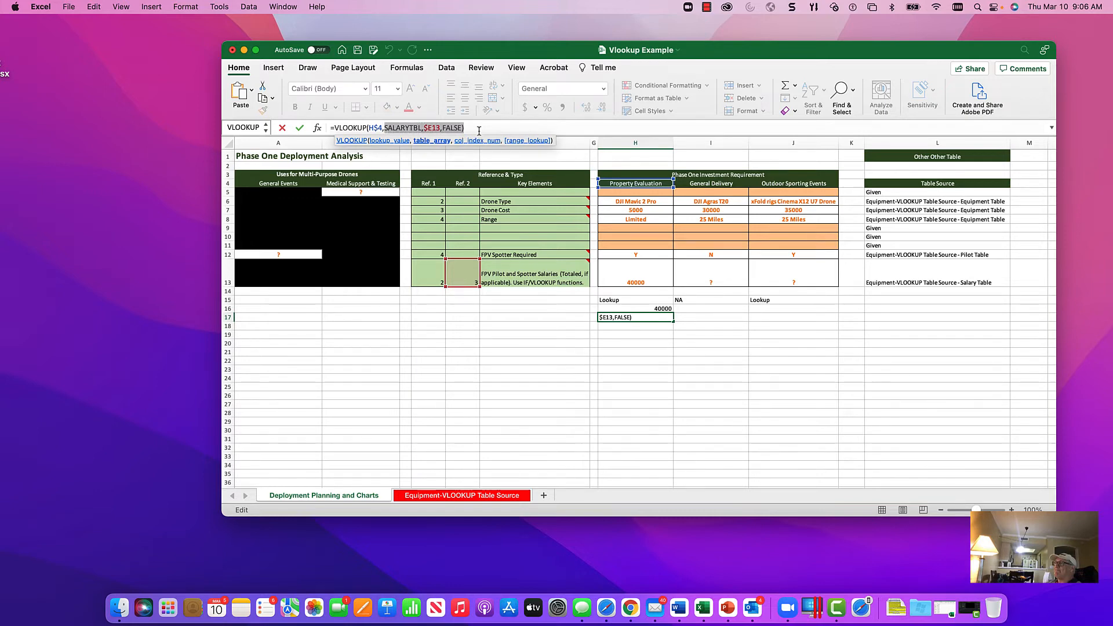
key(shift+Left)
key(shift+Left)
key(shift+Left)
key(shift+Left)
key(shift+Left)
key(shift+Left)
key(shift+Left)
key(shift+Left)
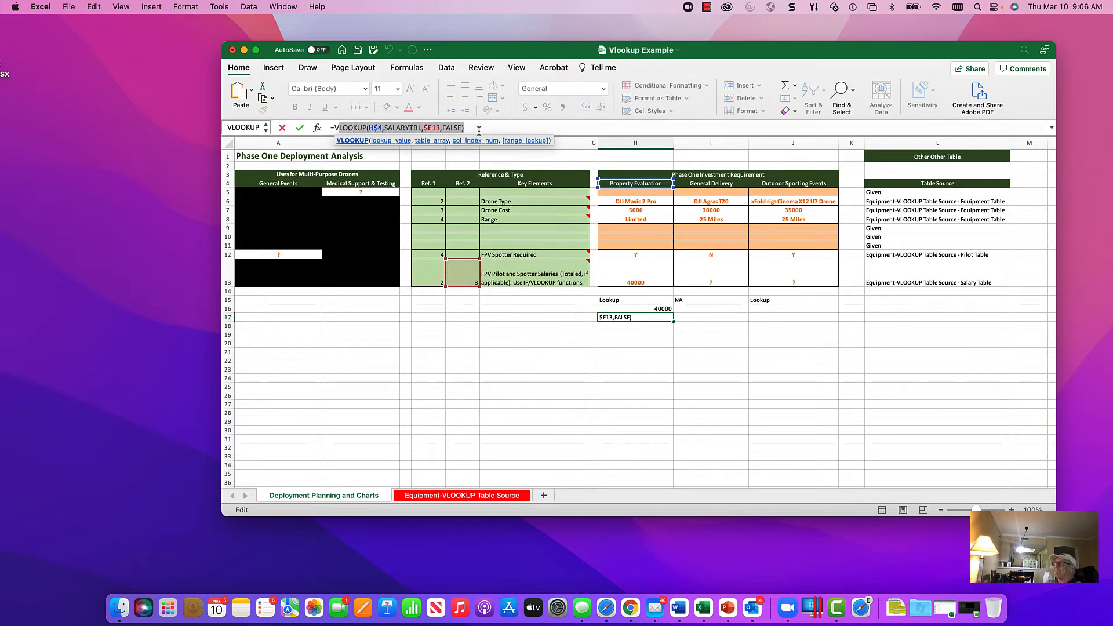
key(shift+Left)
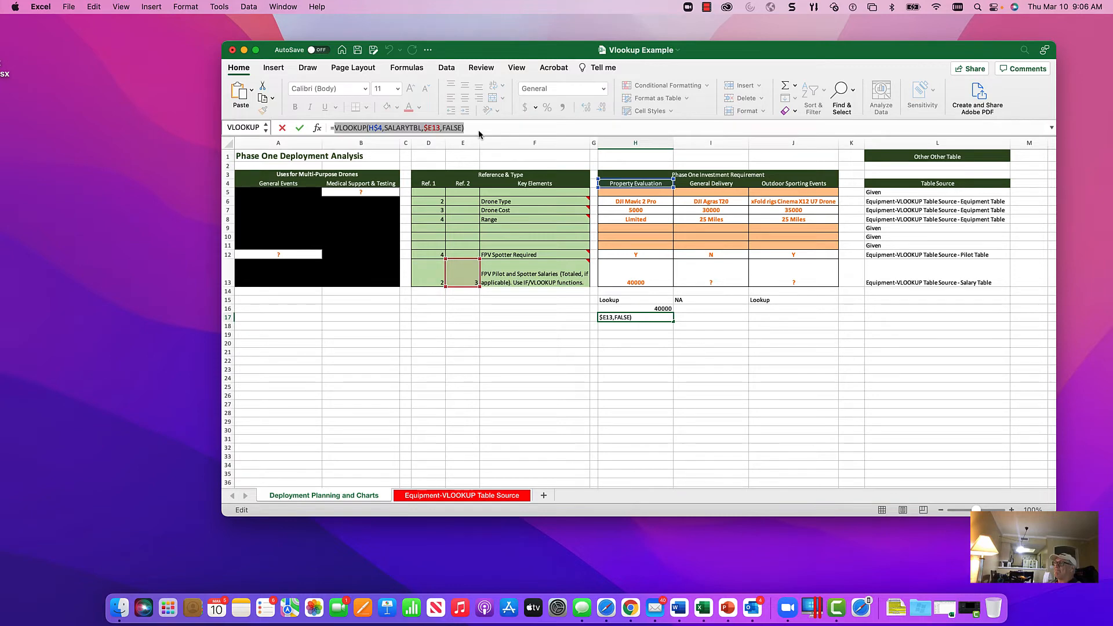
click(282, 128)
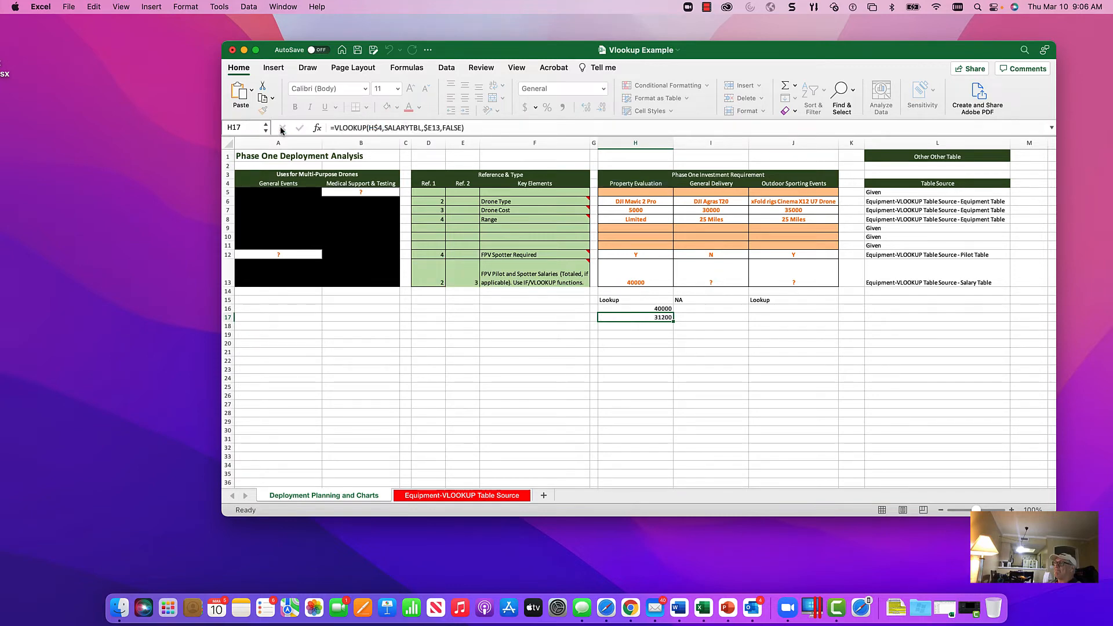
Step: Add +VLOOKUP(H$4,SALARYTBL,$E13,FALSE) after the first VLOOKUP in H13, and check the total against the sum of H16:H17
click(649, 283)
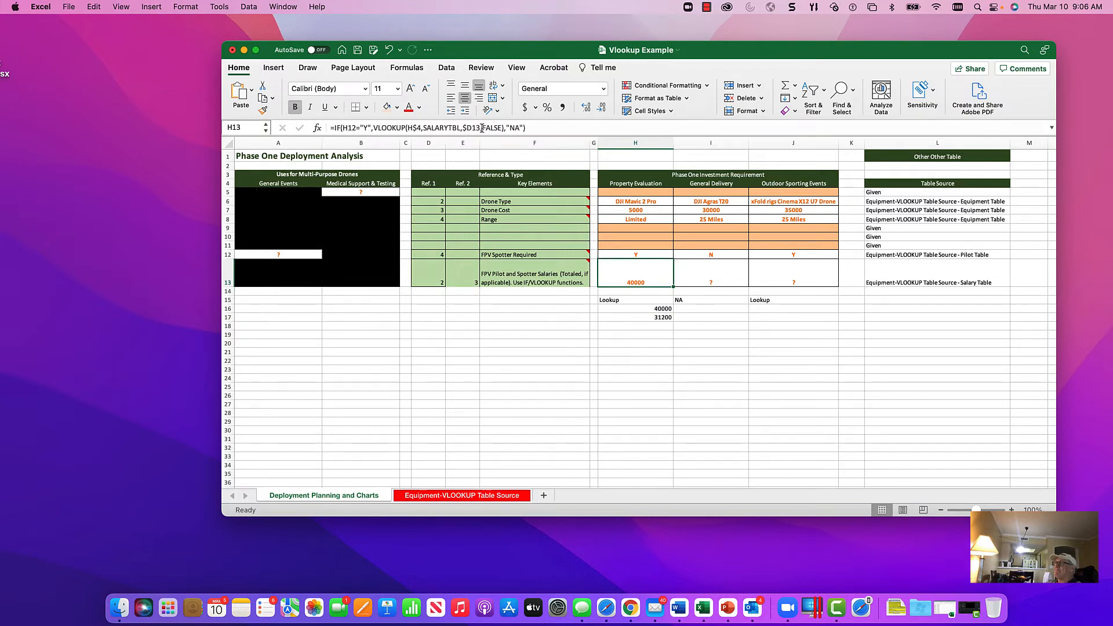
click(480, 129)
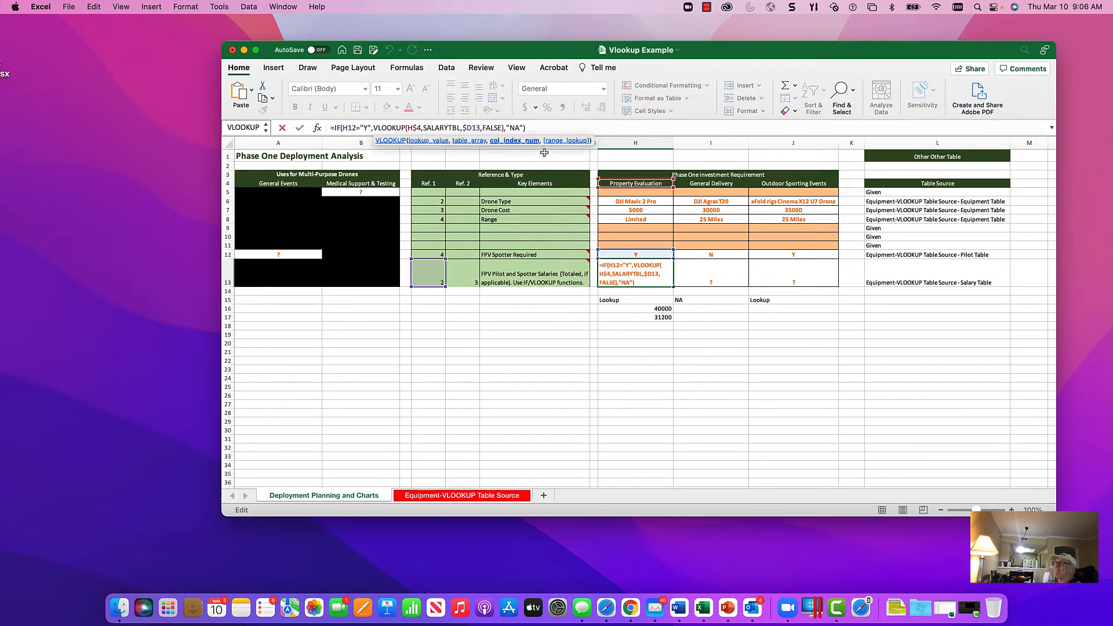
key(Right)
key(Right)
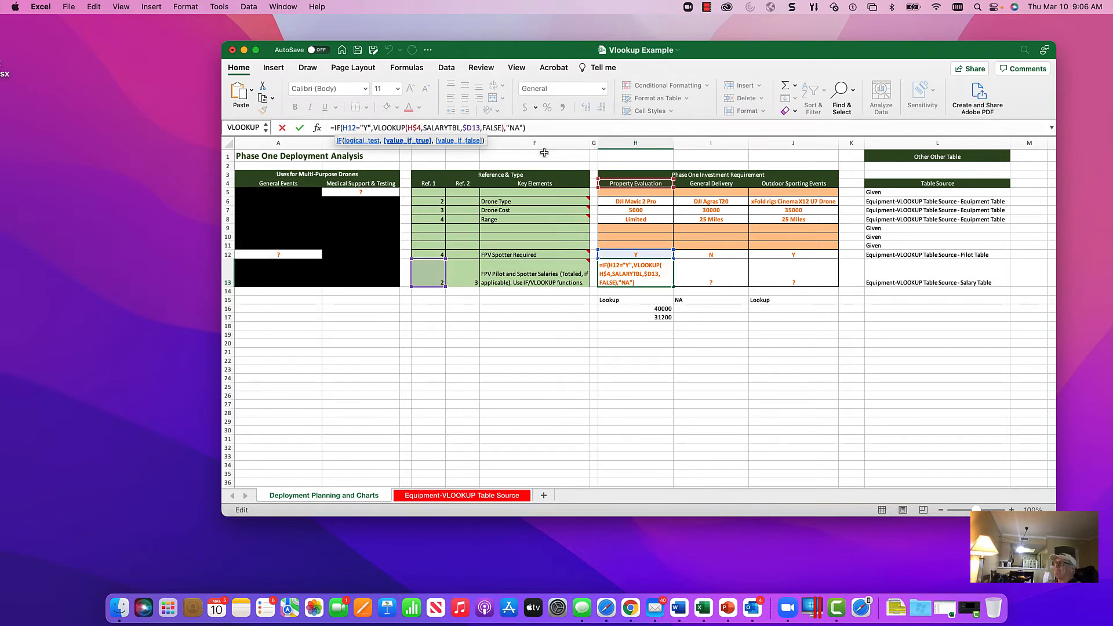
text(+)
key(super+v)
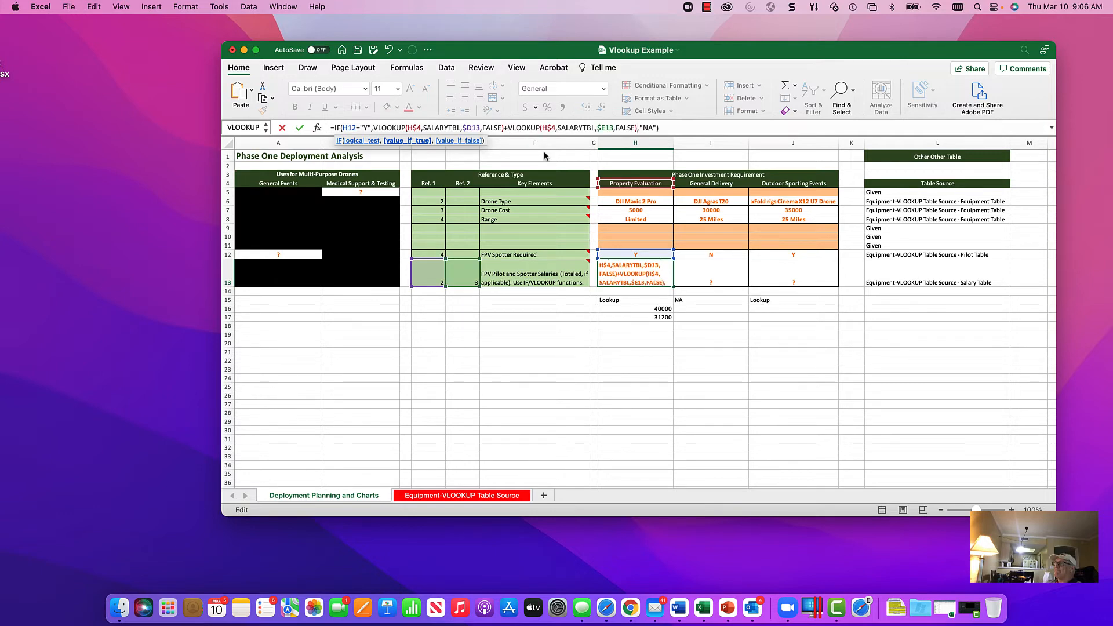
key(Return)
key(Up)
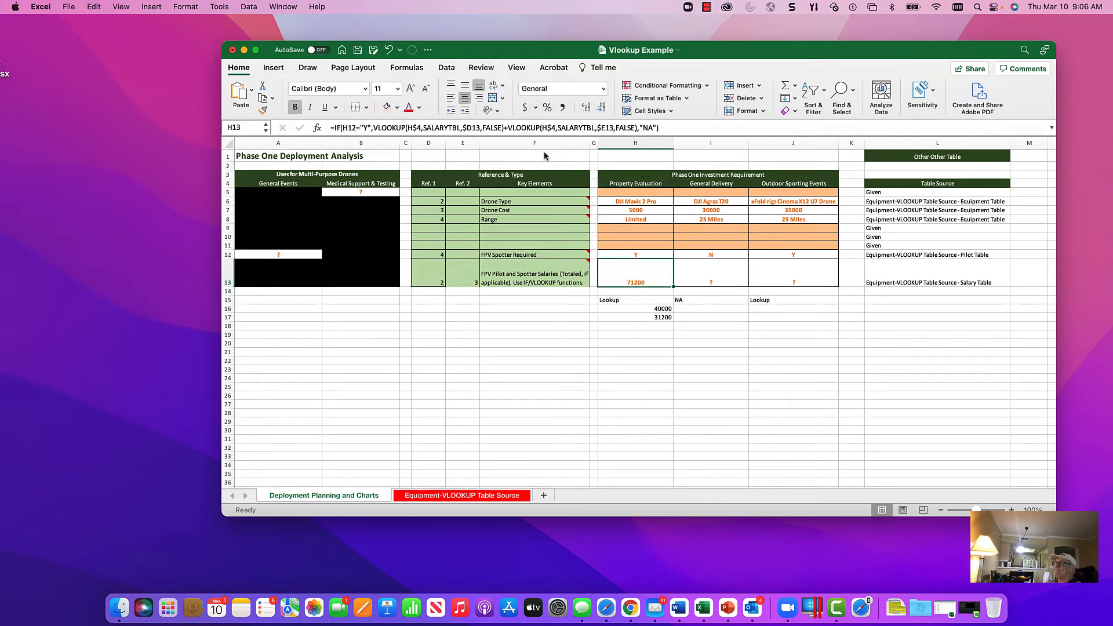
click(634, 312)
drag(635, 313, 634, 316)
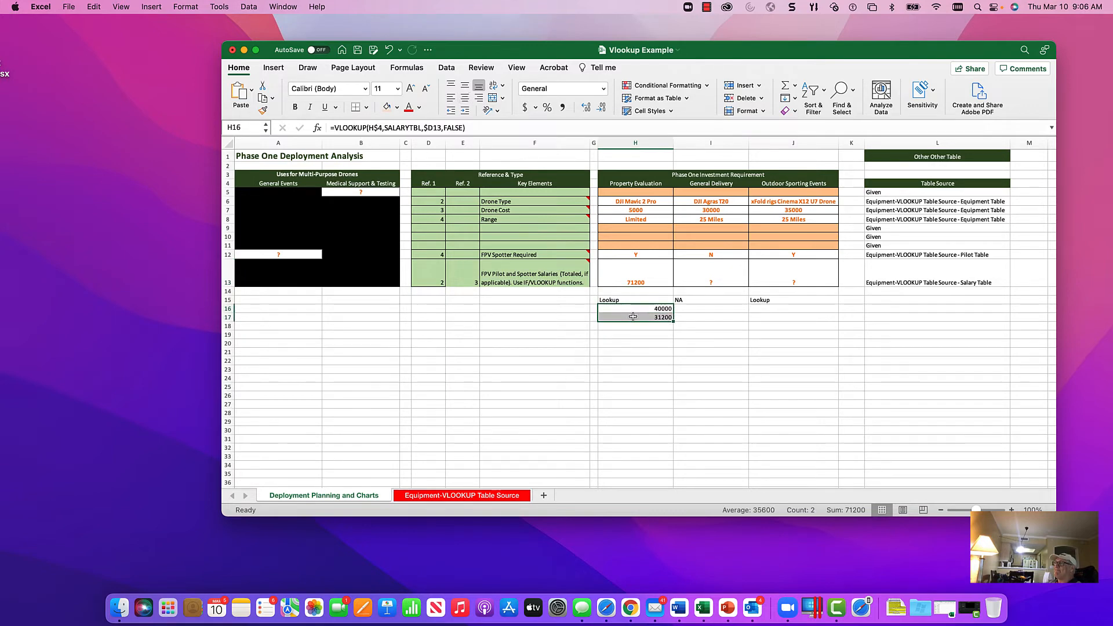
Step: Fill the combined H13 salary formula across to J13, and the trial formulas in H16:H17 across to column J
click(626, 277)
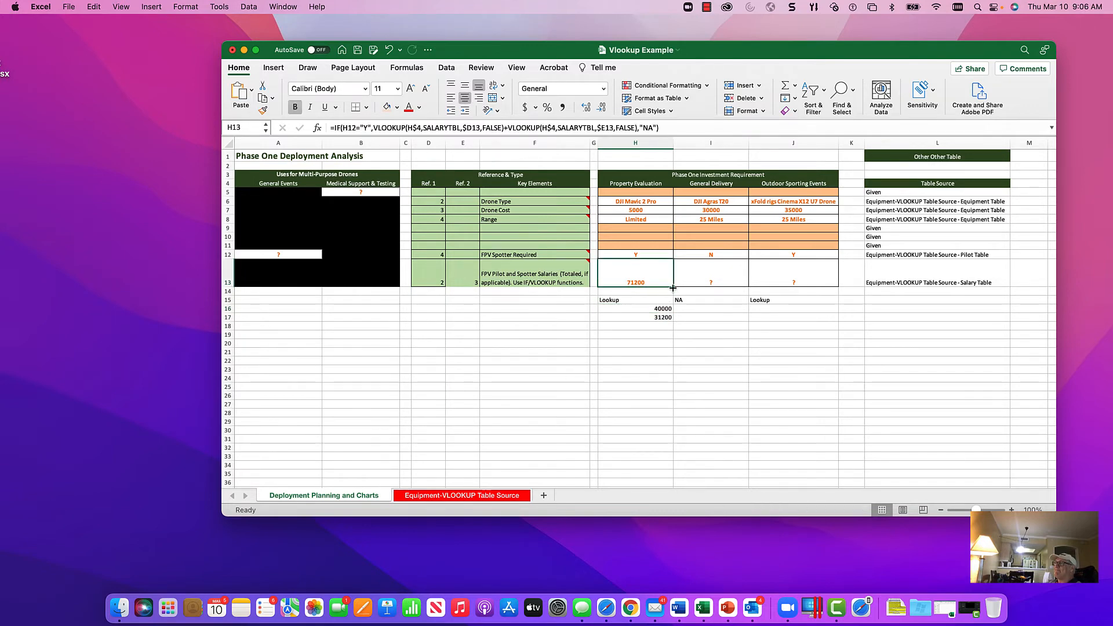
drag(673, 287, 819, 286)
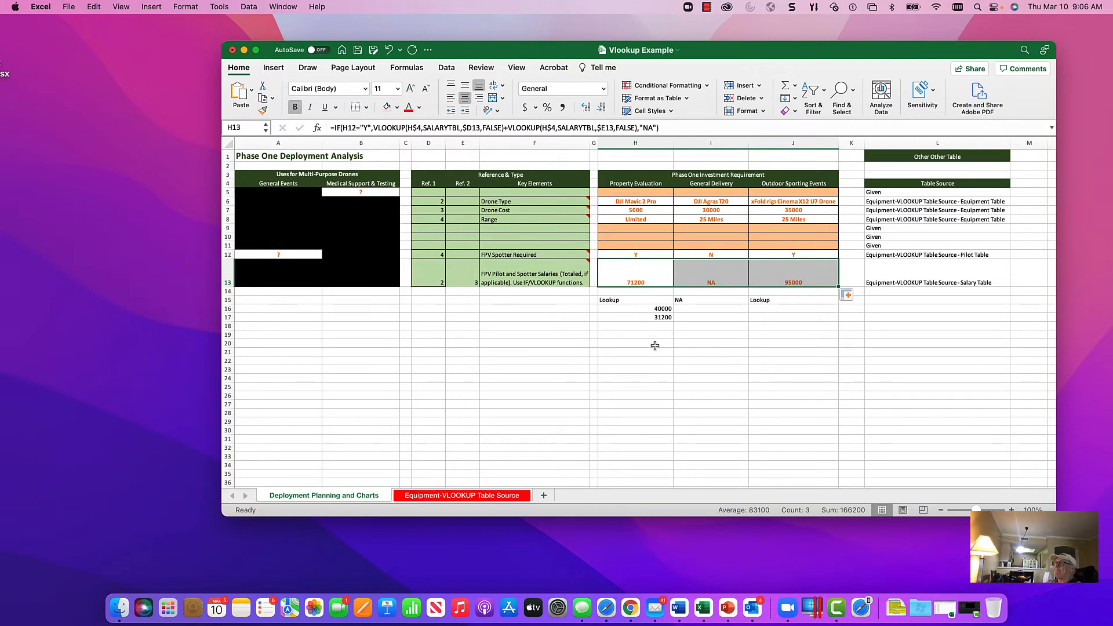
click(655, 346)
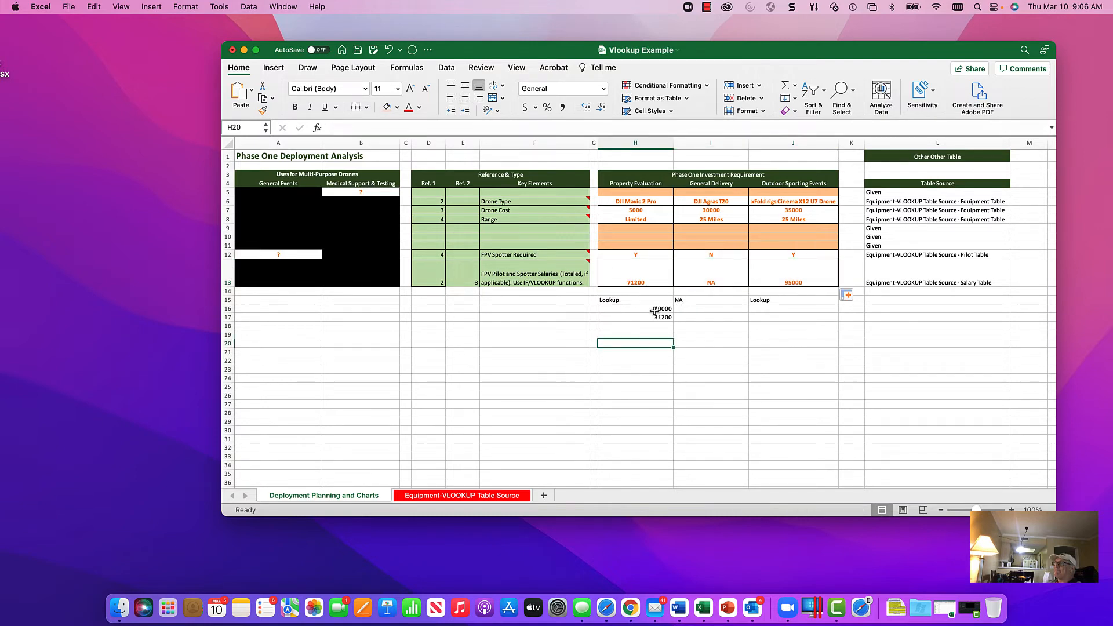
drag(655, 311, 799, 321)
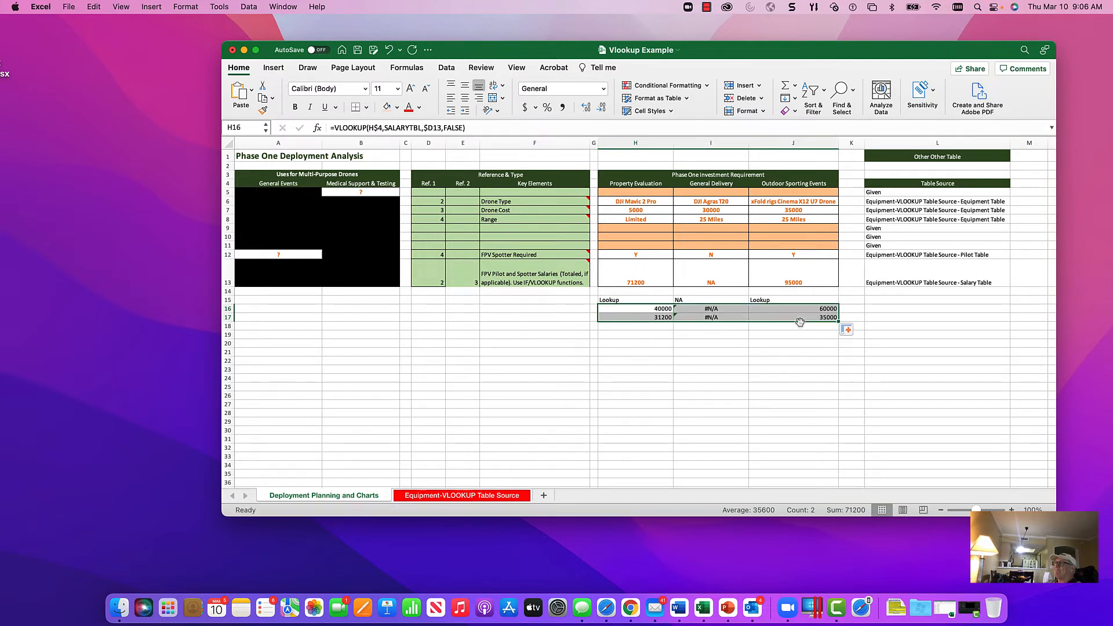
Step: Review the trial VLOOKUP formulas in H16 and H17 against the Salary Table on the Equipment-VLOOKUP Table Source sheet
click(677, 334)
click(622, 300)
click(623, 308)
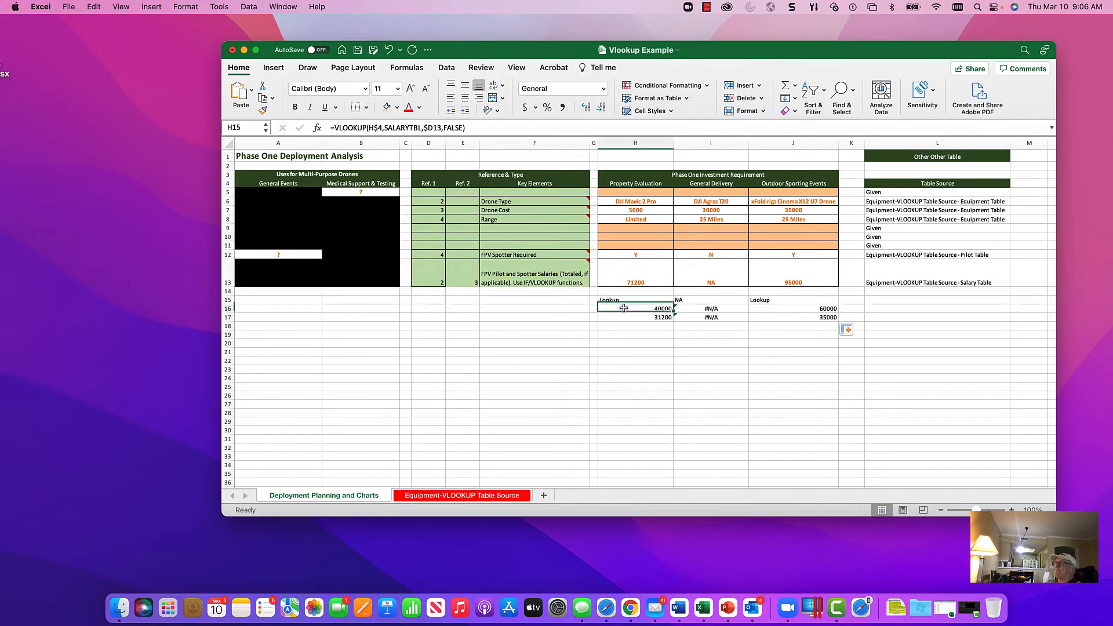
click(621, 316)
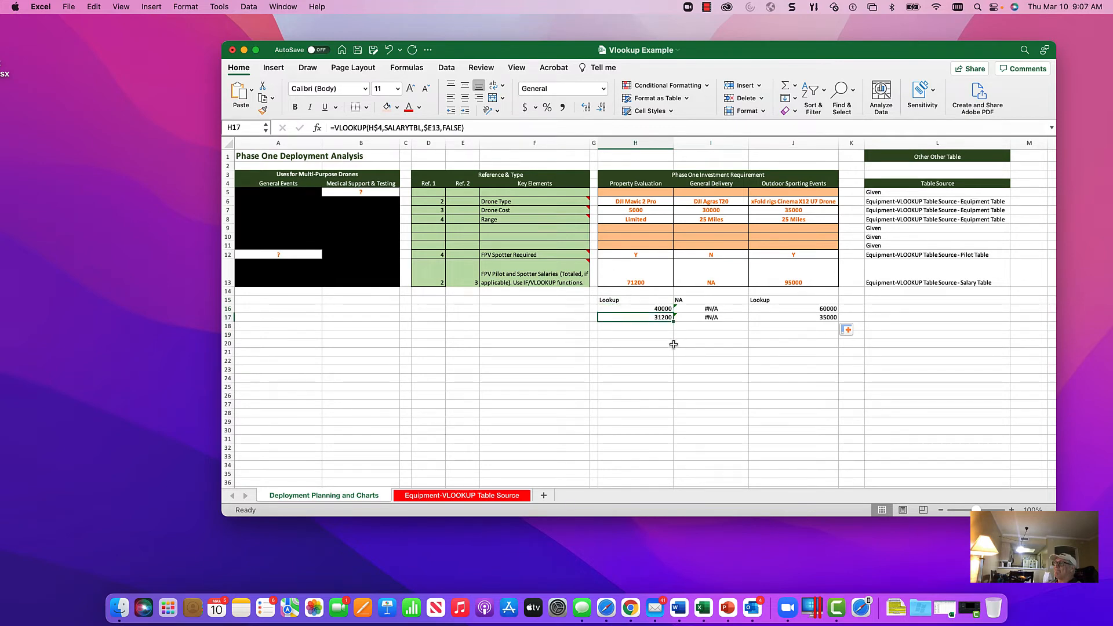
click(456, 496)
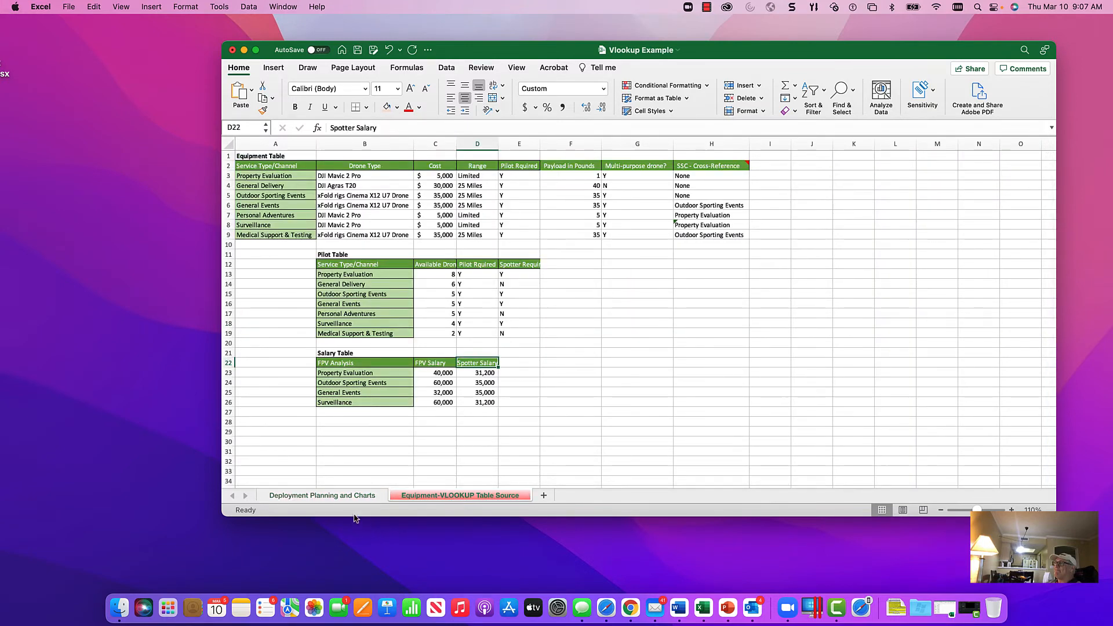
click(359, 497)
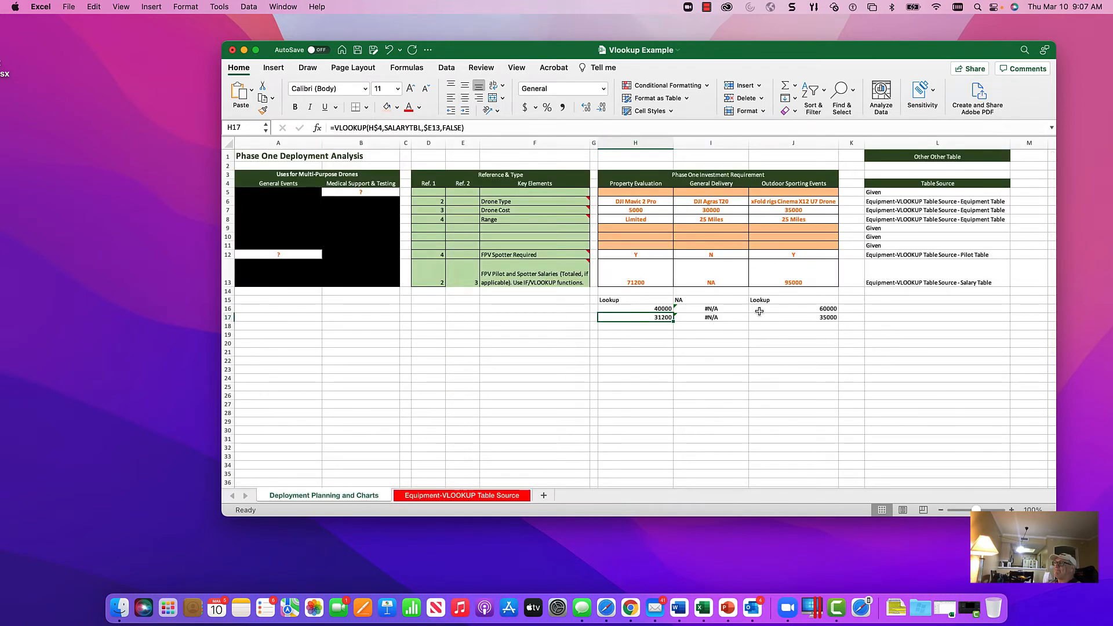
Step: On the Equipment-VLOOKUP Table Source sheet, fill the Spotter Salary header across to E22 and replace its text with TotalFPVSalary
click(493, 498)
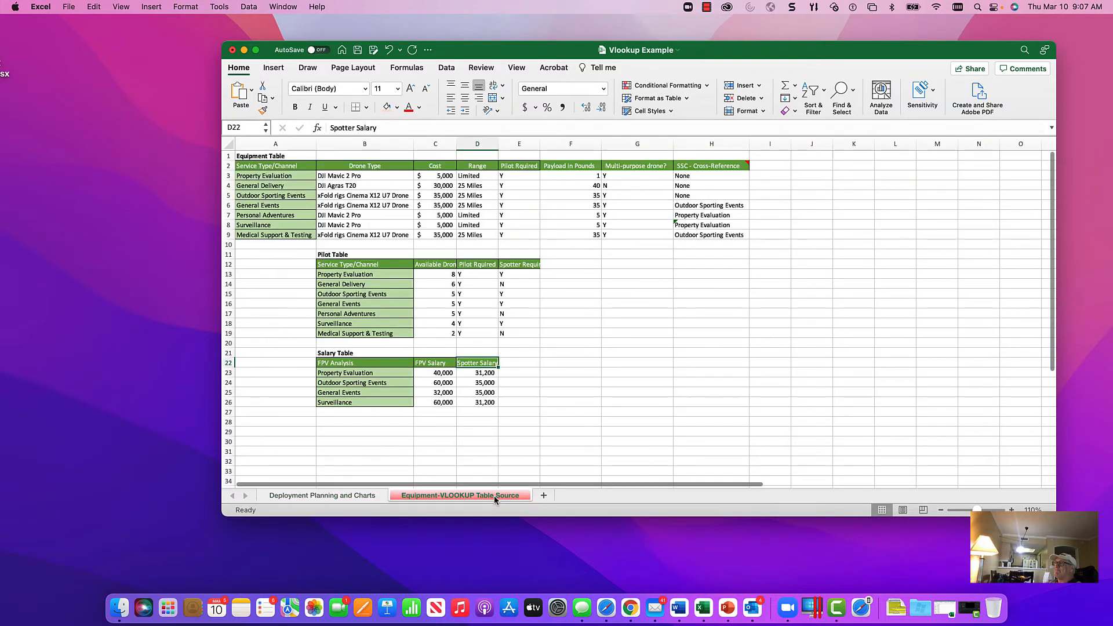
click(518, 364)
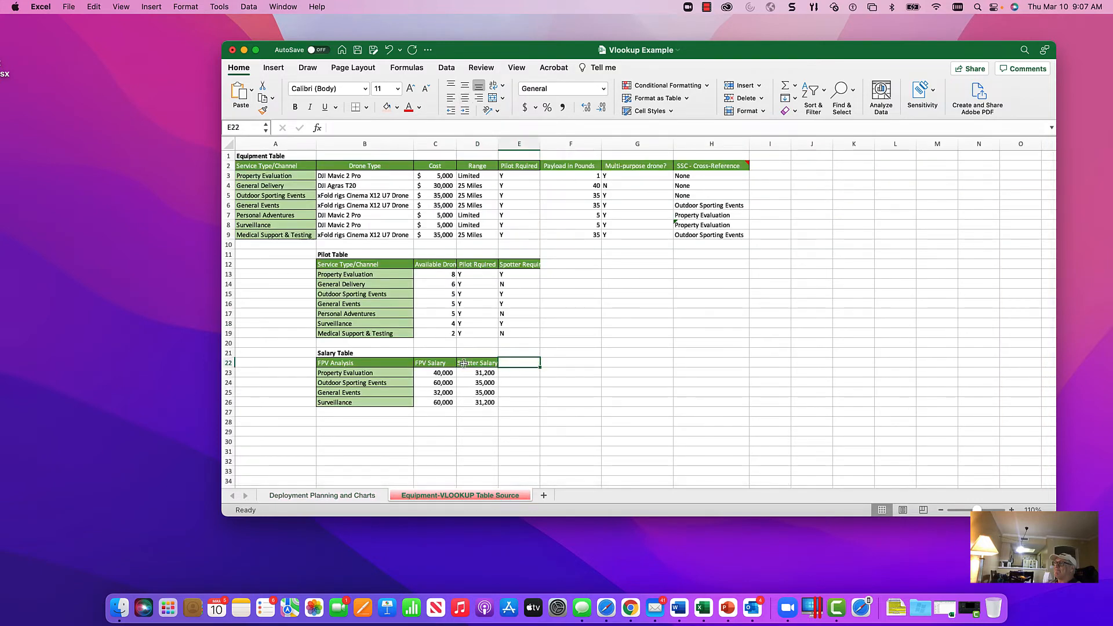
click(486, 363)
drag(497, 367, 541, 371)
click(525, 364)
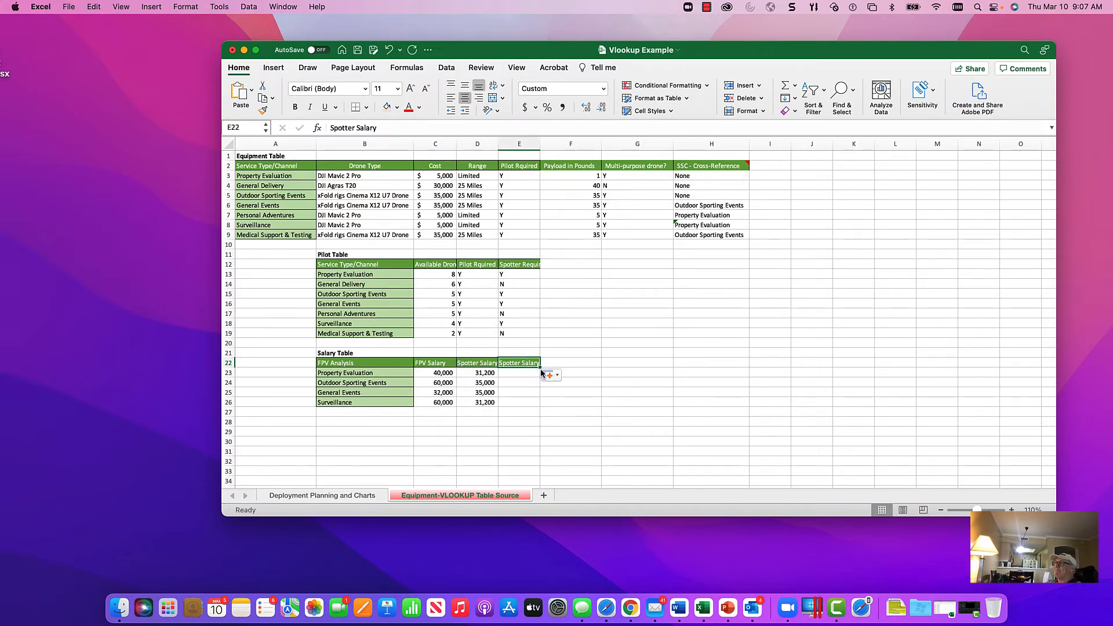
text(T)
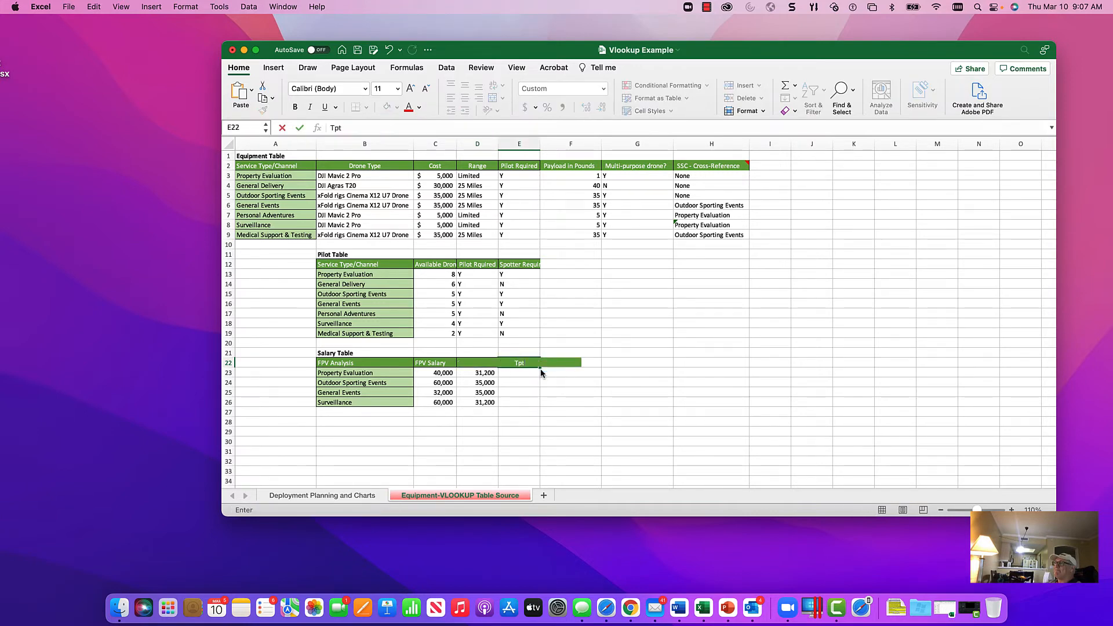
text(pt)
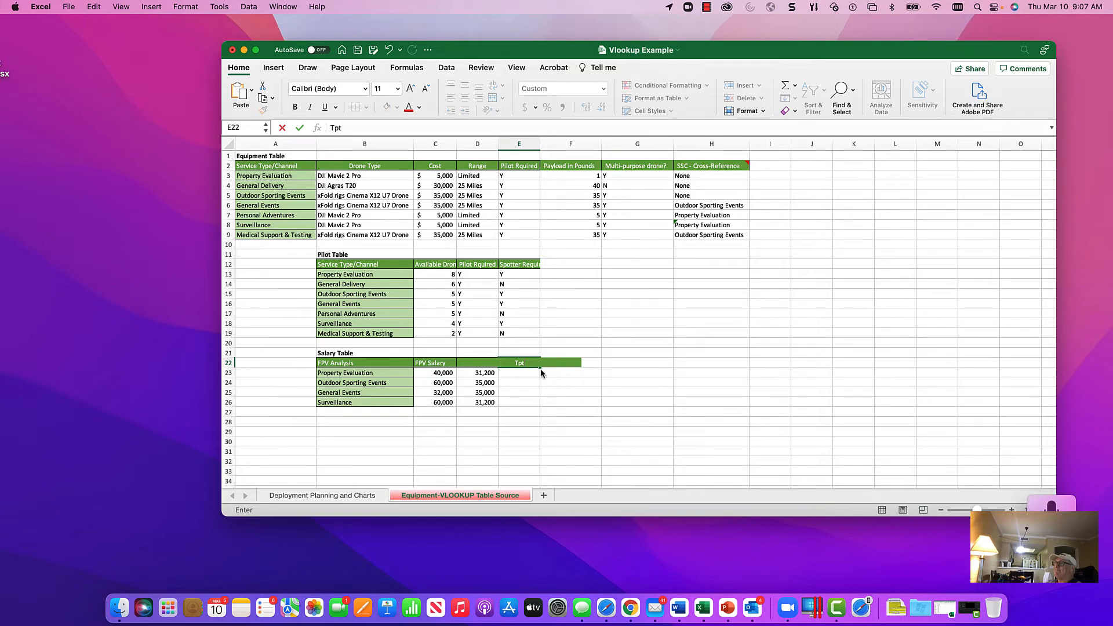
key(BackSpace)
key(BackSpace)
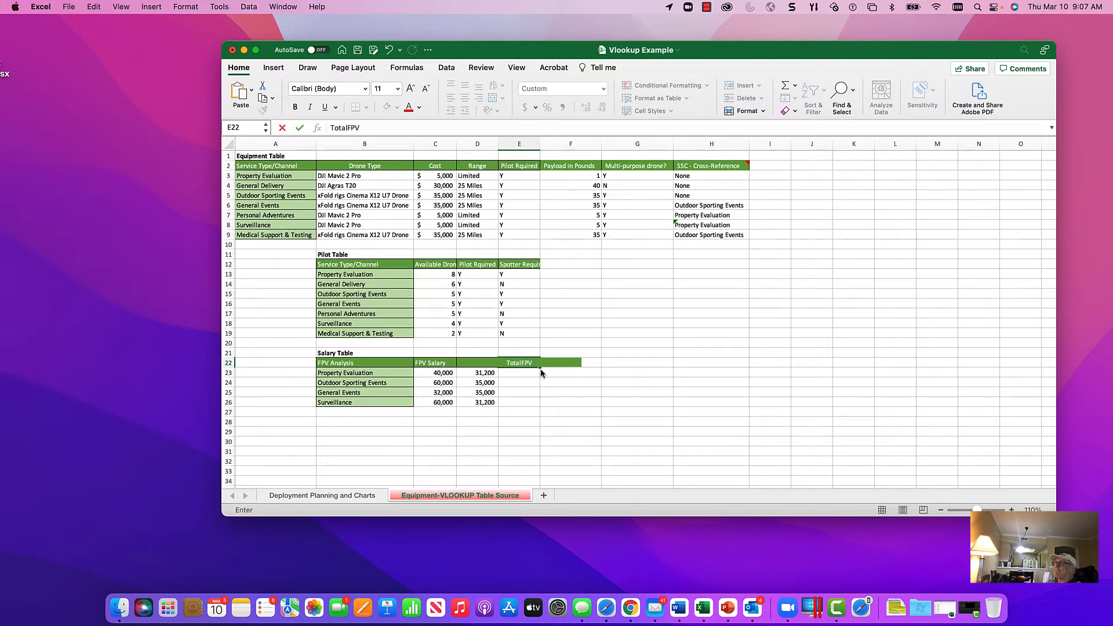
text(otalFPVSalary)
key(Return)
Step: Enter the formula =C23+D23 in E23 to total the Property Evaluation salaries
text(=)
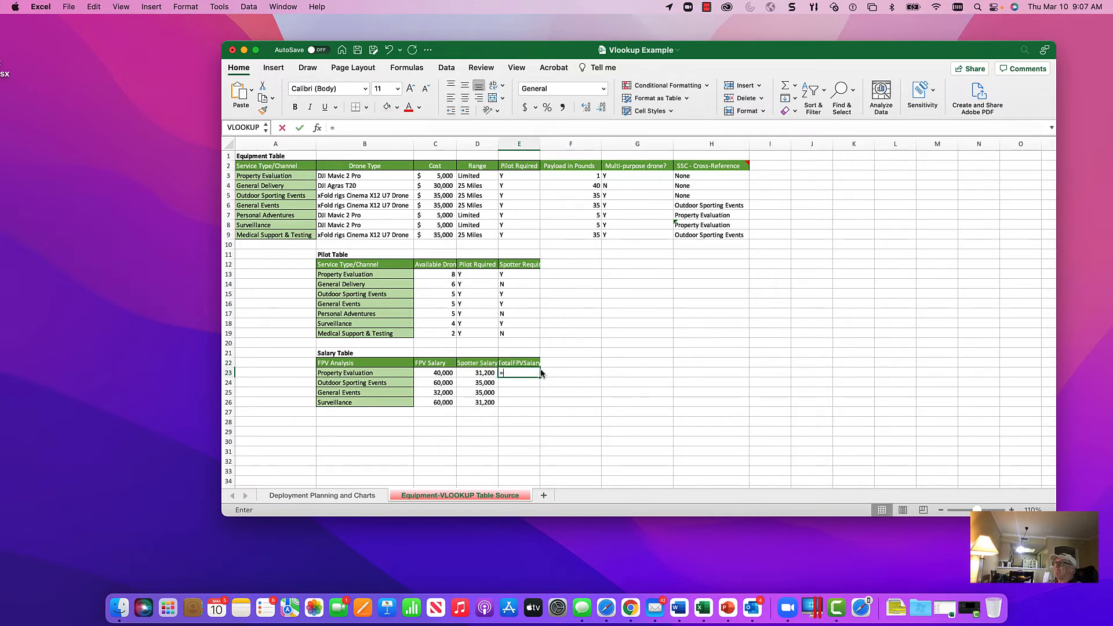
key(Left)
key(Left)
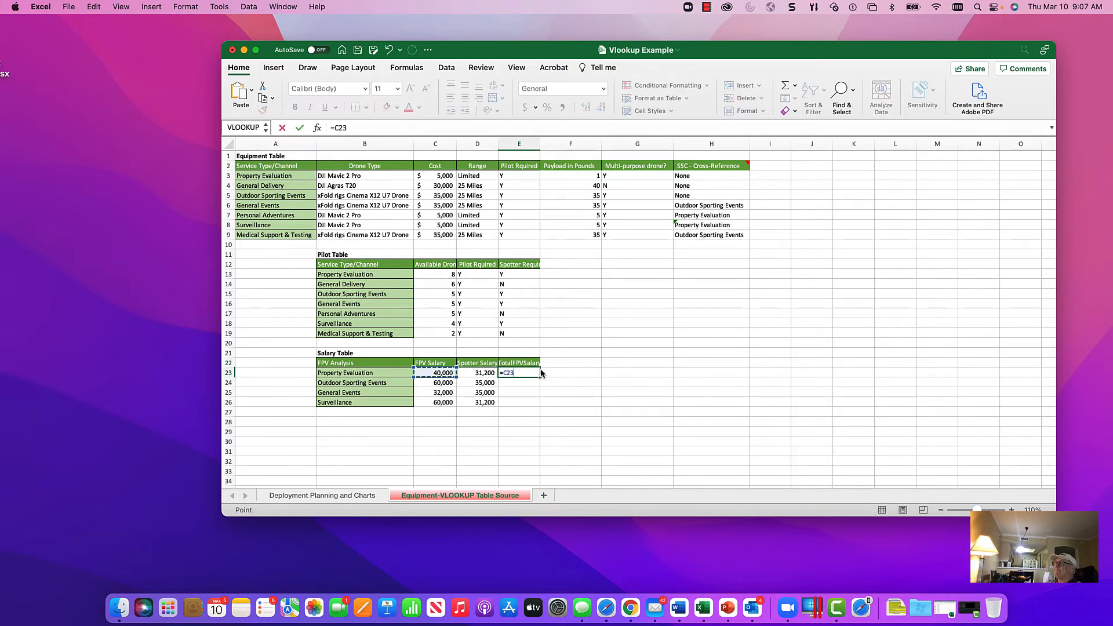
text(+)
key(Left)
key(Return)
key(Up)
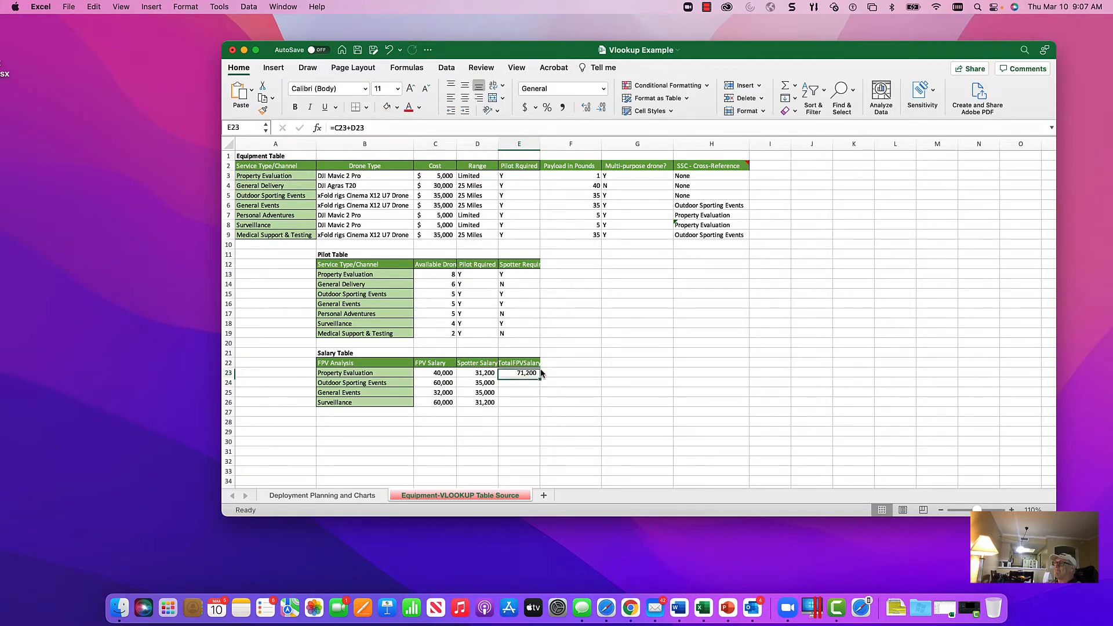
Step: Copy the total salary formula from E23 down through E26 and widen column E slightly
key(super+c)
key(shift+Down)
key(shift+Down)
key(shift+Down)
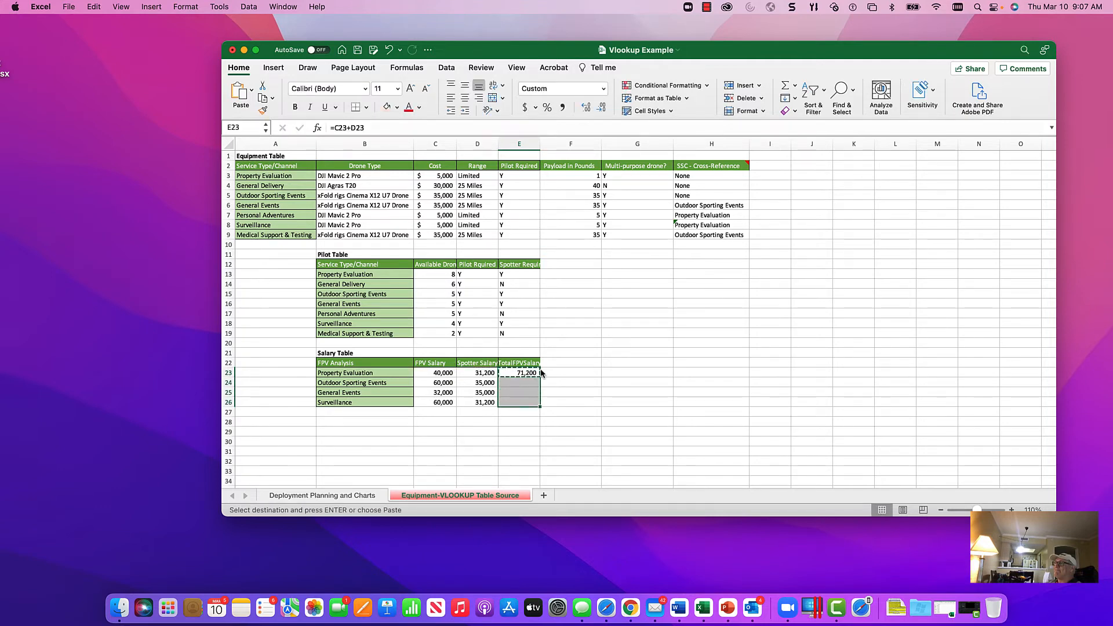
key(Return)
key(Up)
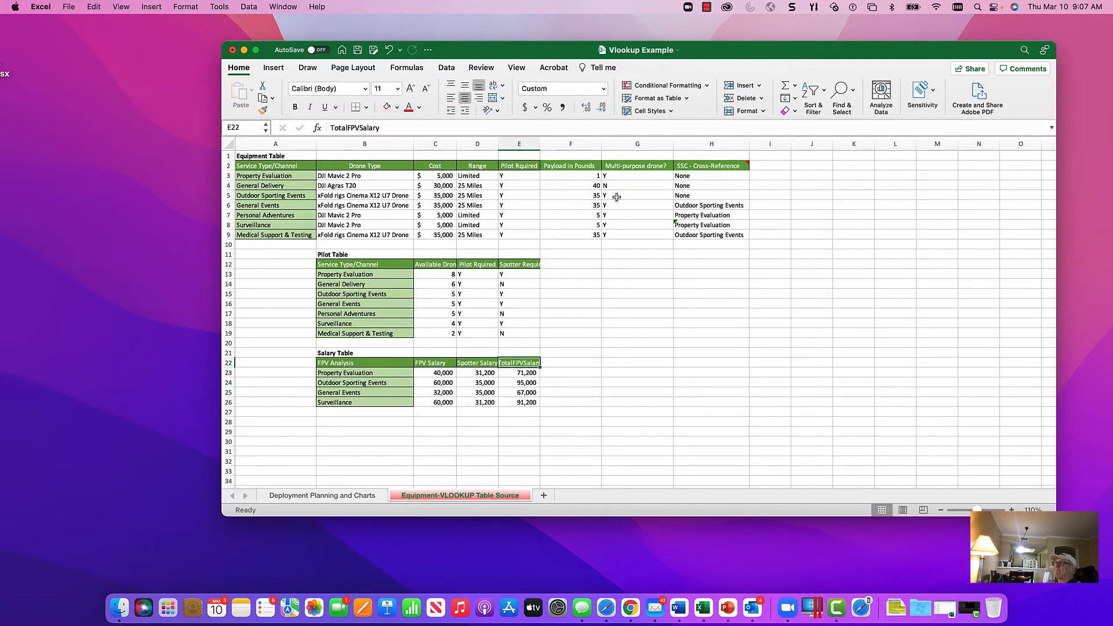
drag(541, 144, 545, 144)
Step: Clear the trial formulas in H15:J17 of the Deployment Planning and Charts sheet and check the combined formula in H13
click(351, 496)
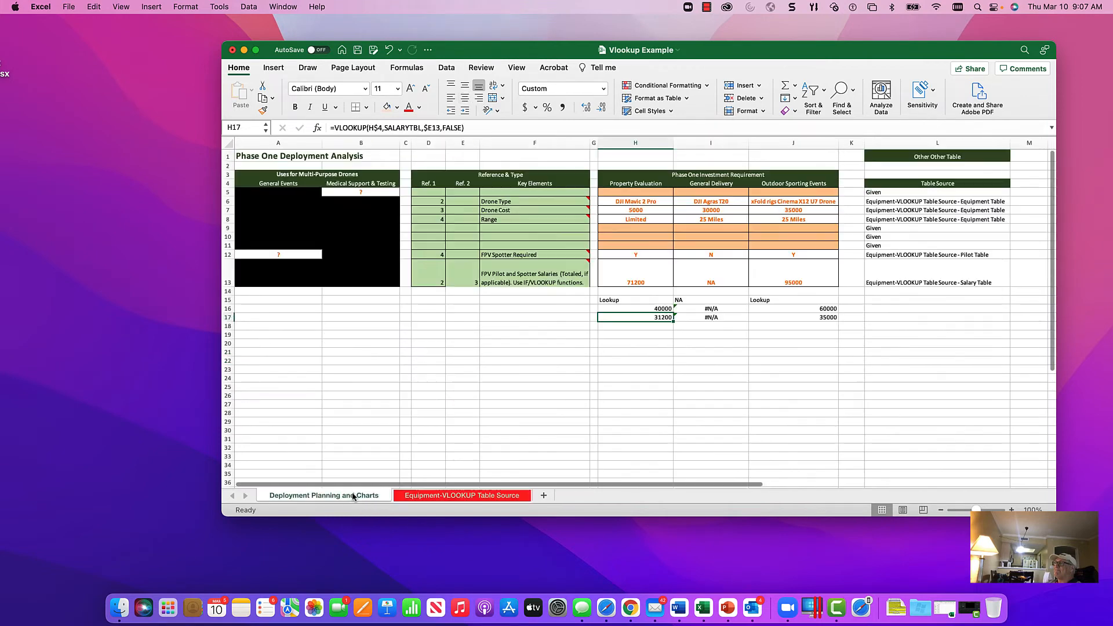
click(656, 299)
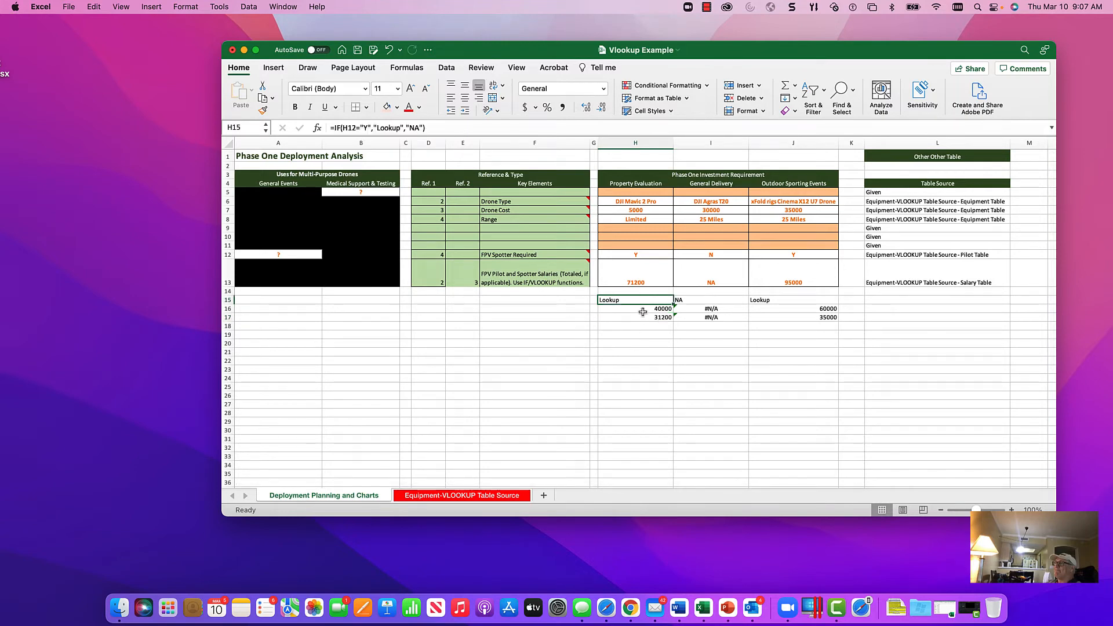
click(642, 309)
click(642, 318)
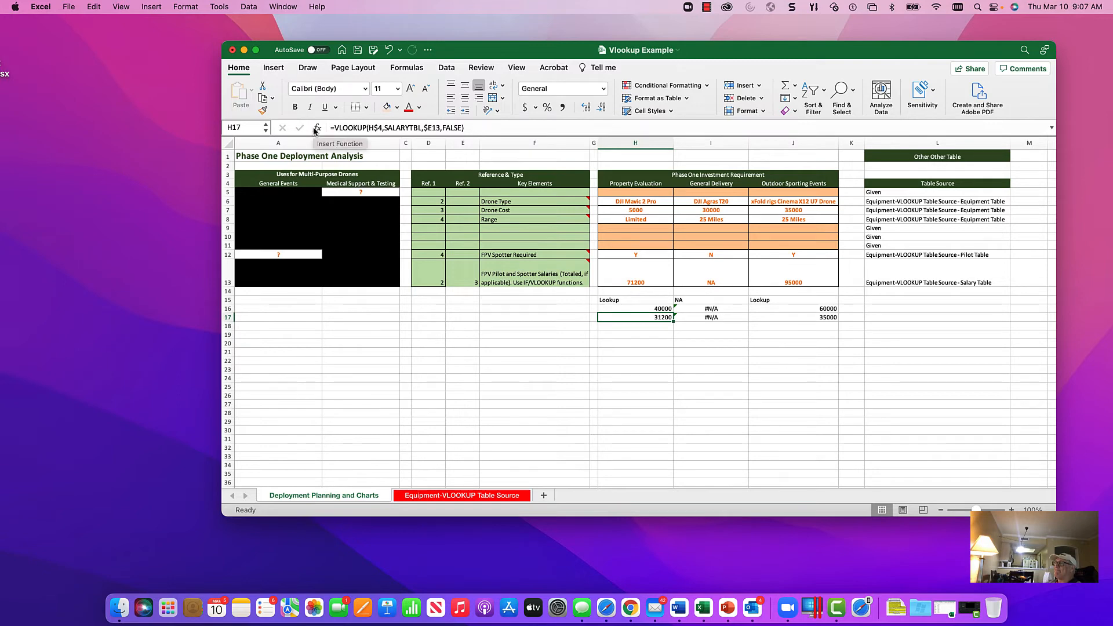
click(619, 334)
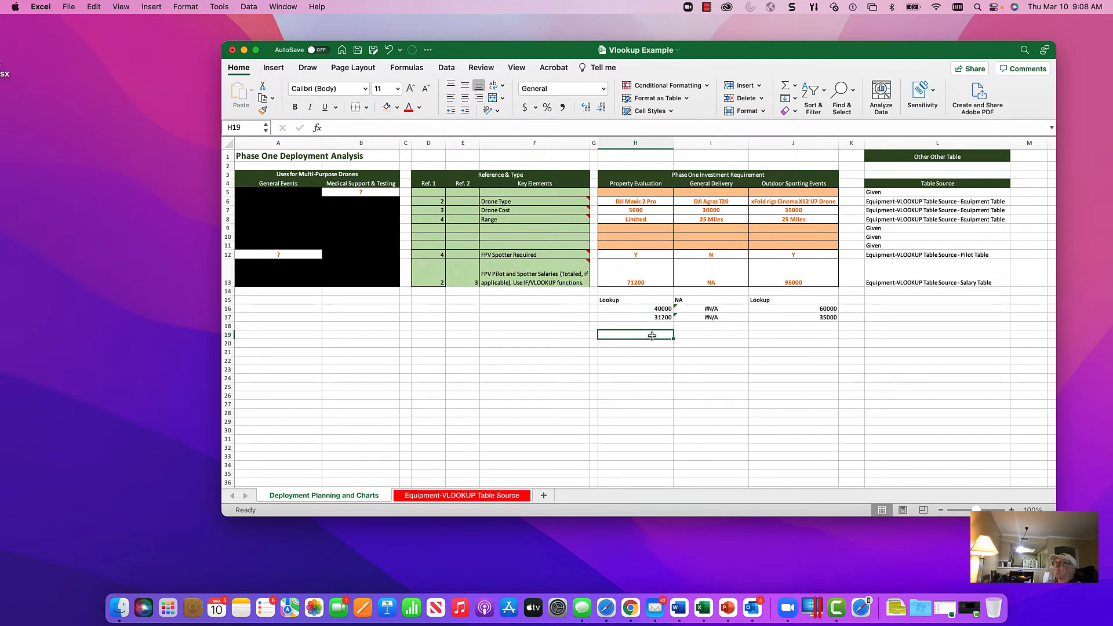
drag(673, 338, 671, 299)
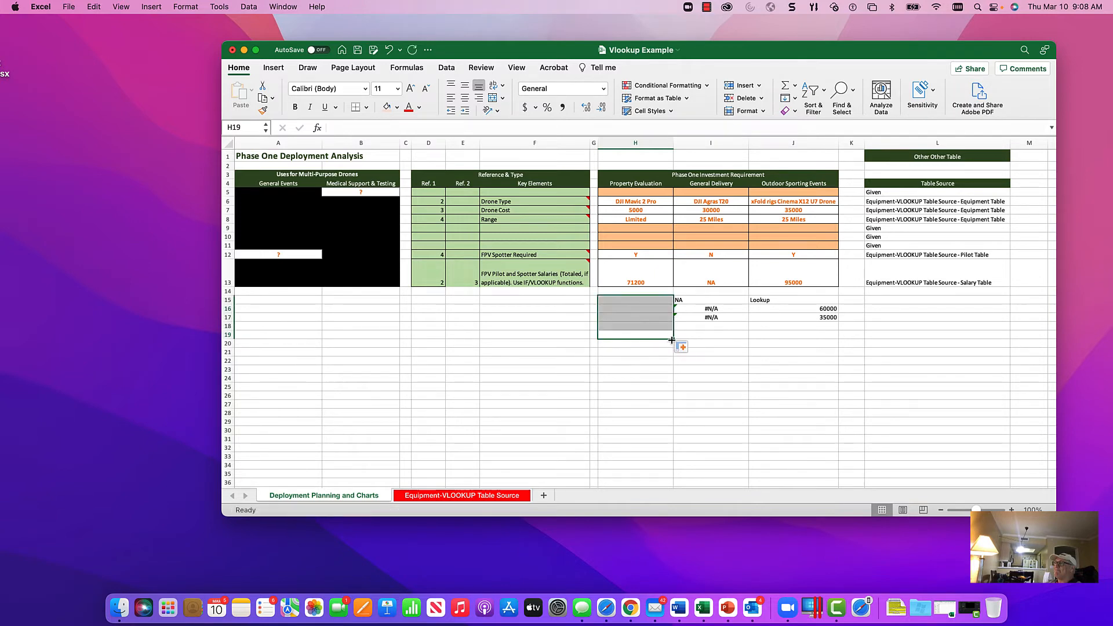
drag(672, 340, 804, 338)
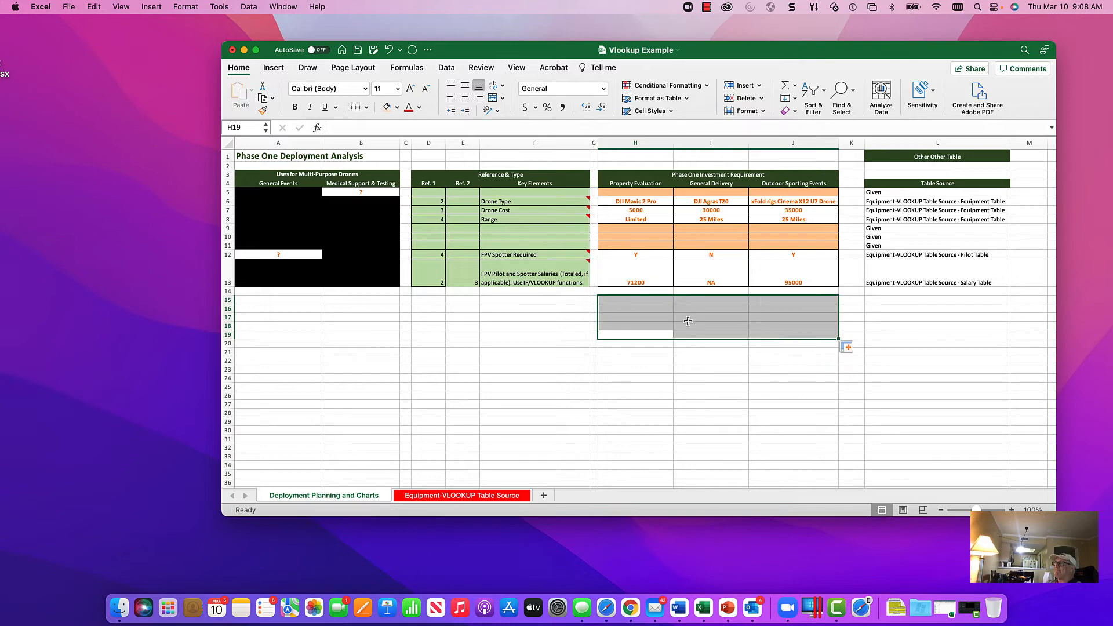
click(626, 300)
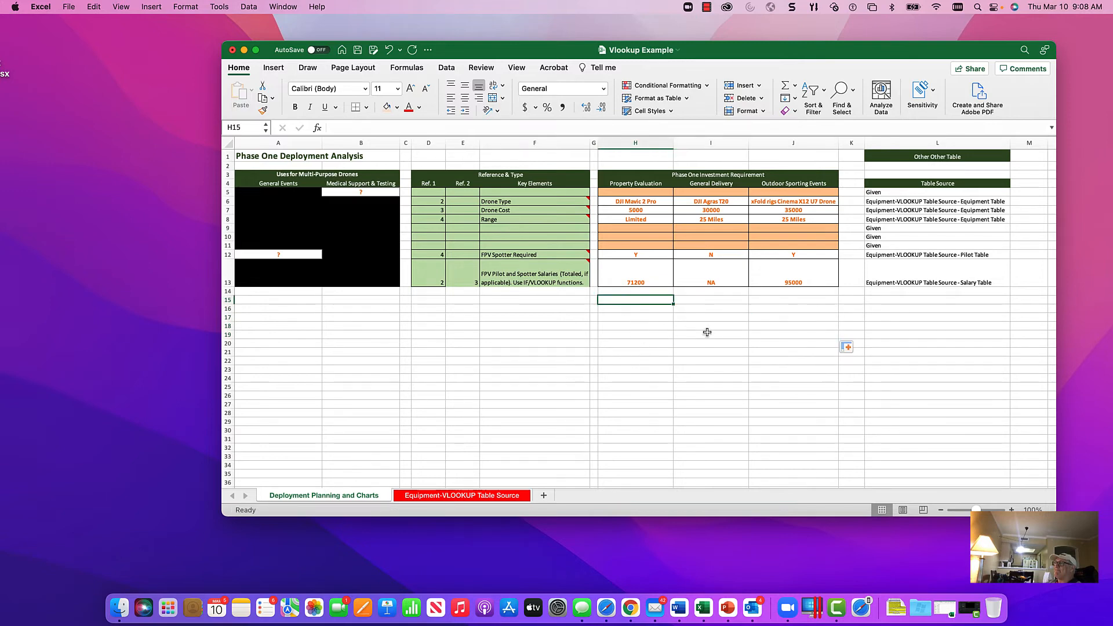
click(636, 277)
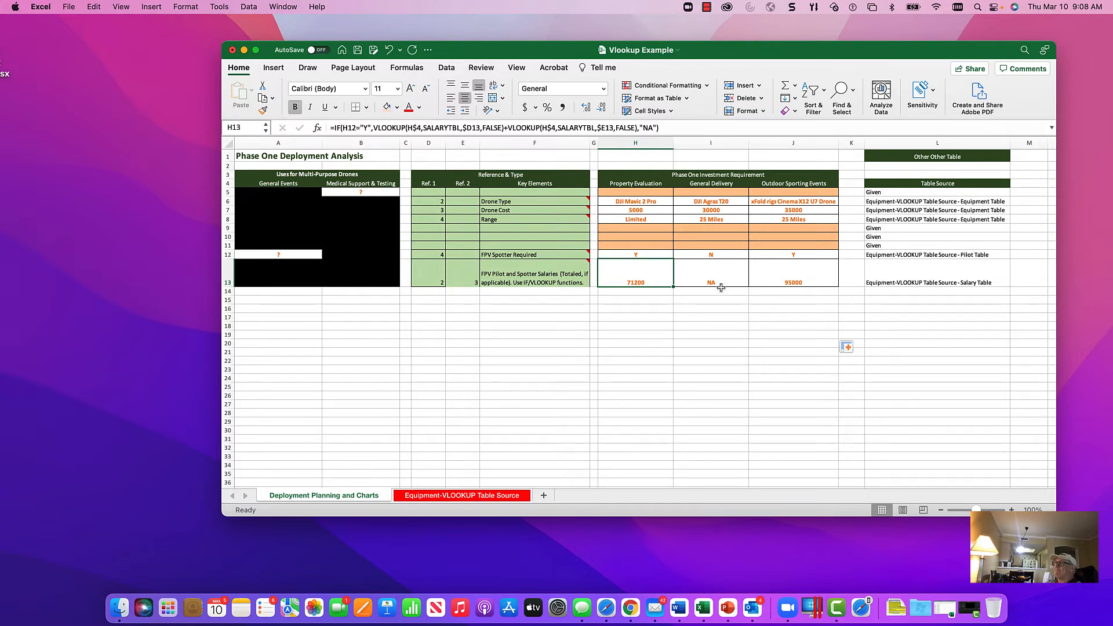
Step: Format H6:J13 with the comma number style and no decimal places
drag(635, 200, 793, 271)
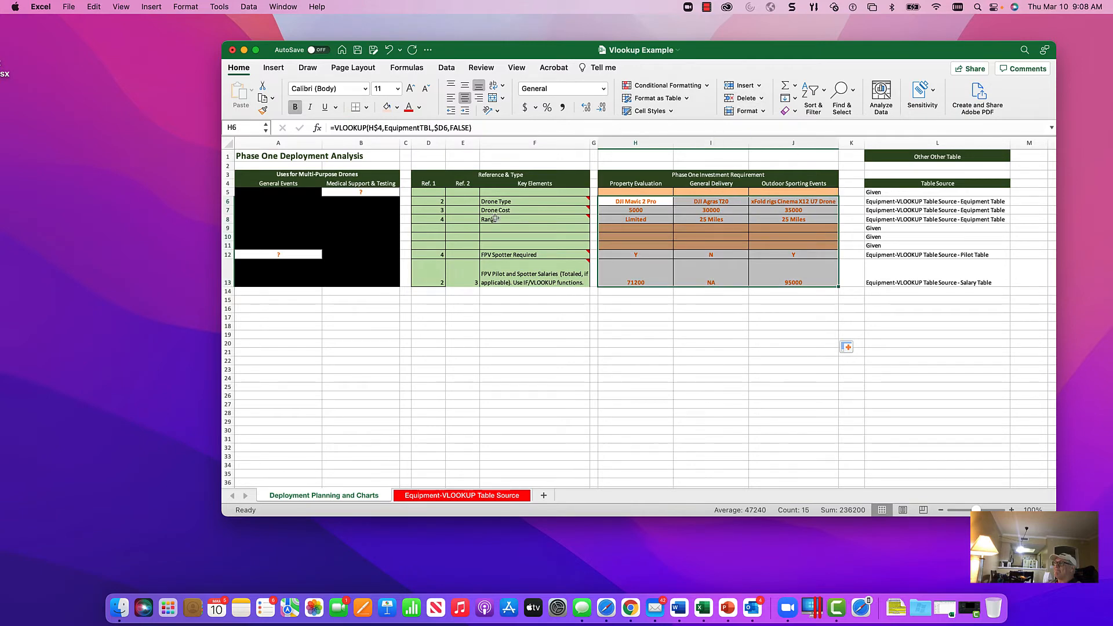
click(564, 108)
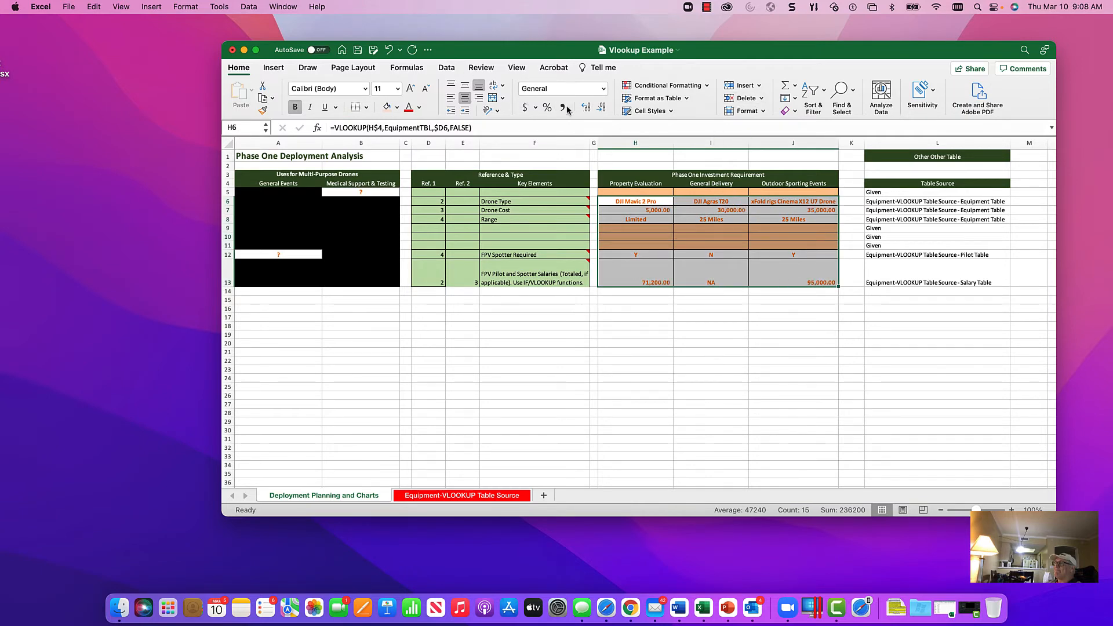
click(601, 107)
click(601, 107)
click(672, 325)
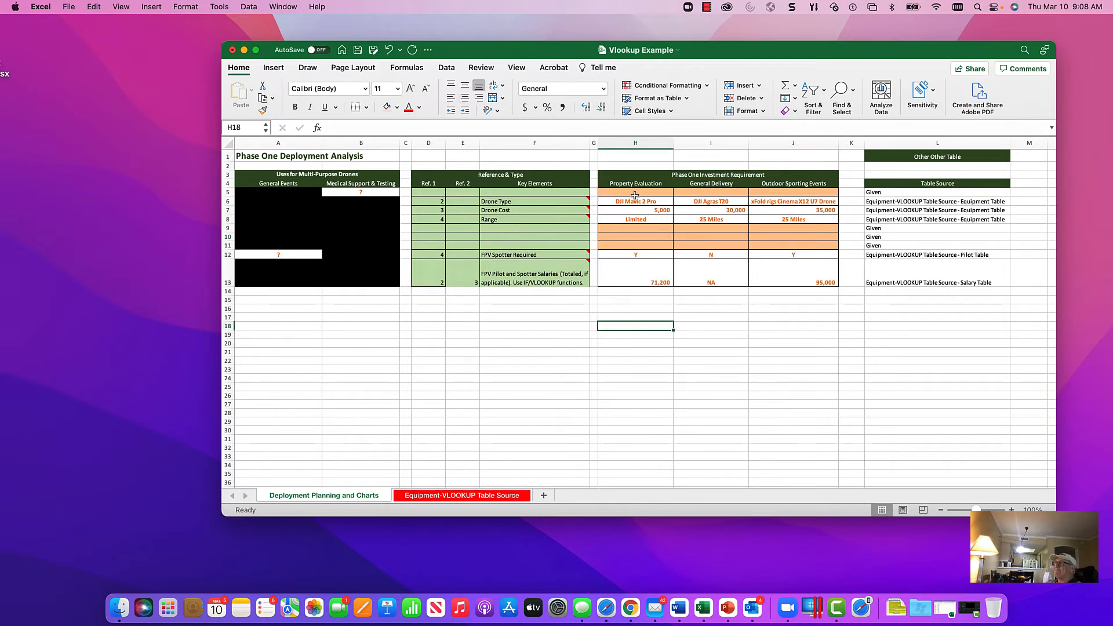
Step: Right-align the Phase One Investment Requirement values in H5:J13
drag(635, 192, 768, 277)
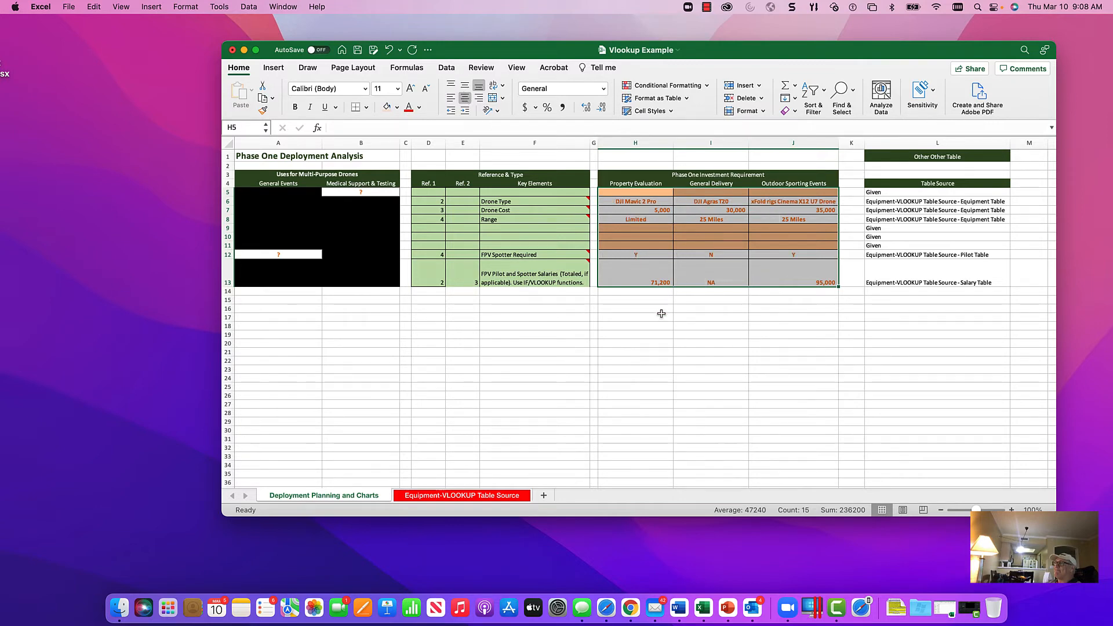
click(478, 99)
click(676, 299)
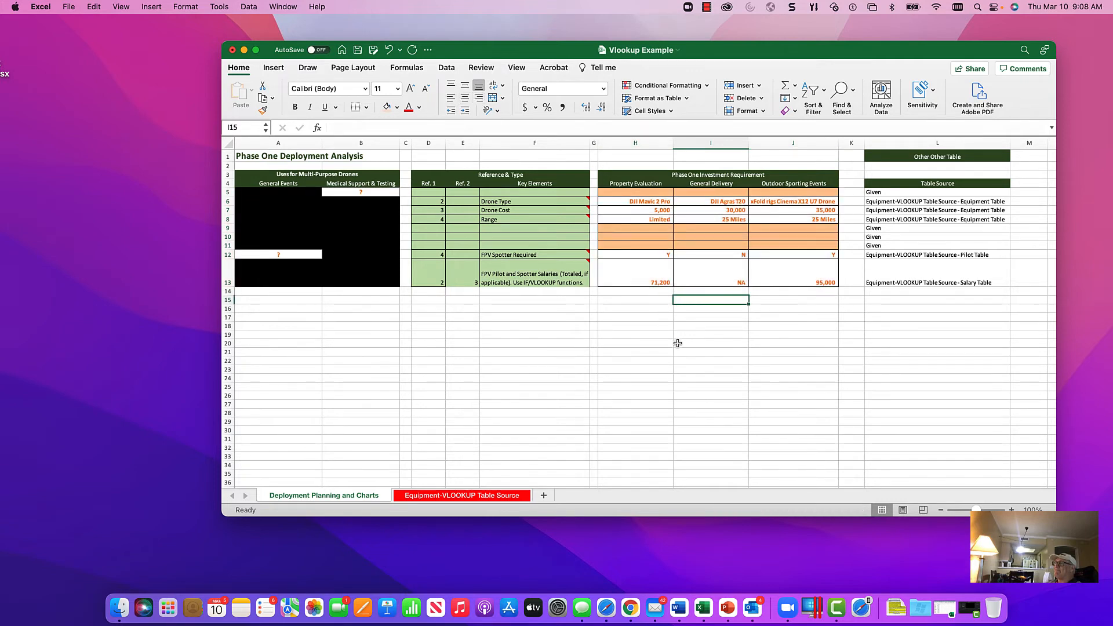
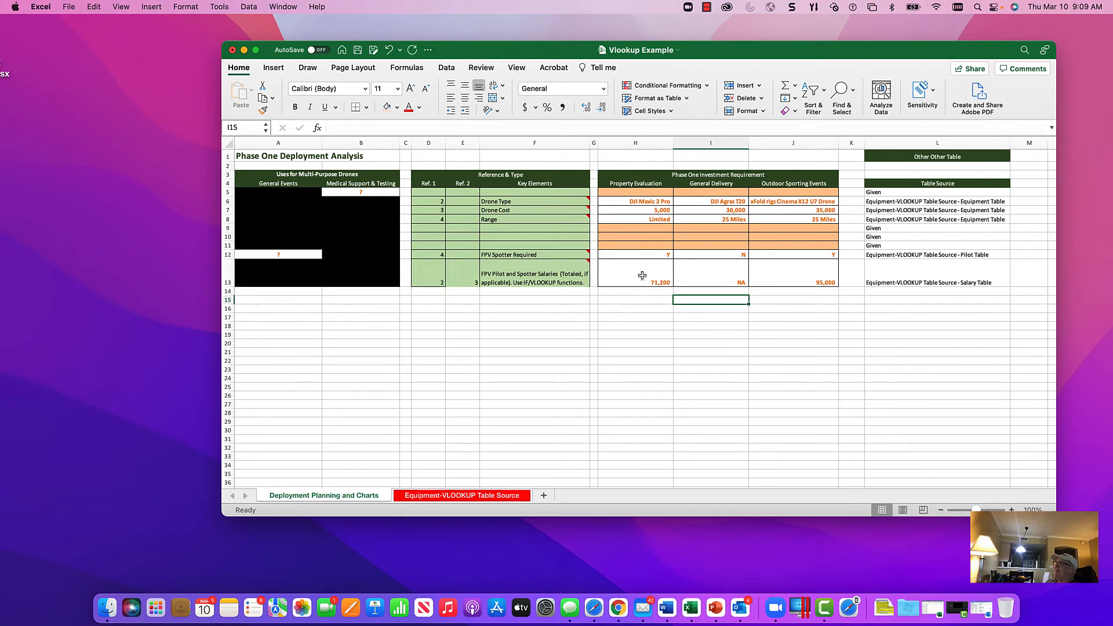
Step: Compare the IF AND formula in H17 with the IF OR formula in H18 and inspect H17's arguments in the Formula Builder
click(636, 201)
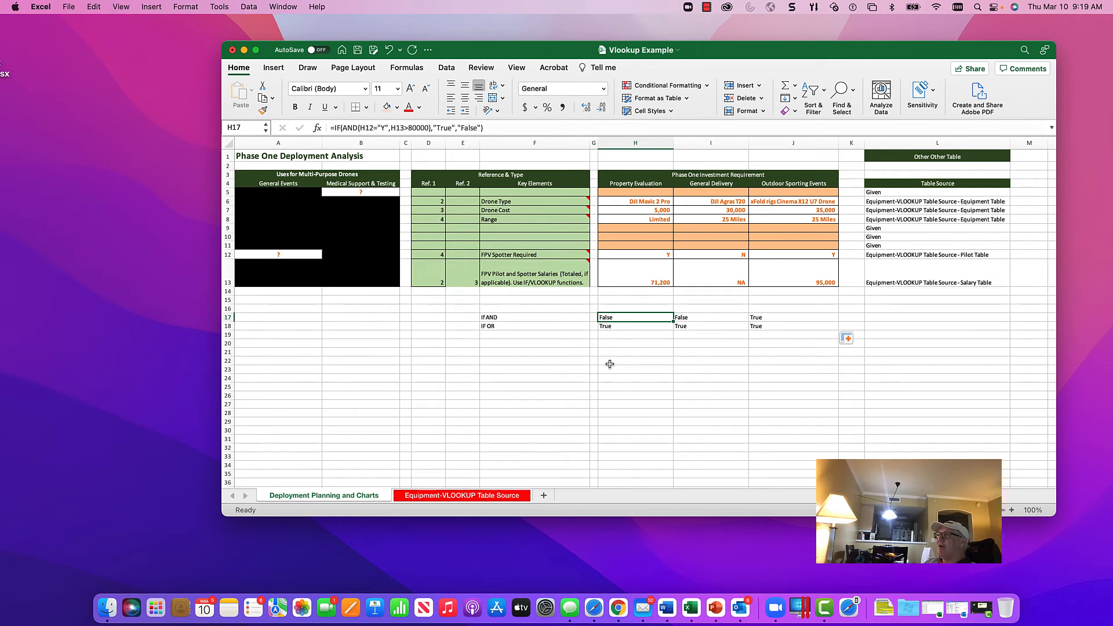
click(521, 318)
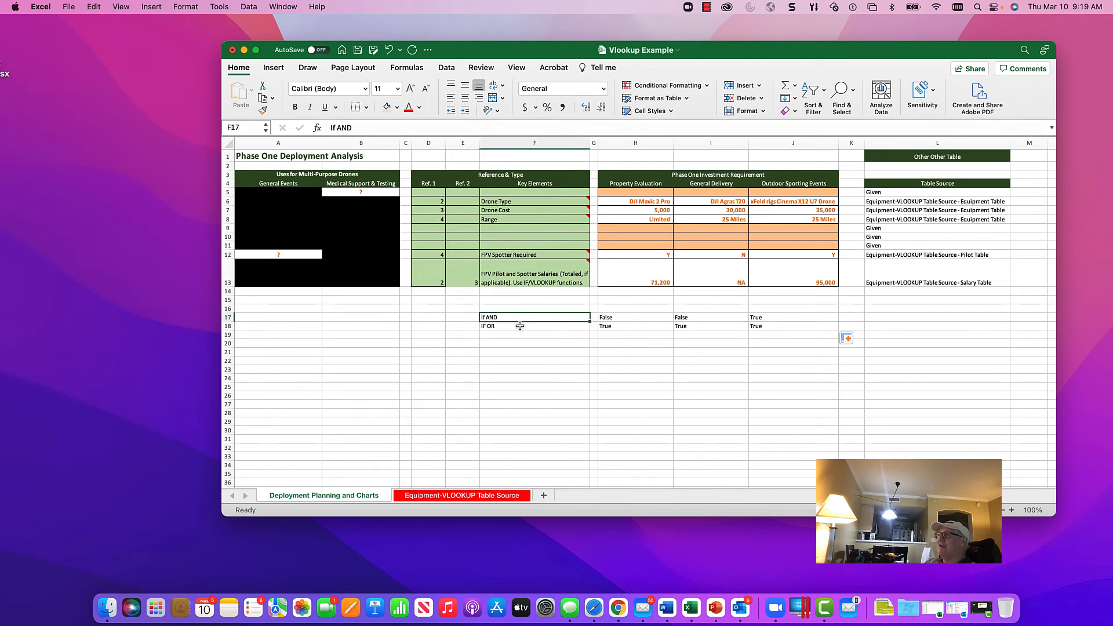
click(520, 326)
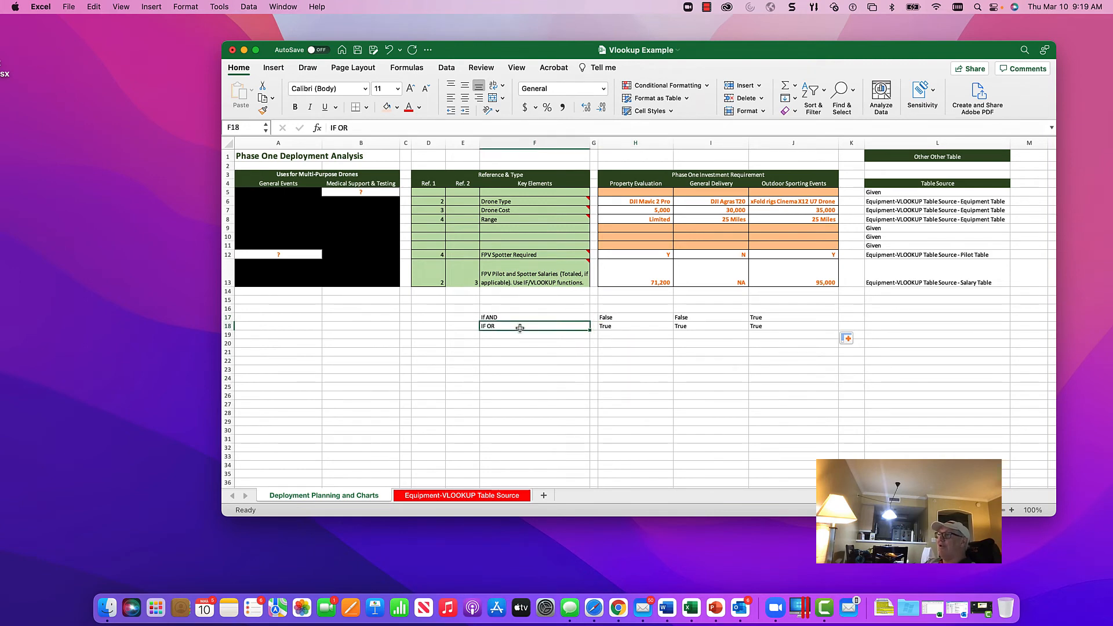
click(630, 320)
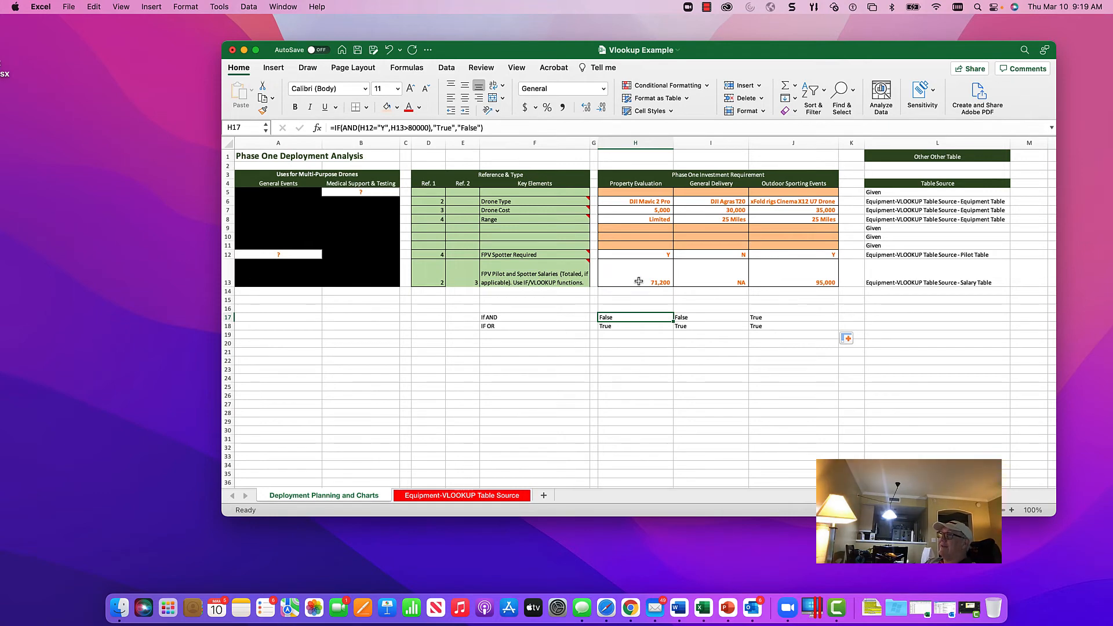
click(631, 327)
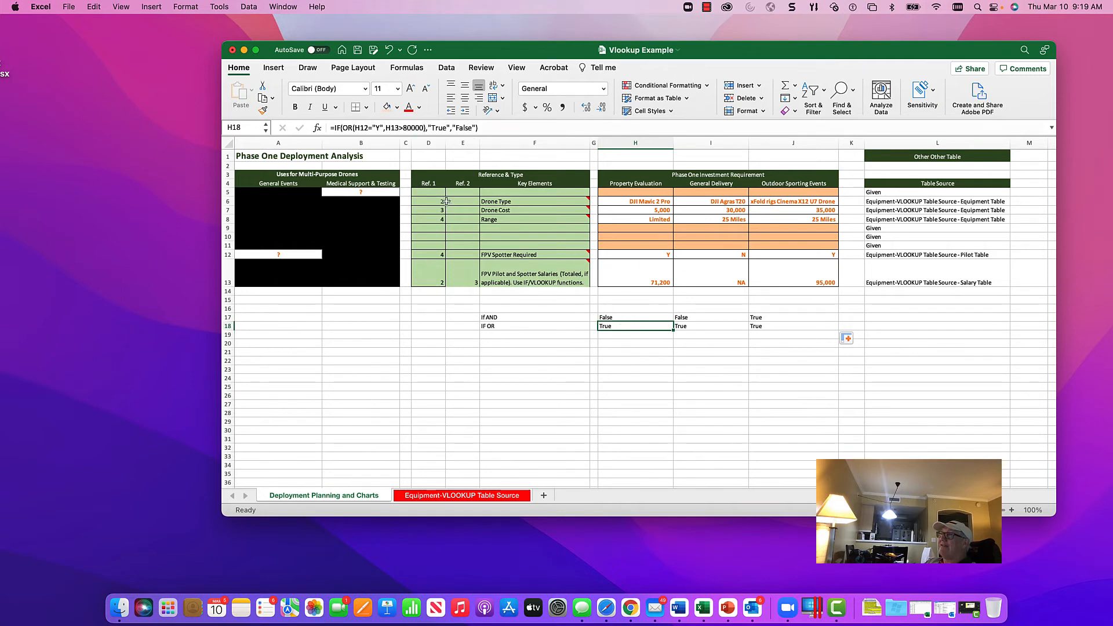
click(623, 318)
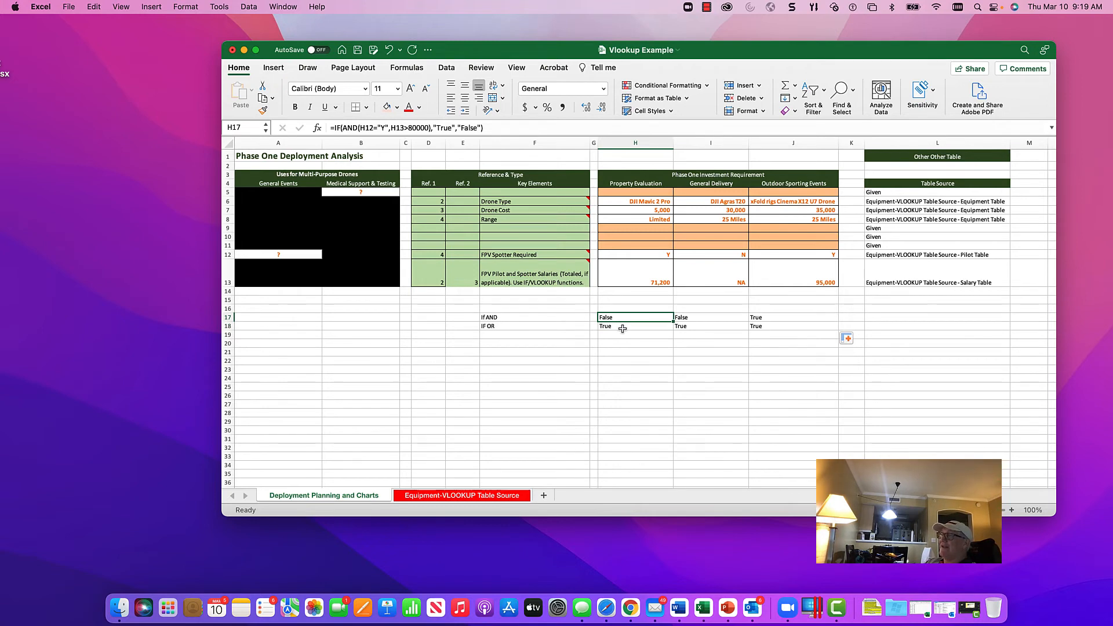
click(623, 328)
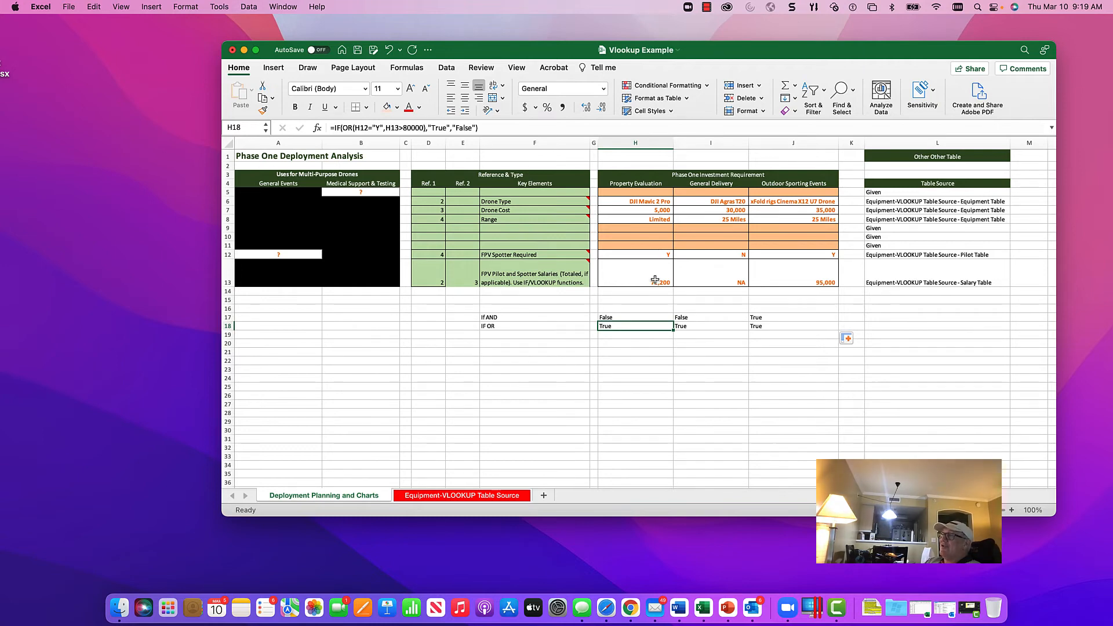
click(635, 317)
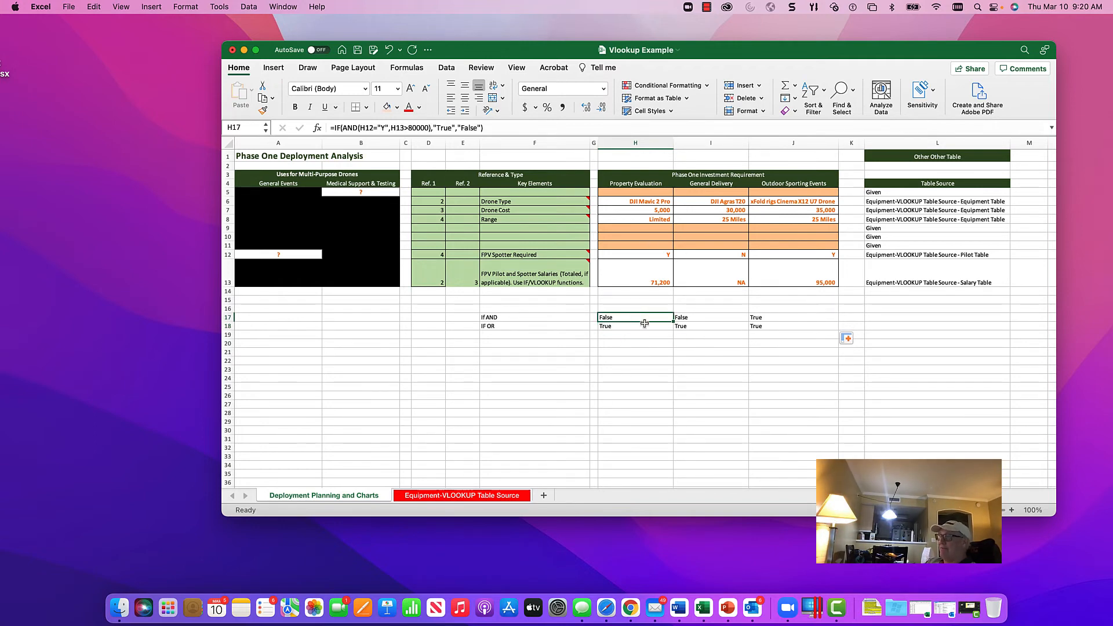
click(317, 128)
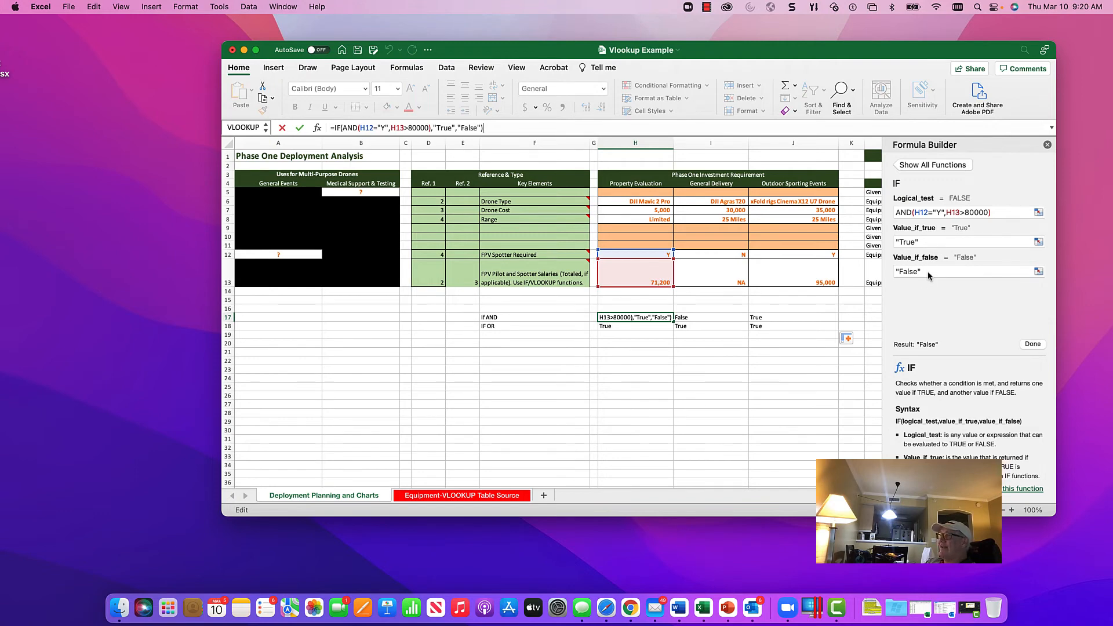
click(1046, 144)
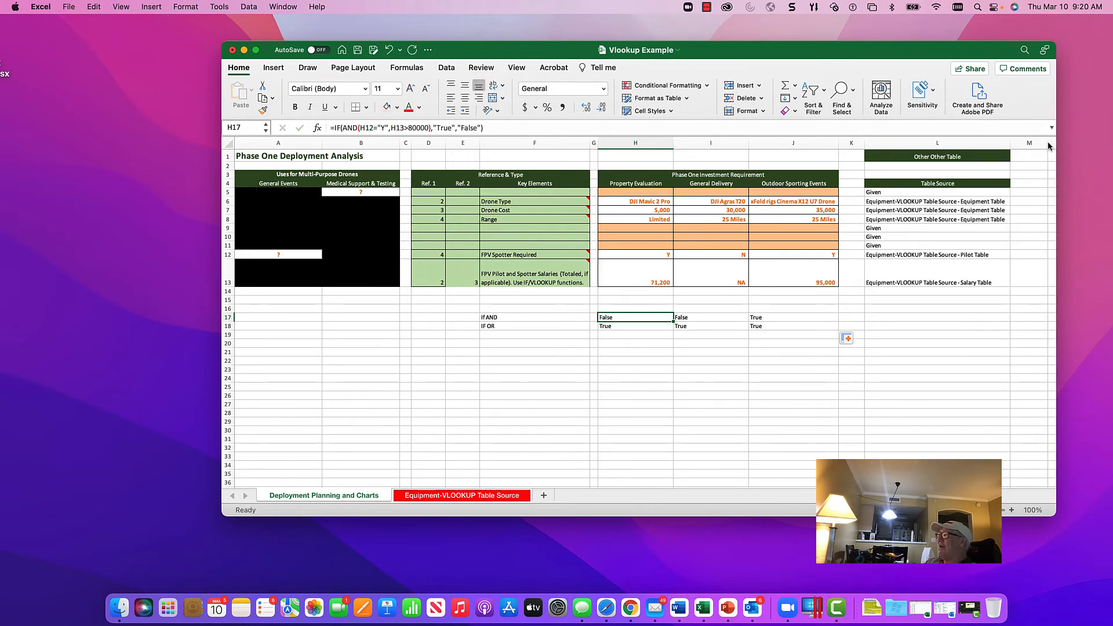
Step: Clear the IF AND and IF OR formulas in I17:J18
drag(715, 320, 779, 328)
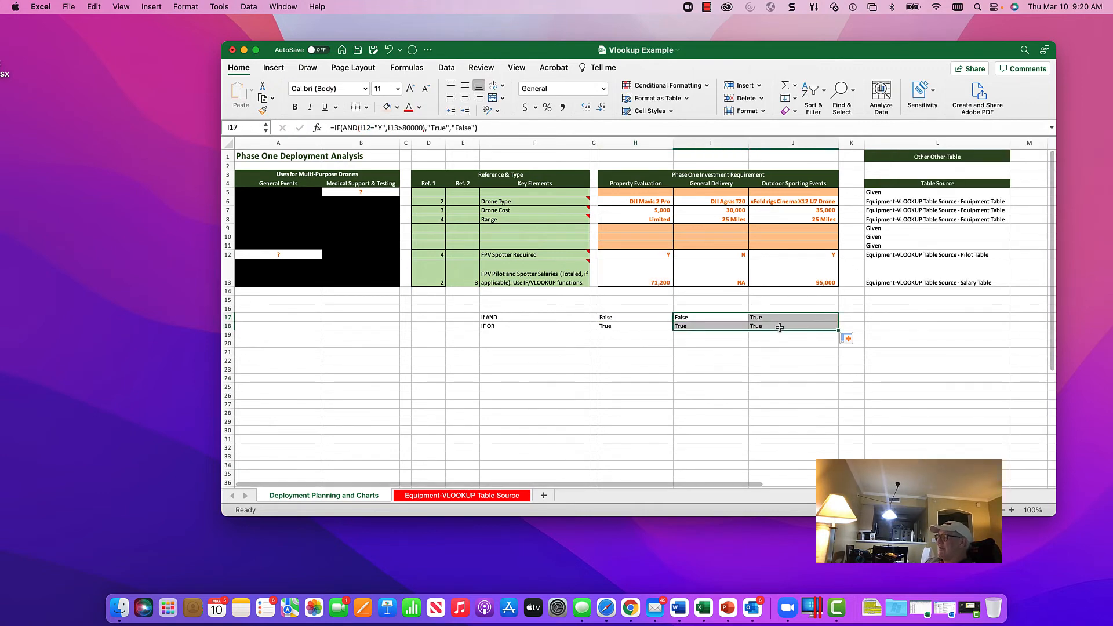
key(Delete)
key(Left)
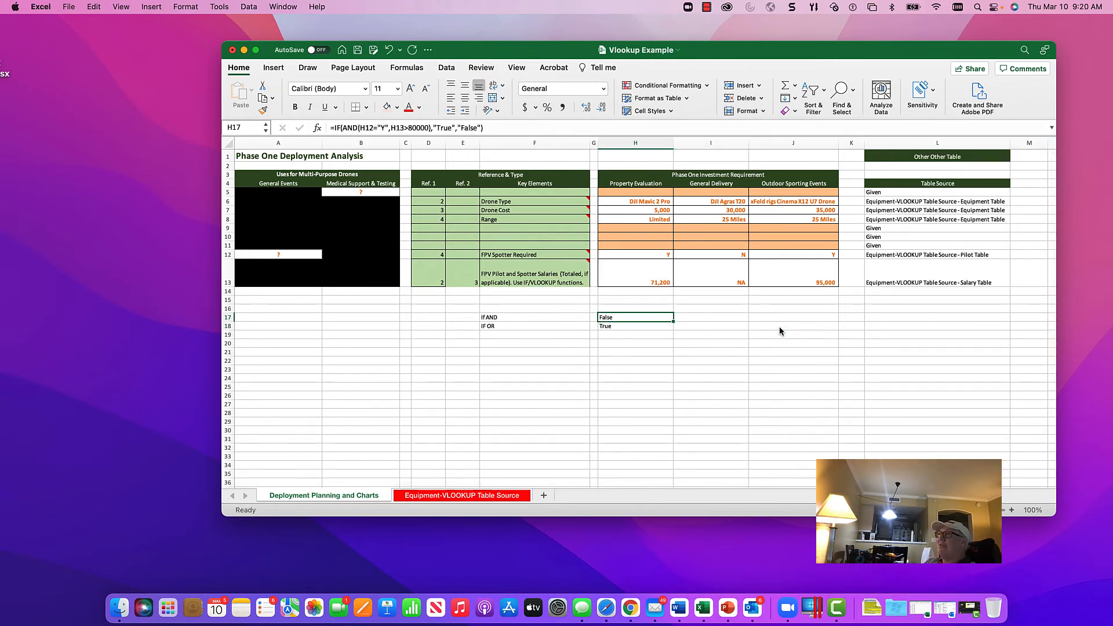
Step: Start an IF formula in I17 with an AND test that I12="N" and I13>80000
key(Right)
text(=)
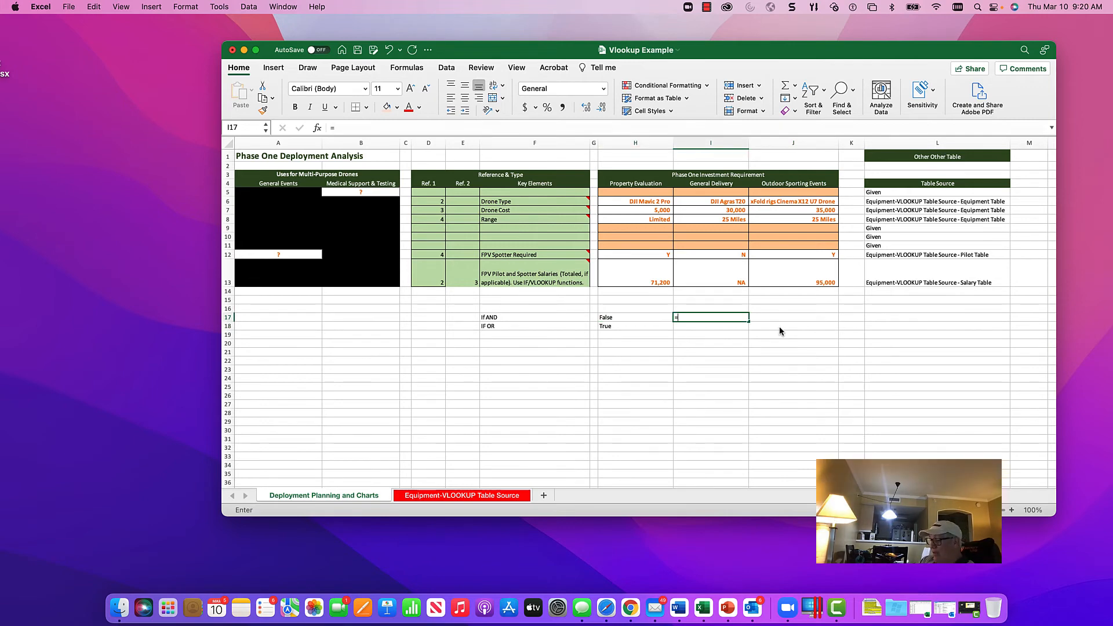
text(iif)
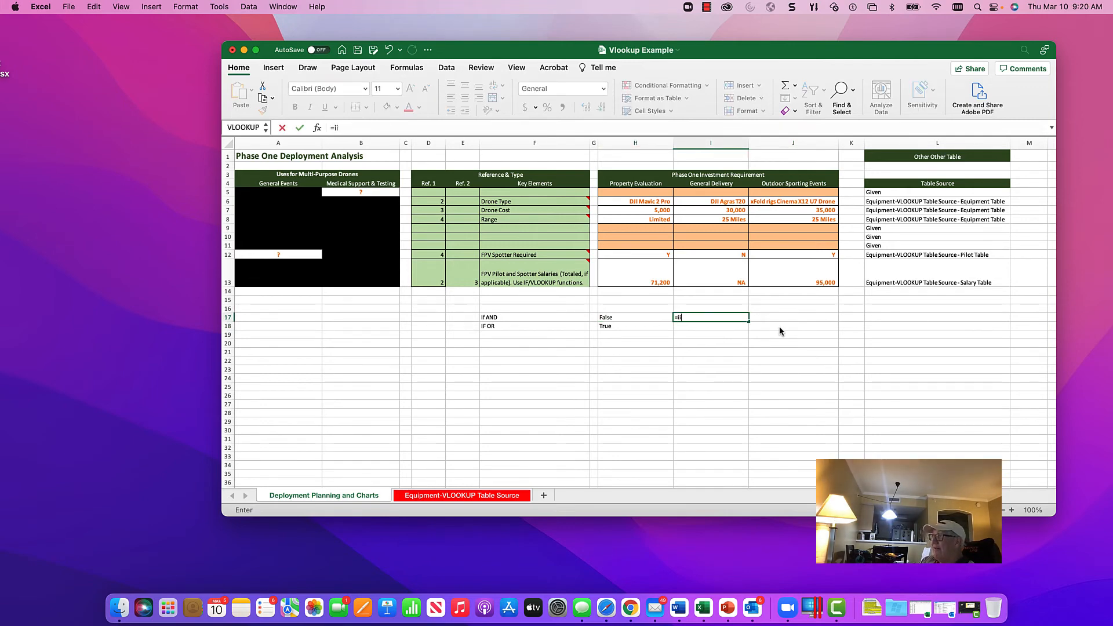
key(BackSpace)
text(f)
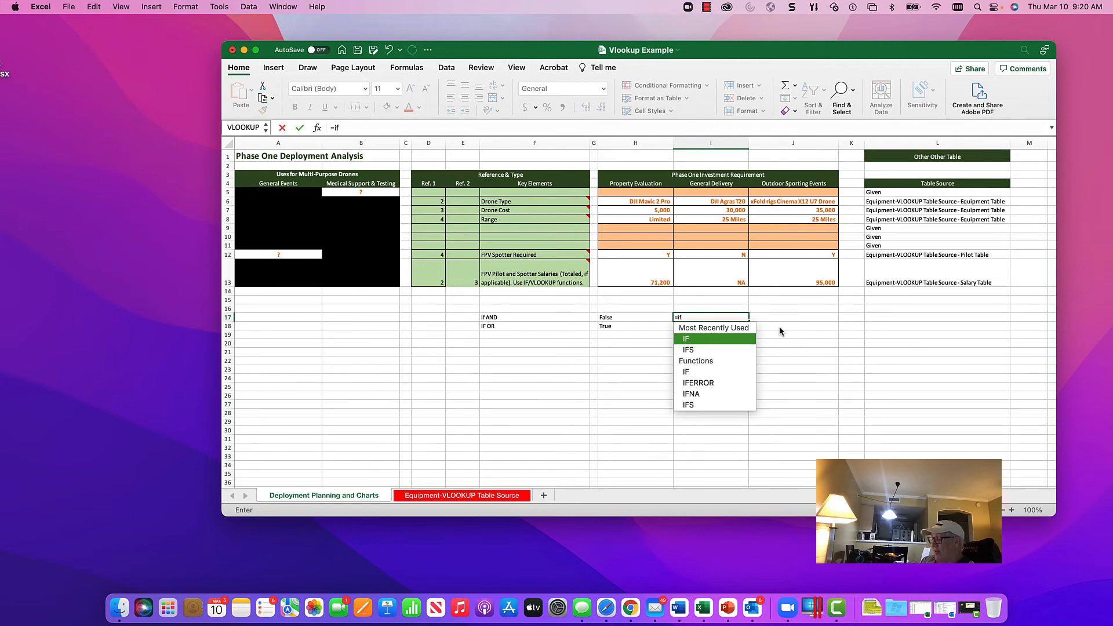
text(()
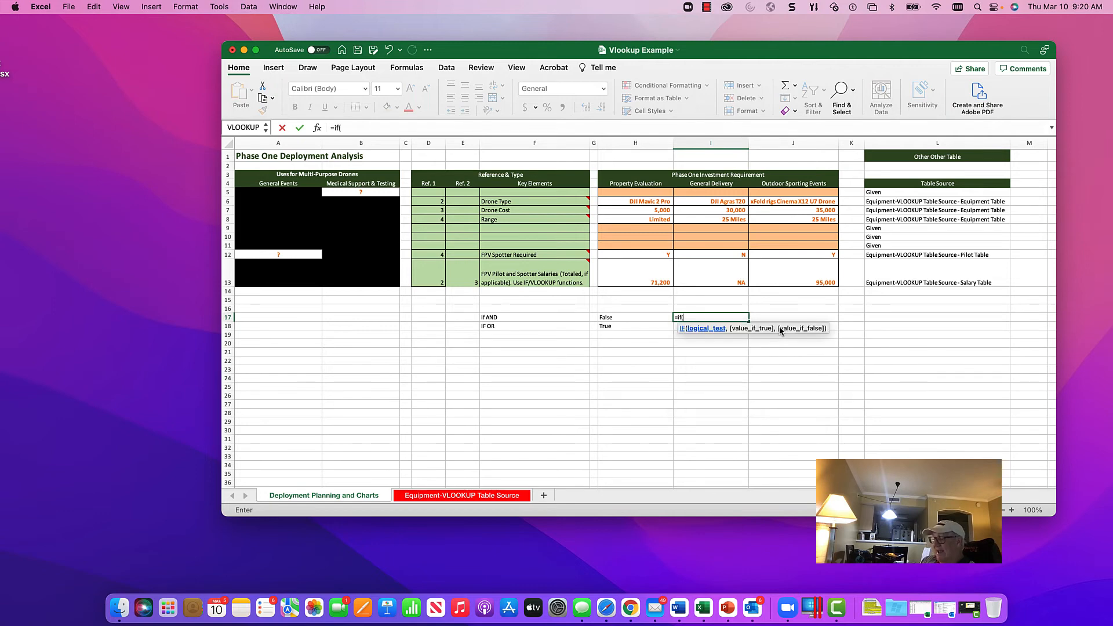
text(and)
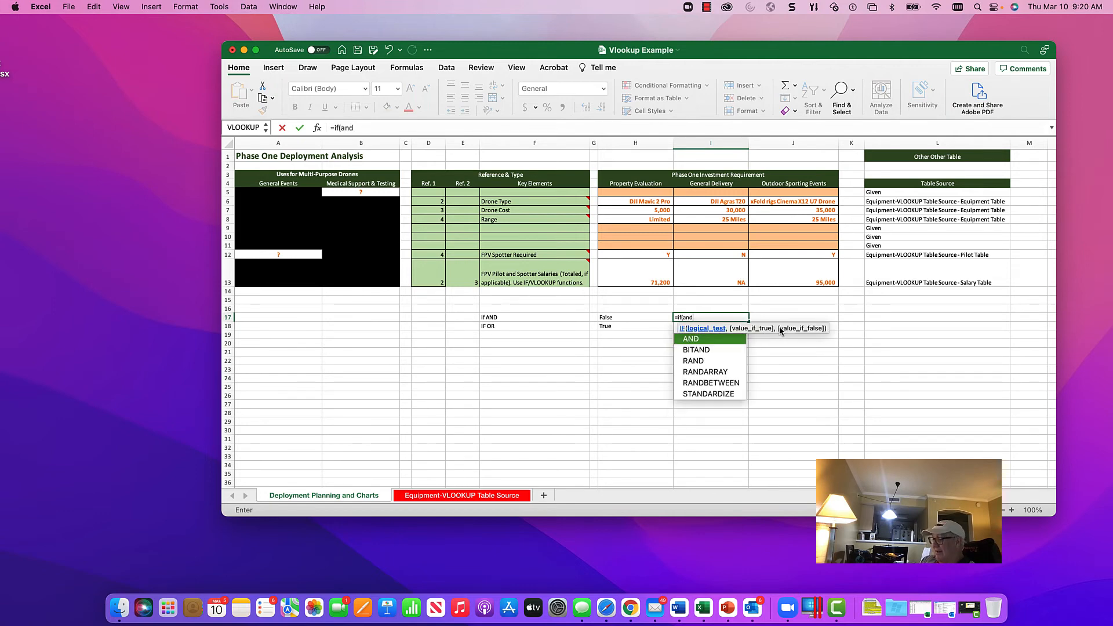
text(()
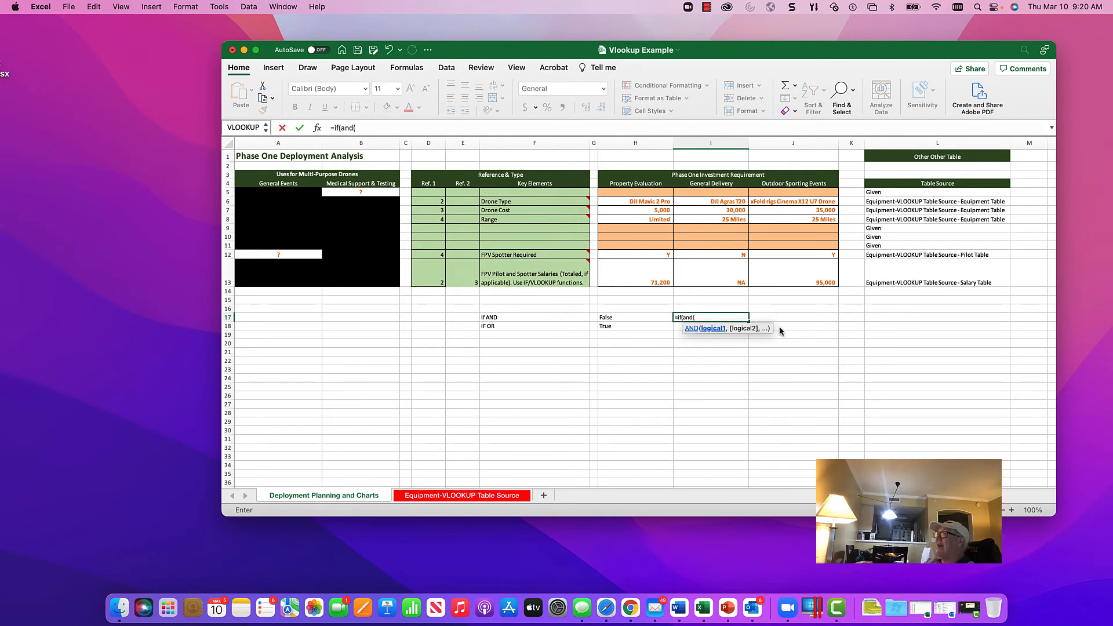
click(730, 255)
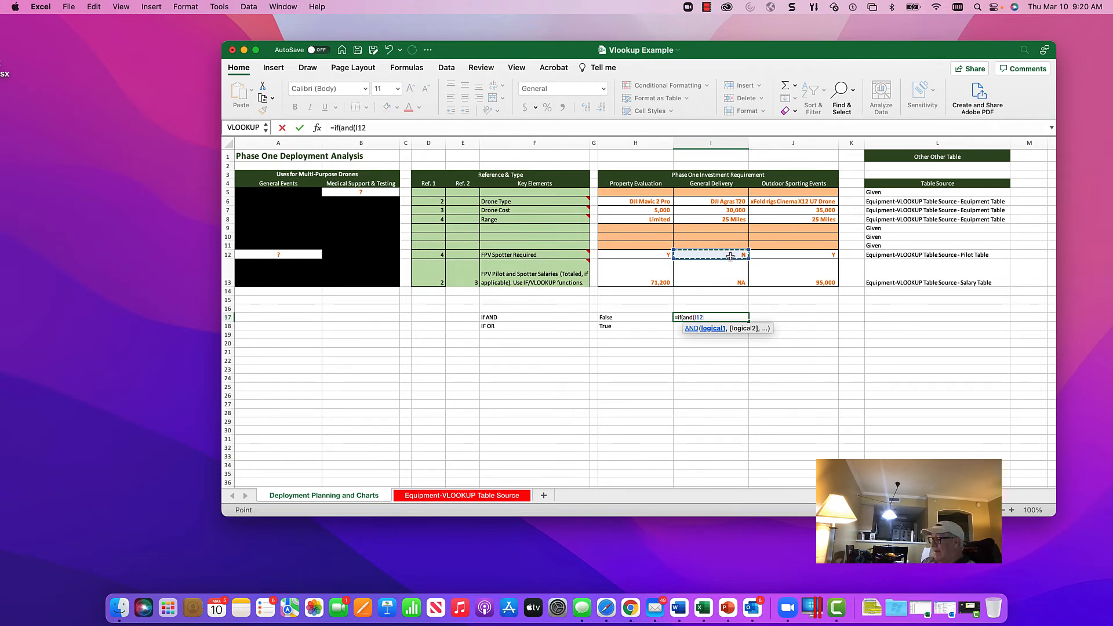
text(=)
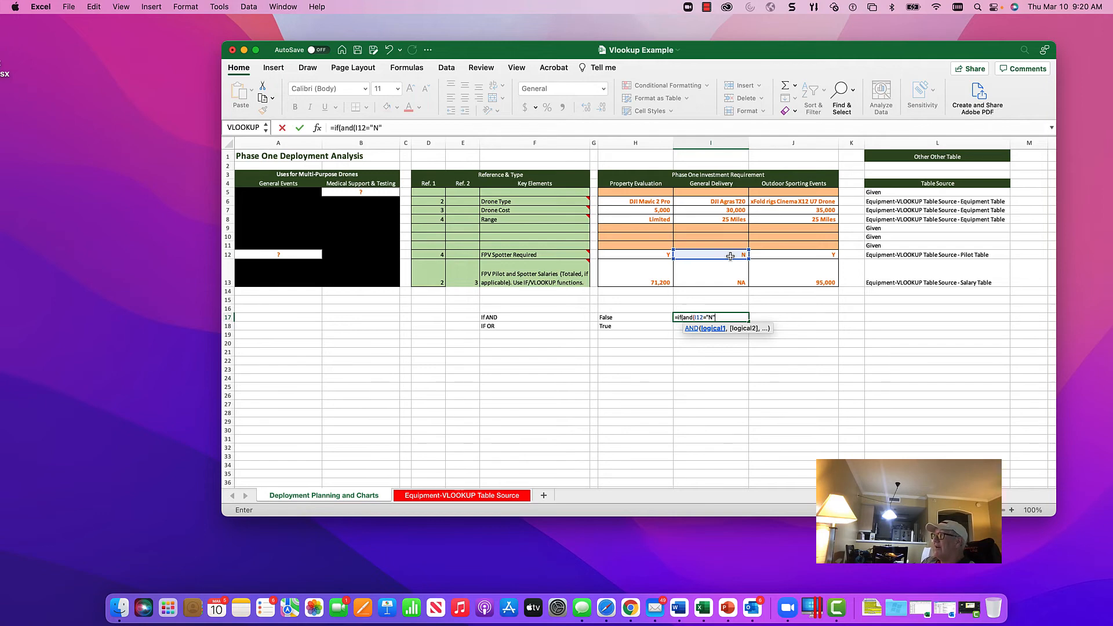
text("N",)
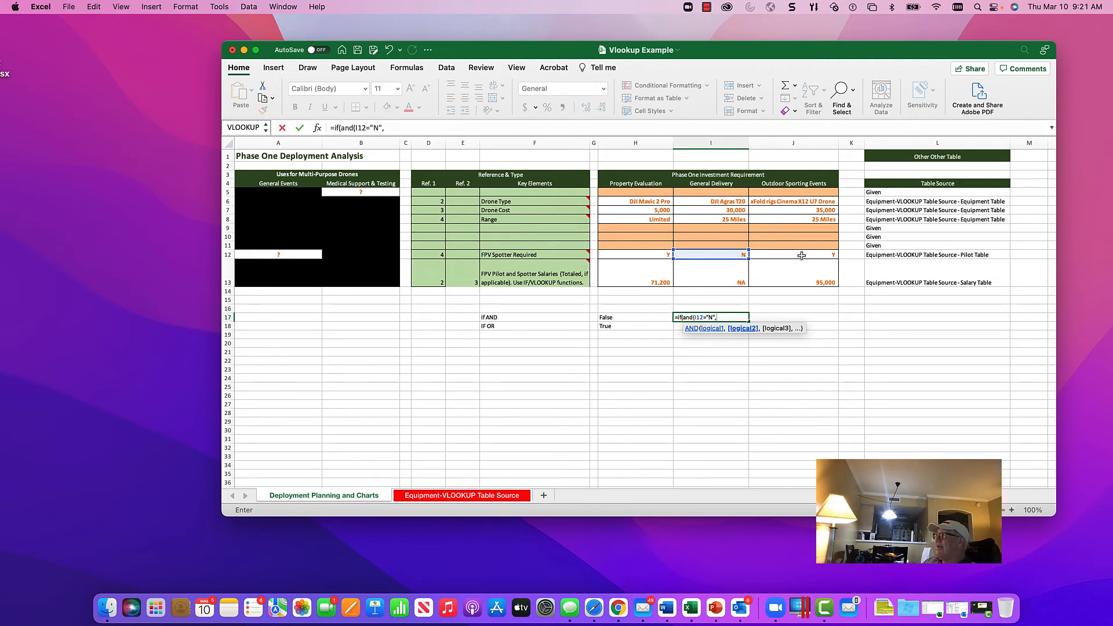
click(733, 280)
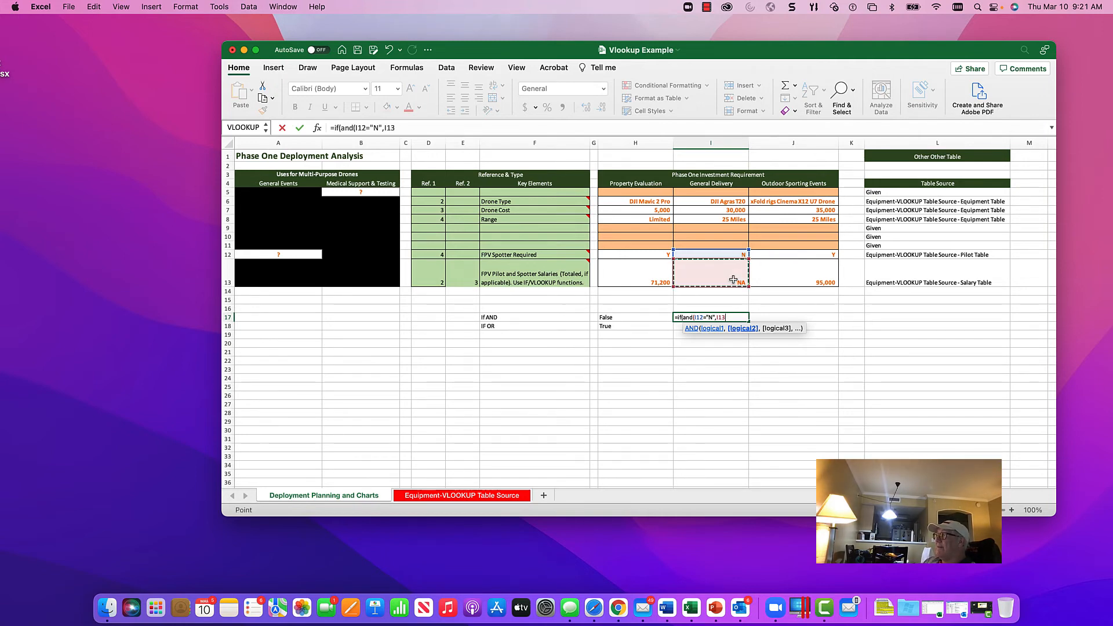
text(>)
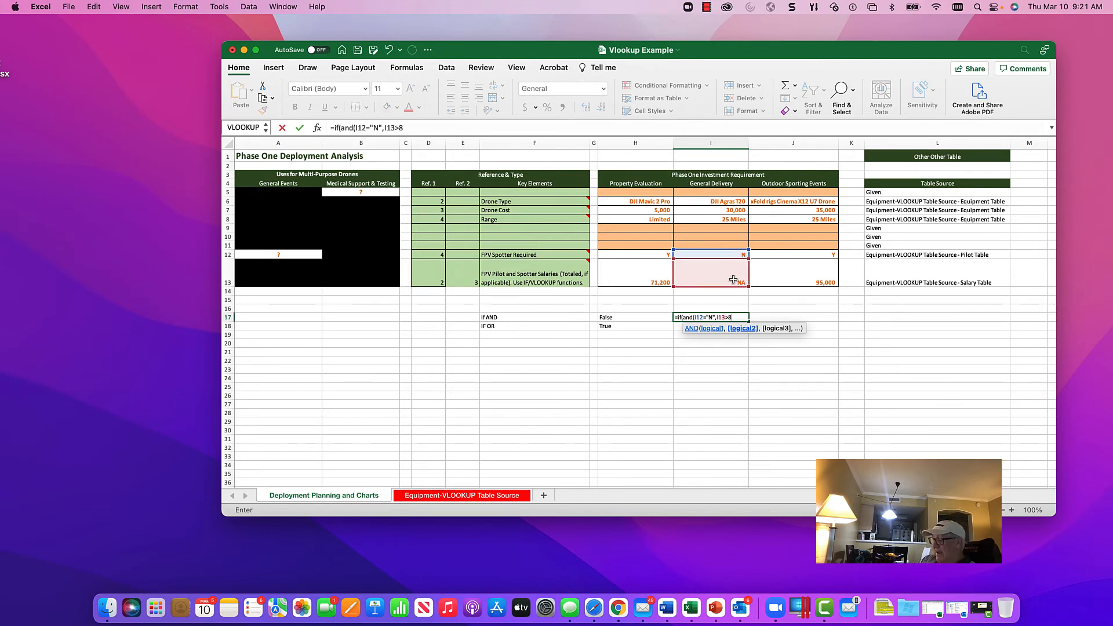
text(80000)
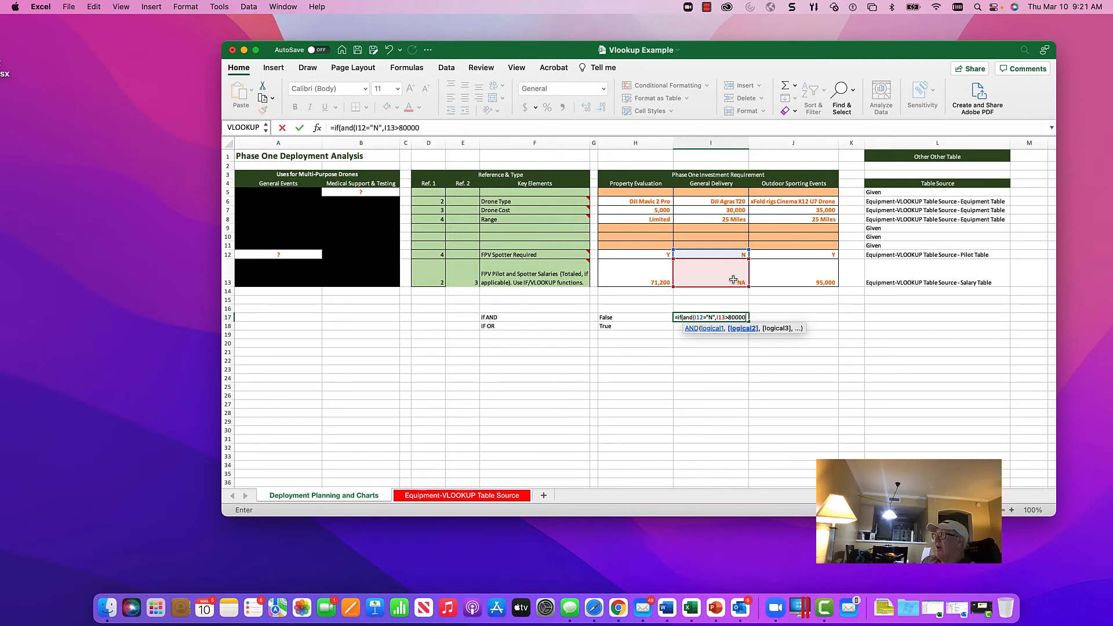
text())
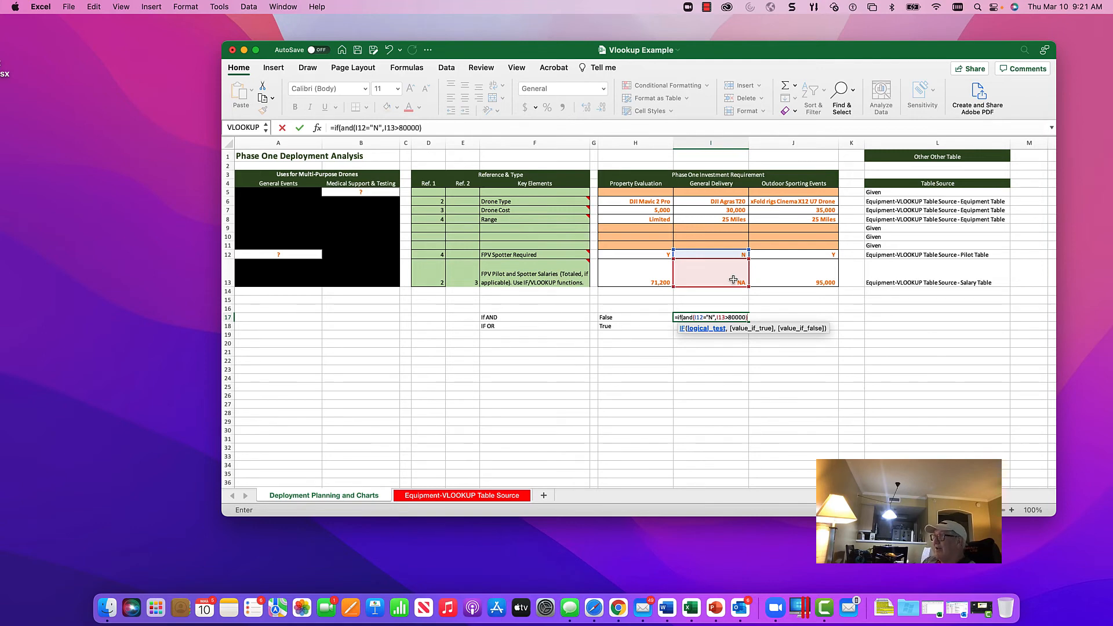
text(,)
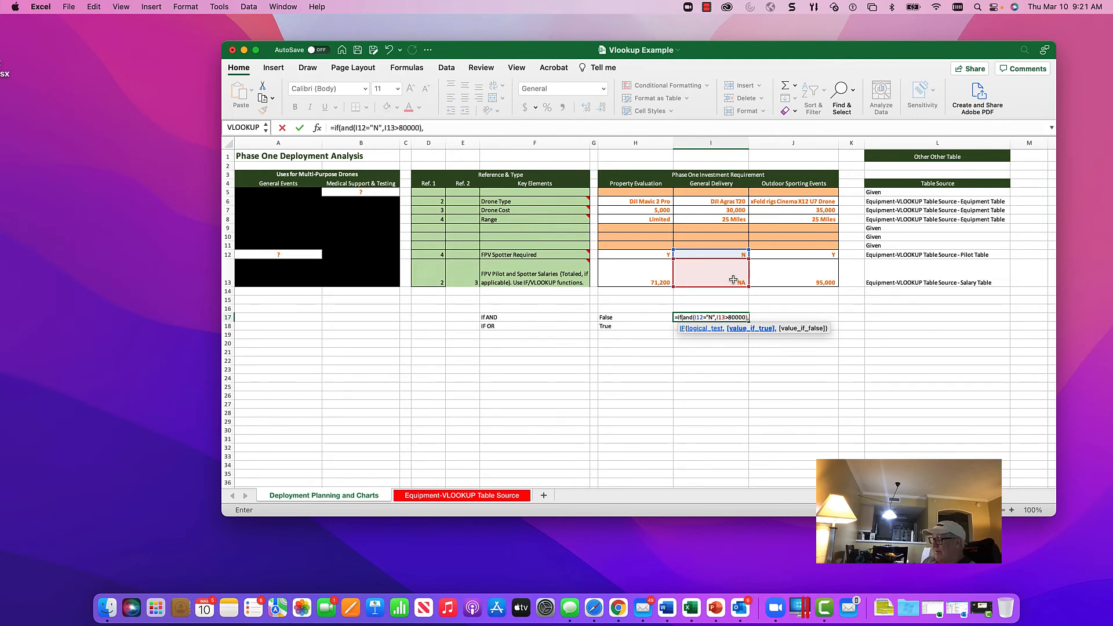
text("True)
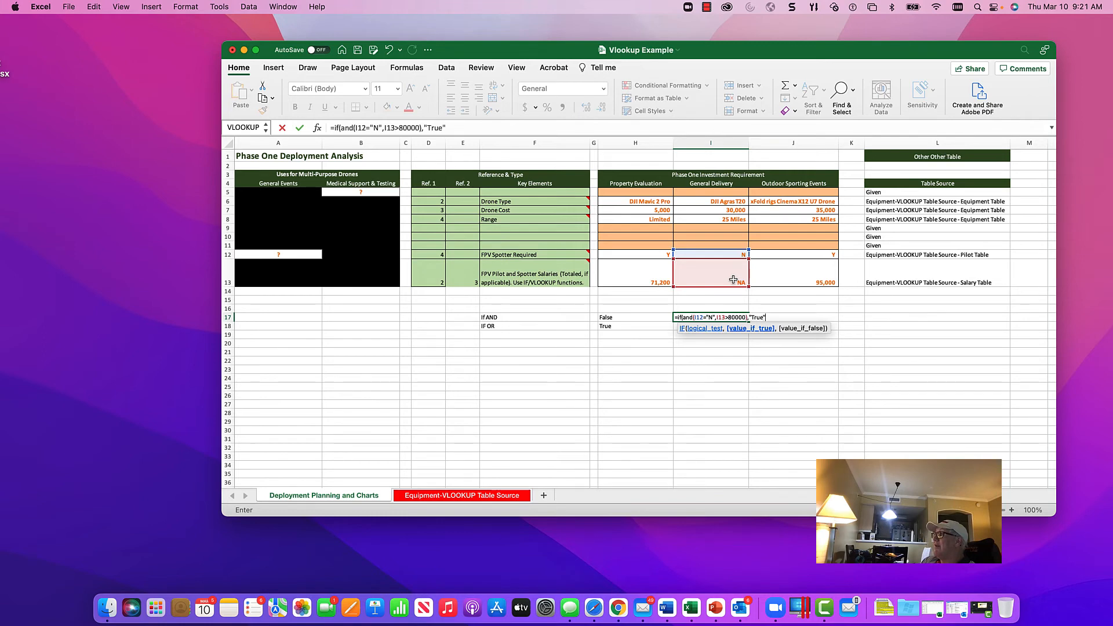
text(",)
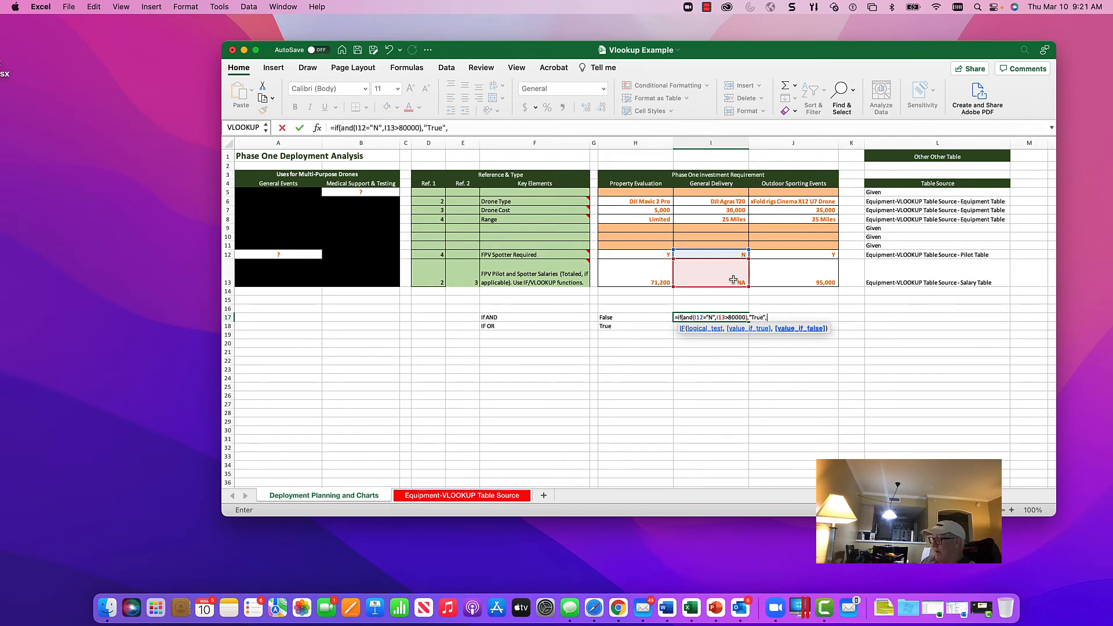
text("False)
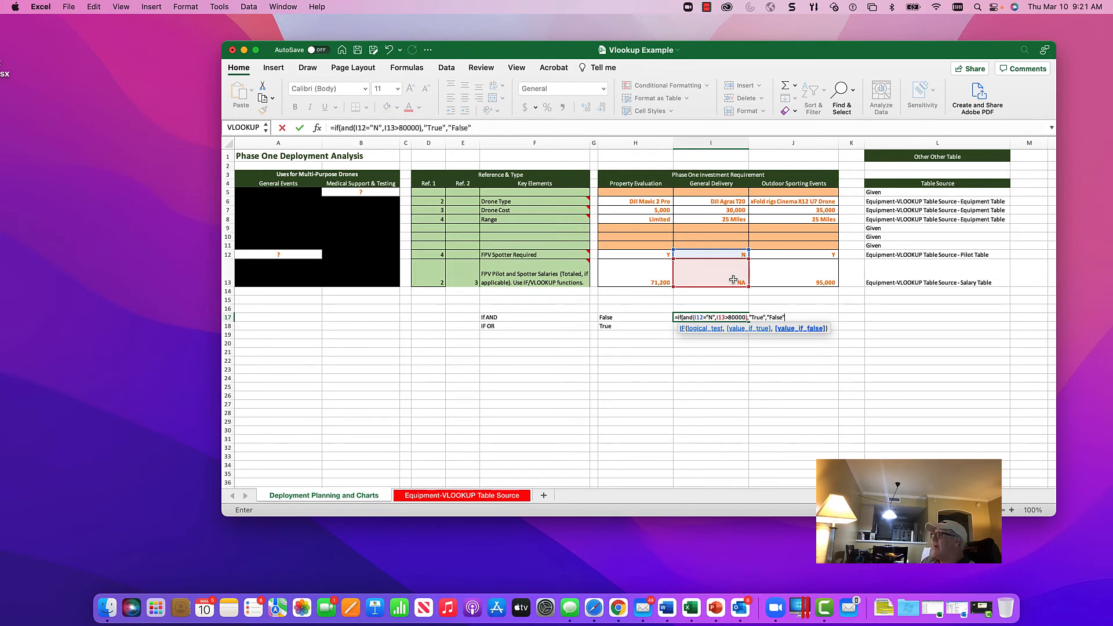
text(")
Step: Complete the I17 formula with "True" as the value if true and "False" as the value if false
key(Return)
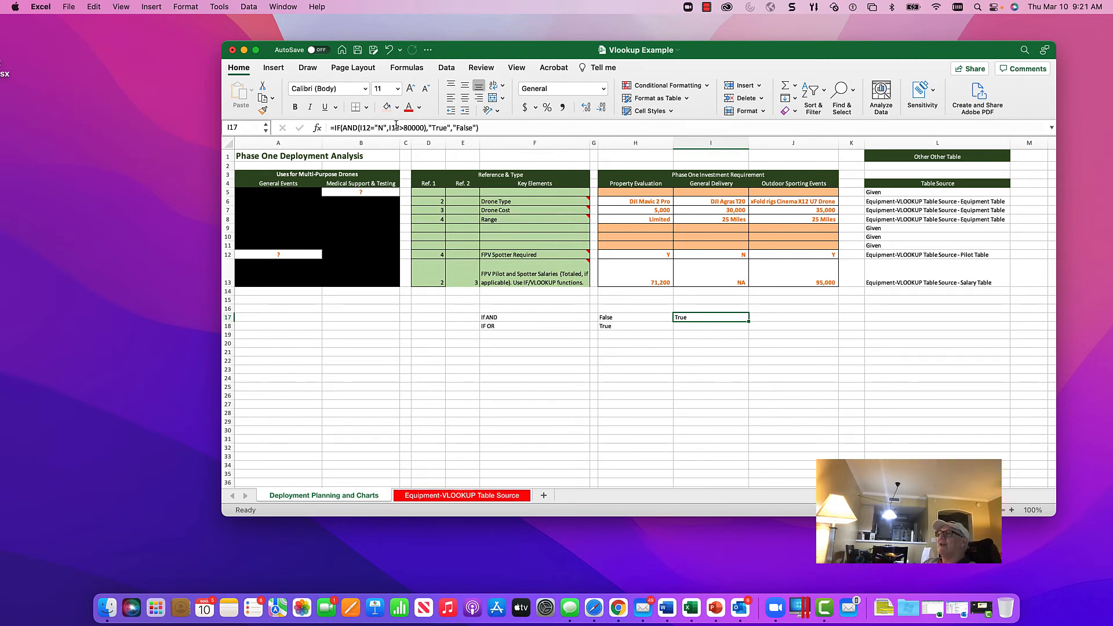
Step: Examine the logical test and return values of I17's formula in the Formula Builder
click(317, 129)
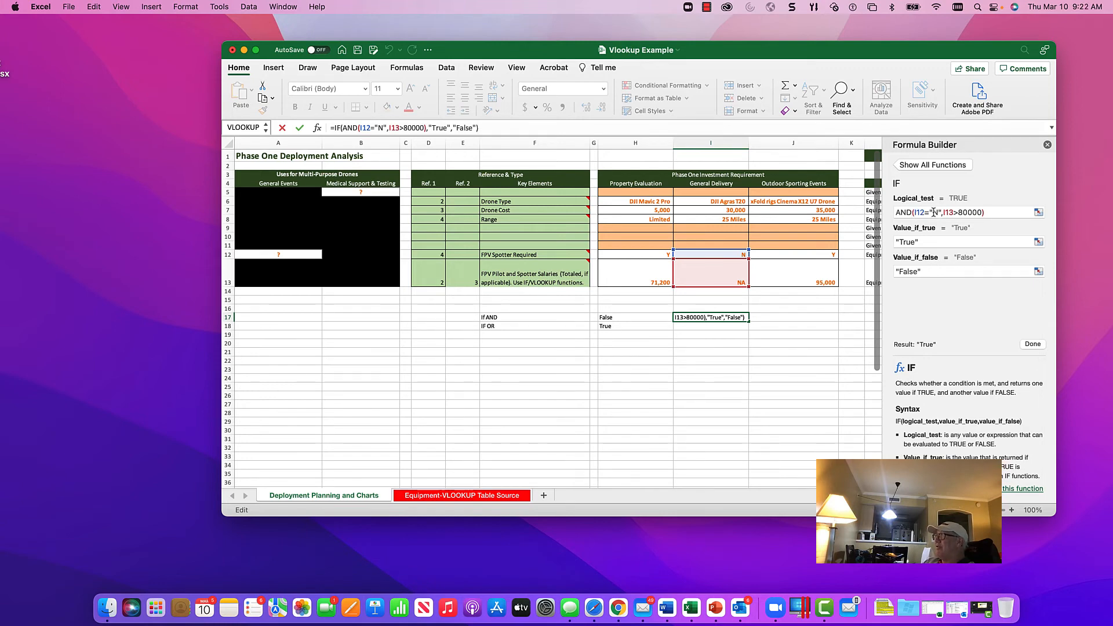
click(1004, 211)
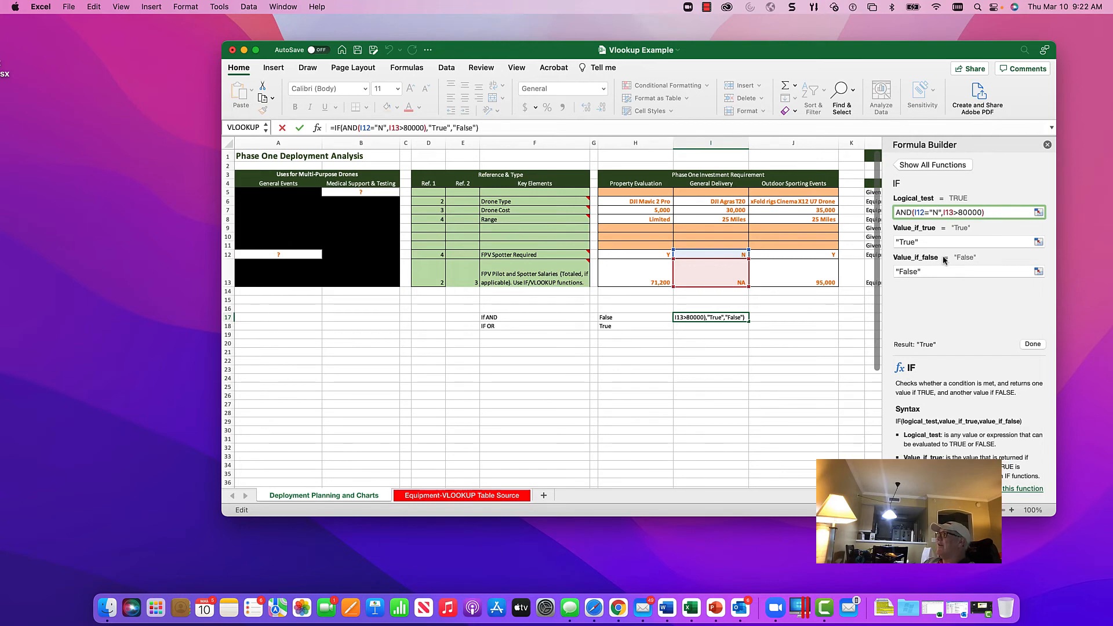
click(1047, 145)
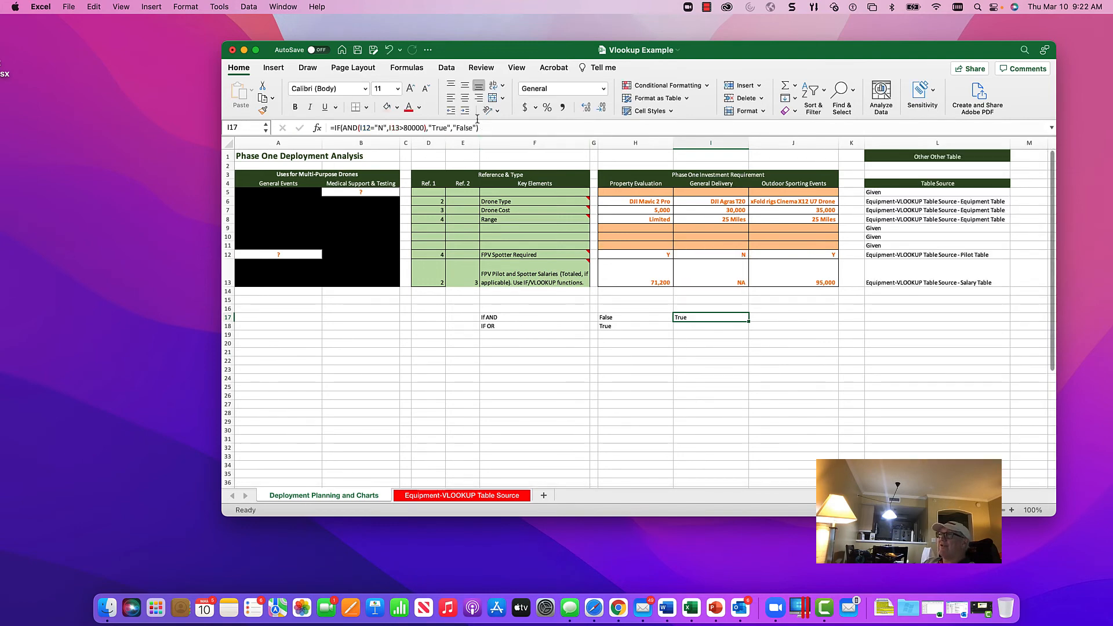
Step: Copy the full text of I17's IF AND formula and paste it into I18
drag(484, 127, 328, 128)
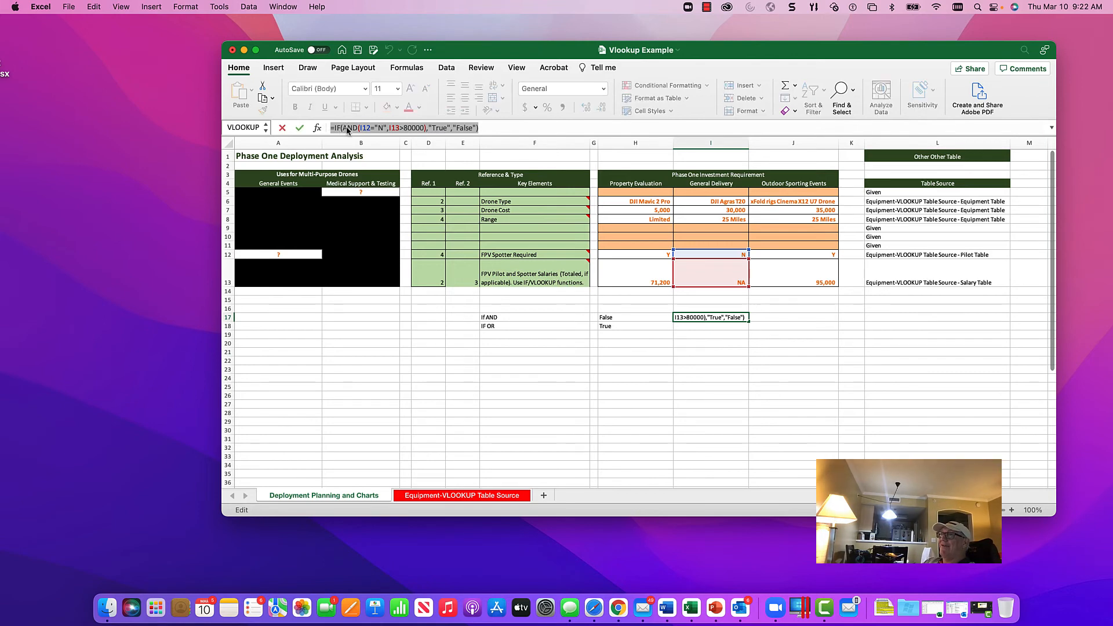
right_click(349, 128)
click(357, 147)
key(Escape)
click(684, 328)
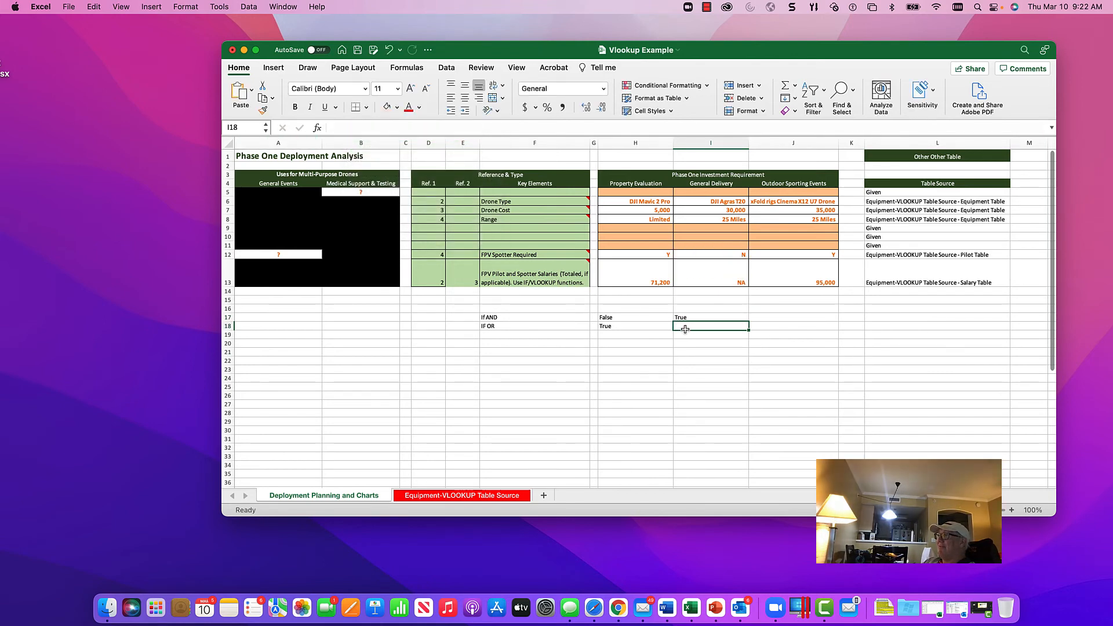
click(388, 128)
right_click(387, 127)
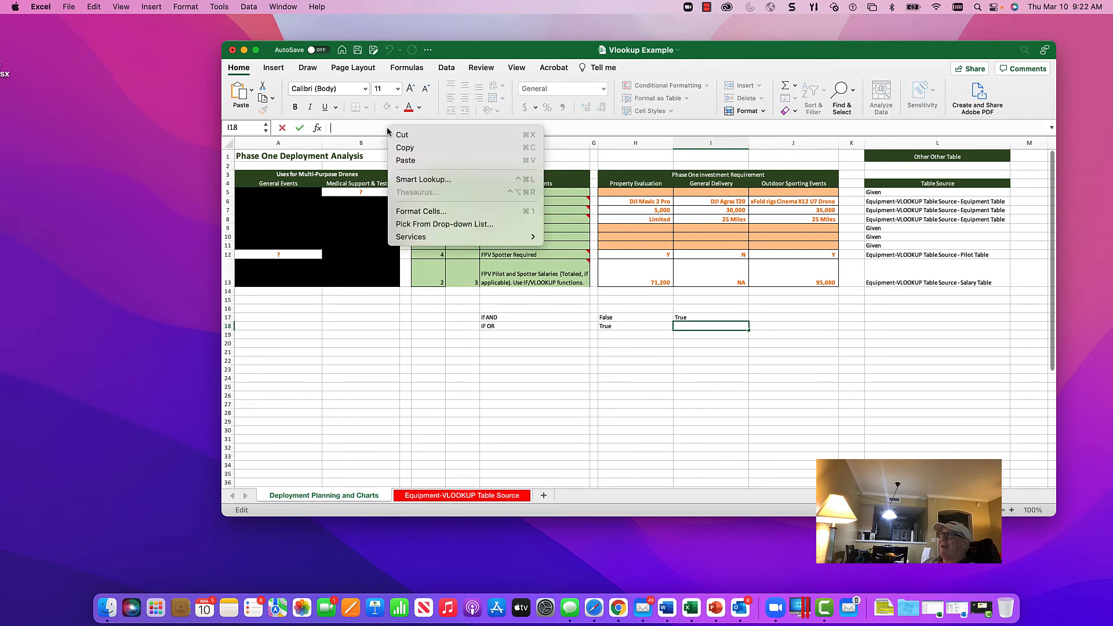
click(406, 160)
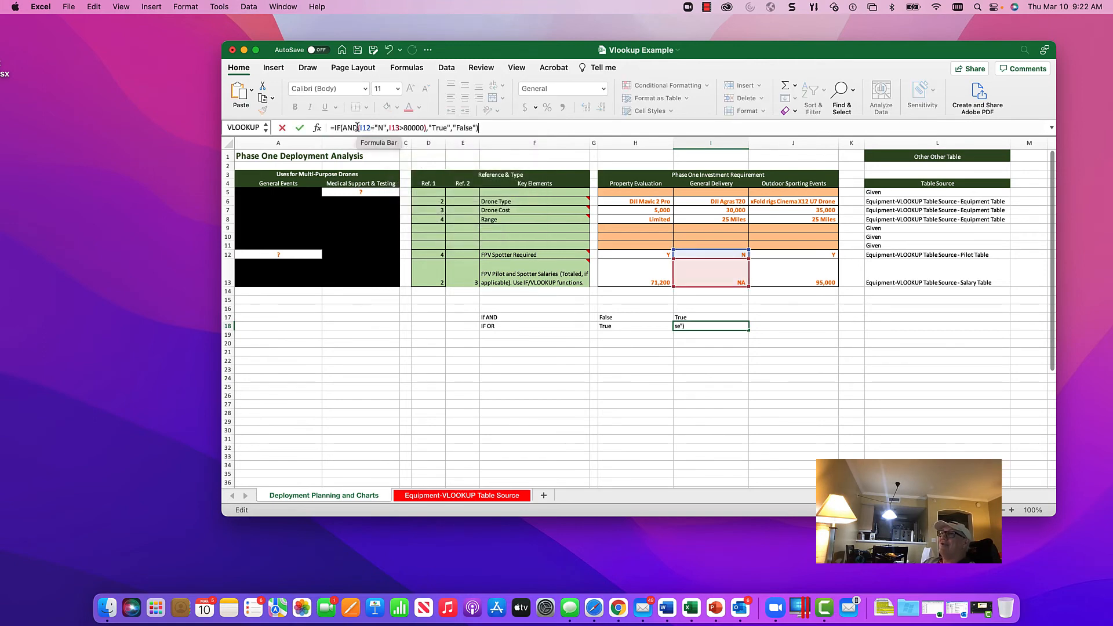
Step: Replace AND with OR in I18's pasted formula and enter it
click(357, 127)
key(BackSpace)
key(BackSpace)
key(BackSpace)
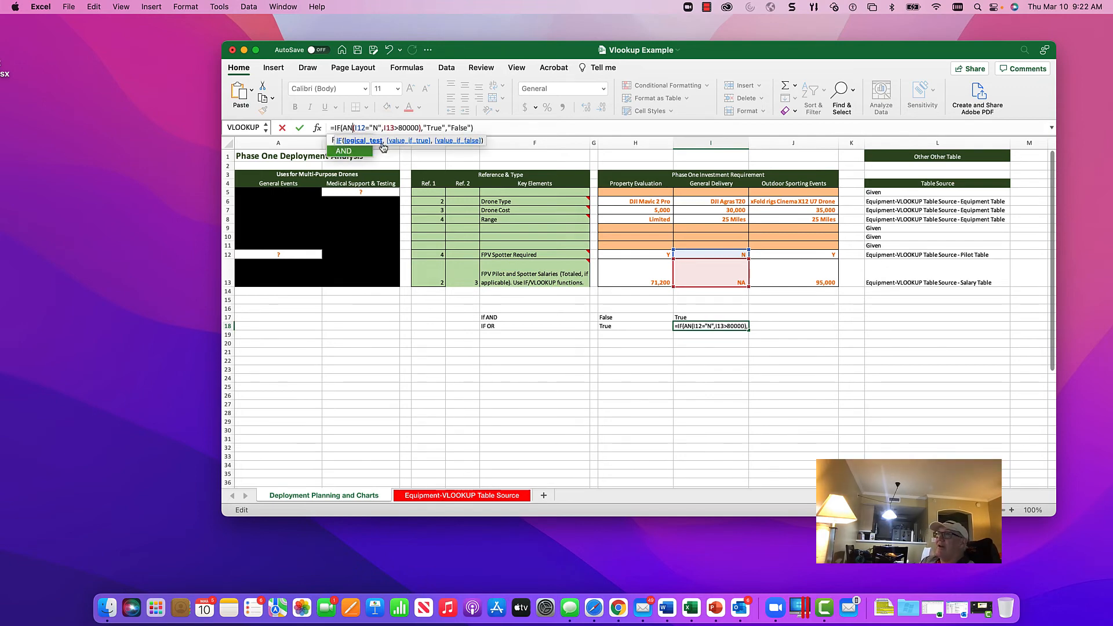
text(OR)
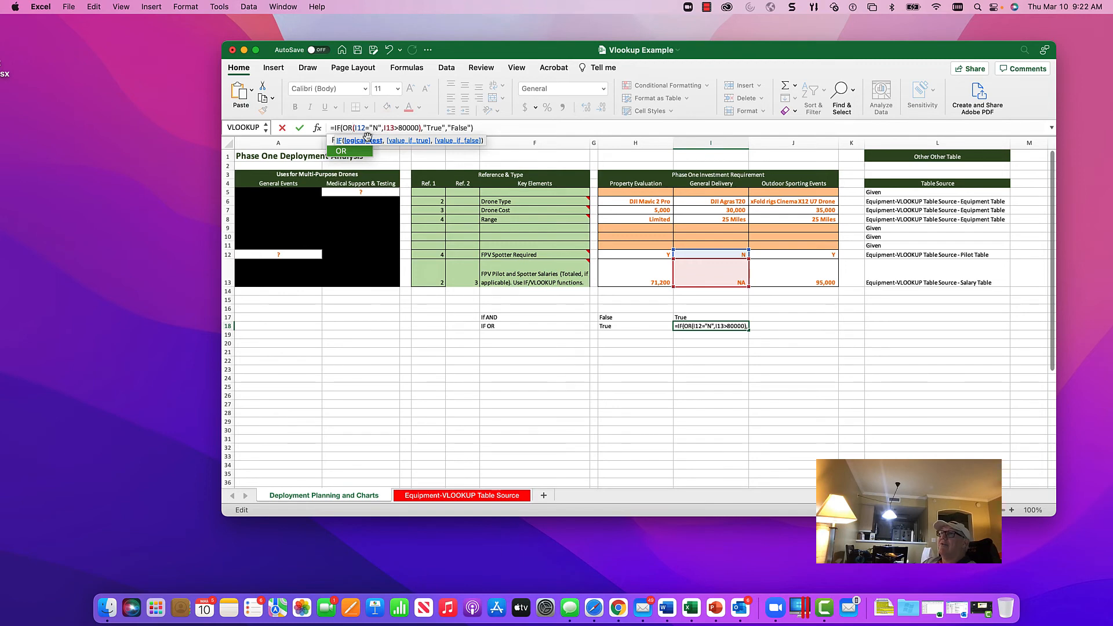
click(299, 128)
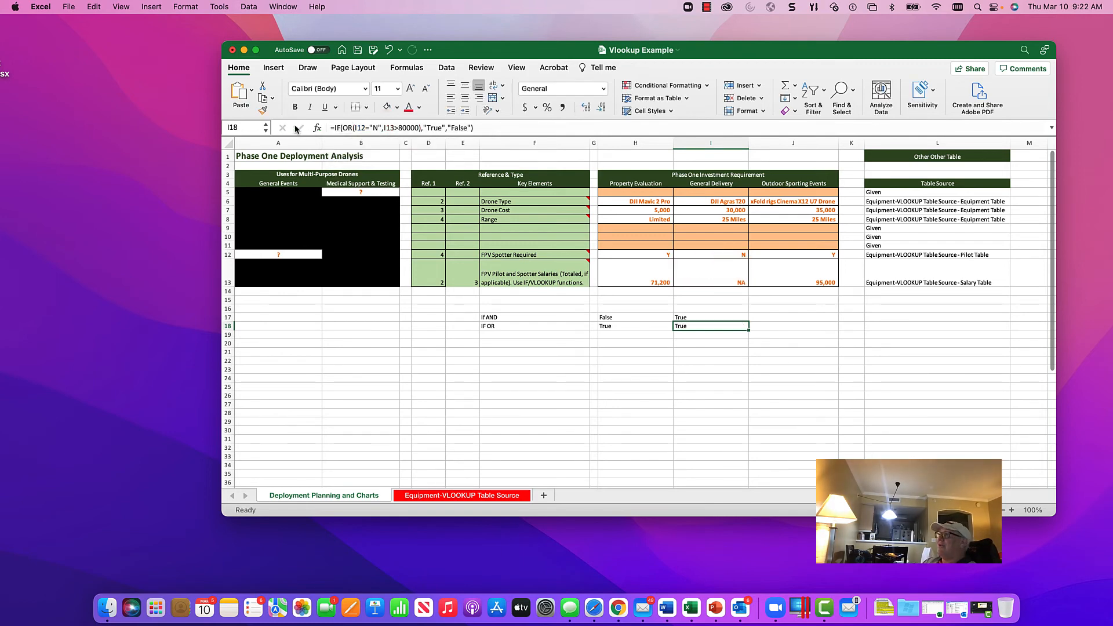
Step: Copy the IF AND and IF OR formulas from H17:H18 across to columns I and J
click(703, 317)
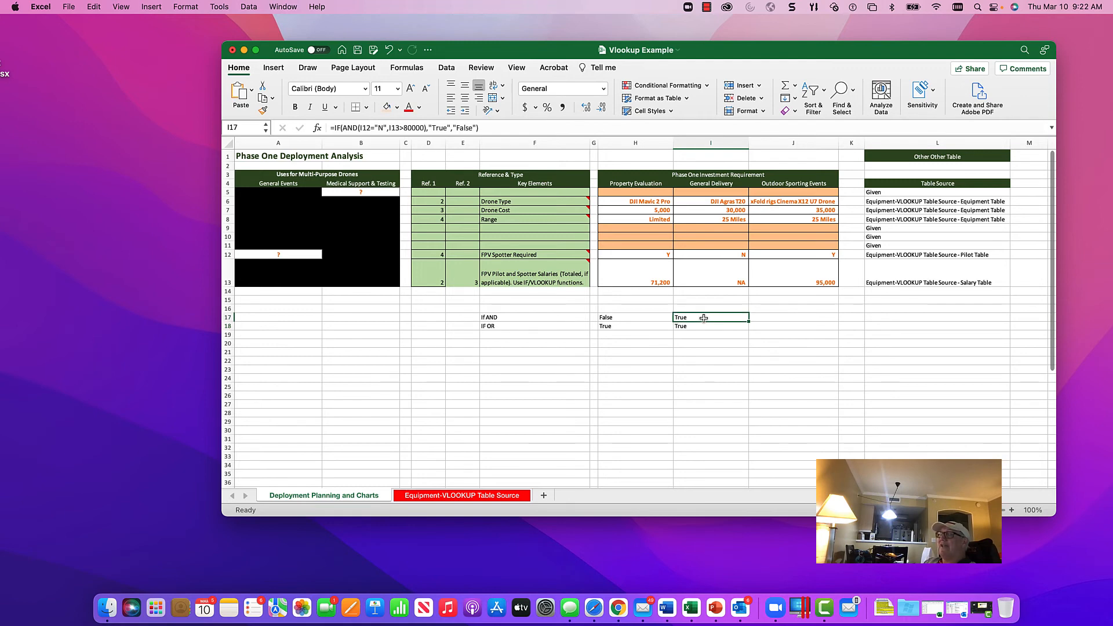
click(707, 326)
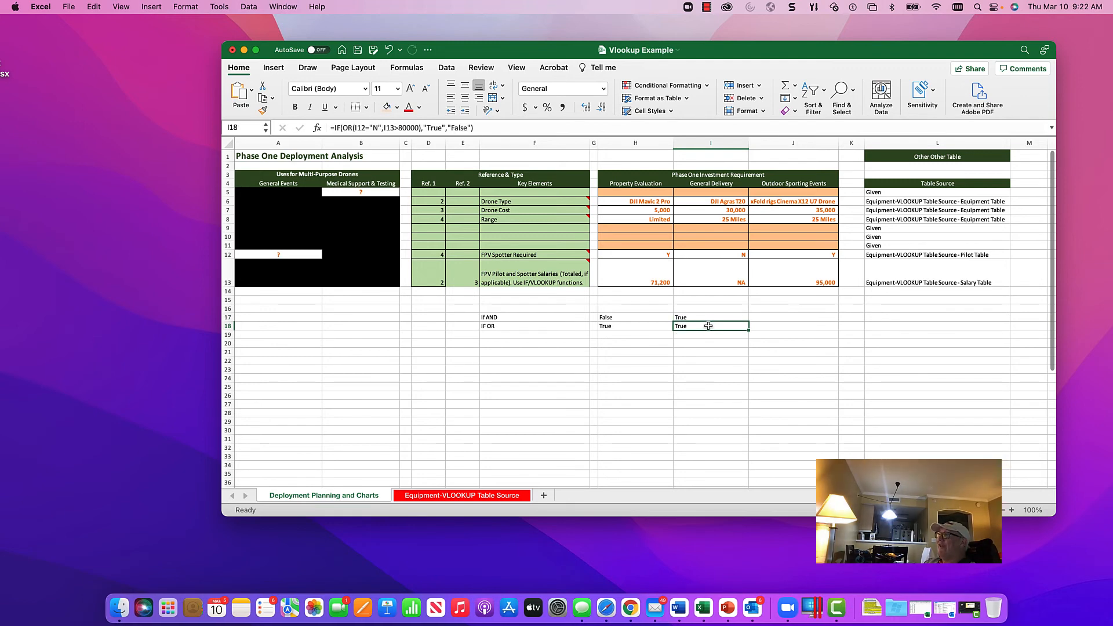
click(709, 315)
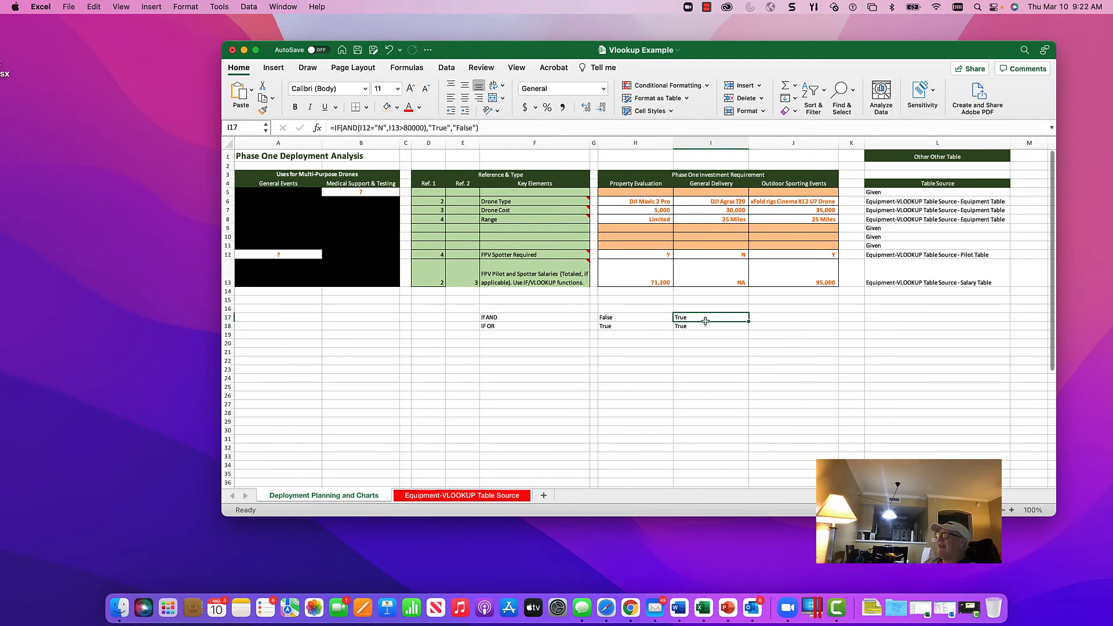
click(636, 320)
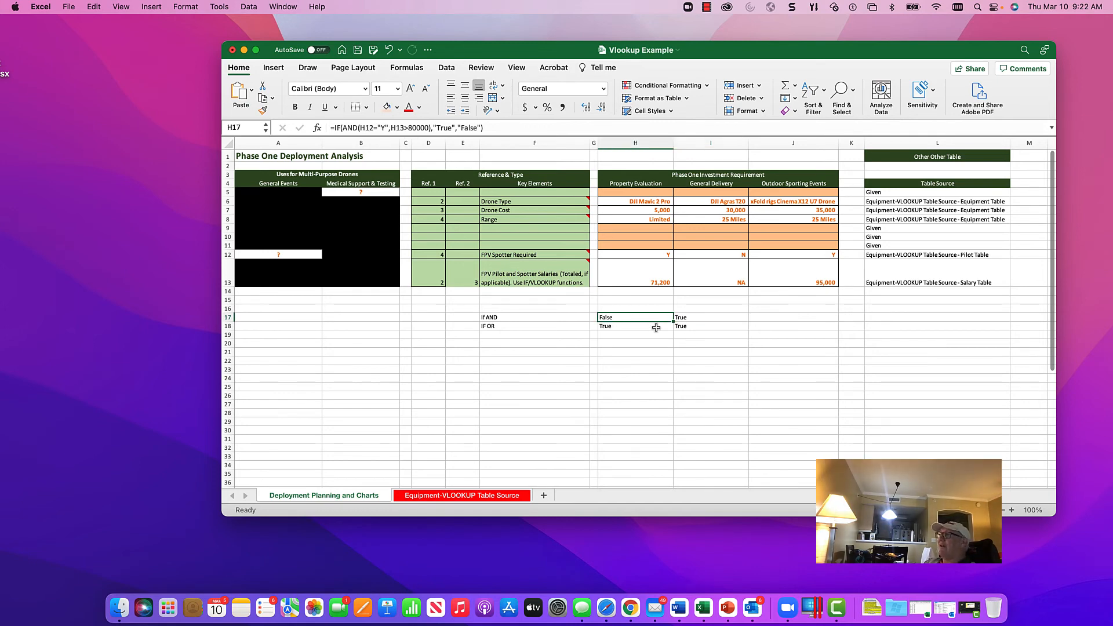
drag(640, 316, 639, 326)
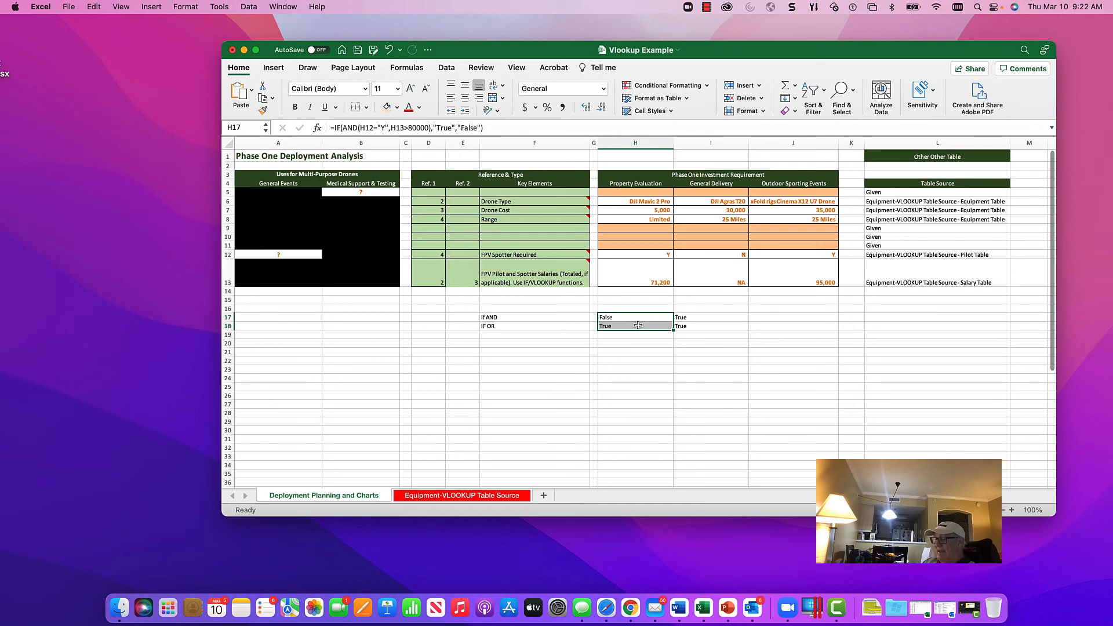
key(super+c)
key(shift+Right)
key(shift+Right)
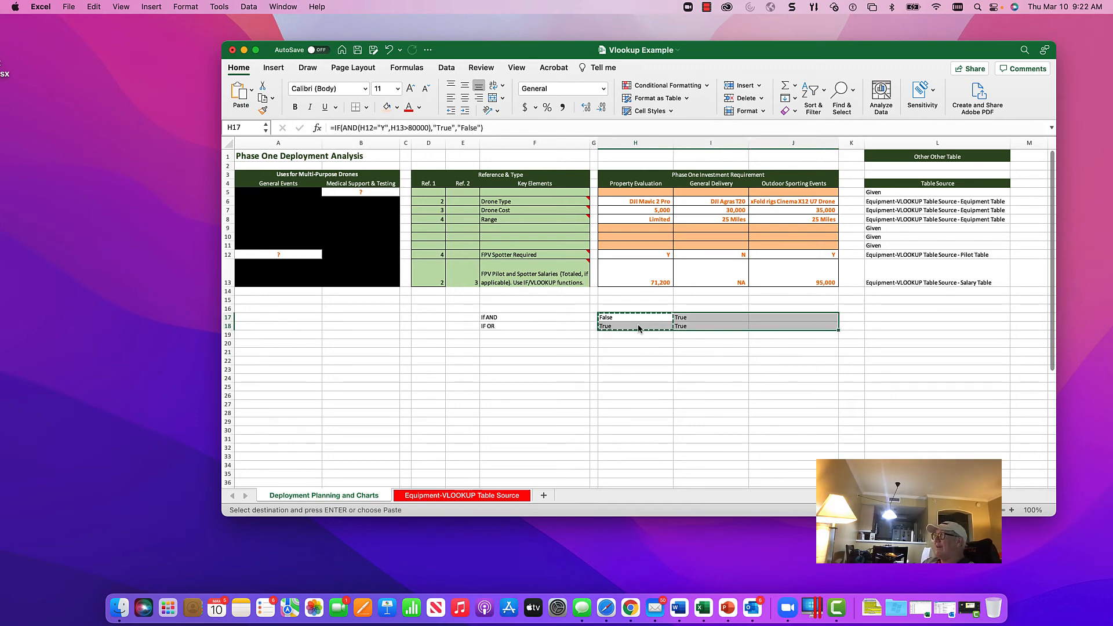
key(Return)
Step: Enter Y as the spotter criterion in D17 and D18, beside the IF AND and IF OR labels
key(Left)
key(Left)
key(Left)
key(Left)
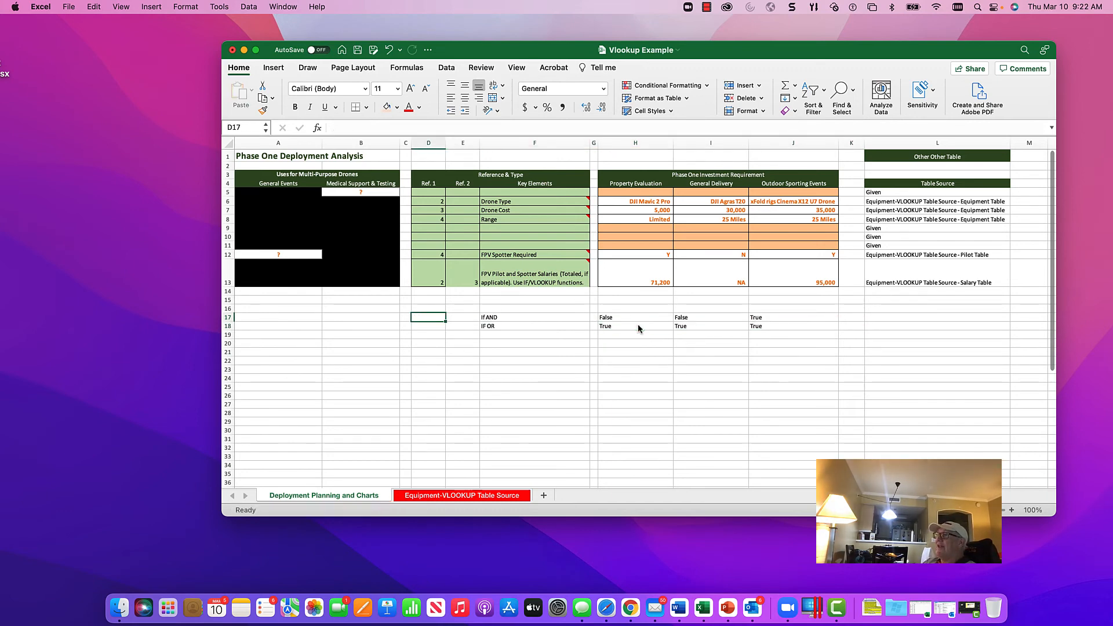
key(Right)
key(Right)
key(Right)
key(Right)
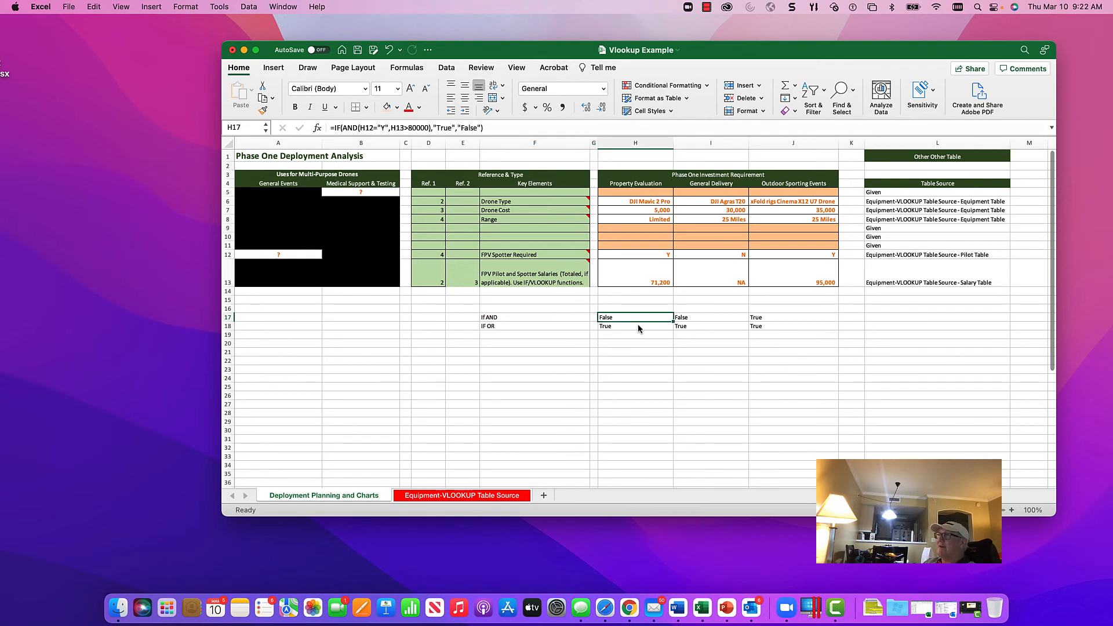
key(Left)
key(Left)
key(Left)
key(Left)
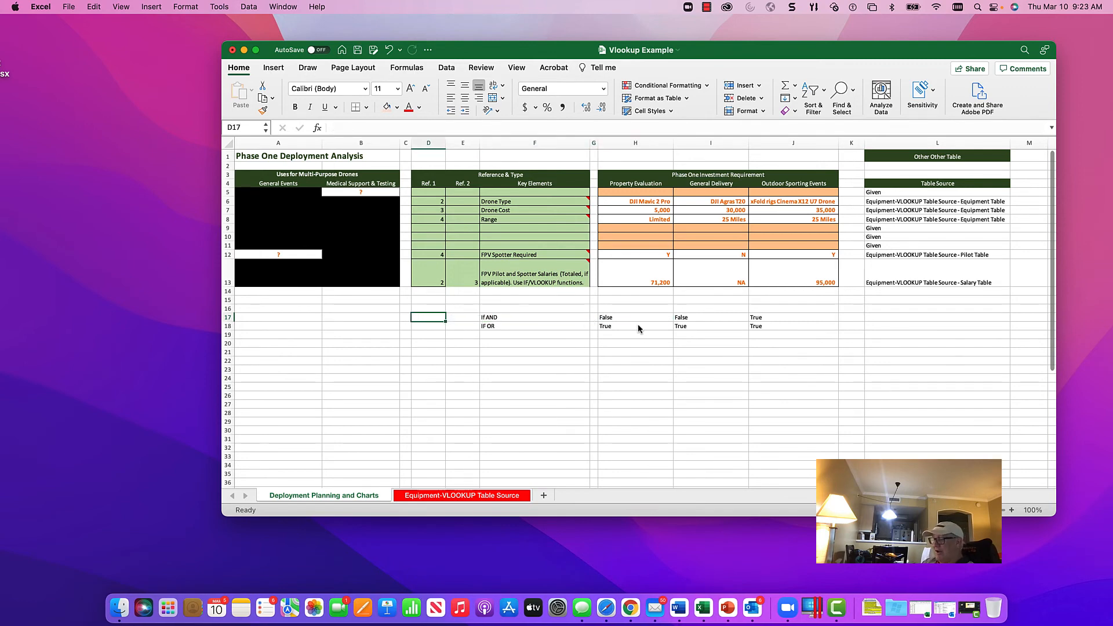
text(Y)
key(Return)
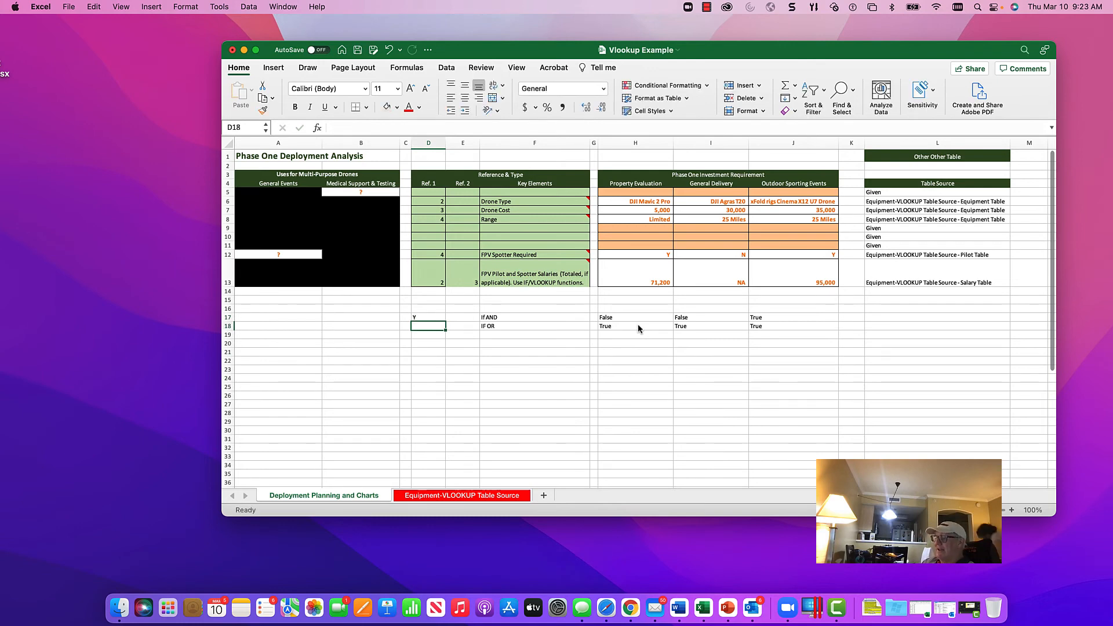
text(Y)
key(Up)
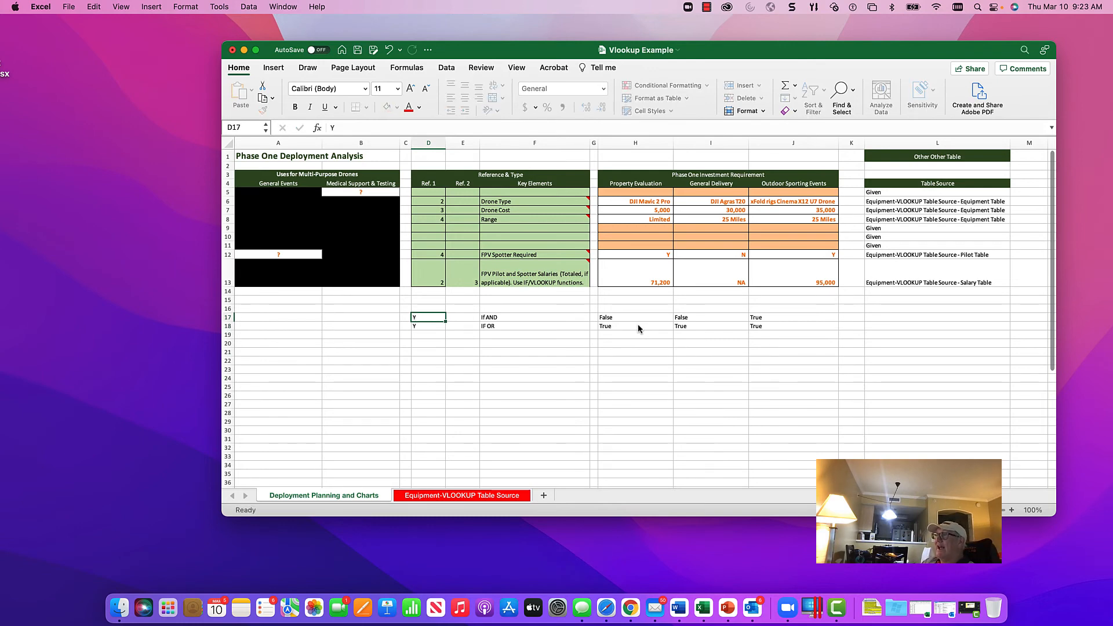
Step: Enter 80000 as the salary threshold in E17 and E18
key(Right)
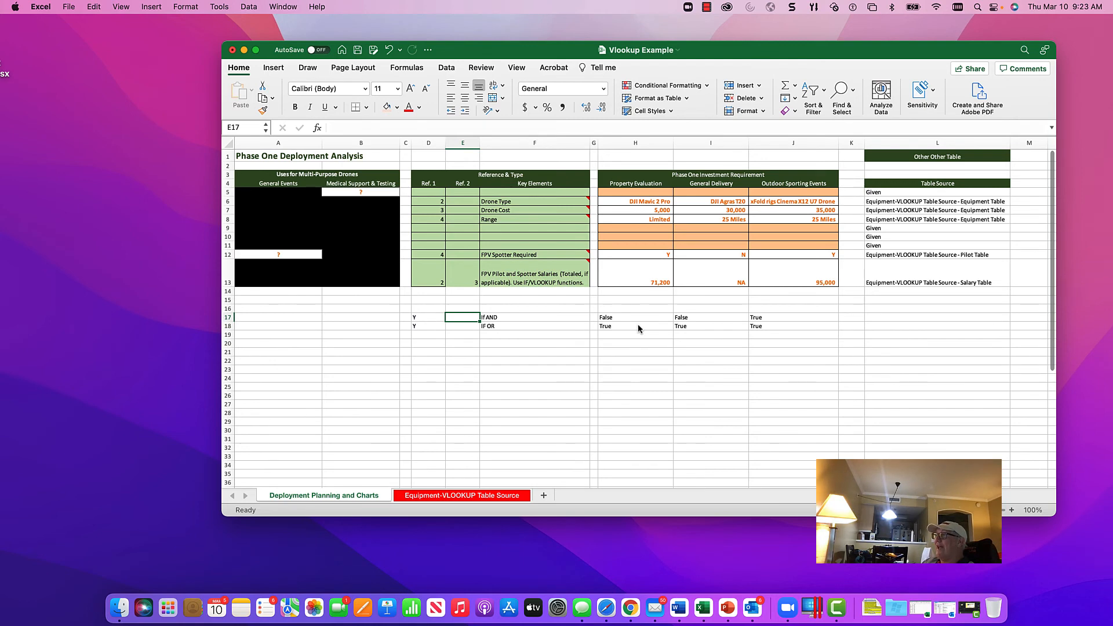
text(8000)
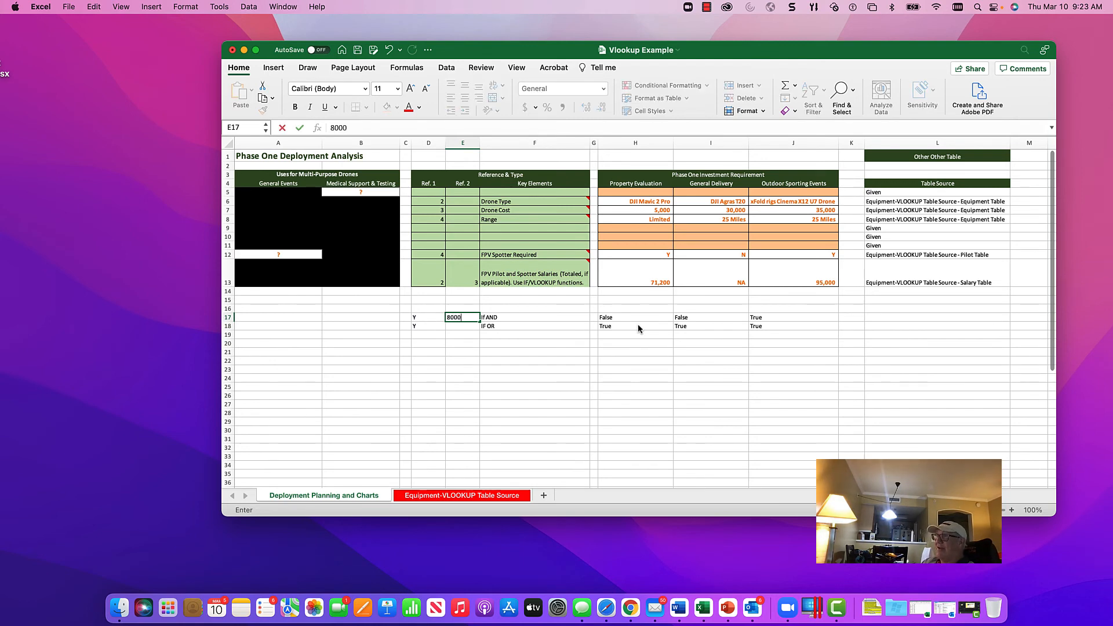
text(0)
key(Return)
text(8000)
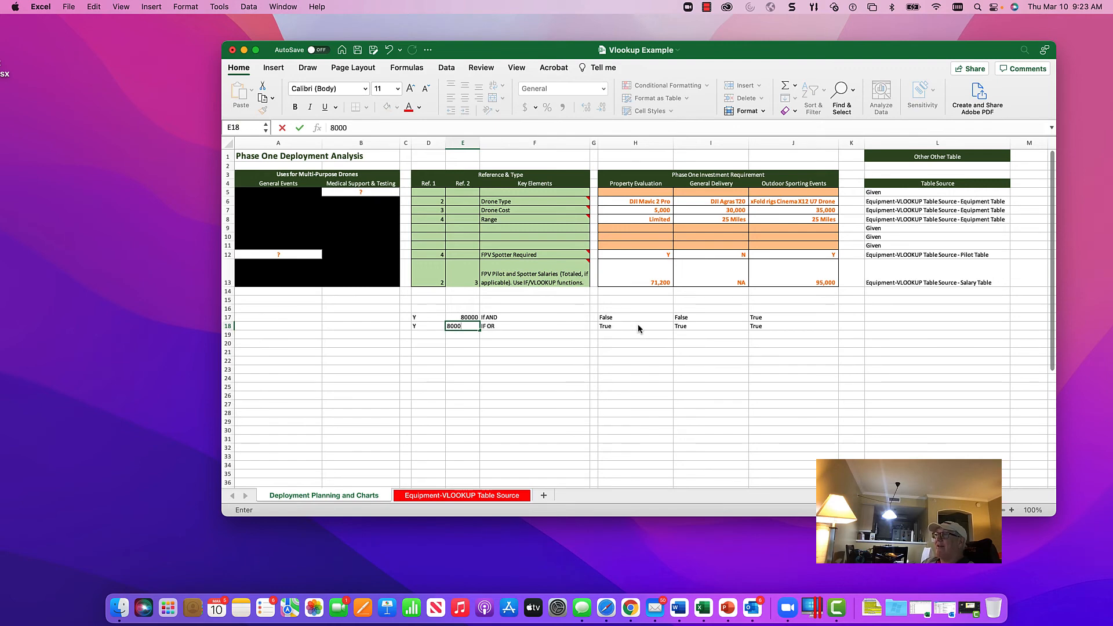
text(0)
key(Return)
Step: Replace the "Y" criterion in H17's IF AND formula with the column-locked reference $D17
key(Up)
key(Up)
key(Up)
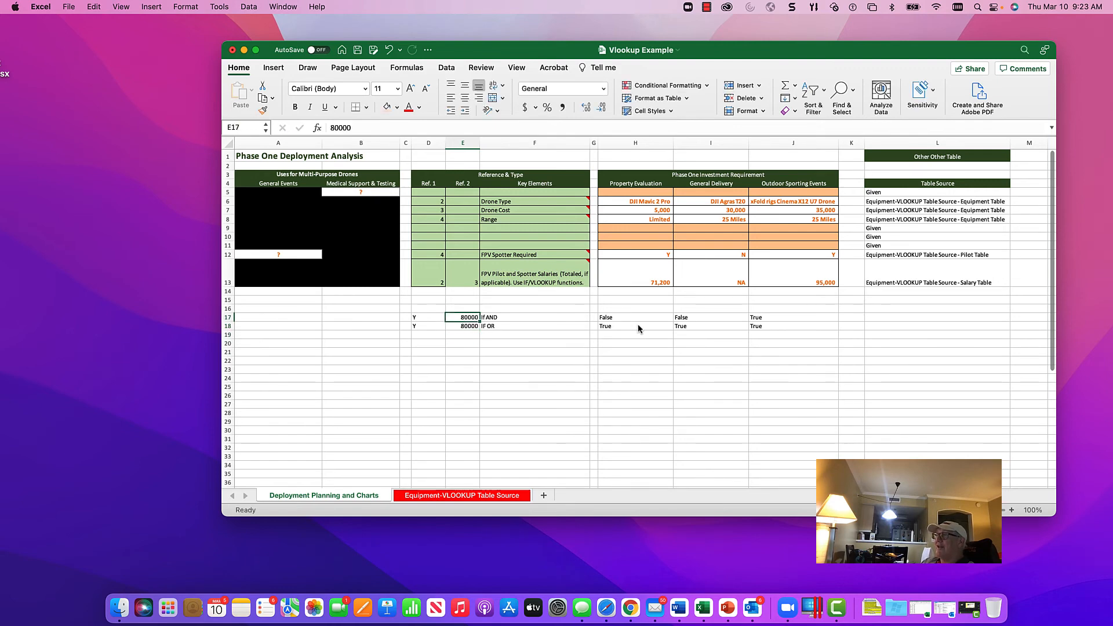
key(Right)
key(Right)
key(Right)
key(Down)
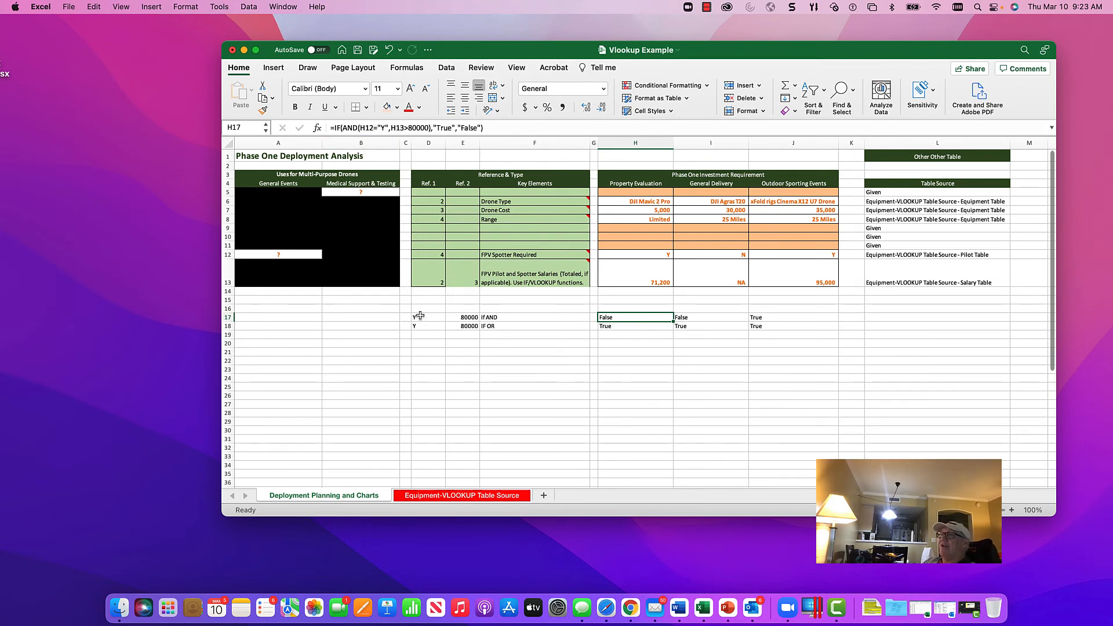
click(388, 129)
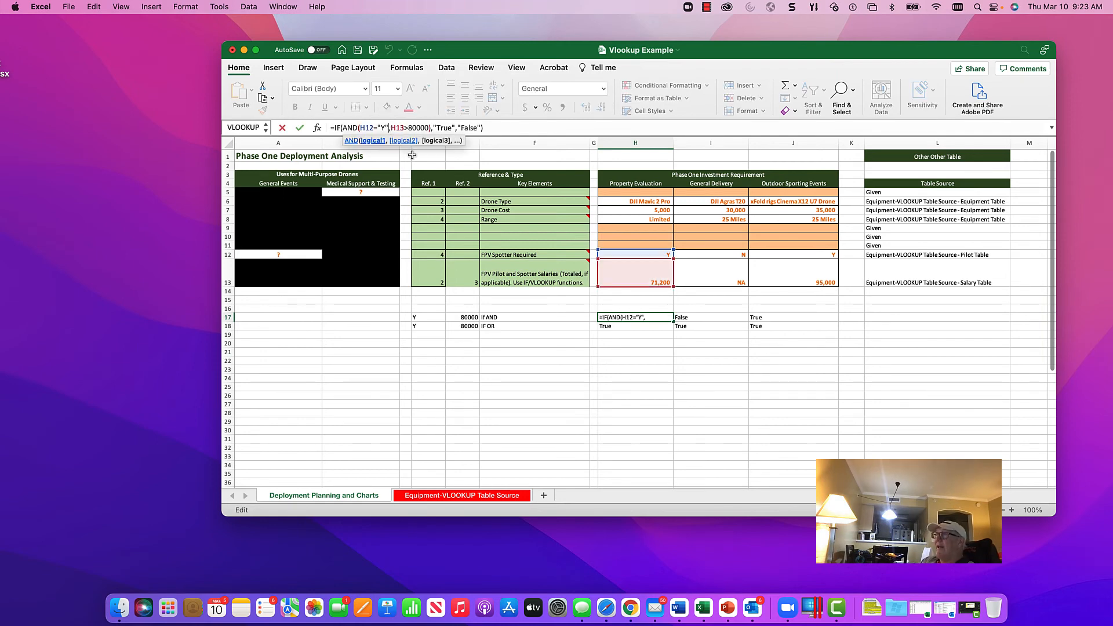
key(BackSpace)
key(BackSpace)
key(BackSpace)
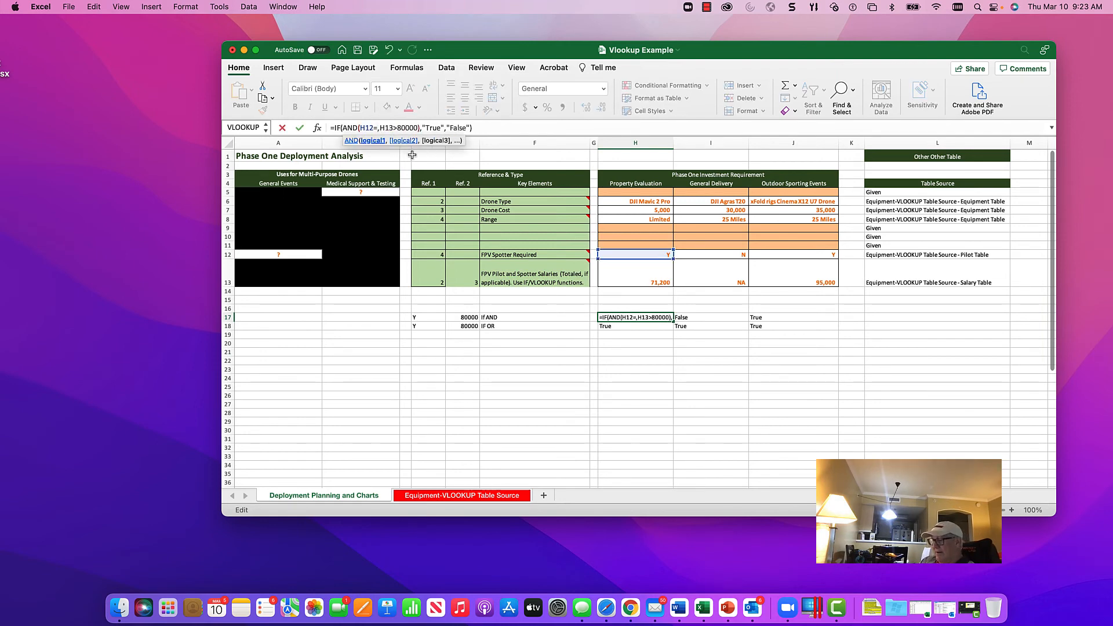
text(d17)
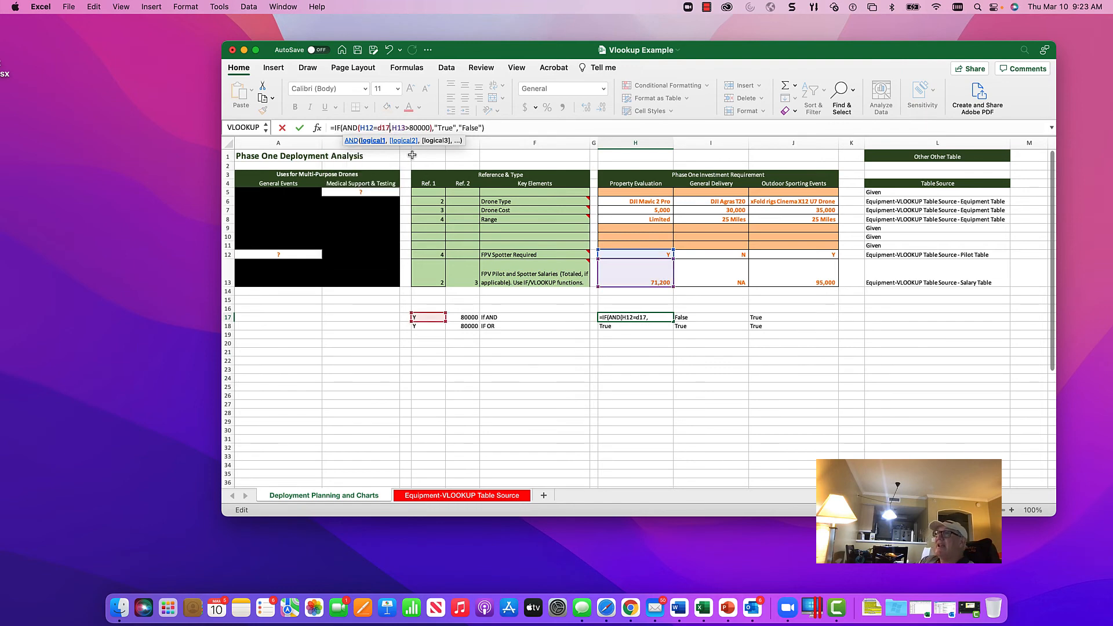
key(Left)
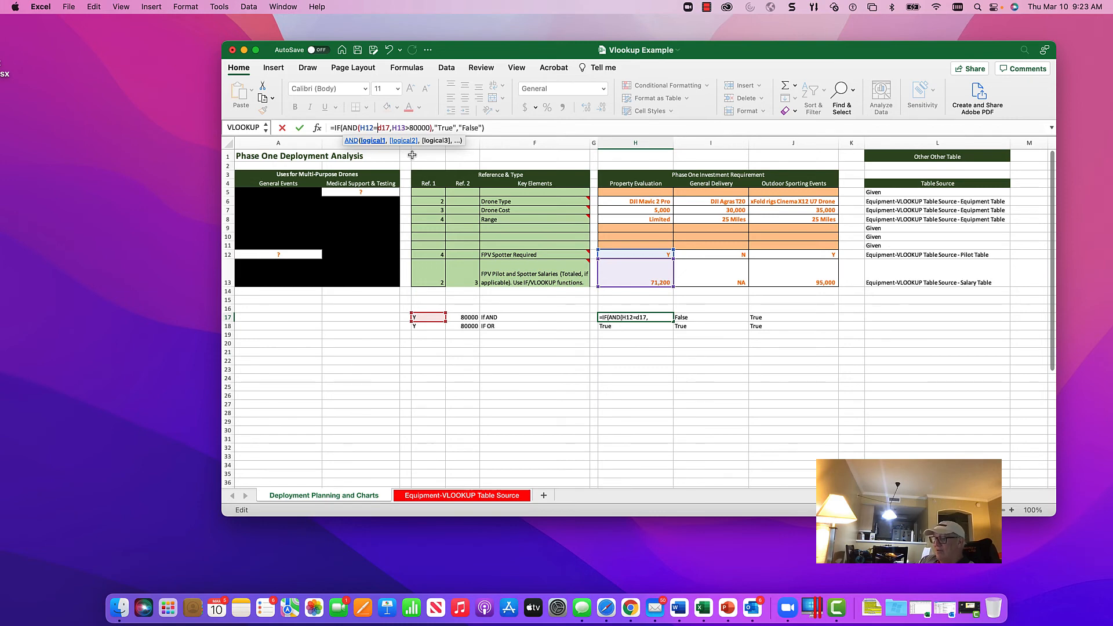
text($)
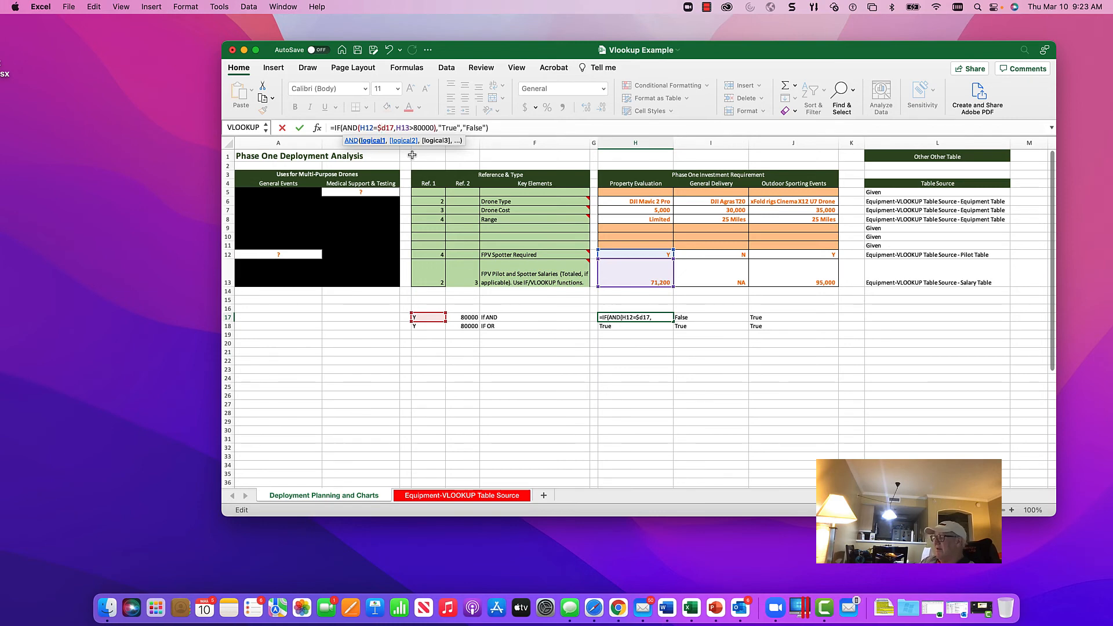
key(Return)
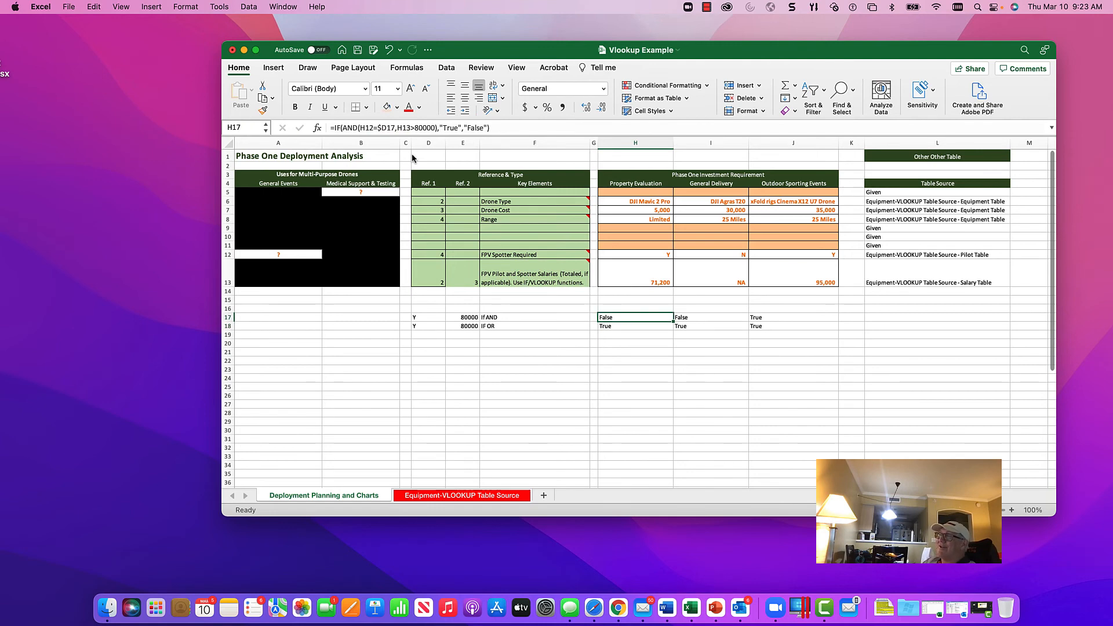
Step: Replace the 80000 threshold in H17's IF AND formula with the column-locked reference $E17
click(433, 127)
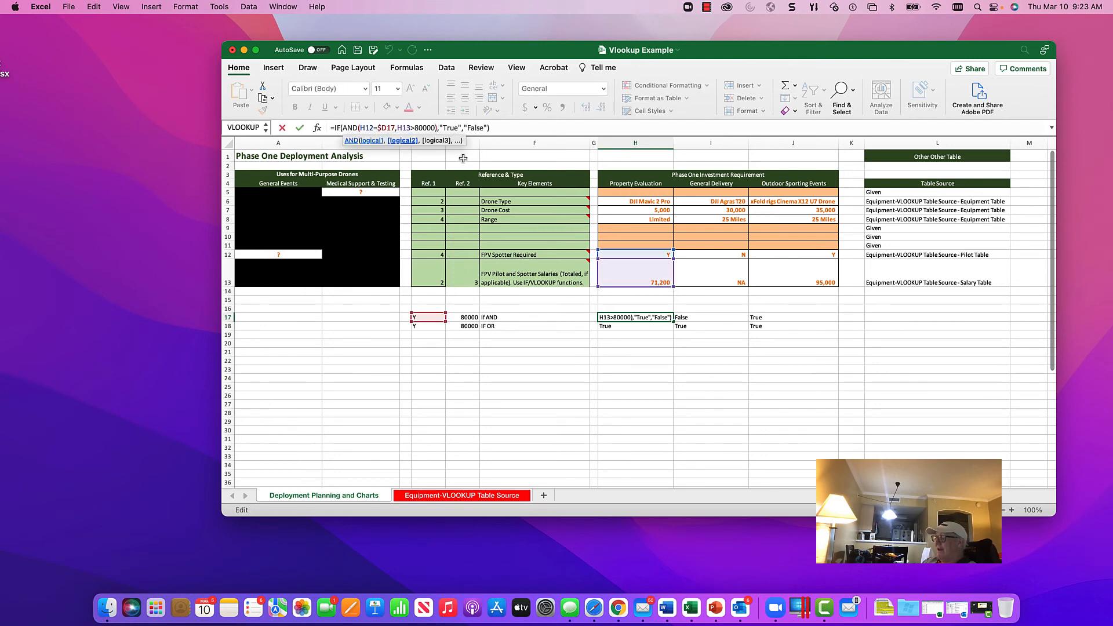
key(BackSpace)
key(BackSpace)
key(BackSpace)
key(BackSpace)
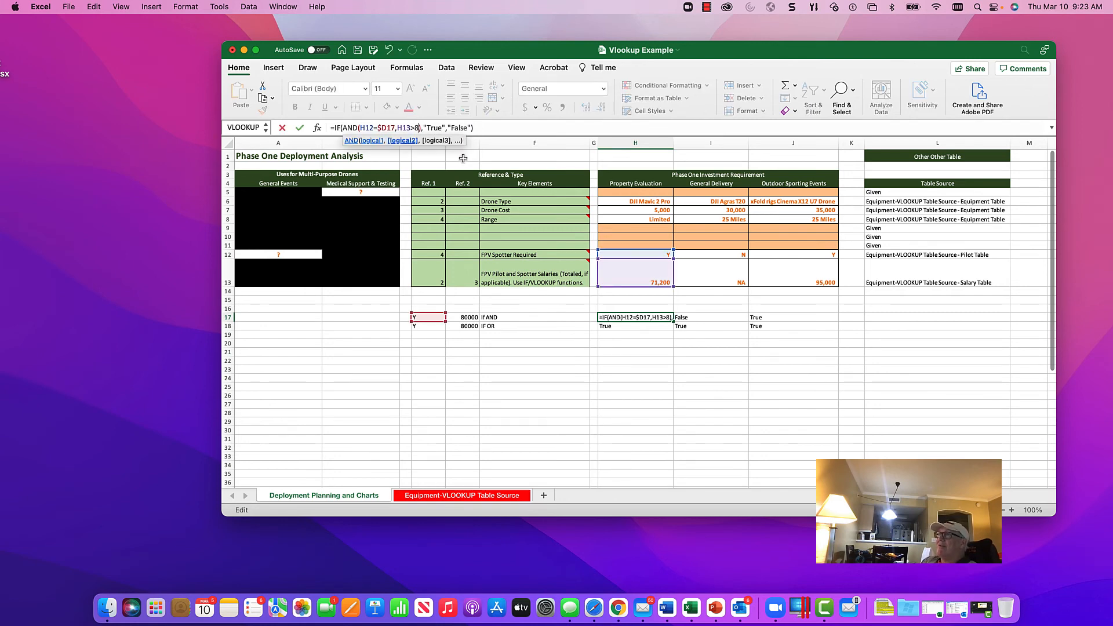
key(BackSpace)
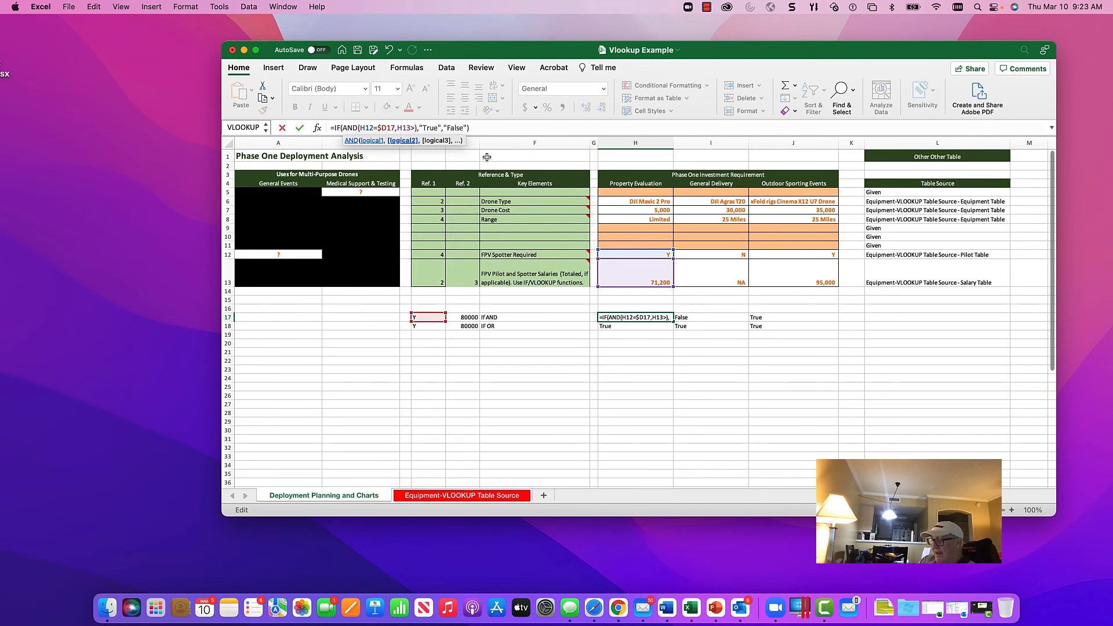
text($e)
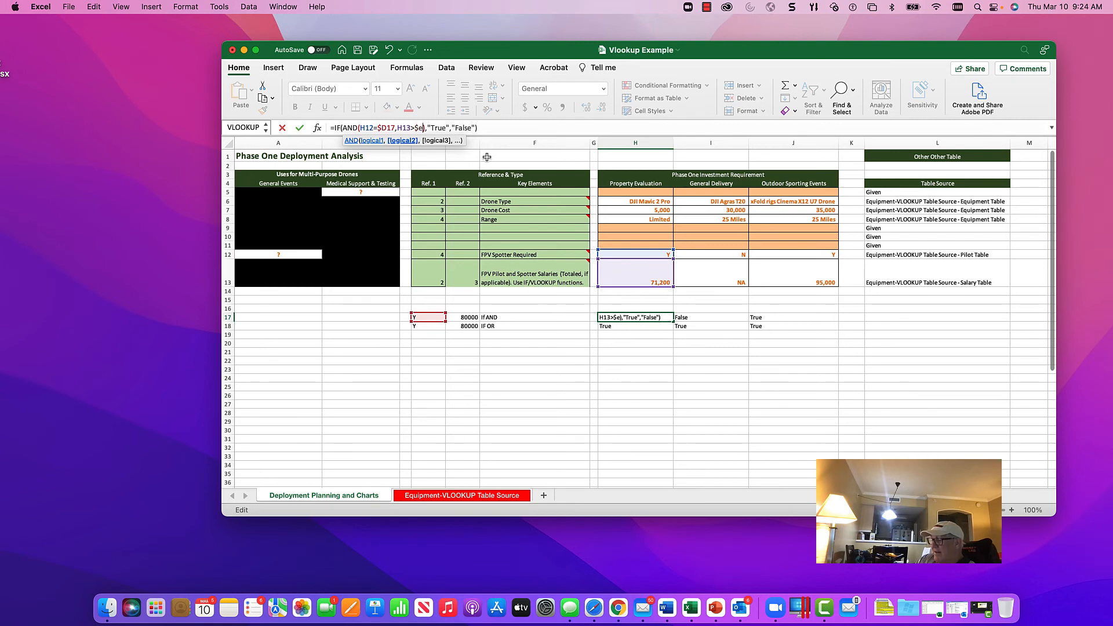
text(17)
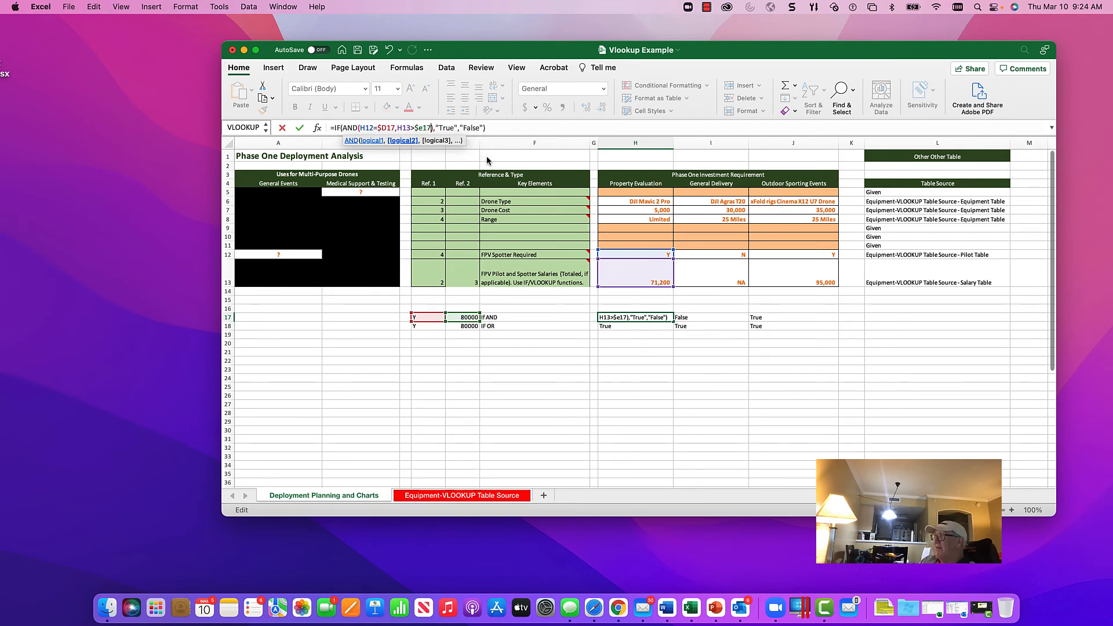
key(Return)
key(Up)
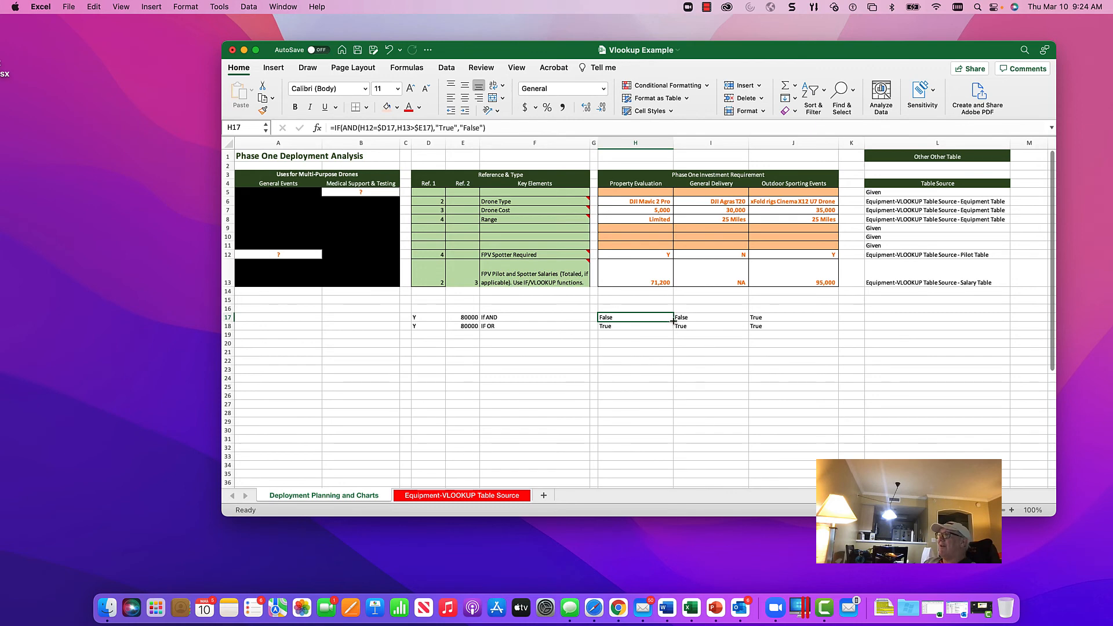
Step: Fill H17's IF AND formula down to H18 and change its AND function to OR
drag(672, 322, 672, 331)
click(635, 327)
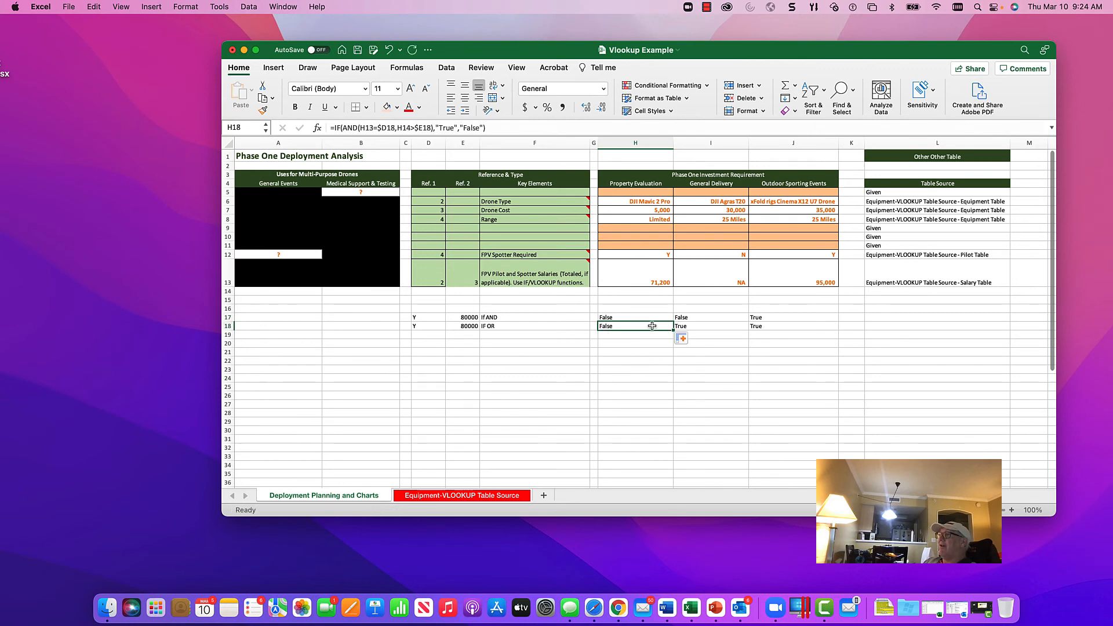
click(355, 127)
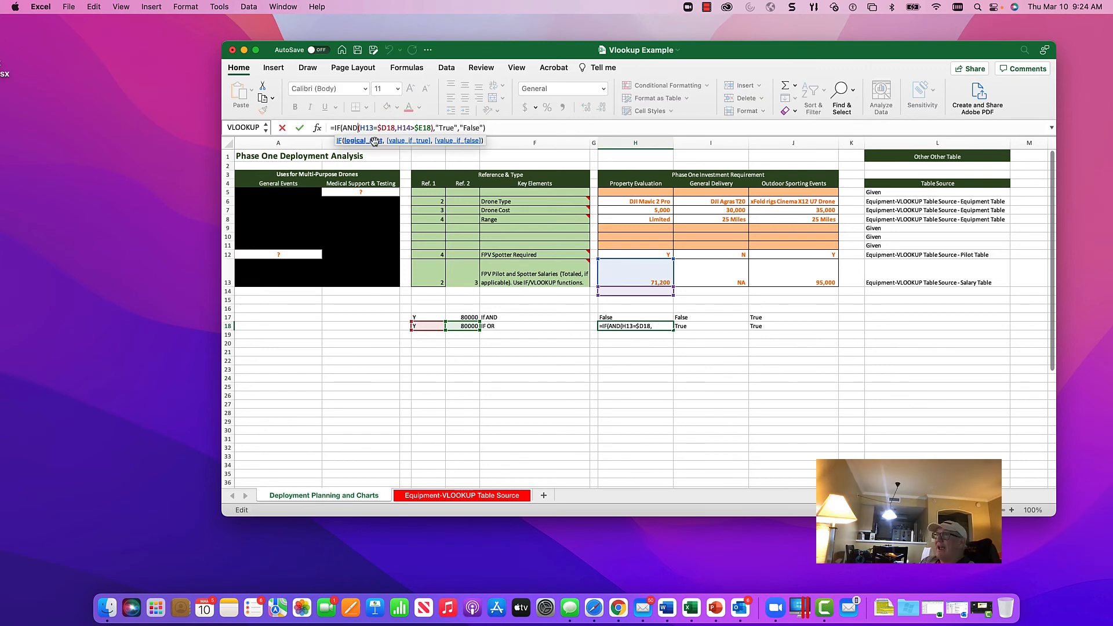
key(BackSpace)
key(BackSpace)
key(BackSpace)
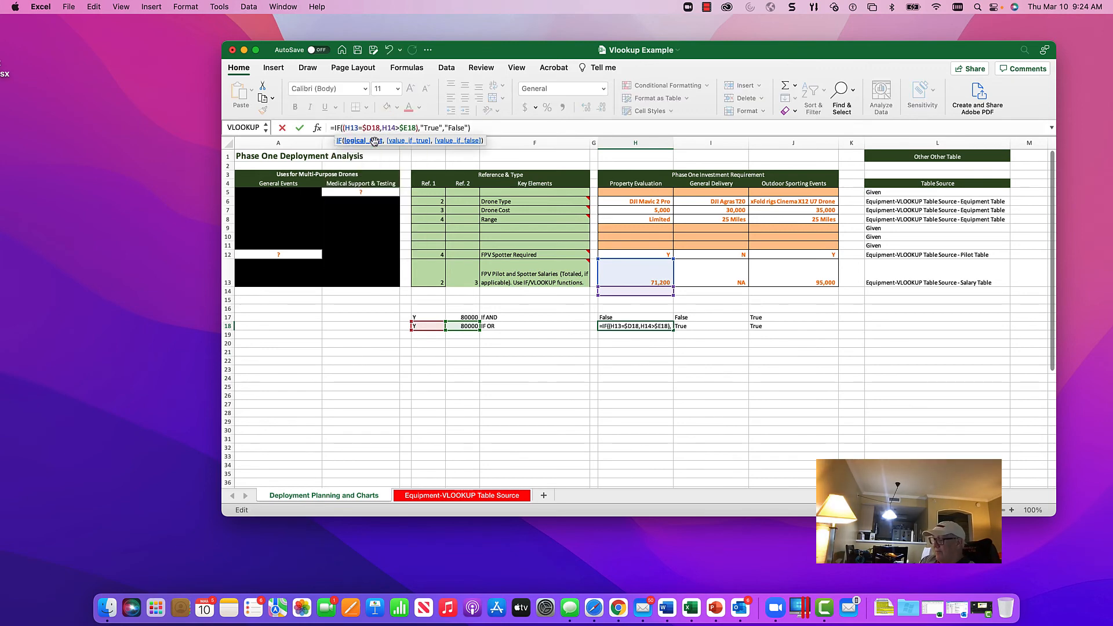
text(OR)
key(Return)
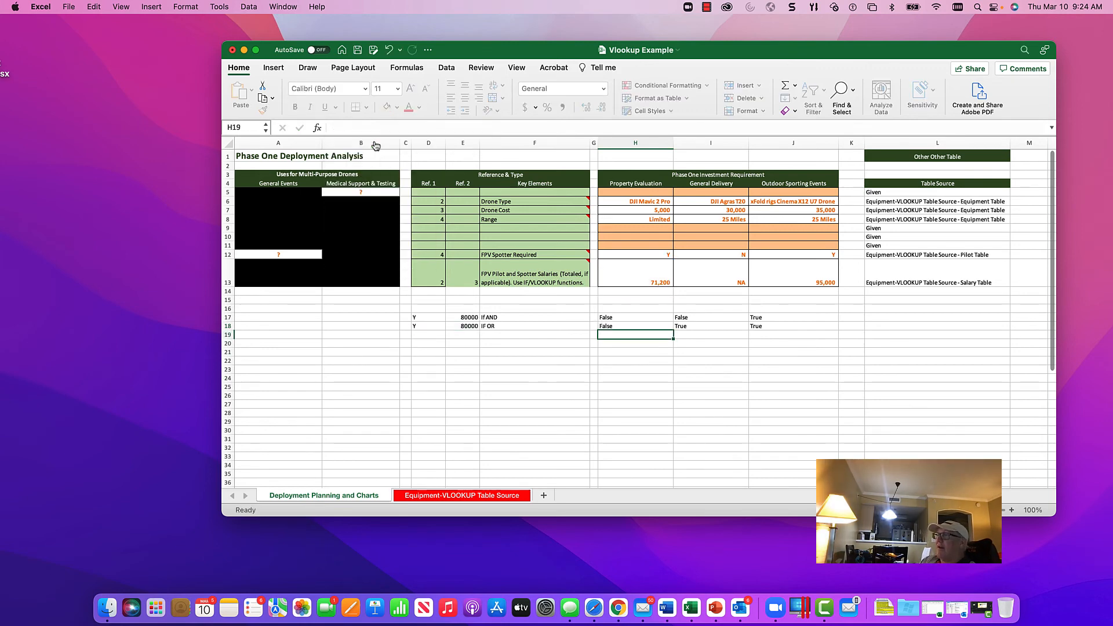
Step: Review the formulas in H17 and H18, and fill H17's IF AND formula across to J17
key(Up)
key(Up)
key(Down)
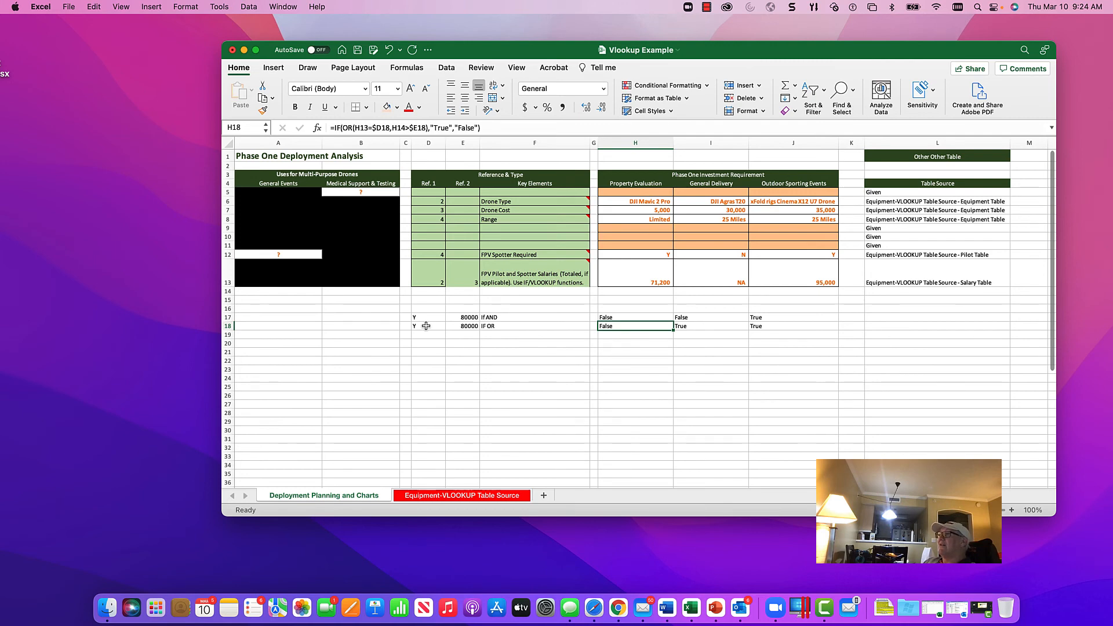
click(642, 318)
drag(672, 323, 795, 326)
Step: Compare the IF OR formulas in H18 and I18, and examine H18's IF arguments in the Formula Builder
click(656, 330)
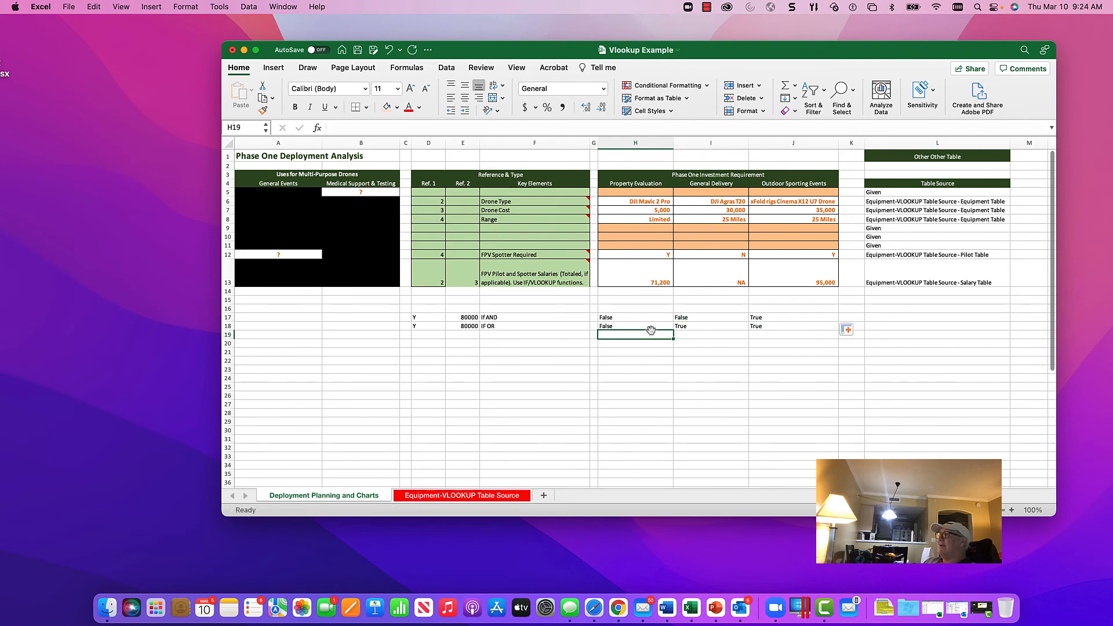
click(704, 327)
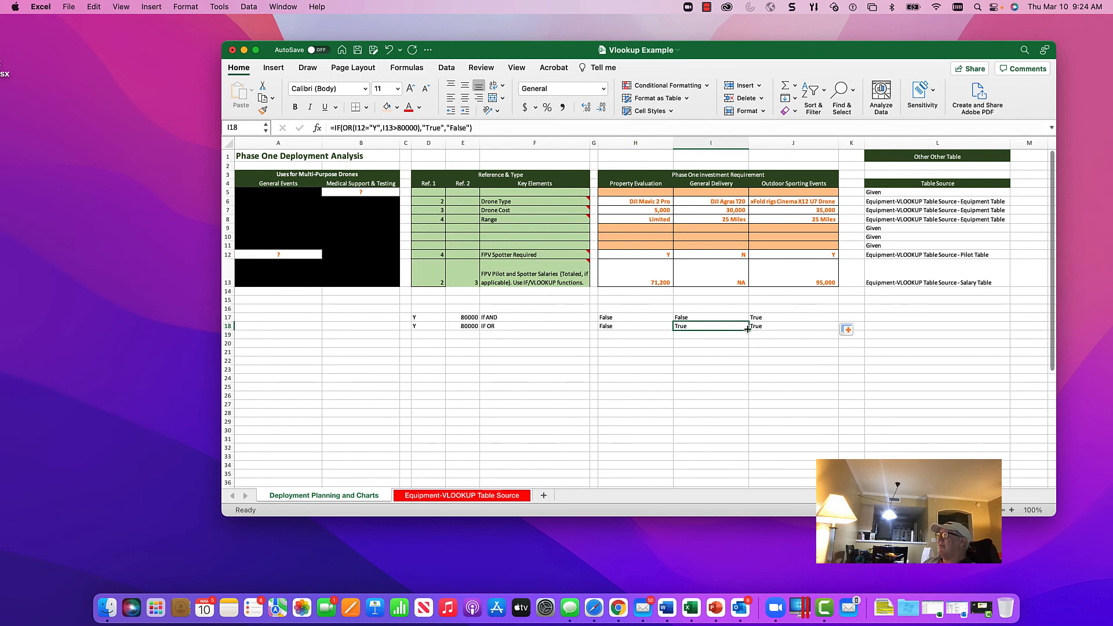
click(747, 331)
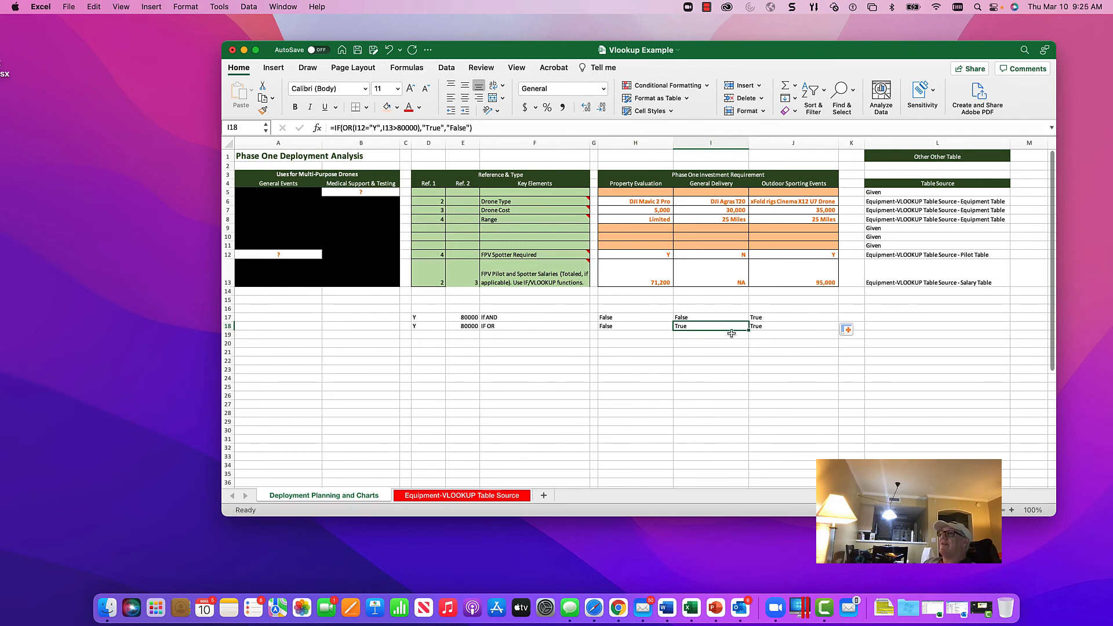
click(628, 330)
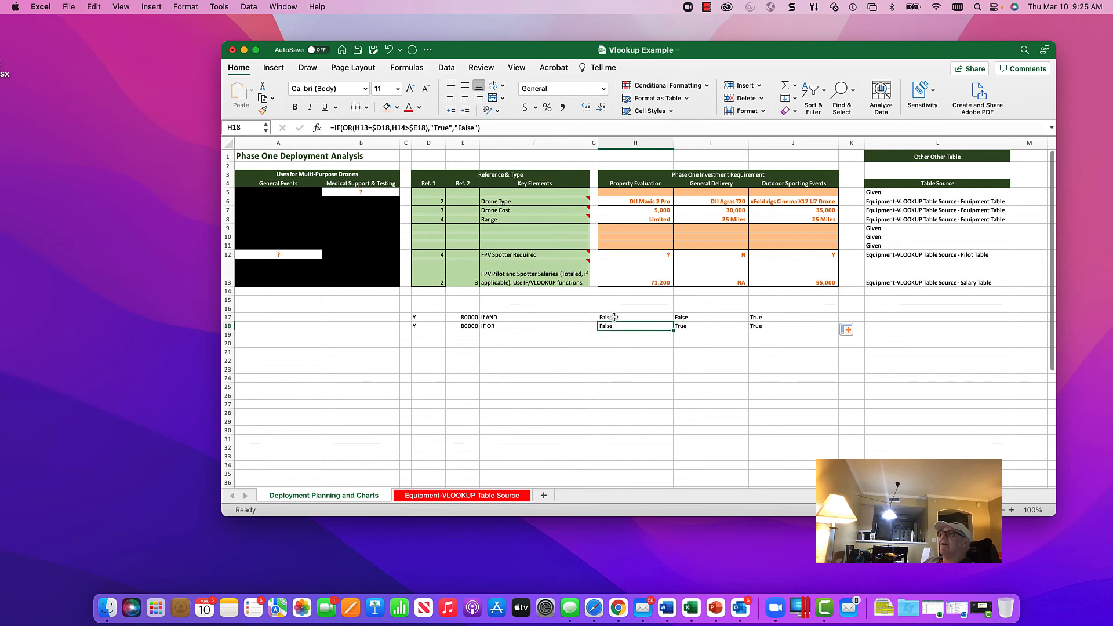
click(317, 128)
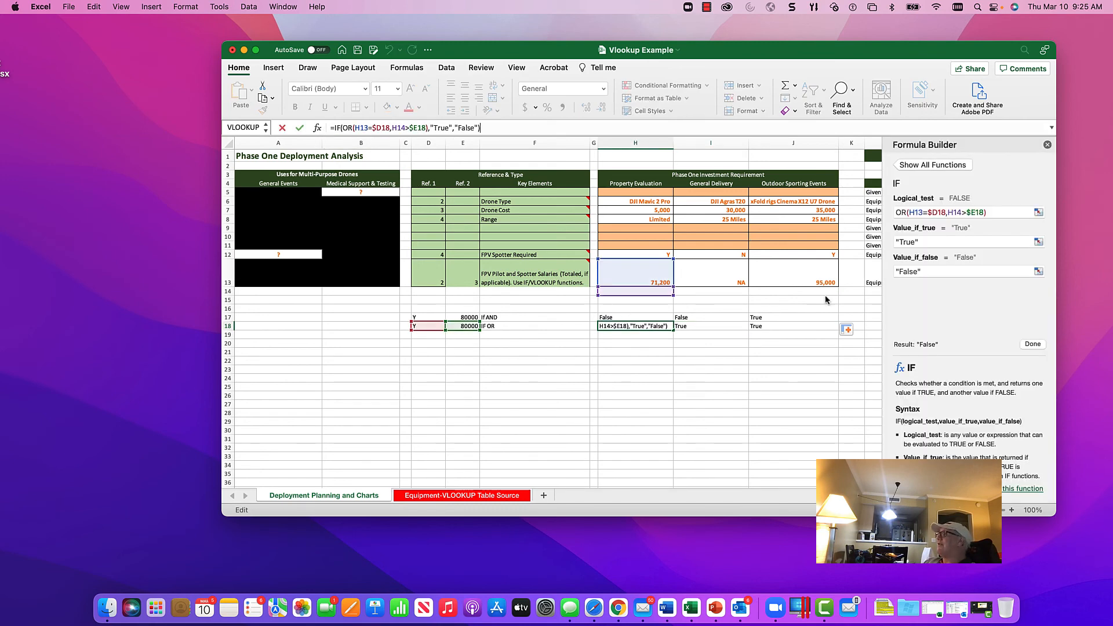
click(995, 210)
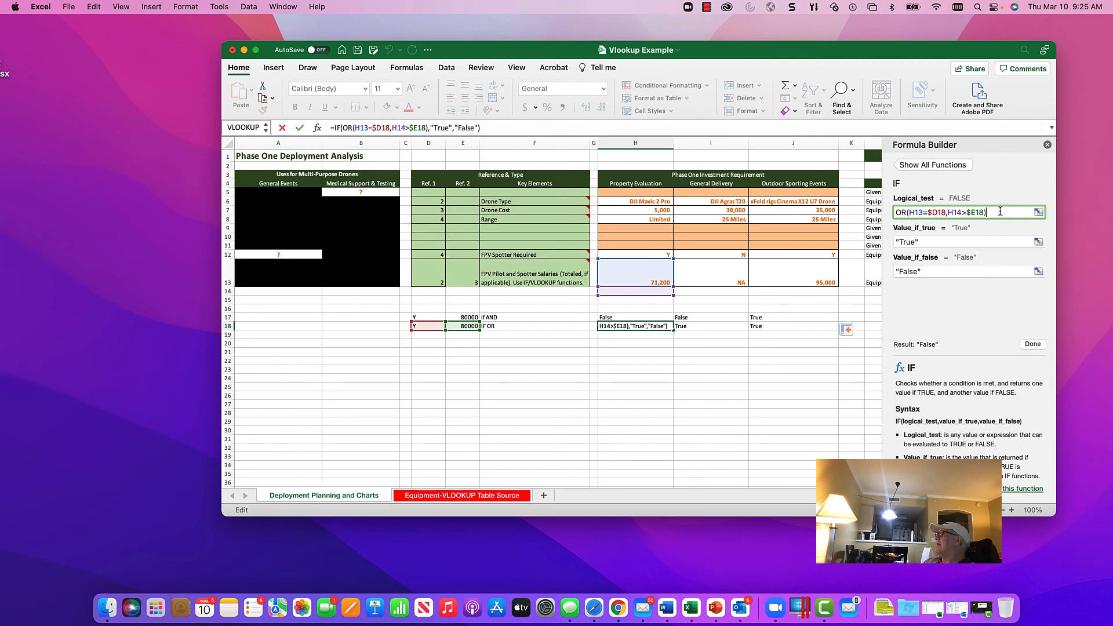
click(977, 241)
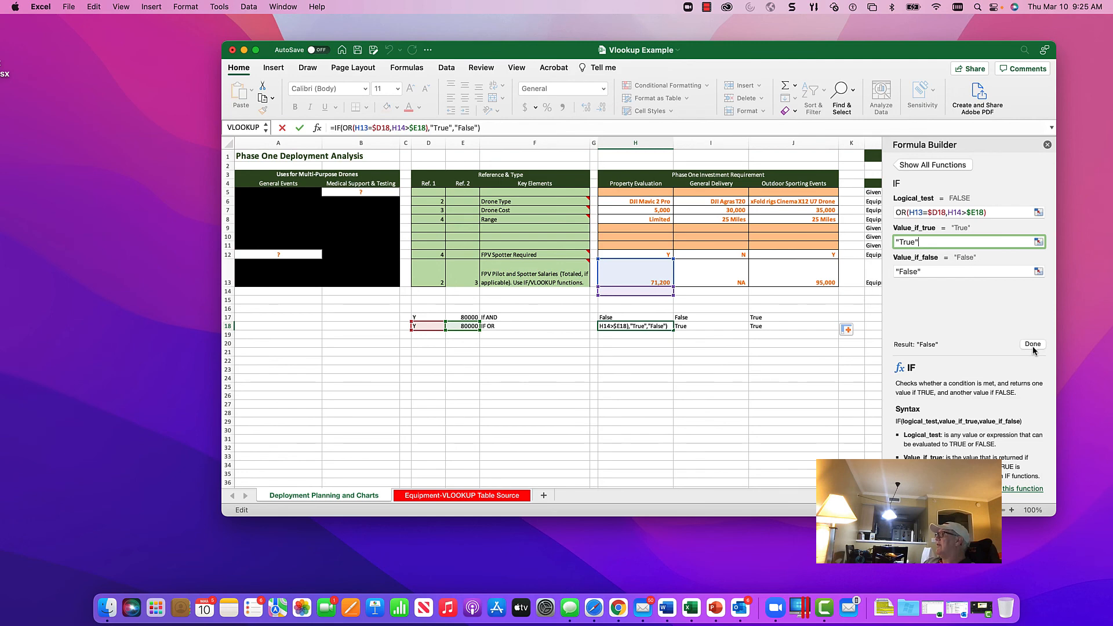
click(995, 212)
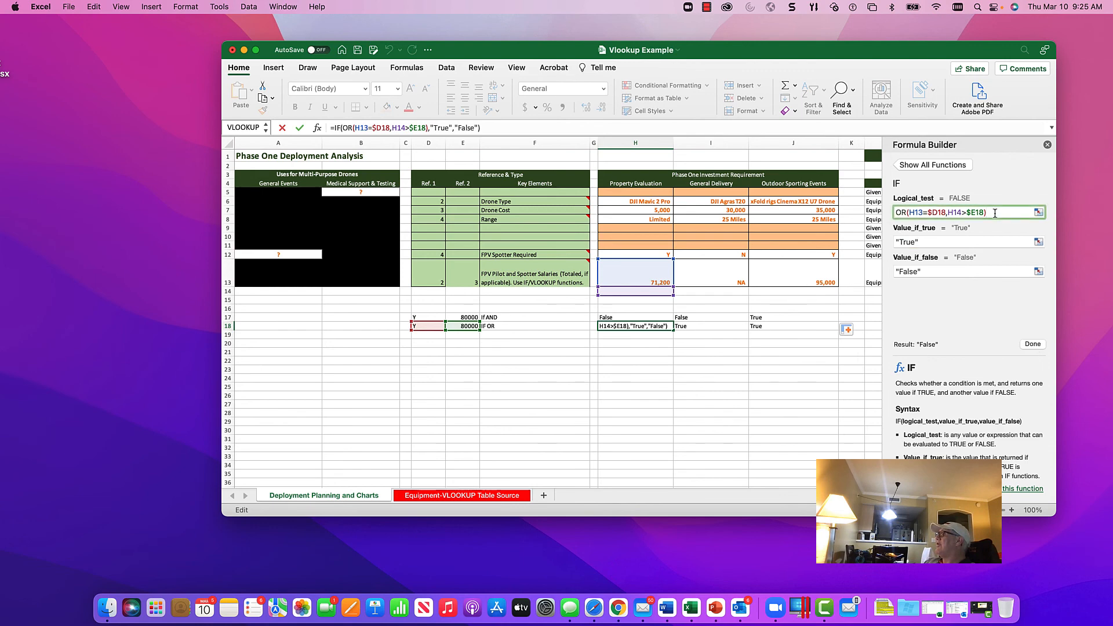
Step: Re-enter the OR function name in the logical test of H18's IF formula and commit it
click(905, 213)
key(BackSpace)
key(BackSpace)
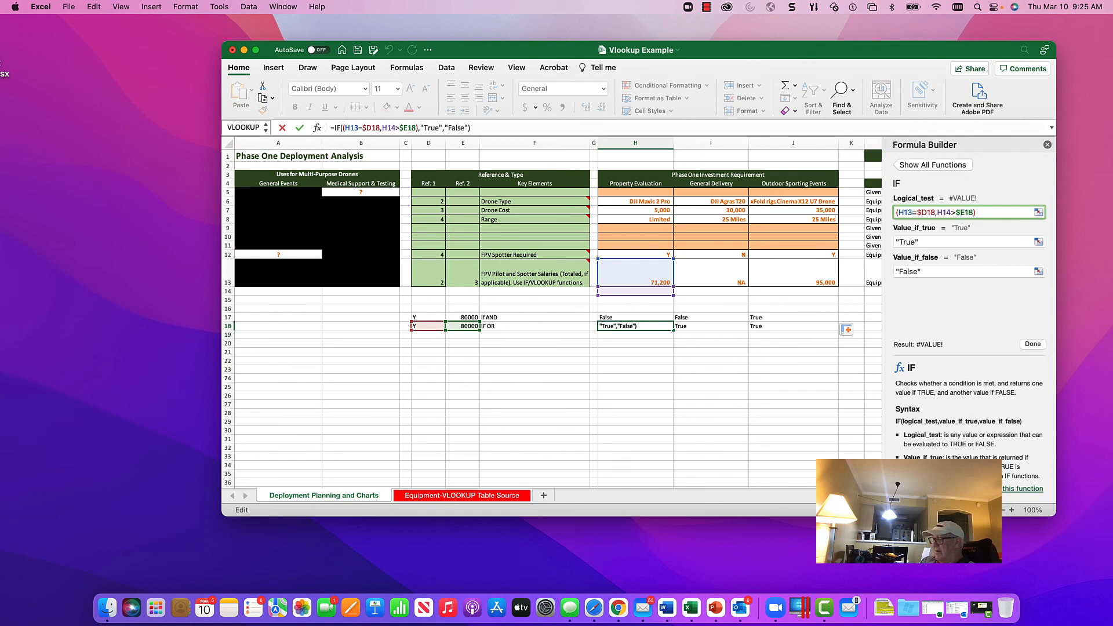
text(OR)
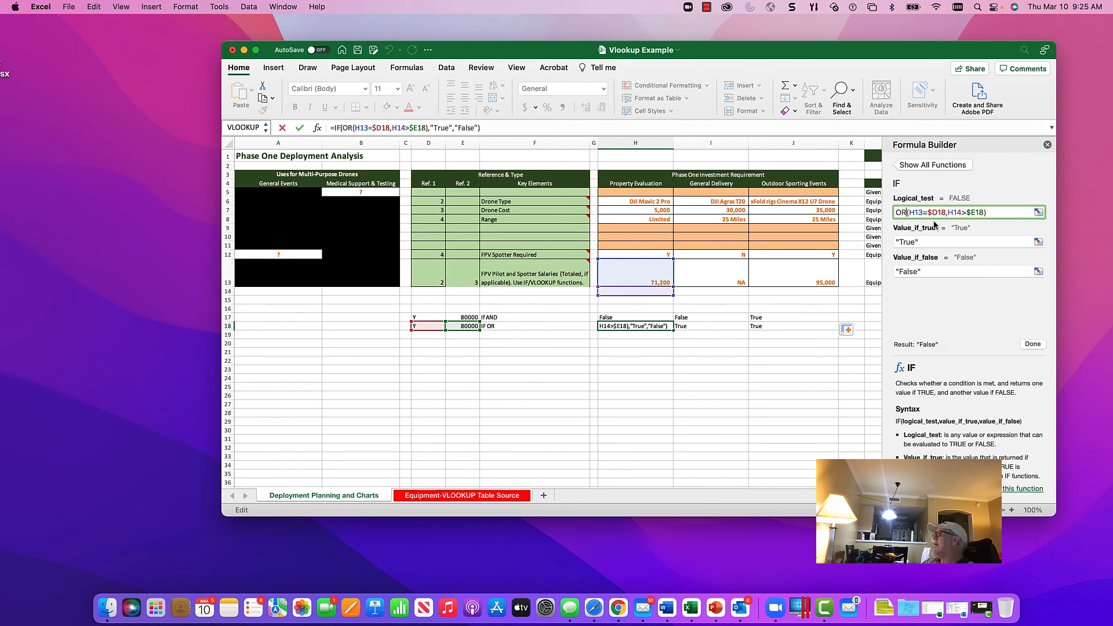
click(1017, 210)
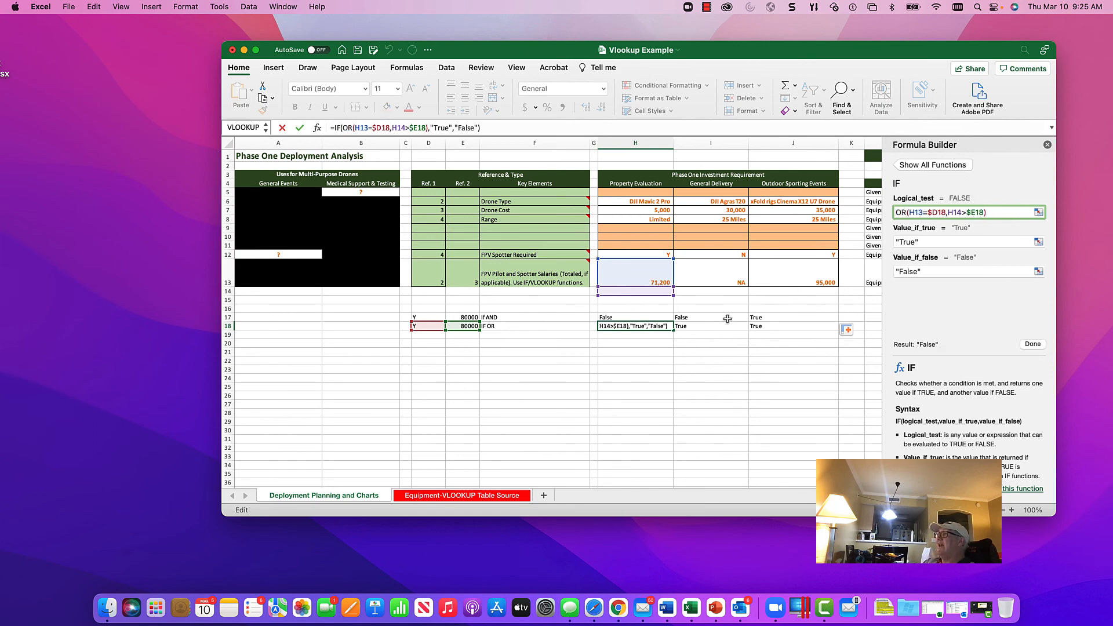
key(Return)
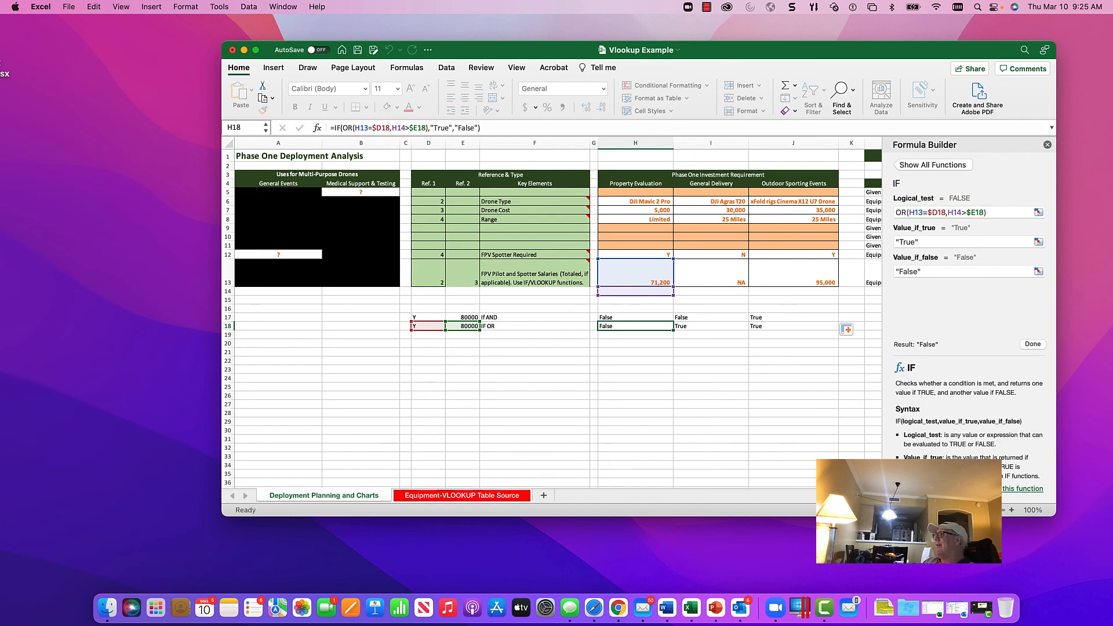
Step: Lock the rows of the tested cells in H17's IF AND formula as H$12 and H$13, and close the Formula Builder
click(640, 318)
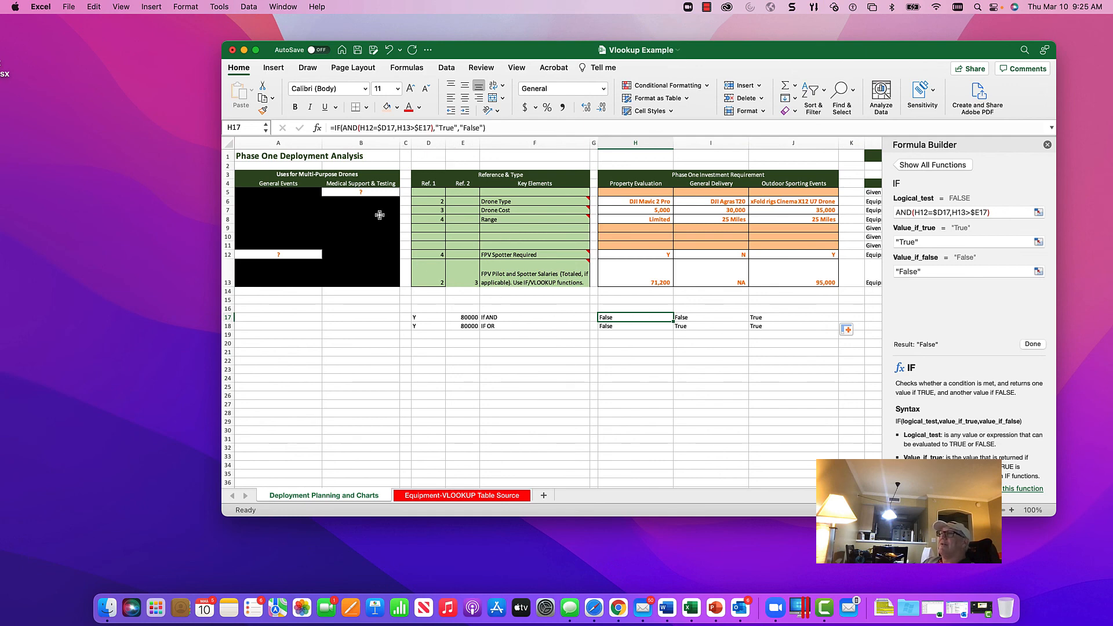
click(367, 128)
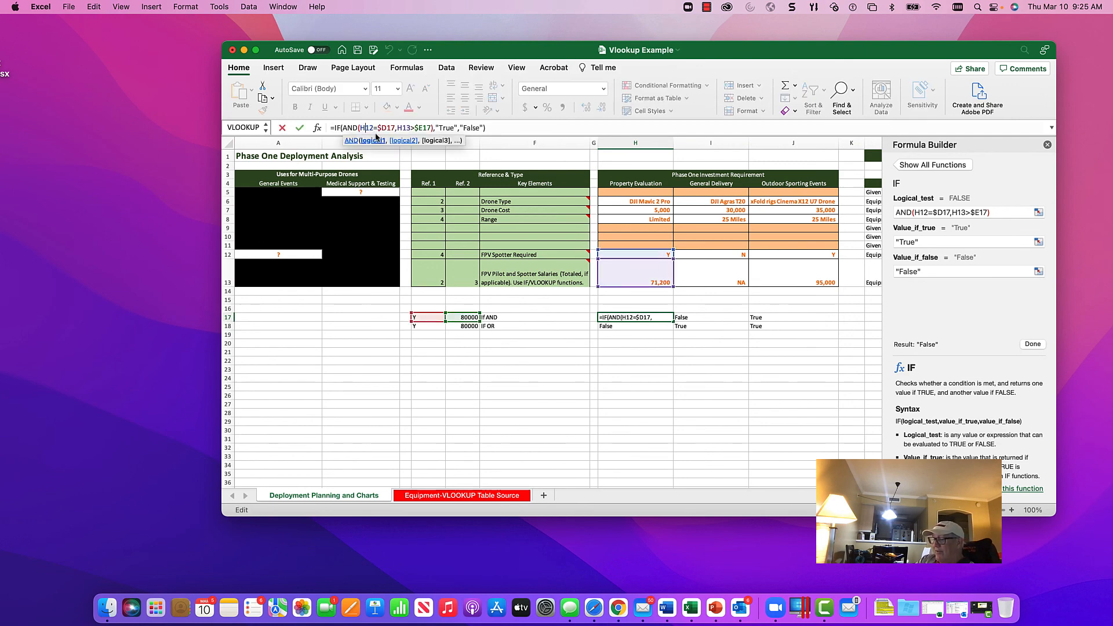
text($)
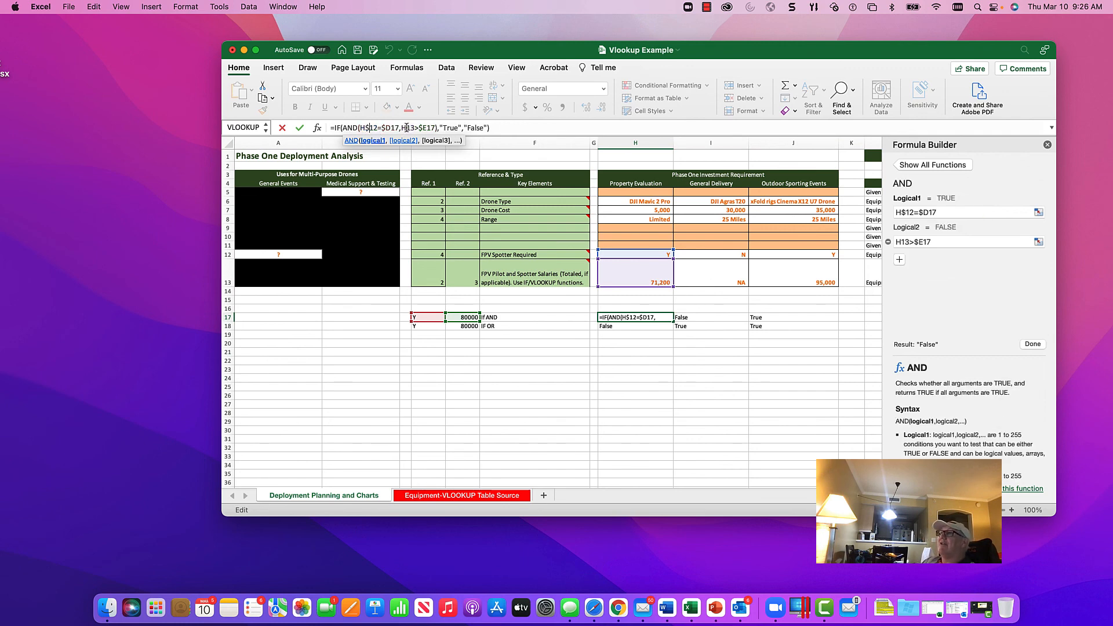
click(407, 129)
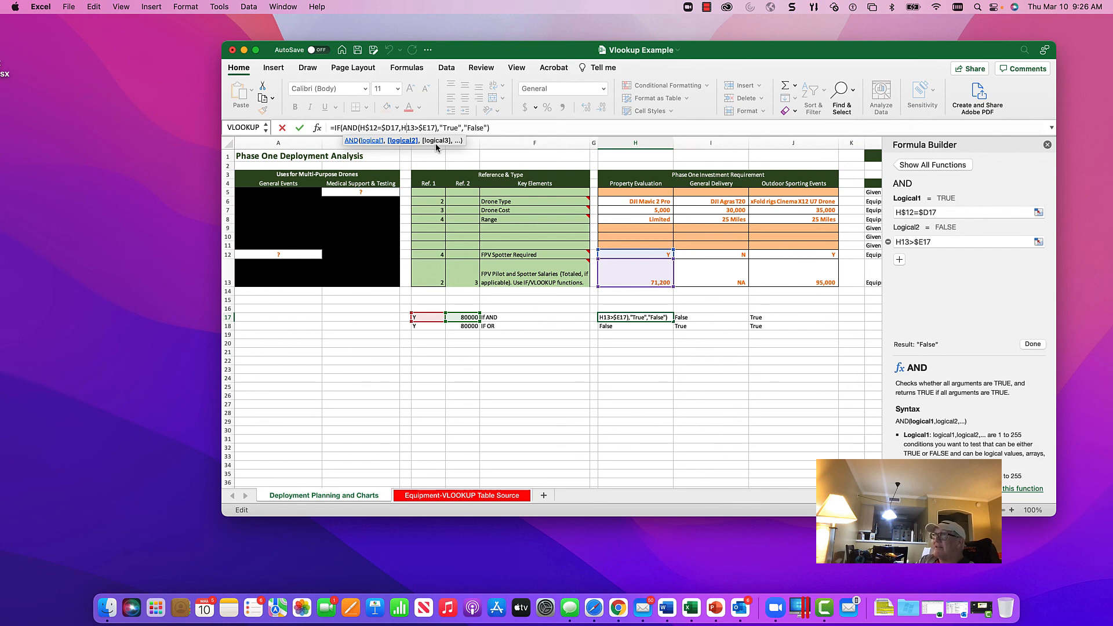
text($)
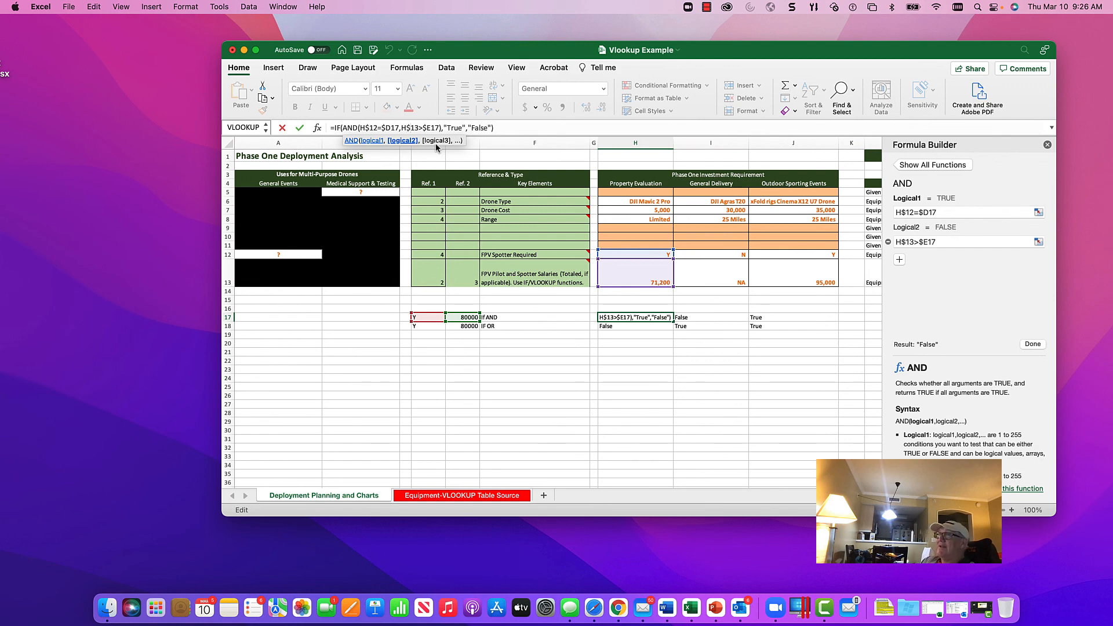
click(299, 128)
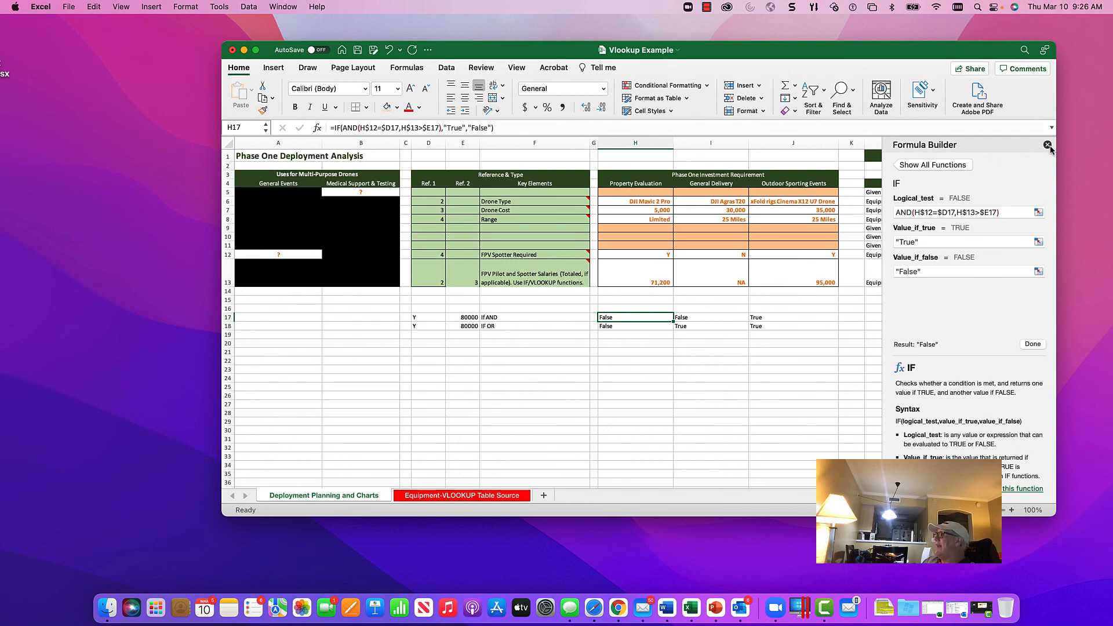
click(1046, 144)
Step: Fill H17's row-locked formula down to H18 and replace AND with OR in the copied formula
drag(673, 322, 673, 329)
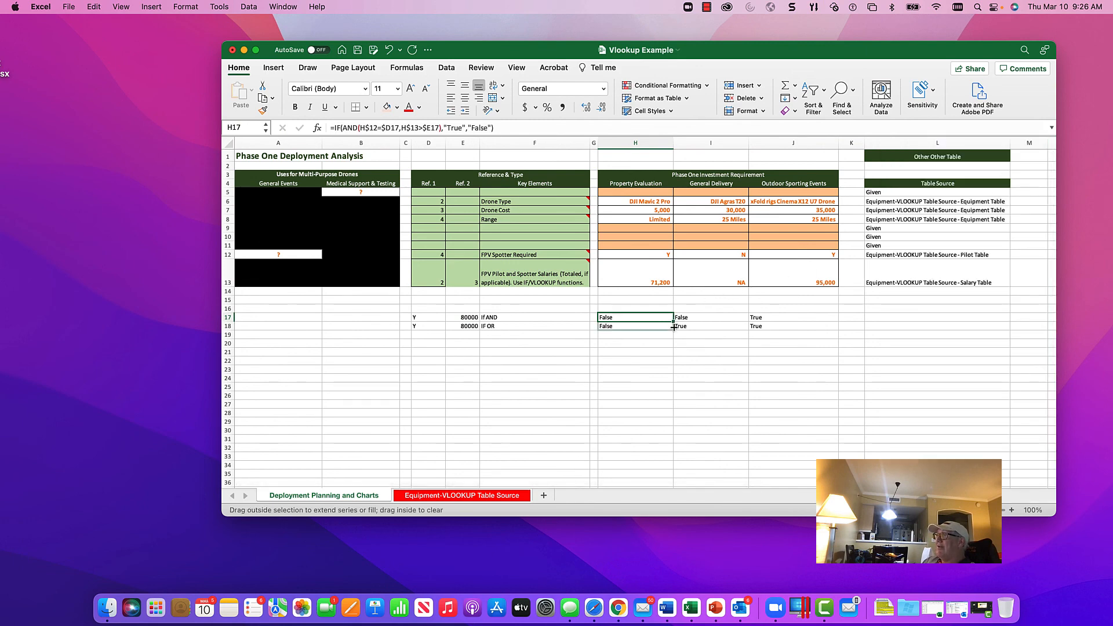
click(634, 326)
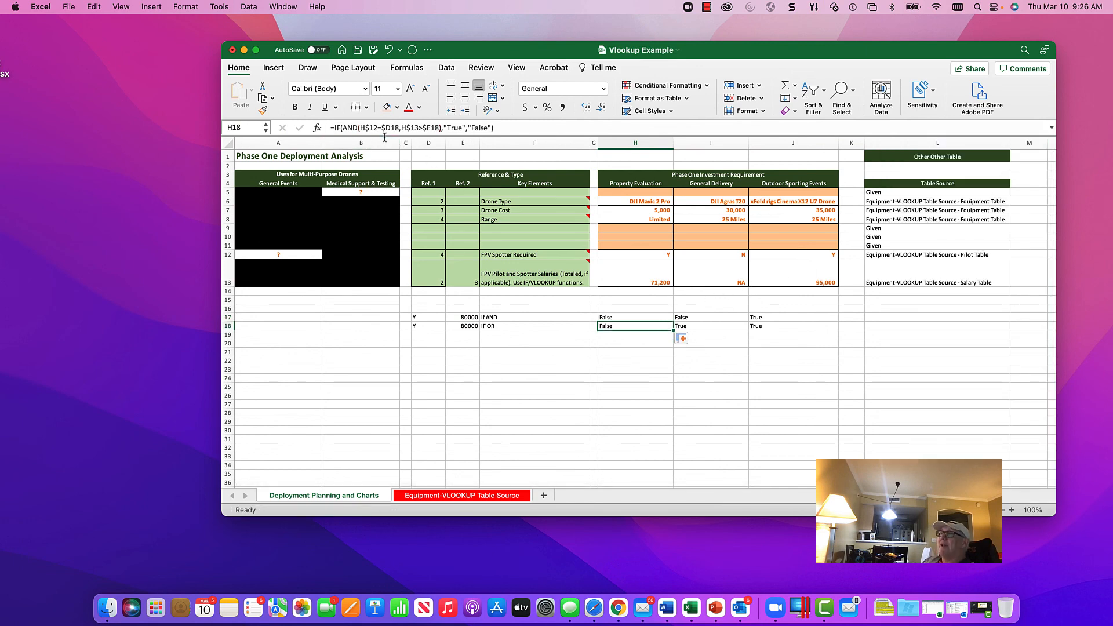
click(356, 127)
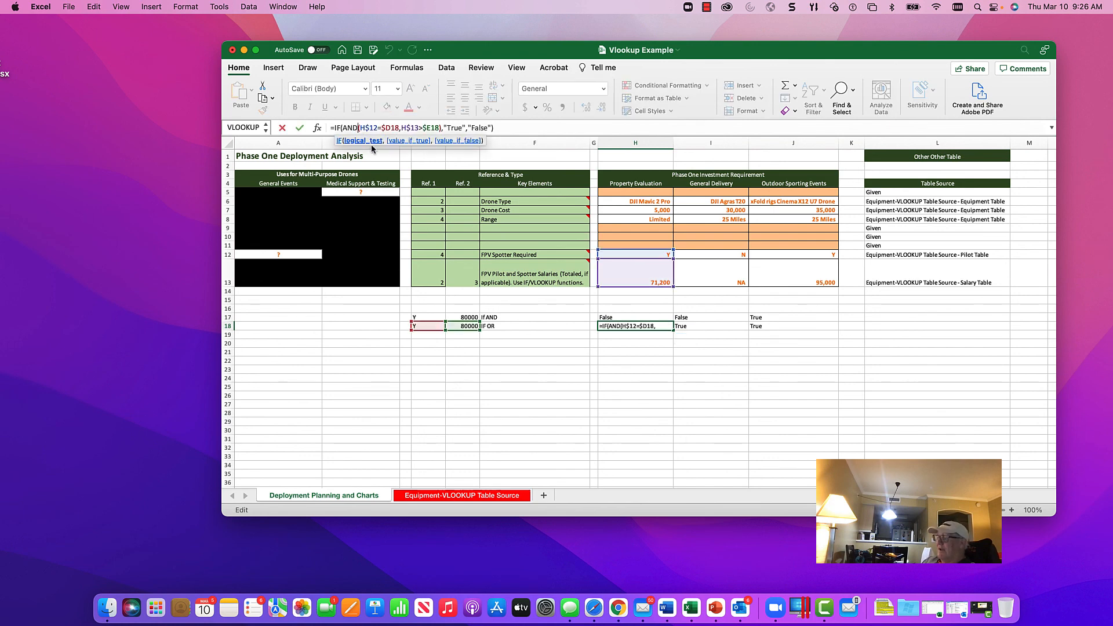
key(BackSpace)
key(BackSpace)
key(BackSpace)
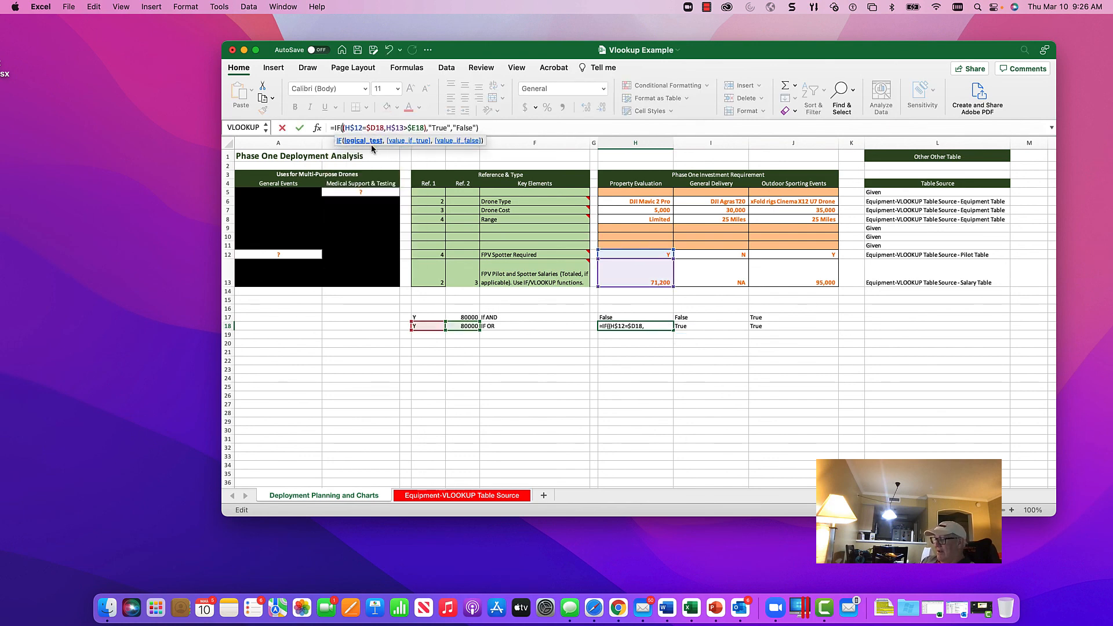
text(OR)
key(Return)
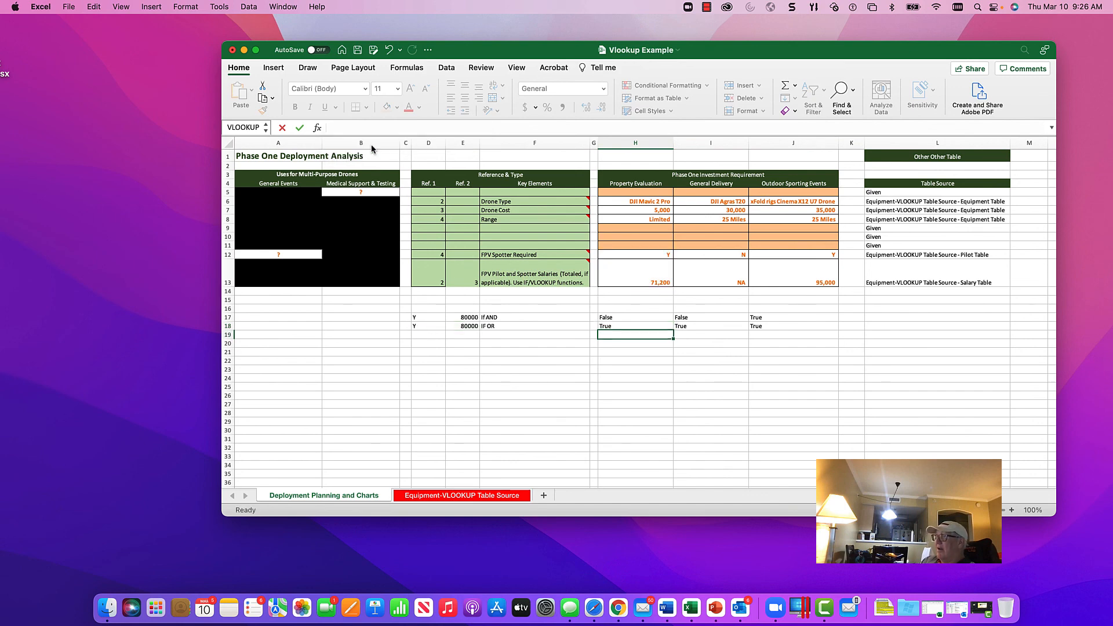
key(Up)
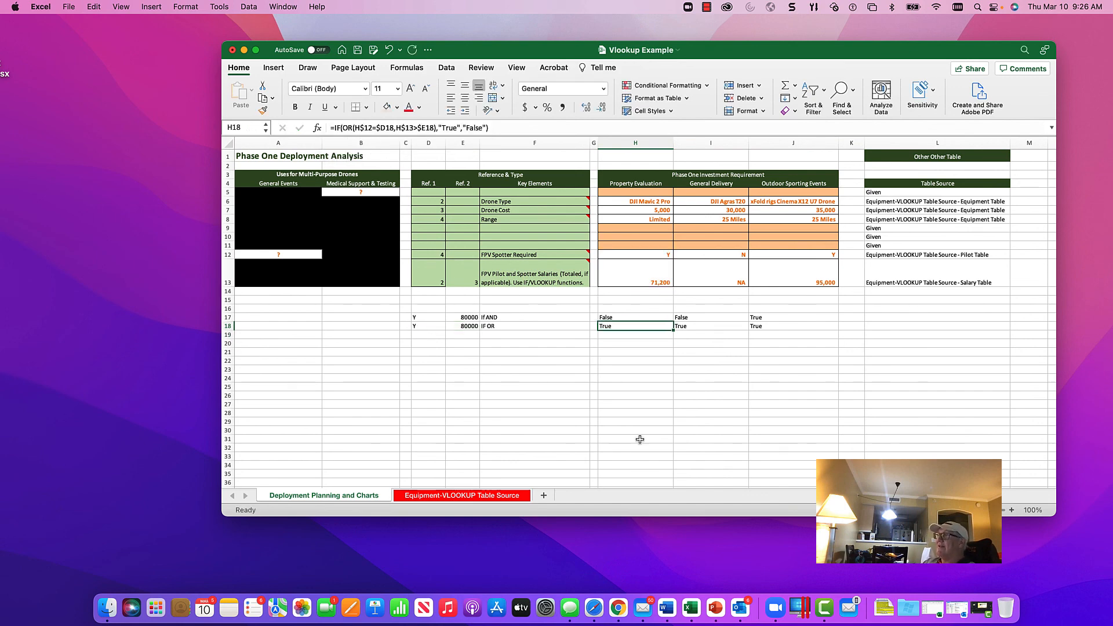
Step: Fill the IF AND and IF OR formulas from H17:H18 across to column J
click(646, 320)
drag(647, 320, 777, 333)
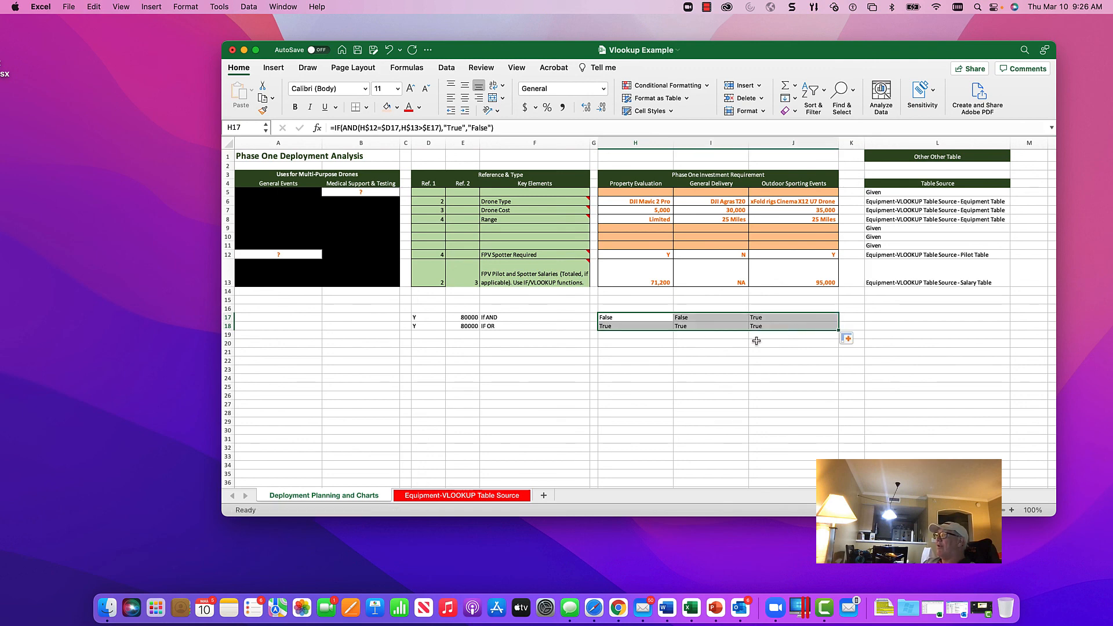
click(639, 320)
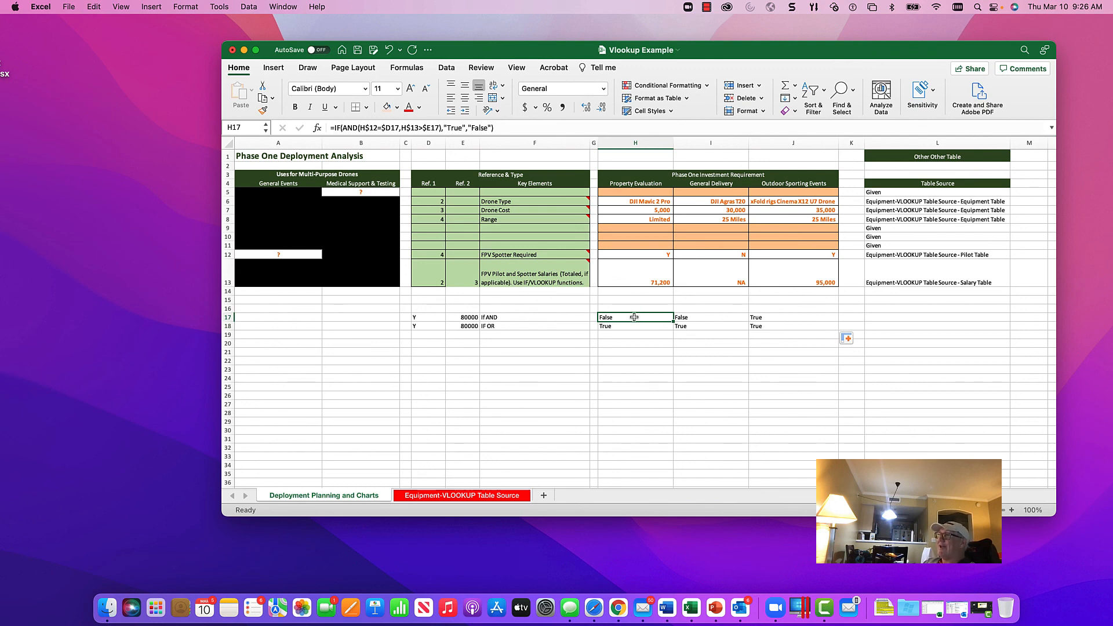
Step: Set the salary thresholds for the IF AND and IF OR tests in E17 and E18 to 70000
click(462, 318)
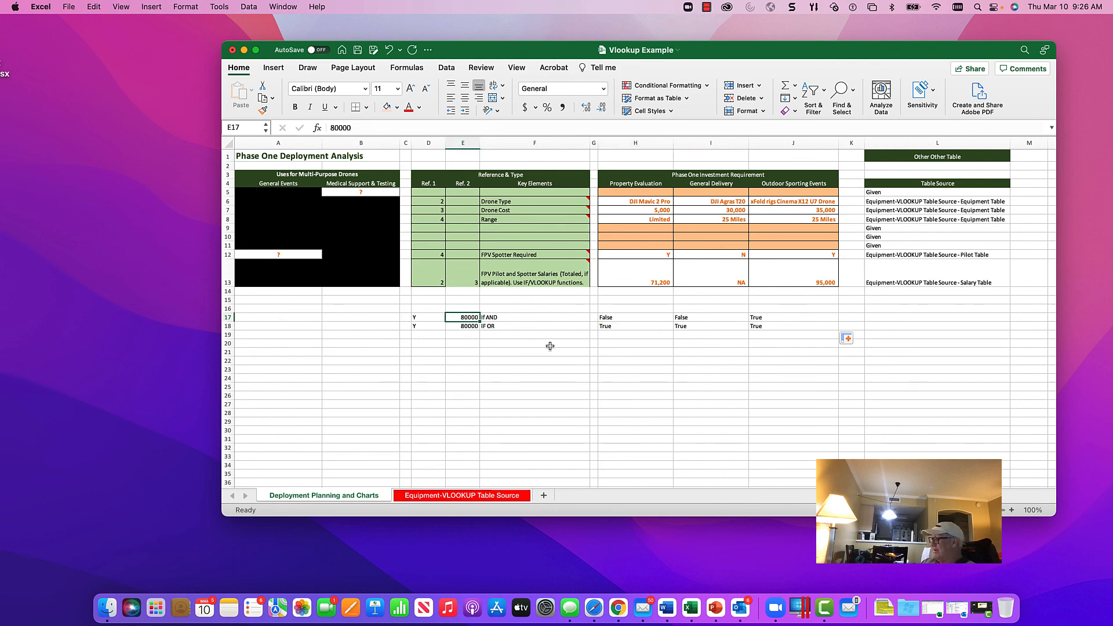
text(70000)
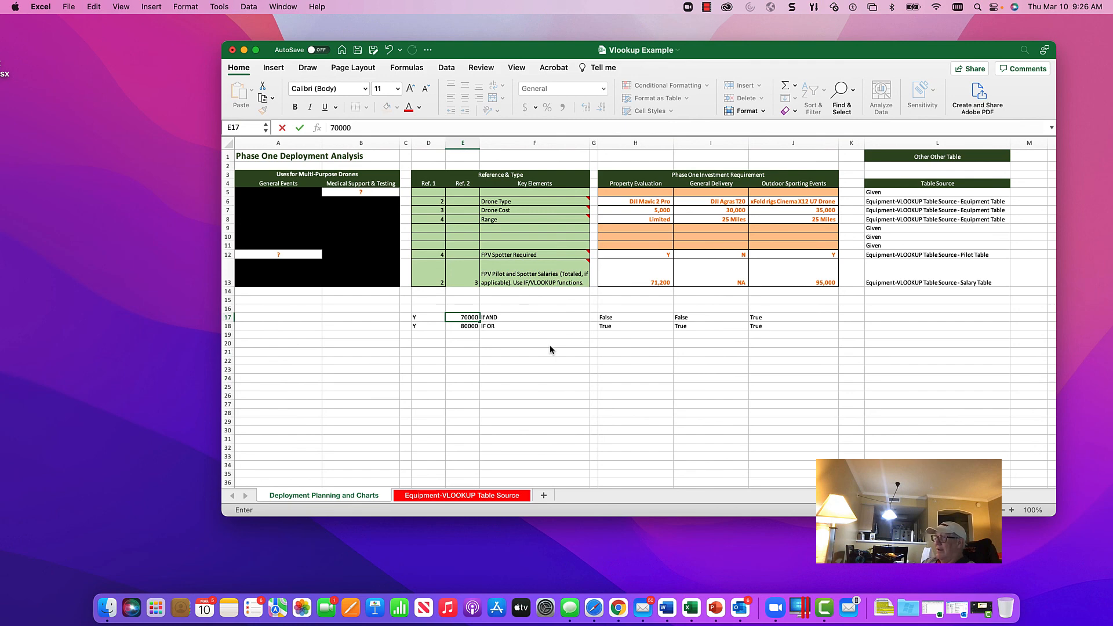
key(Return)
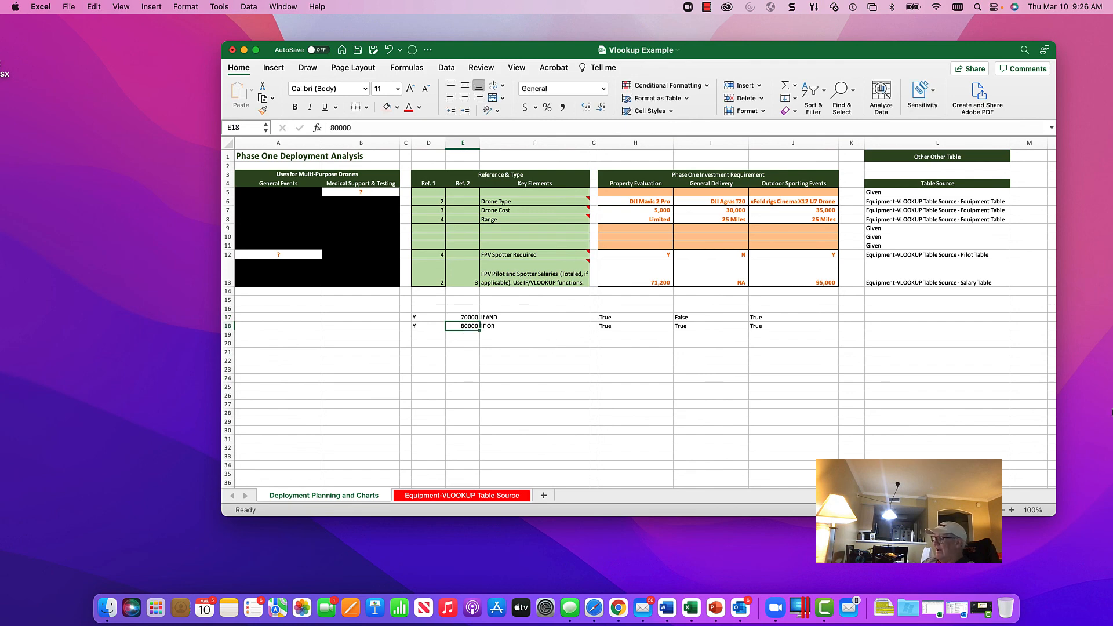
text(70000)
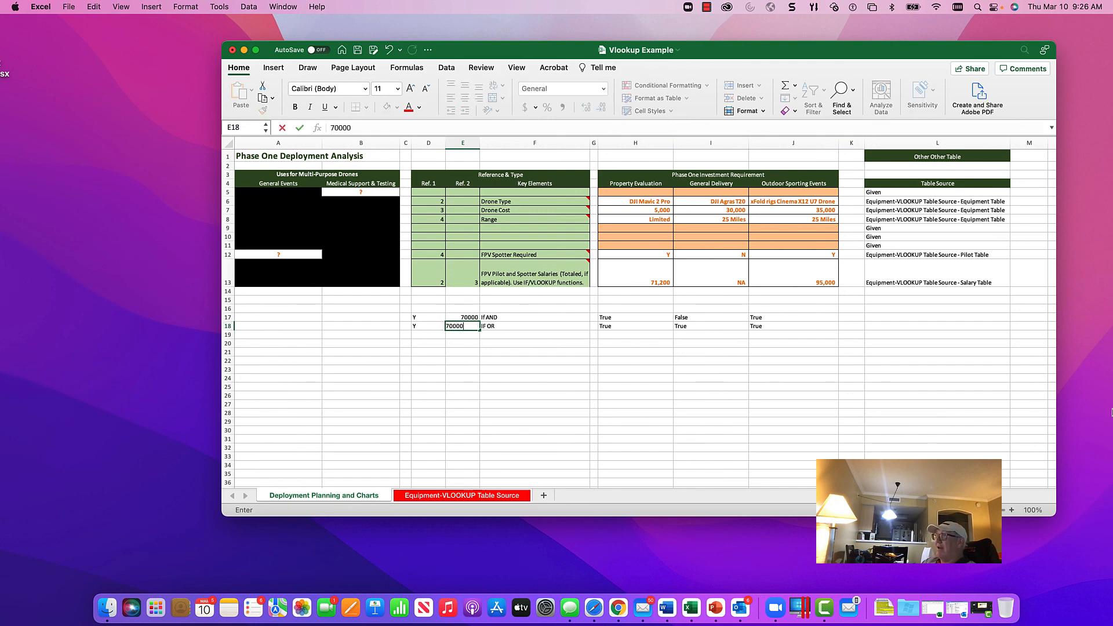
key(Return)
key(Up)
key(Up)
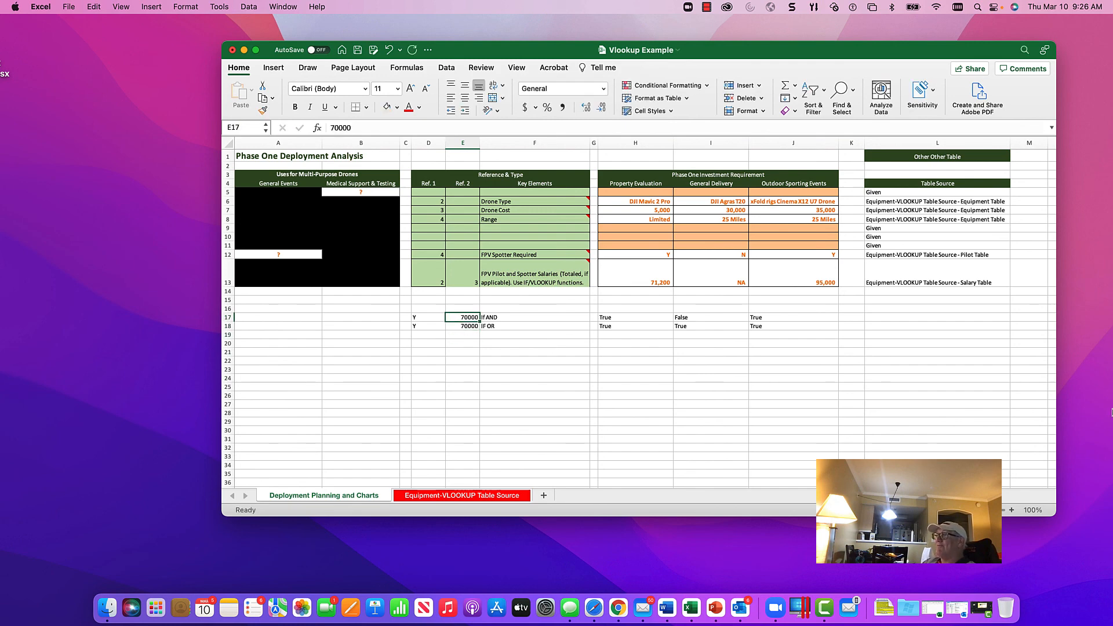
Step: Try a salary threshold of 90000 for the IF OR test in E18 and replace it with 96000
key(Down)
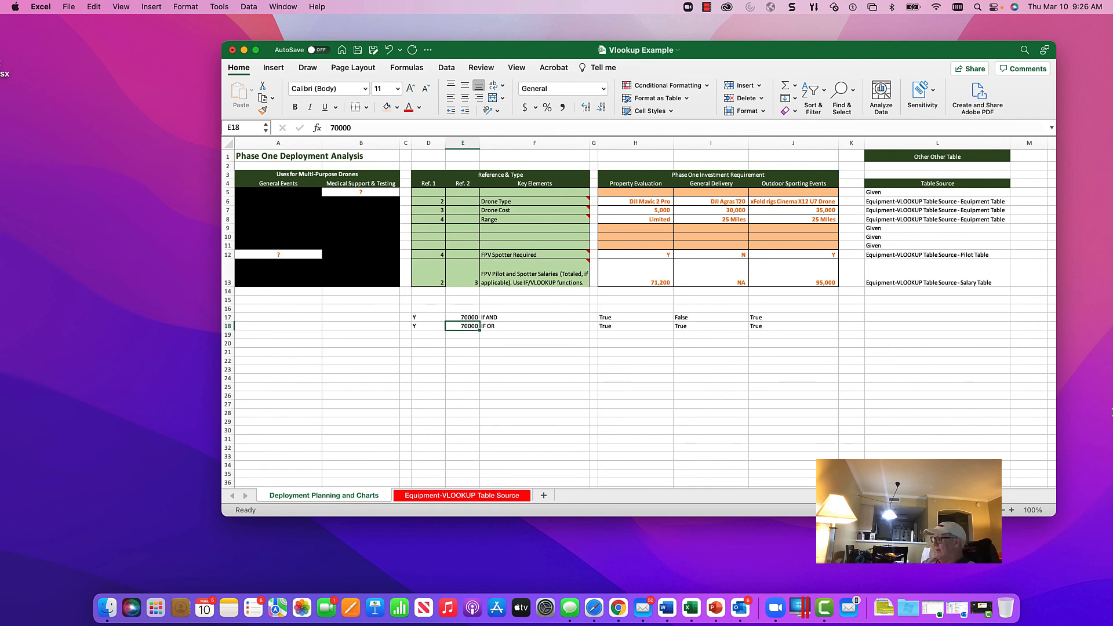
text(90000)
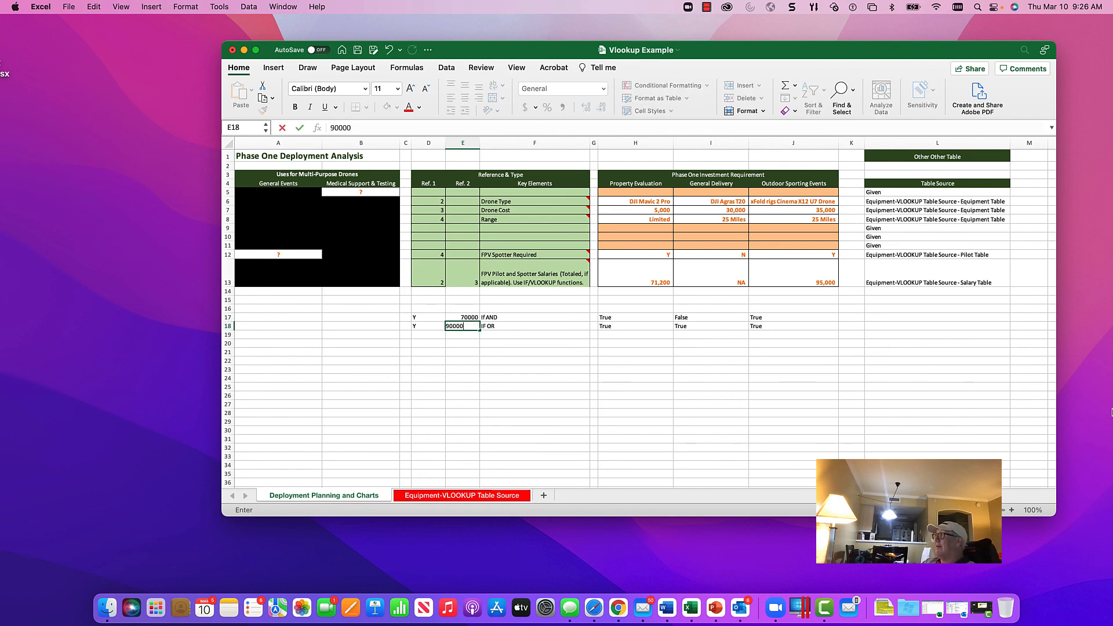
key(ctrl+Return)
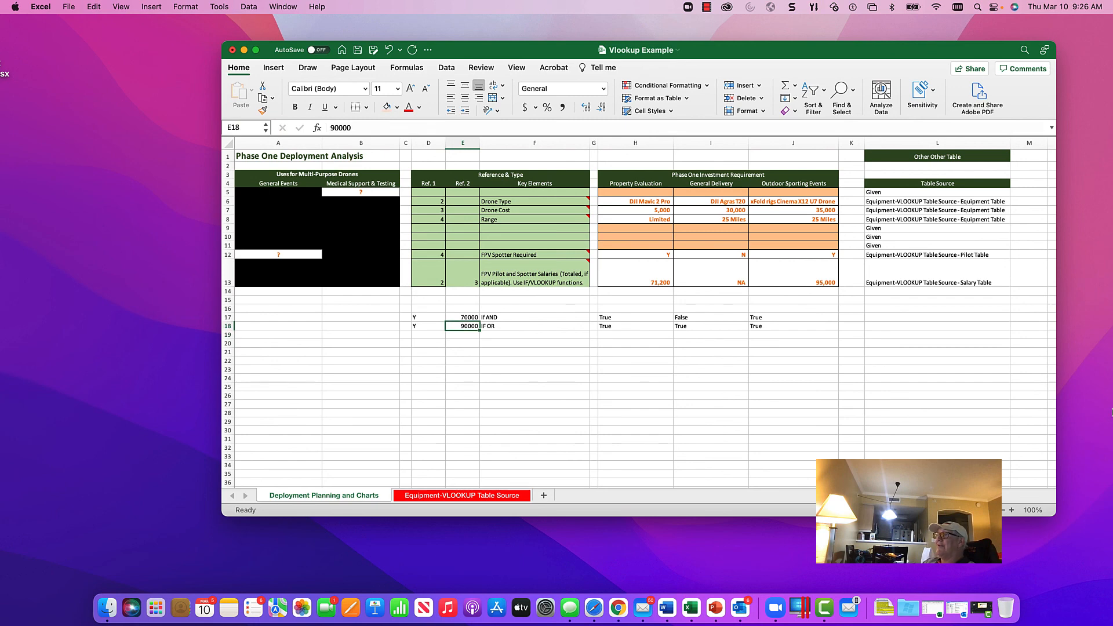
text(96000)
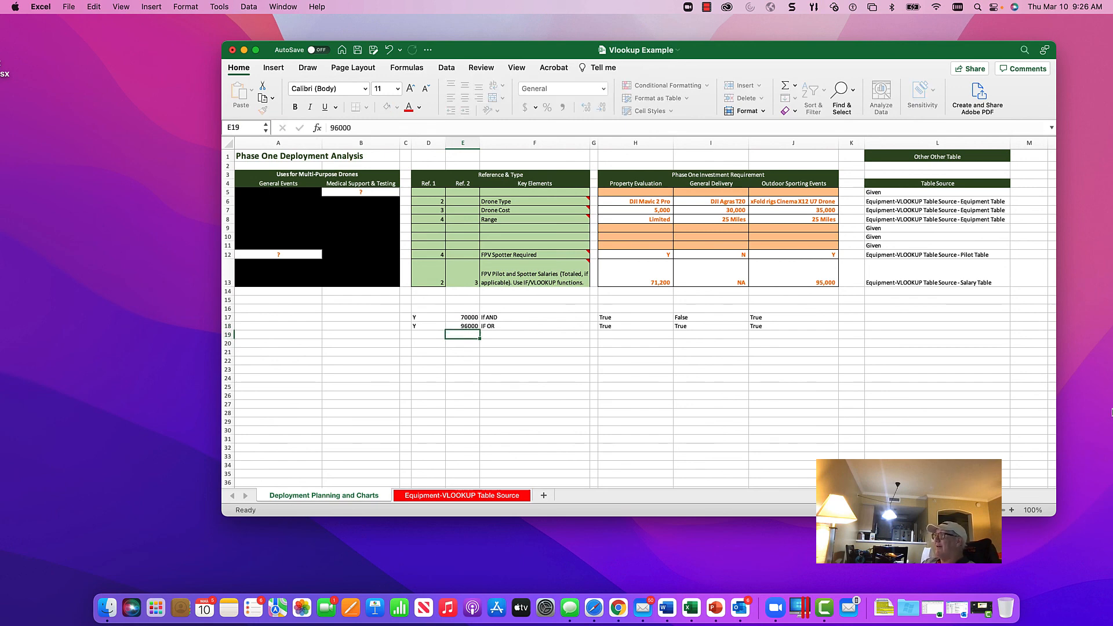
key(Return)
key(Up)
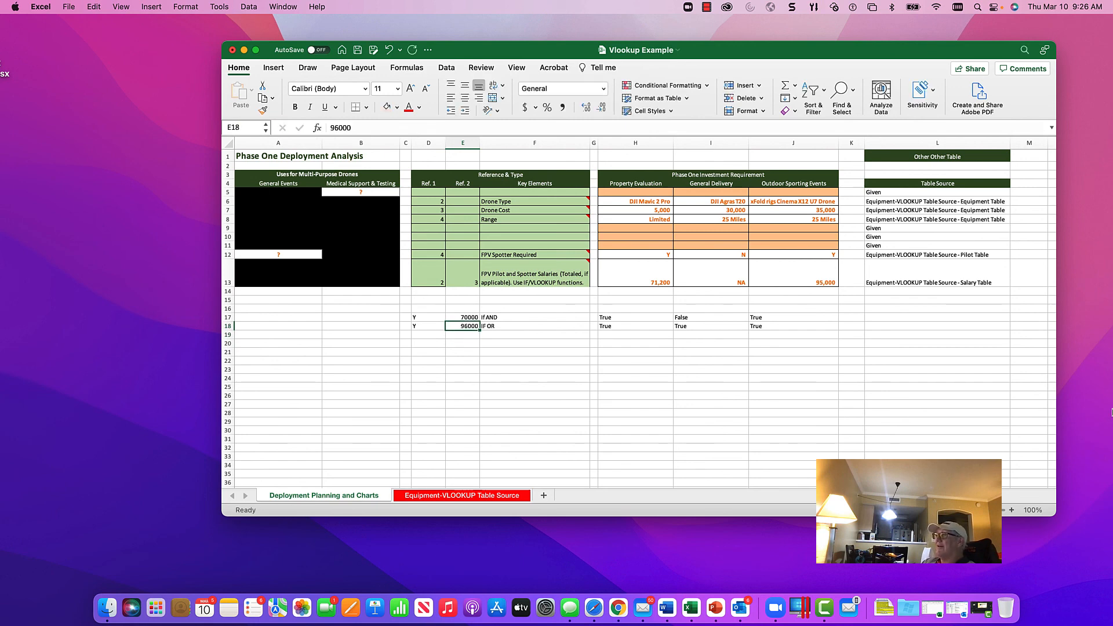
Step: Change the spotter criterion for the IF OR test in D18 to N
key(Right)
key(Right)
key(Right)
key(Right)
key(Right)
key(Right)
key(Left)
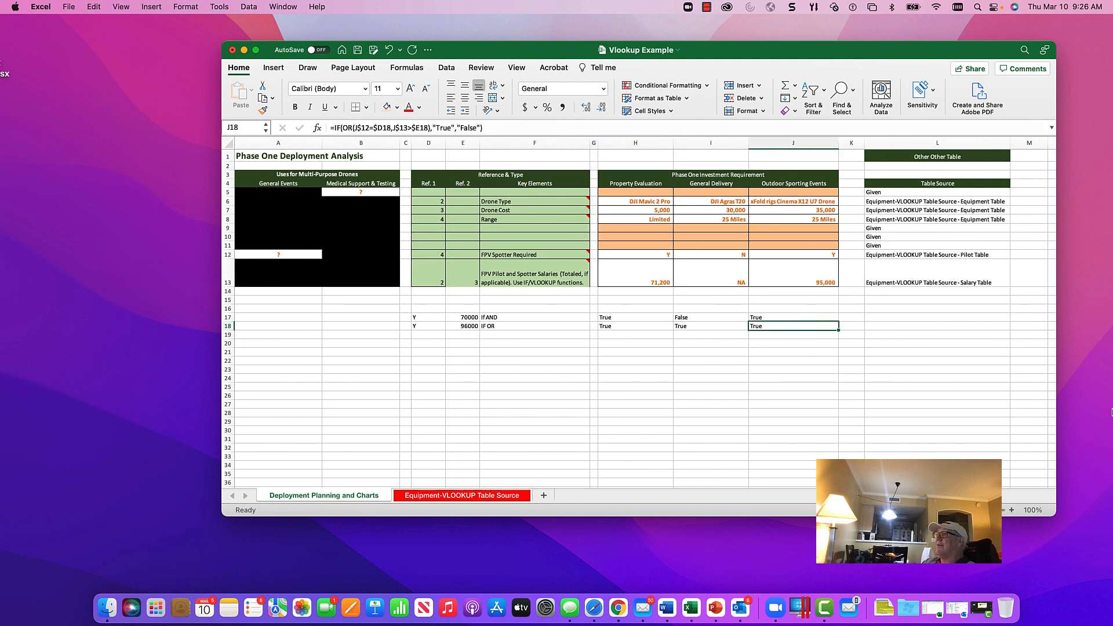
key(Left)
key(Left)
key(Left)
key(Left)
key(Left)
key(Left)
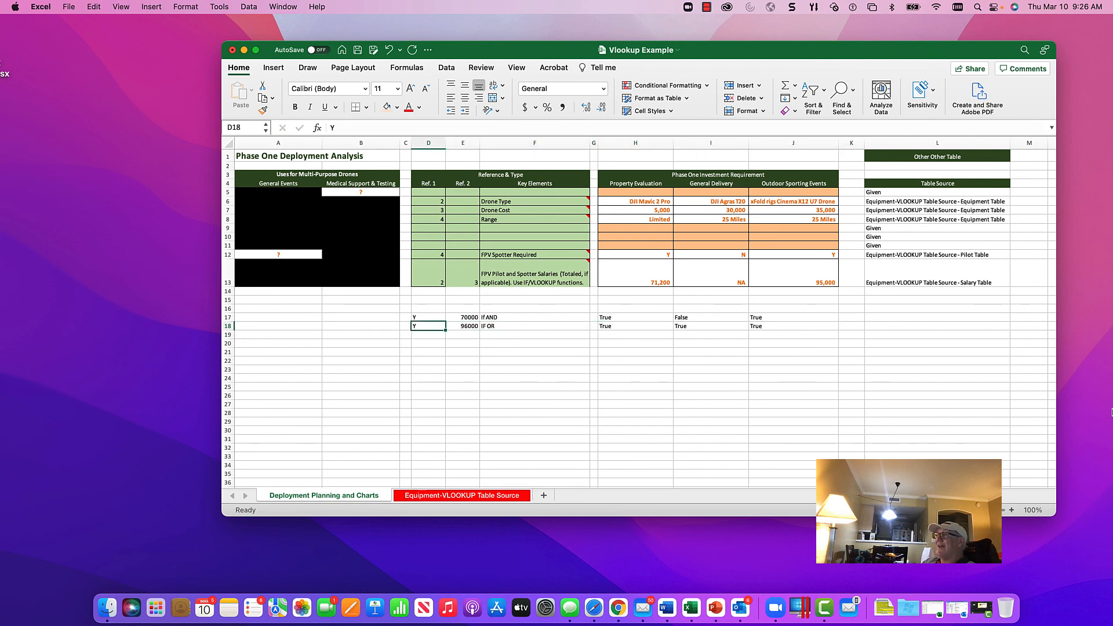
text(N)
key(Return)
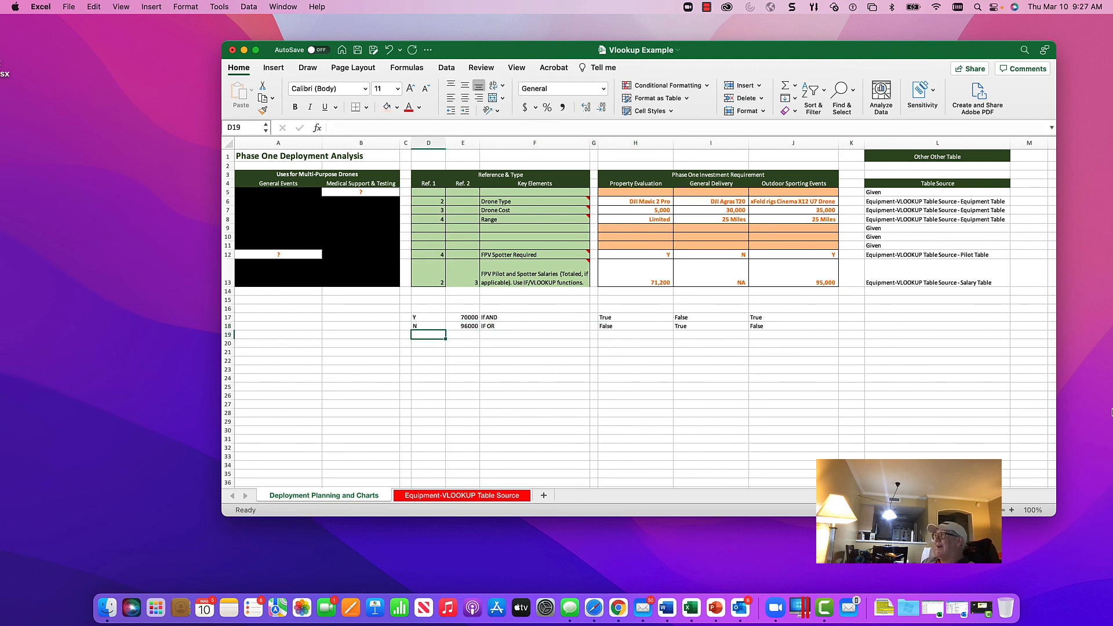
key(Up)
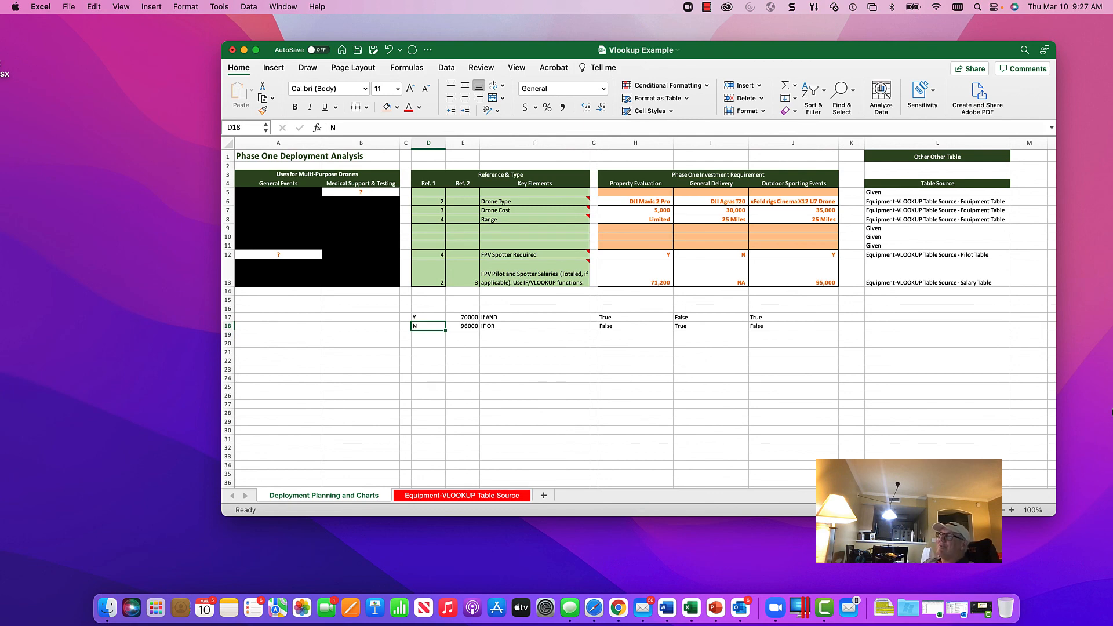
Step: Format the salary thresholds in E17:E18 with thousands separators and no decimal places
key(Up)
key(Right)
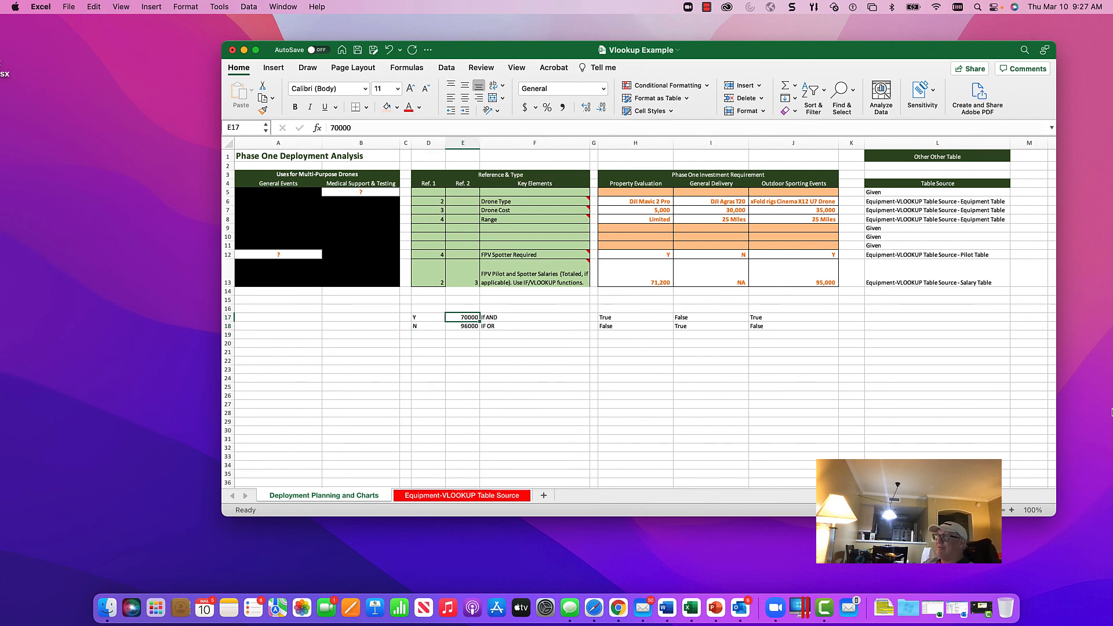
key(shift+Down)
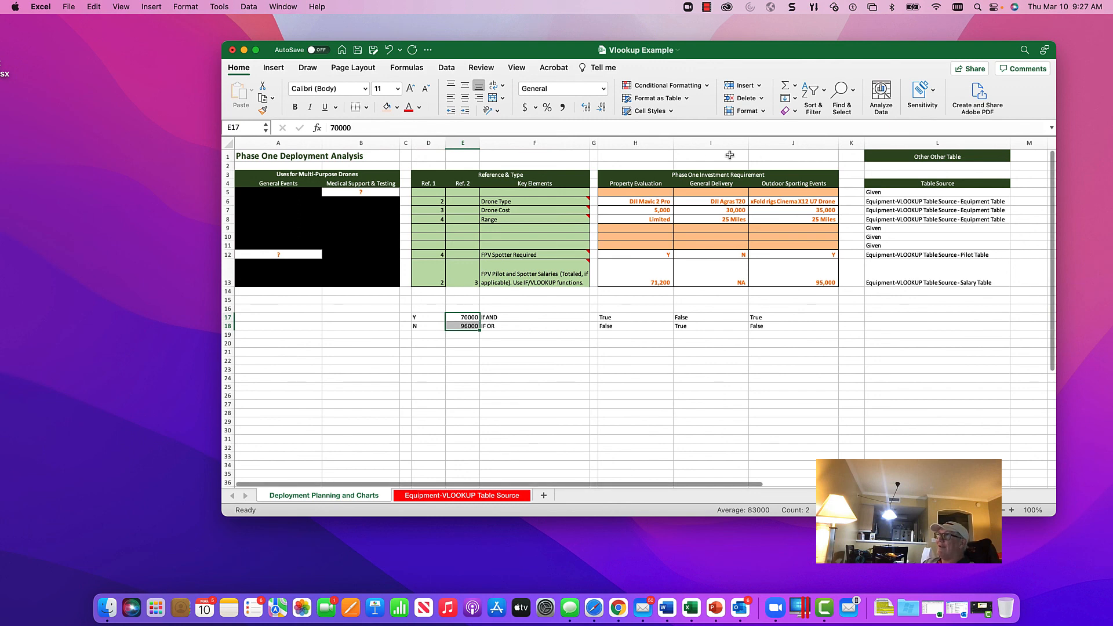
click(563, 107)
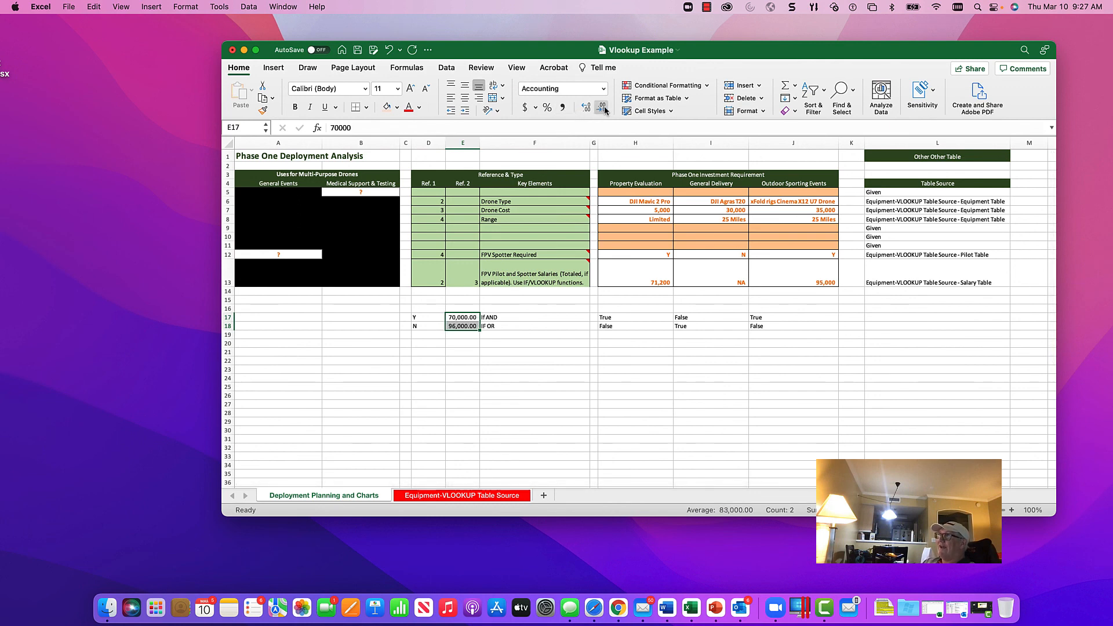
click(601, 107)
click(601, 108)
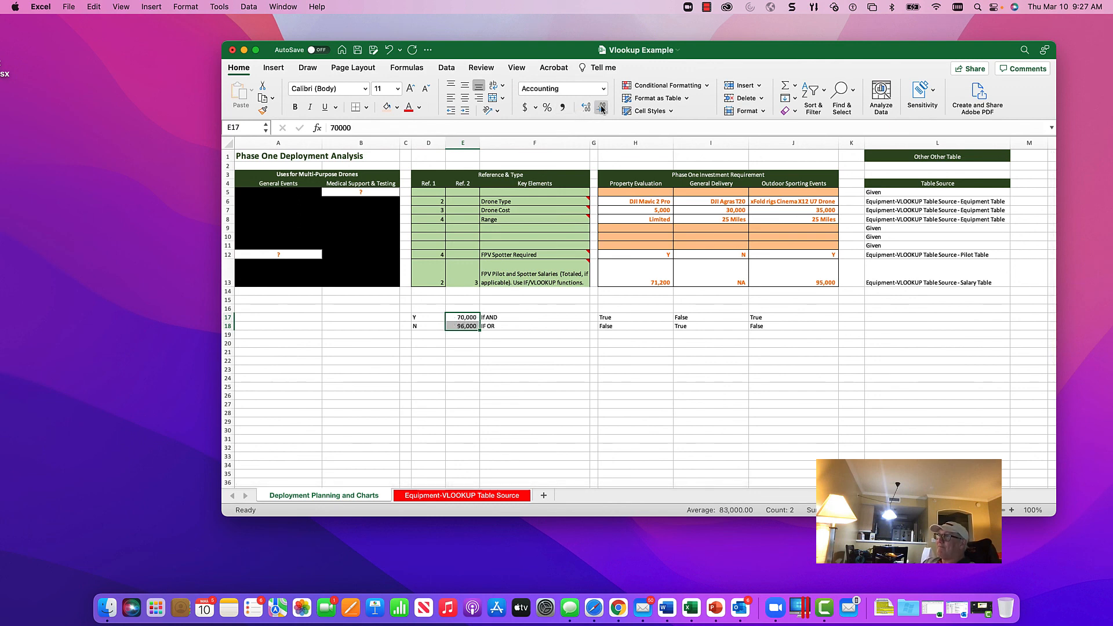
Step: Compare the IF AND formula in H17 with the IF OR formula in H18 for Property Evaluation
click(612, 318)
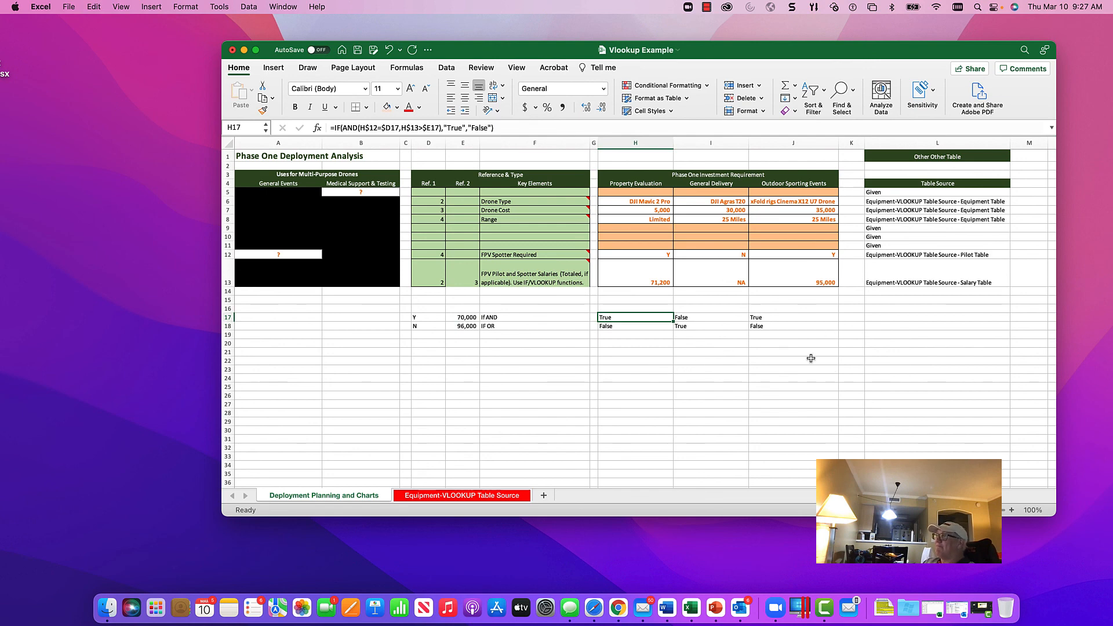
click(619, 326)
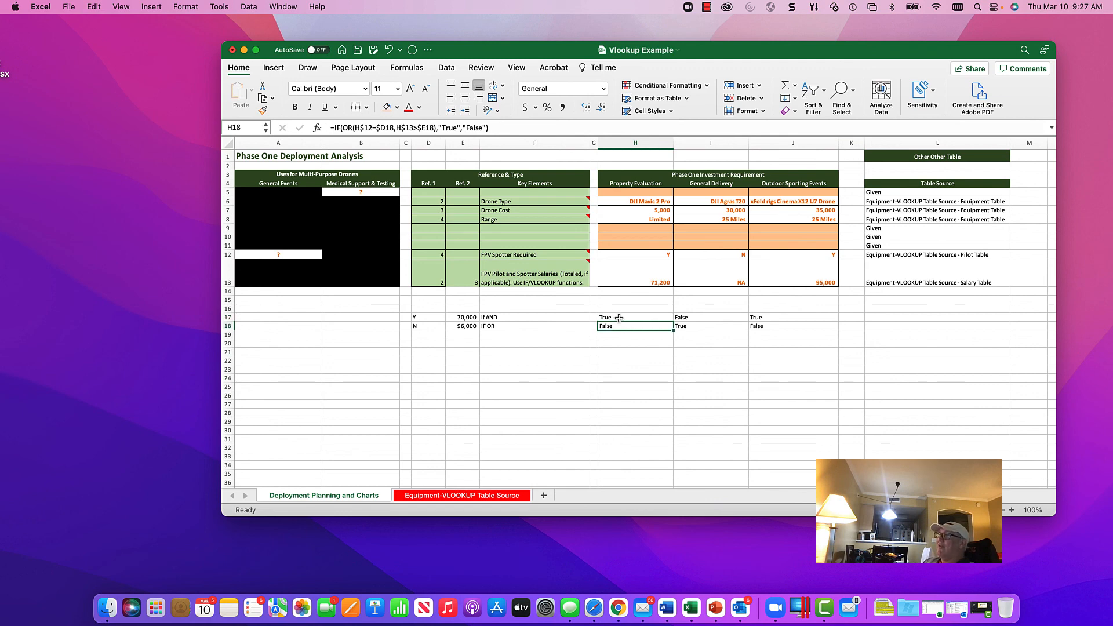
click(618, 319)
click(620, 328)
click(620, 317)
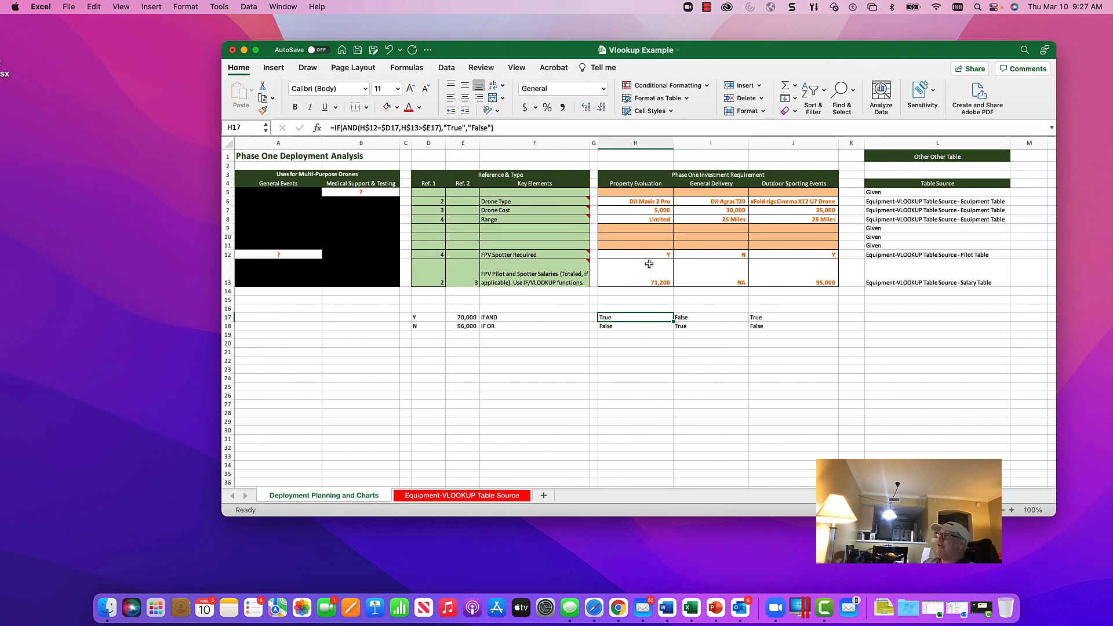
click(540, 326)
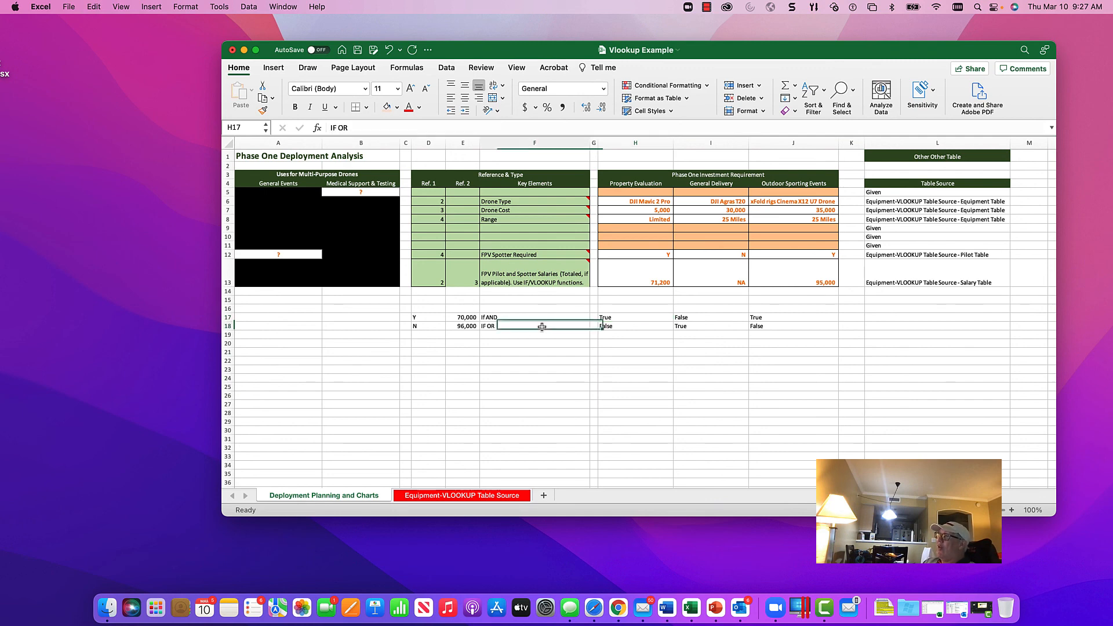
click(627, 328)
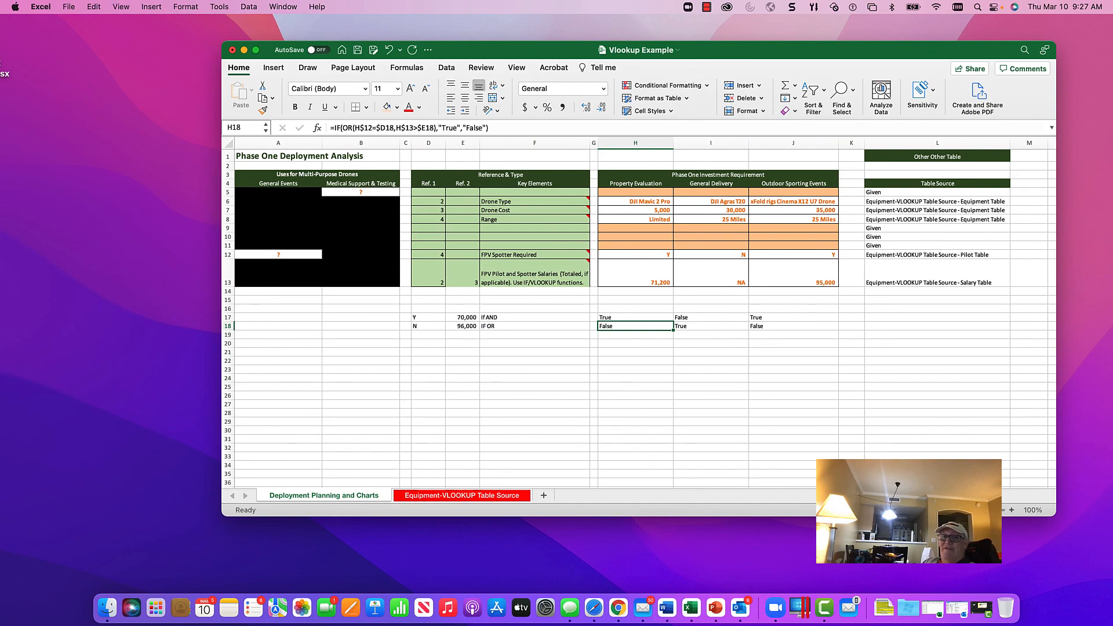